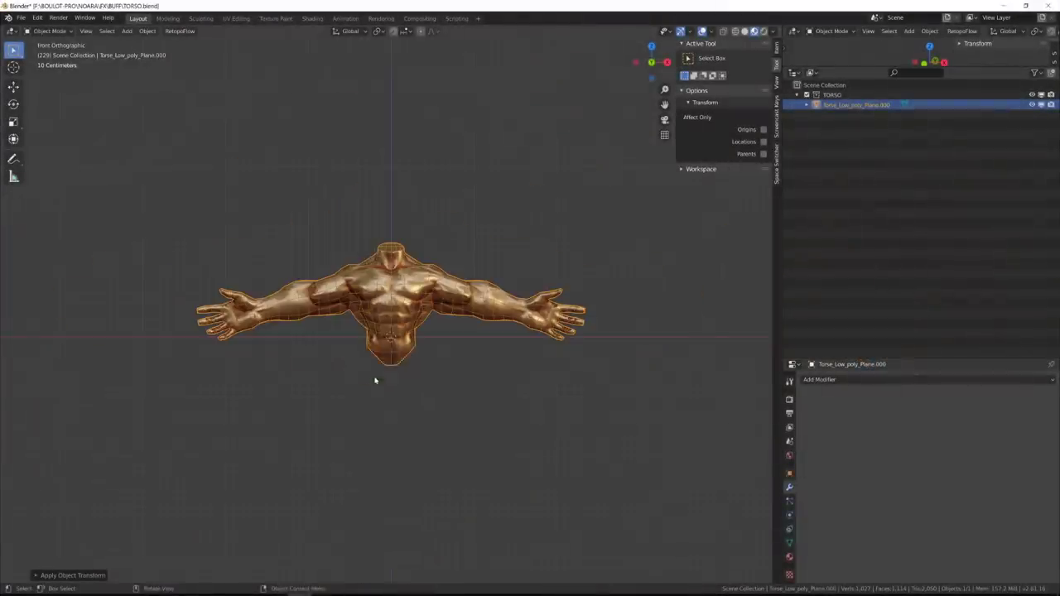
# - Add a single-bone armature to the torso and set it to display its axes and draw in front of the mesh
pyautogui.hotkey('shift', 'a')
pyautogui.click(372, 442)
pyautogui.press('KP_3')
pyautogui.click(790, 515)
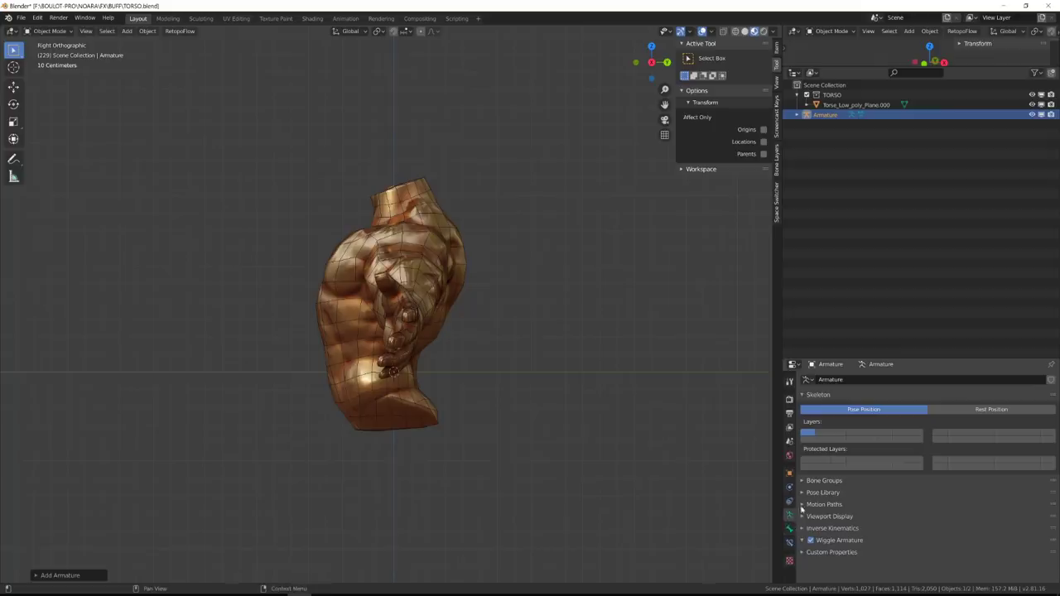
pyautogui.click(802, 514)
pyautogui.click(789, 542)
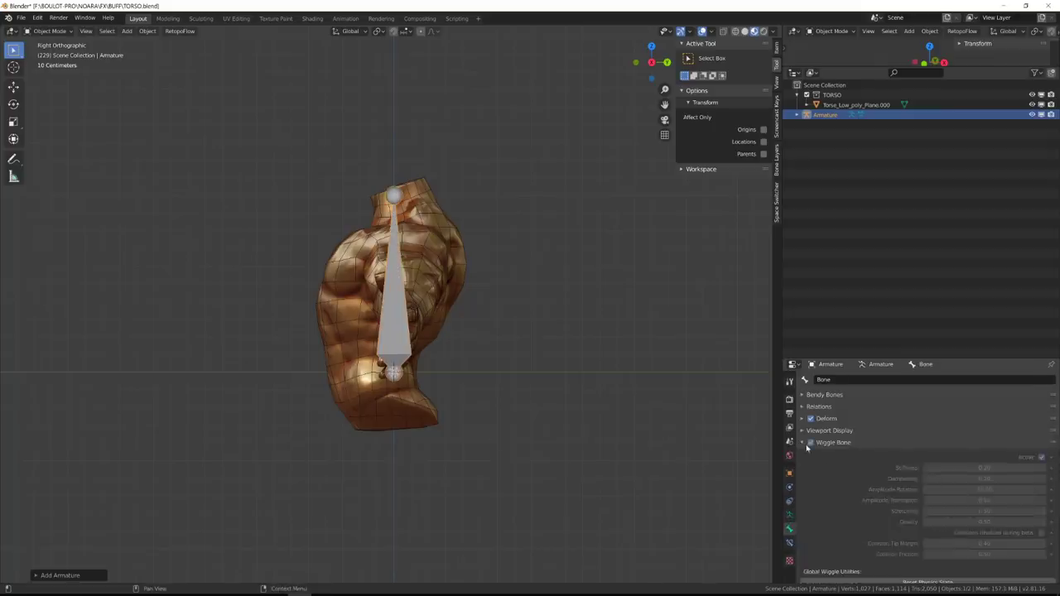
pyautogui.click(829, 431)
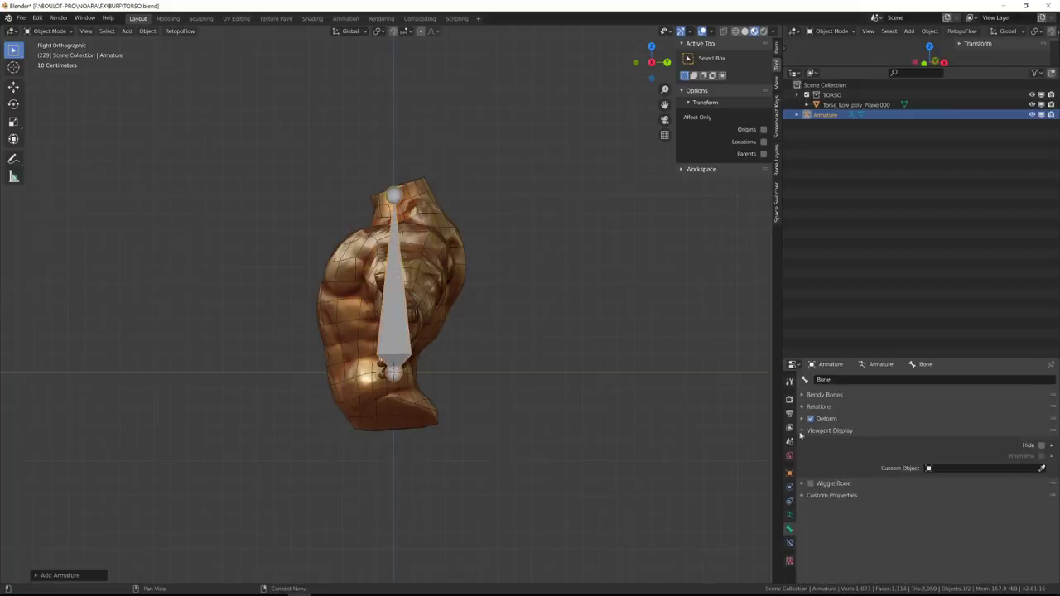
pyautogui.hotkey('ctrl', 'Tab')
pyautogui.click(790, 514)
# - Stretch the bone from the torso's base up to the neck in edit mode and name it DEF-SPINE
pyautogui.press('Tab')
pyautogui.press('KP_1')
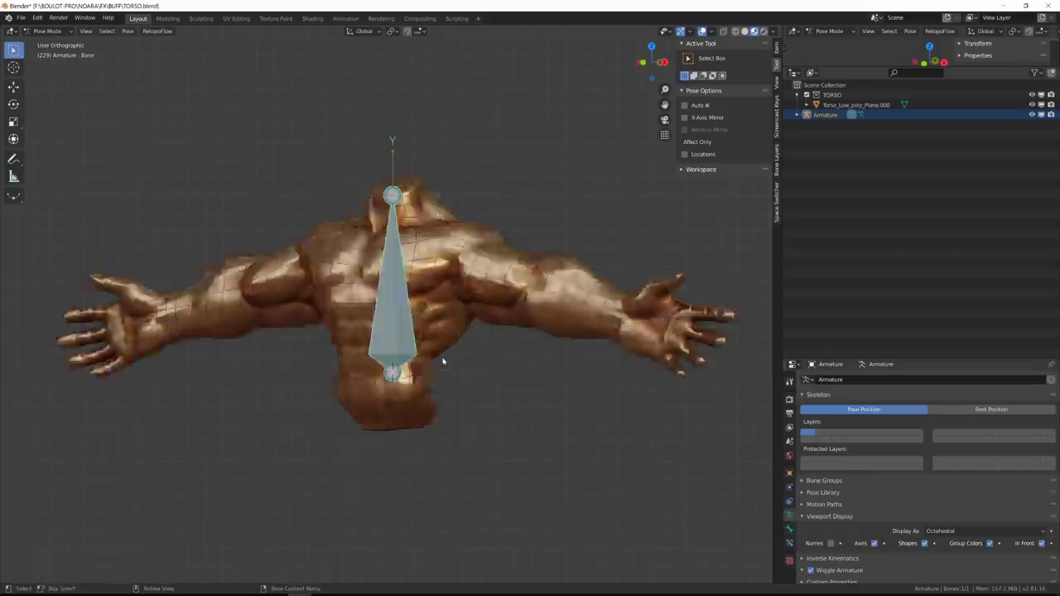
pyautogui.press('KP_3')
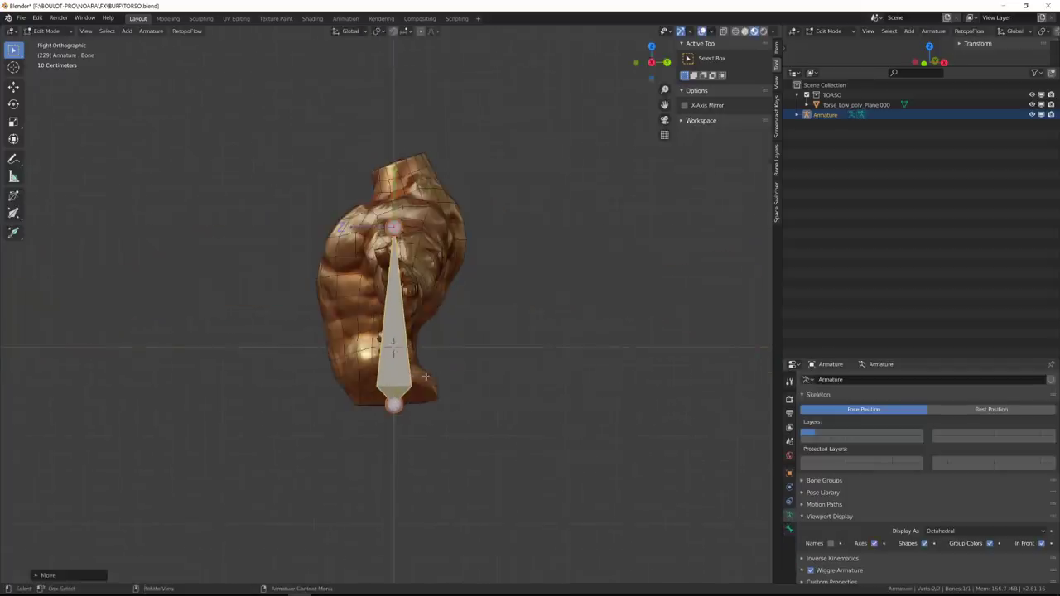
pyautogui.click(789, 527)
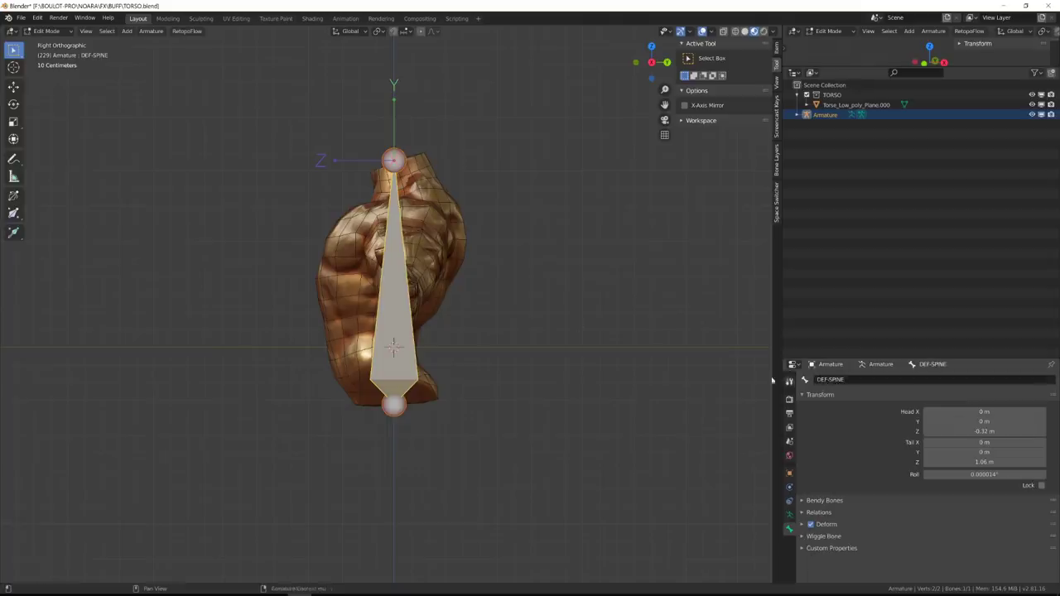
# - Subdivide the spine bone with 3 cuts and move its second segment forward inside the abdomen
pyautogui.rightClick(396, 308)
pyautogui.click(396, 310)
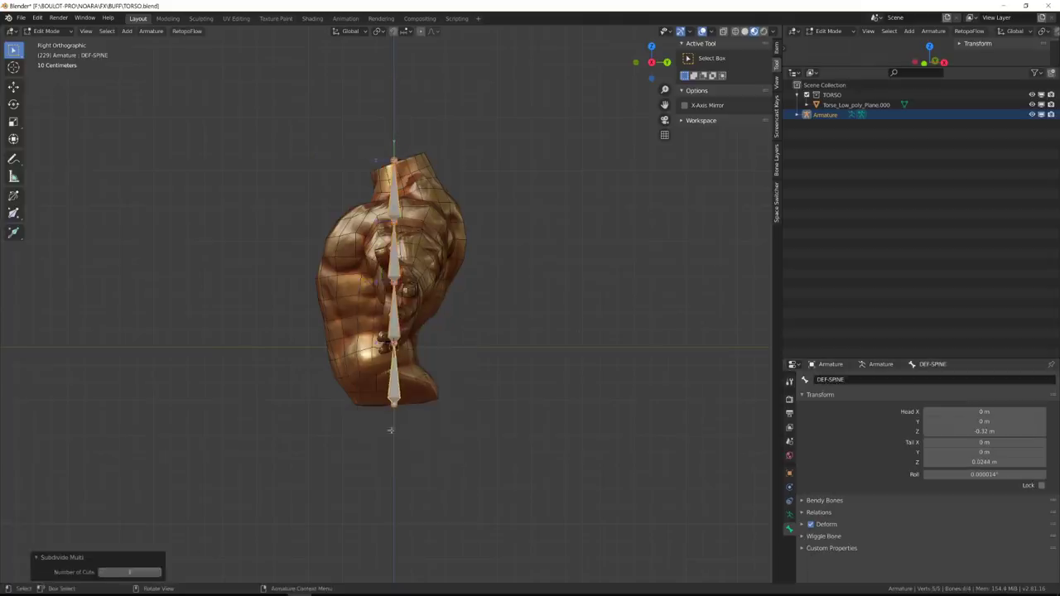
pyautogui.click(394, 313)
pyautogui.press('g')
pyautogui.click(382, 338)
# - Move the joint above the waist further forward and raise the neck-base joint slightly backward in side view
pyautogui.click(374, 299)
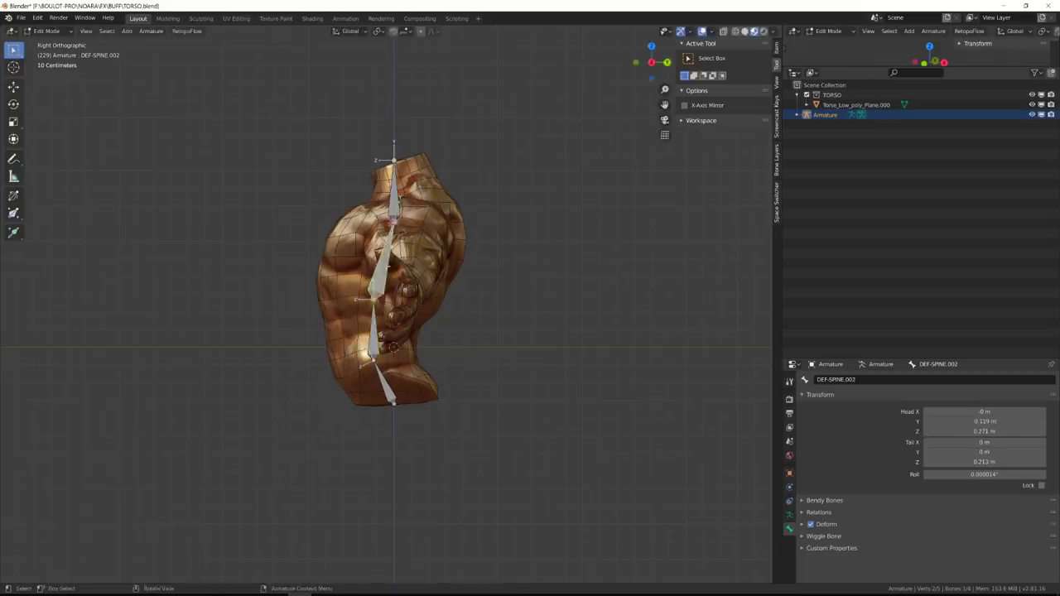
pyautogui.press('g')
pyautogui.click(361, 299)
pyautogui.click(394, 222)
pyautogui.press('g')
pyautogui.click(399, 204)
# - Subdivide the long chest bone of the spine once
pyautogui.click(380, 255)
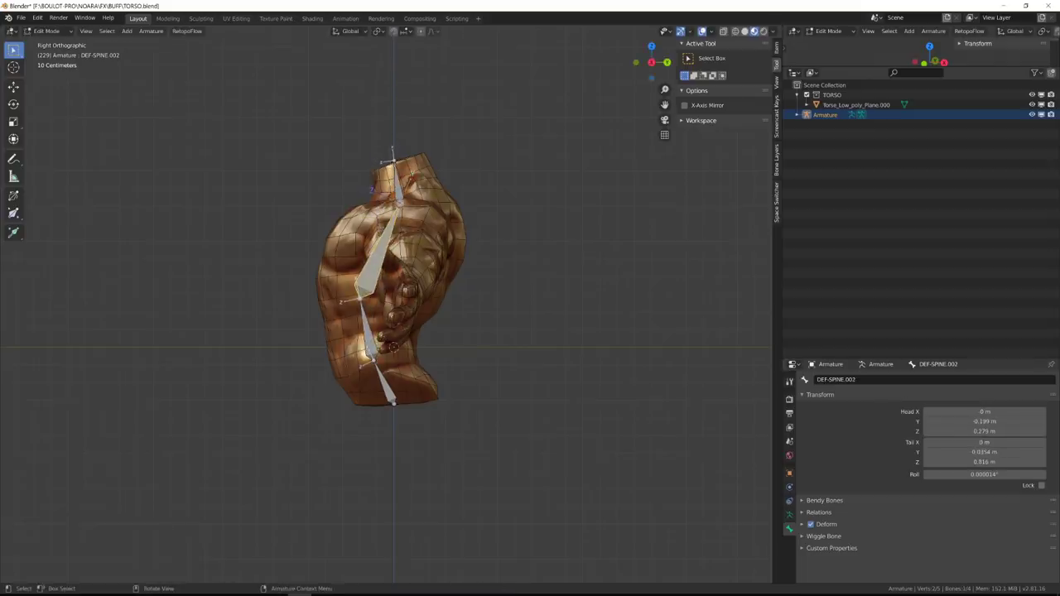
pyautogui.rightClick(414, 247)
pyautogui.click(414, 248)
# - Adjust the two lower spine joints in side view to even out the curve through the abdomen
pyautogui.click(368, 314)
pyautogui.press('g')
pyautogui.click(372, 315)
pyautogui.press('g')
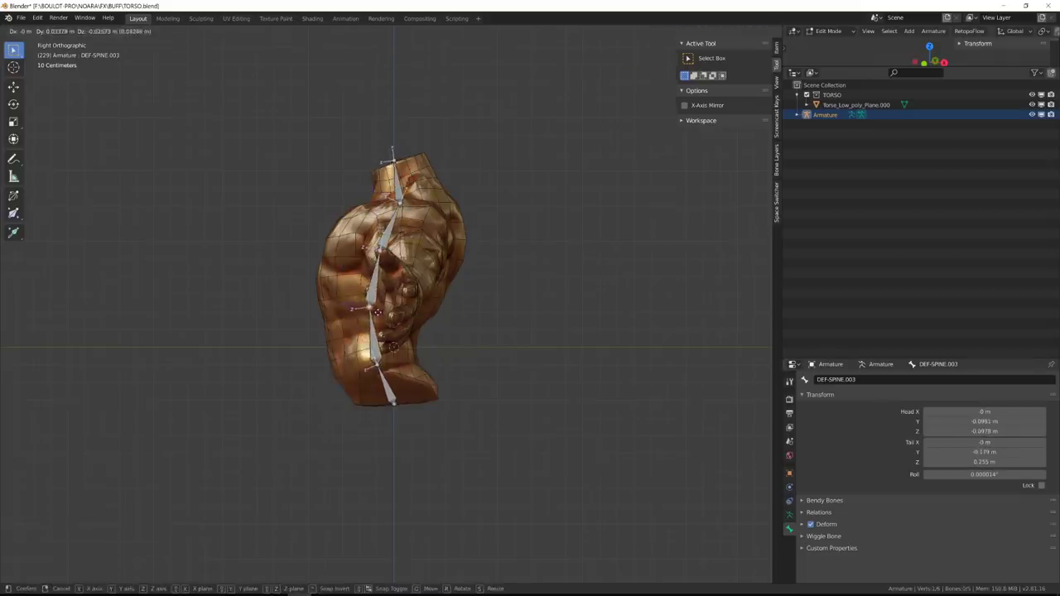
pyautogui.click(378, 316)
pyautogui.click(377, 364)
pyautogui.press('g')
pyautogui.click(379, 366)
pyautogui.click(371, 313)
pyautogui.press('g')
pyautogui.click(373, 313)
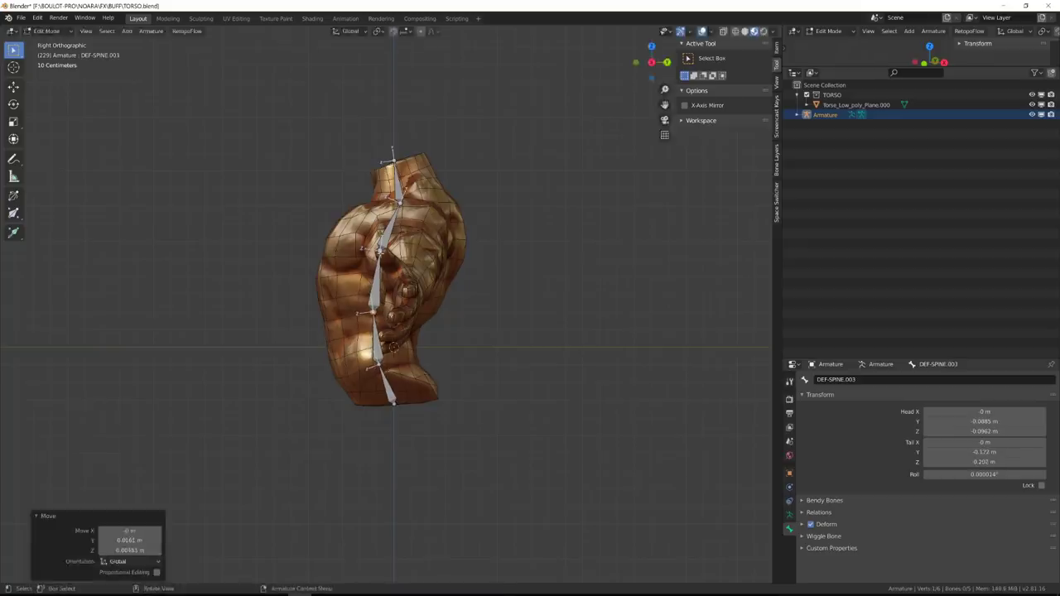
# - Shift the chest joint and both ends of the neck bone backward so the neck bone stands upright inside the neck
pyautogui.click(381, 251)
pyautogui.click(399, 202)
pyautogui.press('g')
pyautogui.click(405, 203)
pyautogui.click(396, 159)
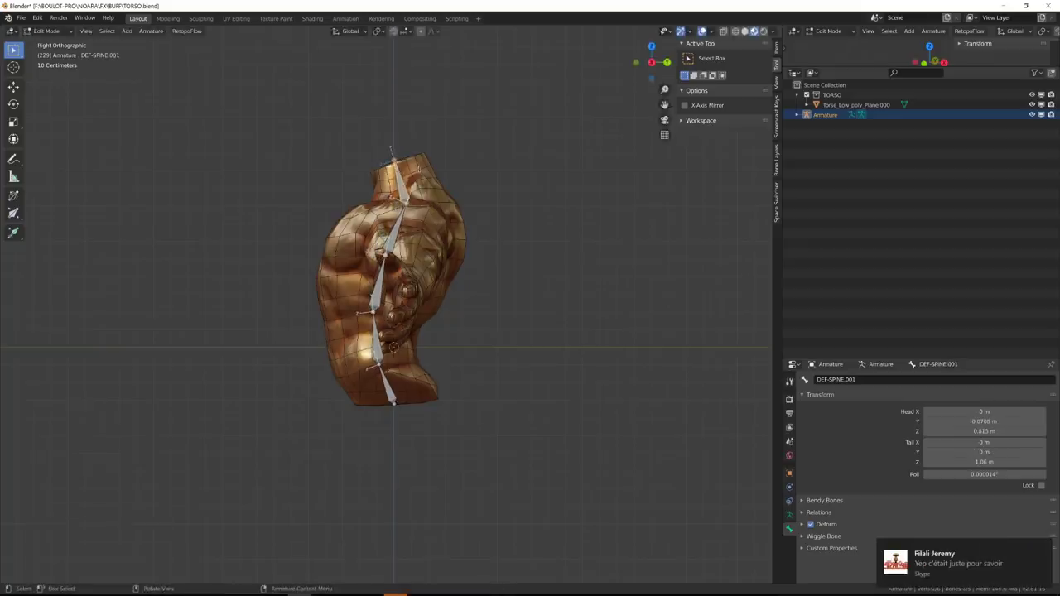
pyautogui.press('s')
pyautogui.click(420, 168)
pyautogui.press('g')
pyautogui.click(435, 167)
# - Nudge the chest and abdomen joints forward to refine the spine's curve
pyautogui.click(388, 255)
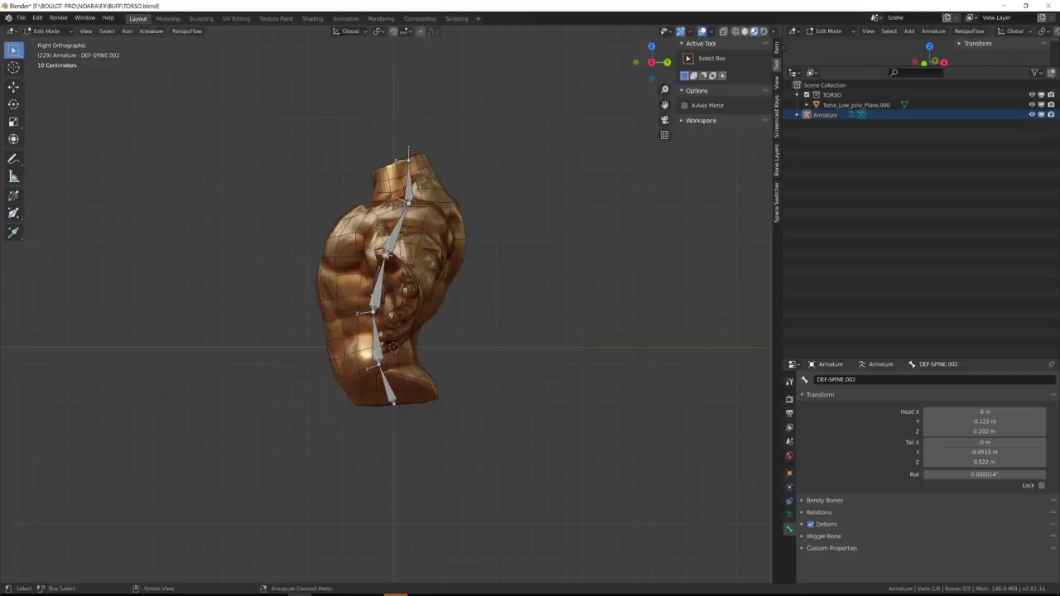
pyautogui.press('g')
pyautogui.click(384, 253)
pyautogui.click(374, 312)
pyautogui.press('g')
pyautogui.click(371, 311)
# - Rename the spine bones as a numbered series in the DEF-SPINE04 style
pyautogui.click(393, 390)
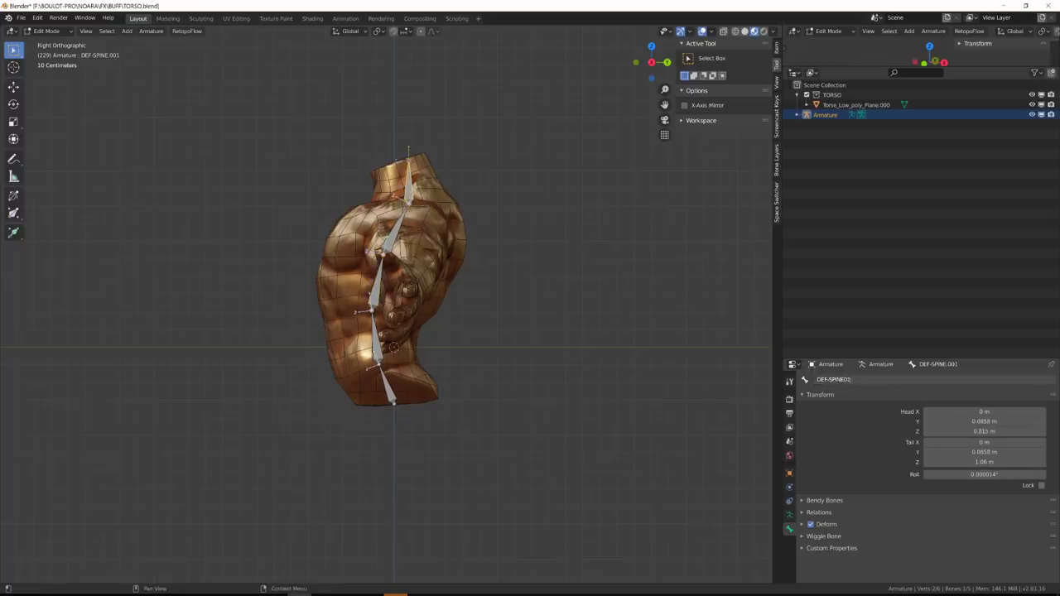
pyautogui.press('Return')
# - Duplicate the DEF-SPINE04 bone and lay the copy from the upper chest to the left shoulder
pyautogui.scroll(1, 528, 345)
pyautogui.press('KP_1')
pyautogui.keyDown('shift'); pyautogui.moveTo(528, 345); pyautogui.dragTo(528, 354, button='middle'); pyautogui.keyUp('shift')
pyautogui.keyDown('shift'); pyautogui.moveTo(527, 354); pyautogui.dragTo(528, 367, button='middle'); pyautogui.keyUp('shift')
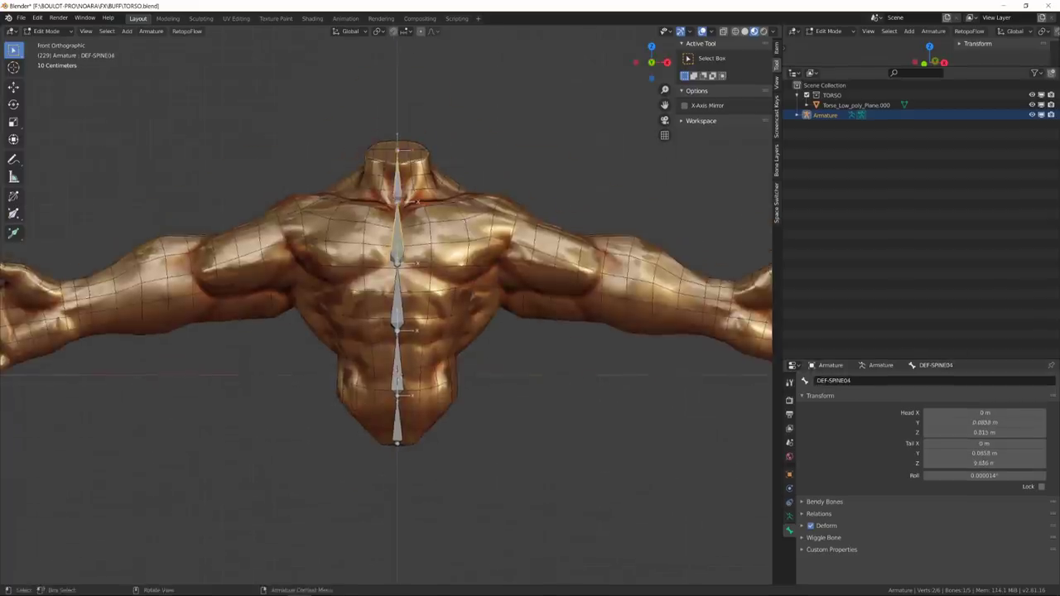
pyautogui.scroll(2, 387, 310)
pyautogui.hotkey('shift', 'd')
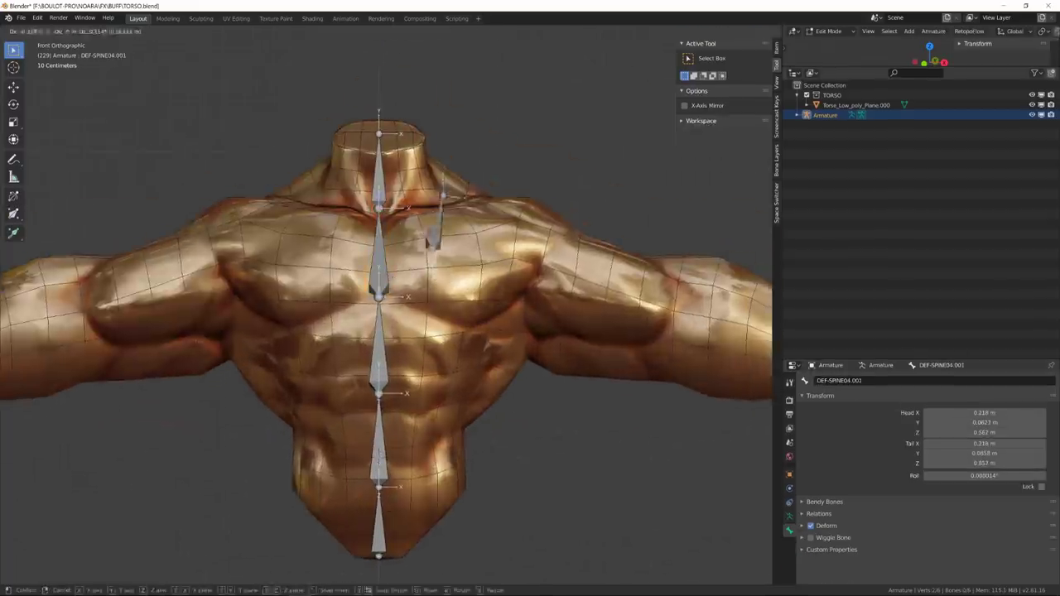
pyautogui.scroll(-3, 525, 351)
pyautogui.scroll(3, 526, 350)
pyautogui.press('KP_7')
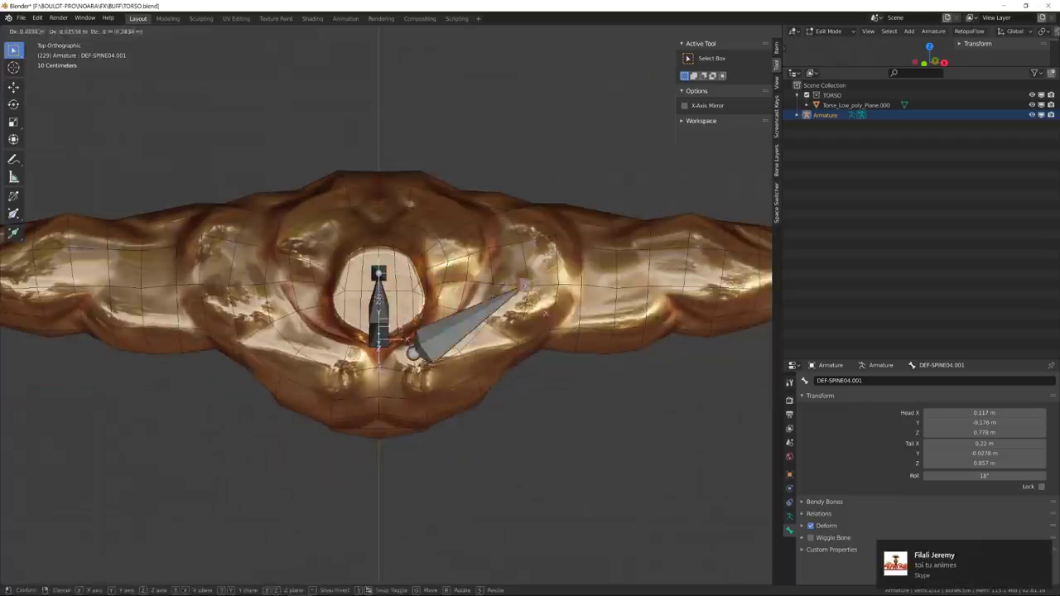
pyautogui.click(525, 286)
# - Lower both ends of the left shoulder bone in front view so it runs nearly level to the shoulder joint
pyautogui.press('KP_1')
pyautogui.click(470, 209)
pyautogui.press('g')
pyautogui.click(471, 220)
pyautogui.click(525, 206)
pyautogui.press('g')
pyautogui.click(516, 236)
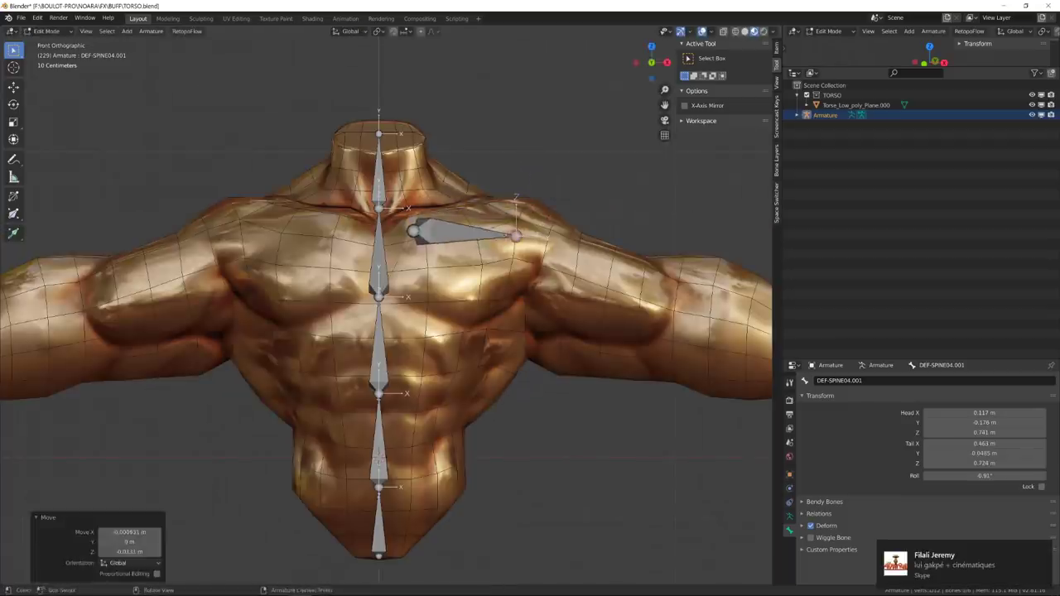
# - Name the shoulder bone DEF-SHOULDER.L and enlarge the properties area
pyautogui.doubleClick(840, 381)
pyautogui.write('DEF-SHOULDER.L')
pyautogui.press('Return')
pyautogui.keyDown('ctrl'); pyautogui.moveTo(868, 450); pyautogui.dragTo(868, 435, button='middle'); pyautogui.keyUp('ctrl')
pyautogui.moveTo(868, 360); pyautogui.dragTo(868, 249)
# - Duplicate DEF-SHOULDER.L and place the copy along the left upper arm, aligning it in the top and front views
pyautogui.click(464, 233)
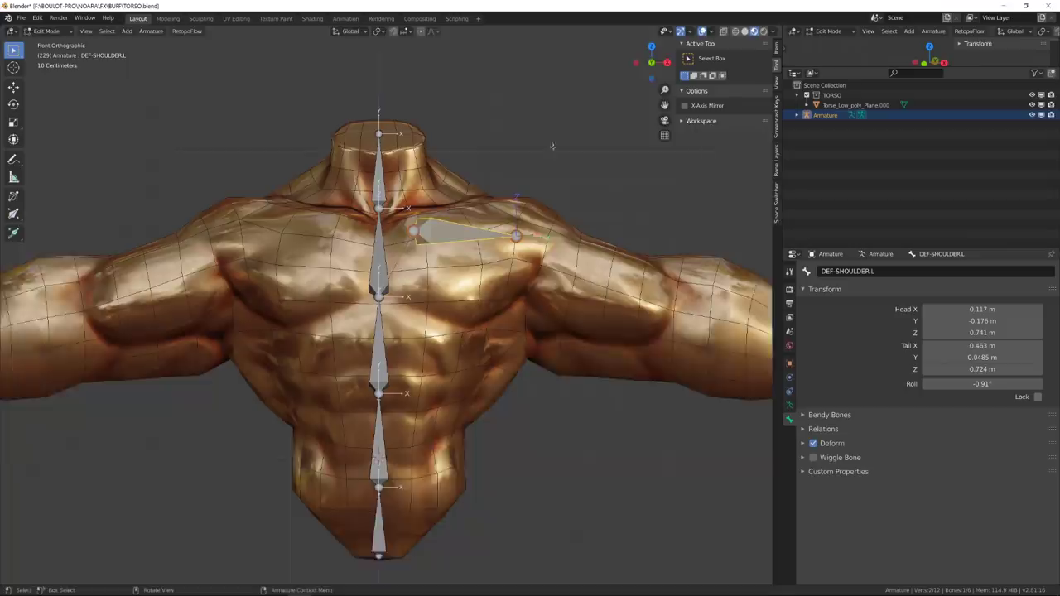
pyautogui.keyDown('shift'); pyautogui.moveTo(553, 147); pyautogui.dragTo(465, 152, button='middle'); pyautogui.keyUp('shift')
pyautogui.hotkey('shift', 'd')
pyautogui.click(584, 217)
pyautogui.press('KP_7')
pyautogui.press('g')
pyautogui.keyDown('shift'); pyautogui.moveTo(538, 282); pyautogui.dragTo(449, 298, button='middle'); pyautogui.keyUp('shift')
pyautogui.press('KP_1')
pyautogui.press('g')
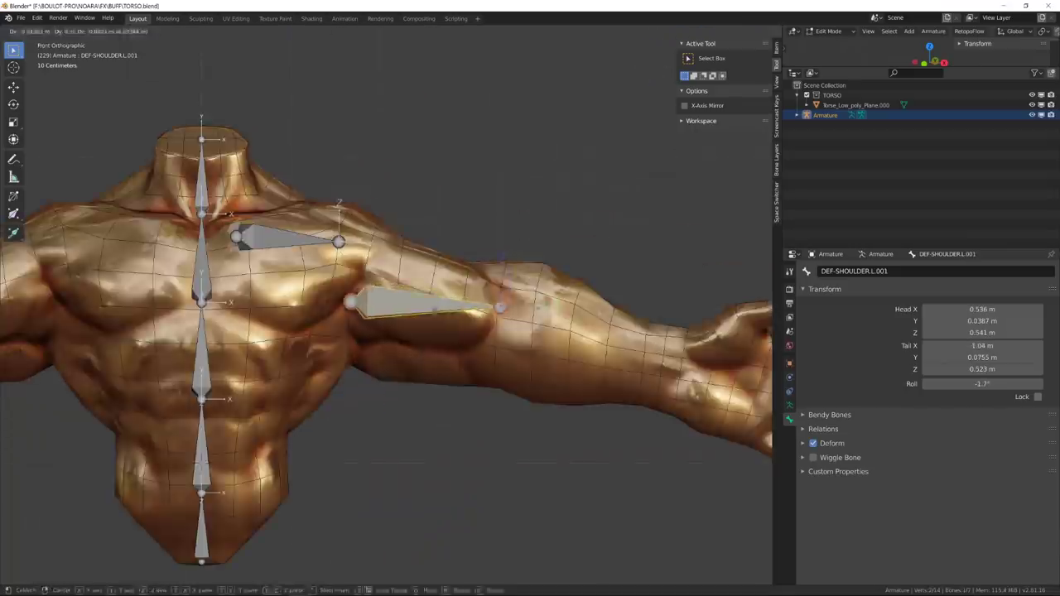
pyautogui.press('Return')
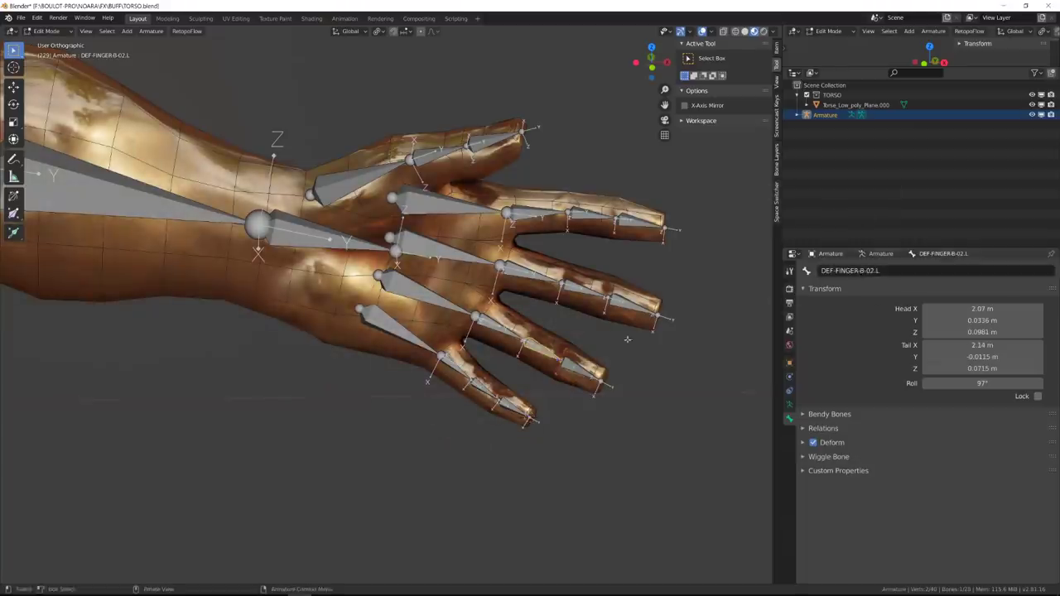
# - Rename the left hand's finger bones by finger and segment, following the DEF-FINGER-B-02.L naming pattern
pyautogui.click(560, 283)
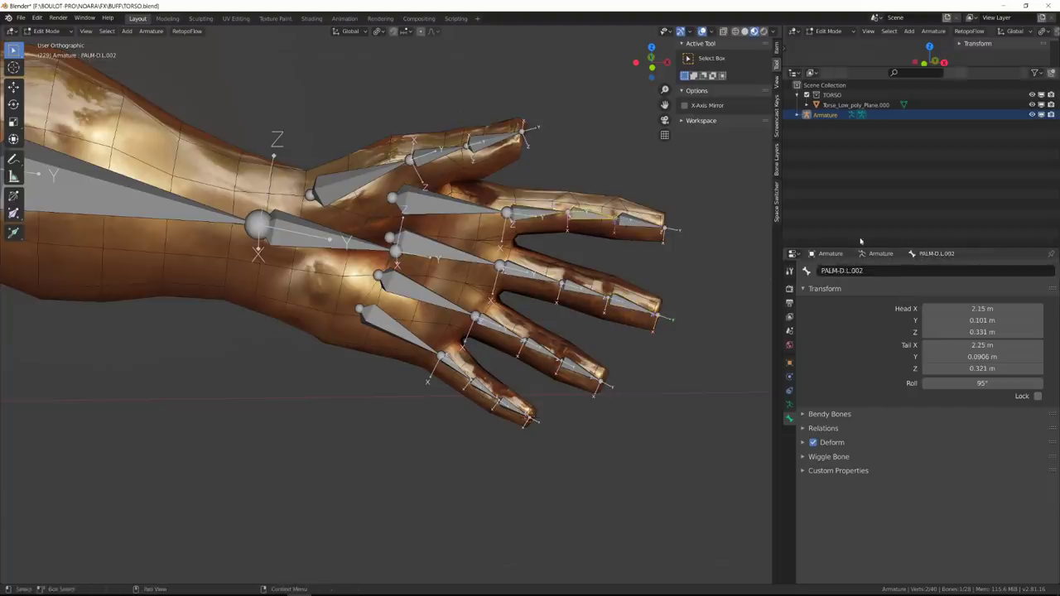
pyautogui.click(640, 221)
pyautogui.doubleClick(844, 271)
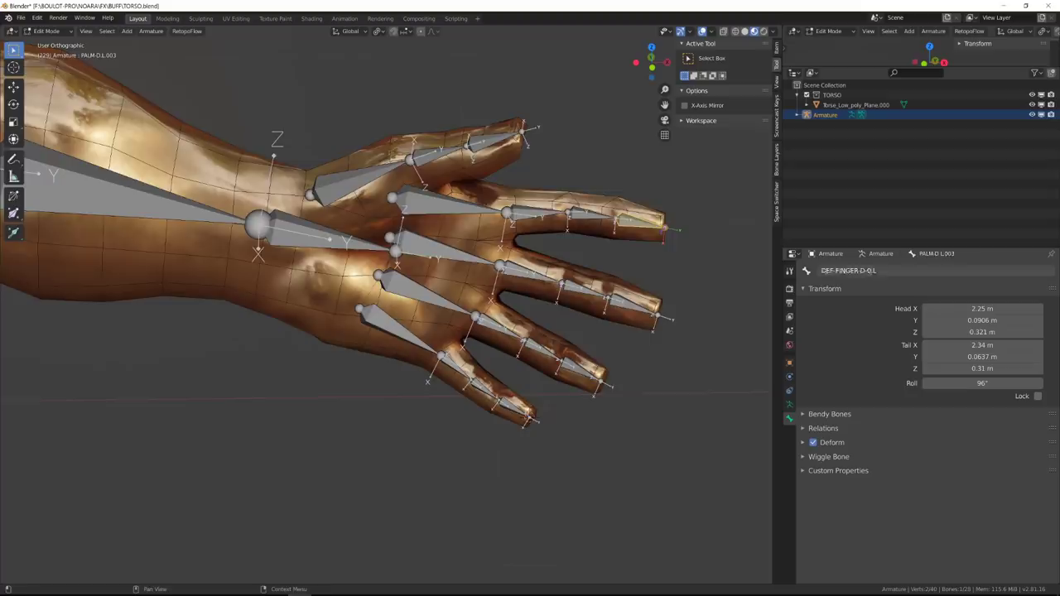
# - Subdivide the left upper arm bone and the left forearm bone with one cut each
pyautogui.scroll(-6, 516, 315)
pyautogui.keyDown('shift'); pyautogui.moveTo(199, 298); pyautogui.dragTo(386, 248, button='middle'); pyautogui.keyUp('shift')
pyautogui.click(489, 282)
pyautogui.rightClick(489, 276)
pyautogui.click(489, 275)
pyautogui.click(540, 295)
pyautogui.hotkey('shift', 'r')
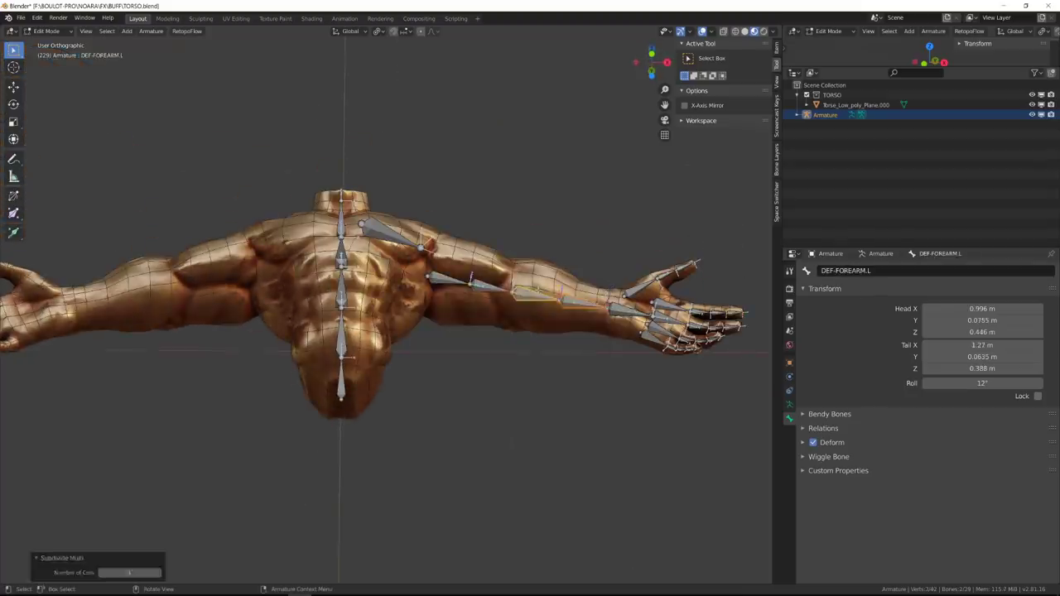
# - Change the transform pivot and arrange the joints of the two small duplicated arm bones along the biceps in top view
pyautogui.click(457, 284)
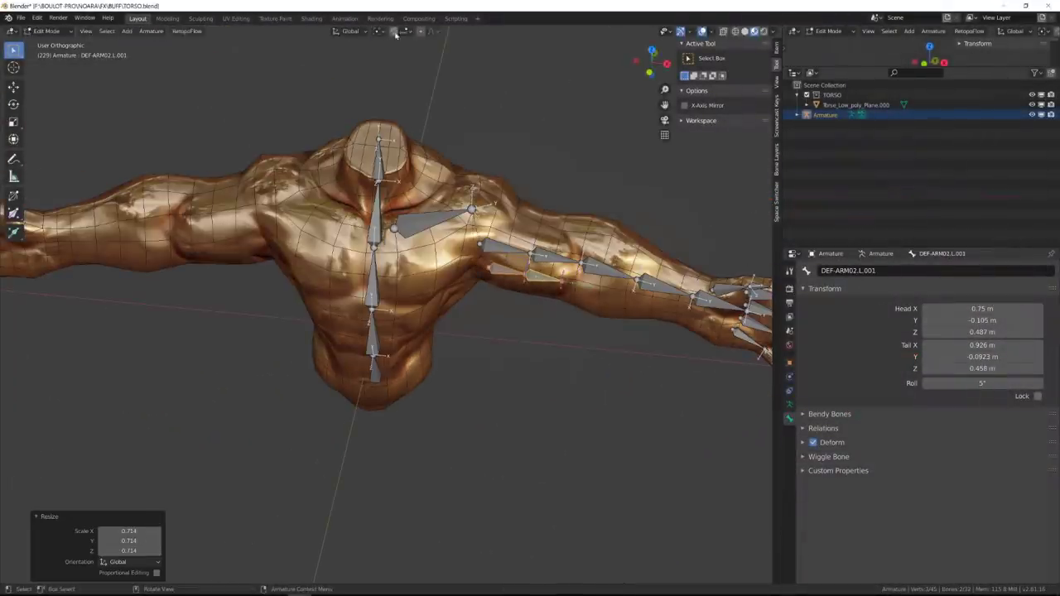
pyautogui.click(379, 31)
pyautogui.click(402, 76)
pyautogui.press('KP_7')
pyautogui.scroll(3, 538, 290)
pyautogui.click(465, 294)
pyautogui.press('g')
pyautogui.click(610, 284)
pyautogui.click(529, 307)
pyautogui.press('g')
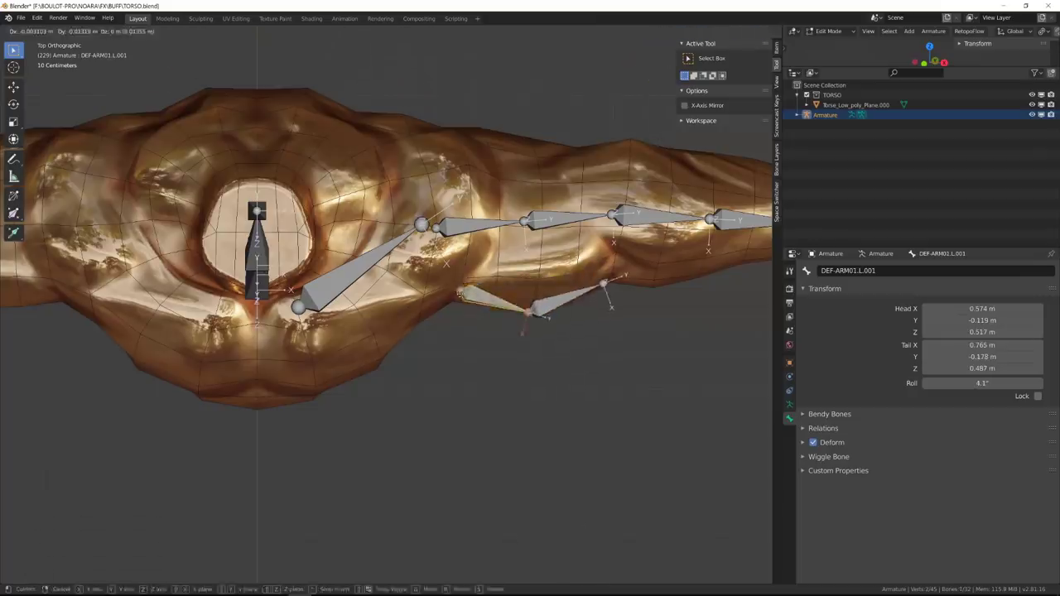
pyautogui.click(533, 314)
# - Raise the two biceps bones onto the front surface of the left upper arm, checking them from several angles
pyautogui.moveTo(533, 313); pyautogui.dragTo(406, 261, button='middle')
pyautogui.press('Tab')
pyautogui.click(455, 229)
pyautogui.click(454, 229)
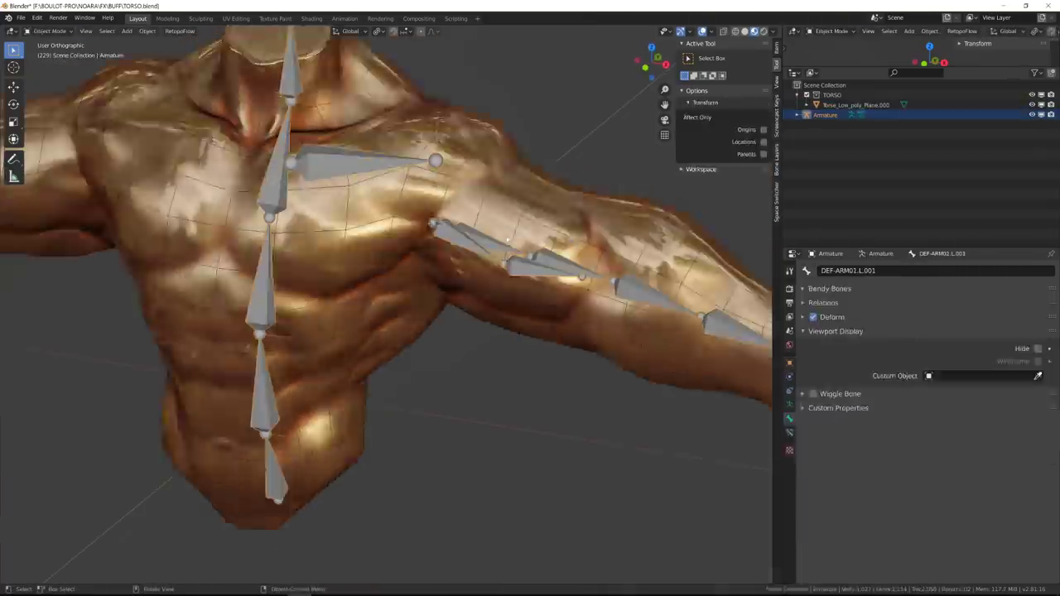
pyautogui.click(546, 310)
pyautogui.moveTo(580, 306); pyautogui.dragTo(561, 360, button='middle')
pyautogui.click(542, 323)
pyautogui.press('Tab')
pyautogui.moveTo(497, 332); pyautogui.dragTo(481, 248, button='middle')
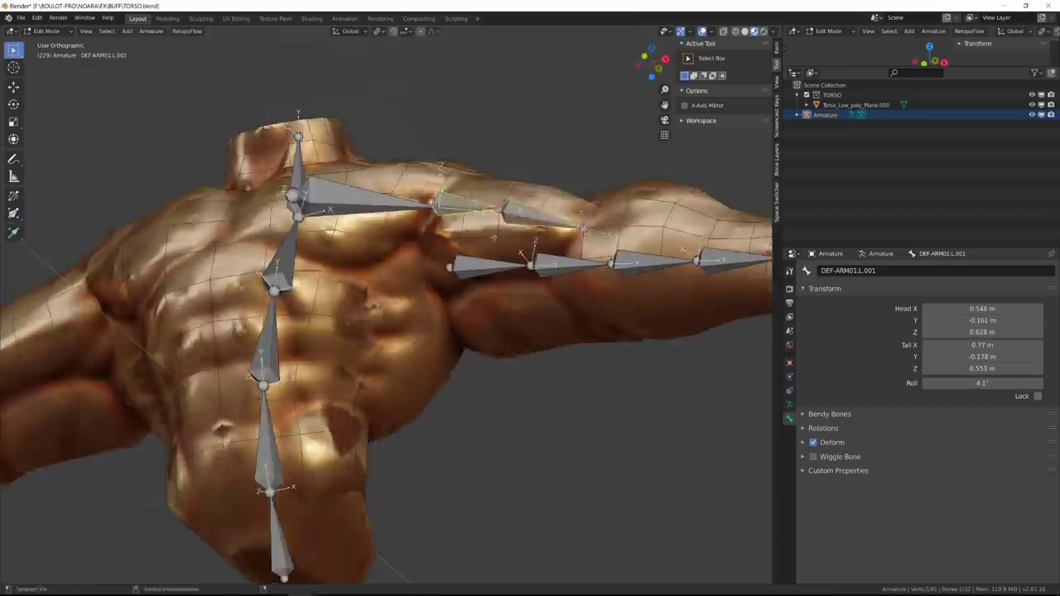
# - Extrude a bone from the inner end of the left shoulder bone, clear its parent and move it in front of the chest
pyautogui.click(299, 204)
pyautogui.press('KP_3')
pyautogui.press('e')
pyautogui.hotkey('alt', 'p')
pyautogui.press('g')
pyautogui.click(414, 236)
# - Position the extracted bone at the left pectoral, scale it down and name it DEF-PECTORAL.L
pyautogui.press('KP_1')
pyautogui.press('g')
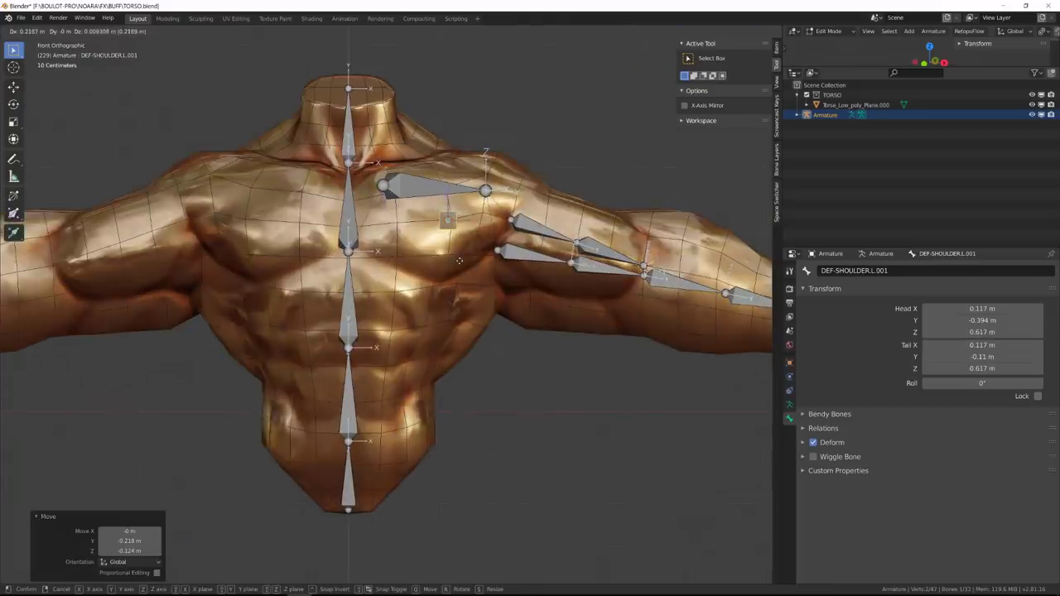
pyautogui.press('Return')
pyautogui.press('KP_3')
pyautogui.press('g')
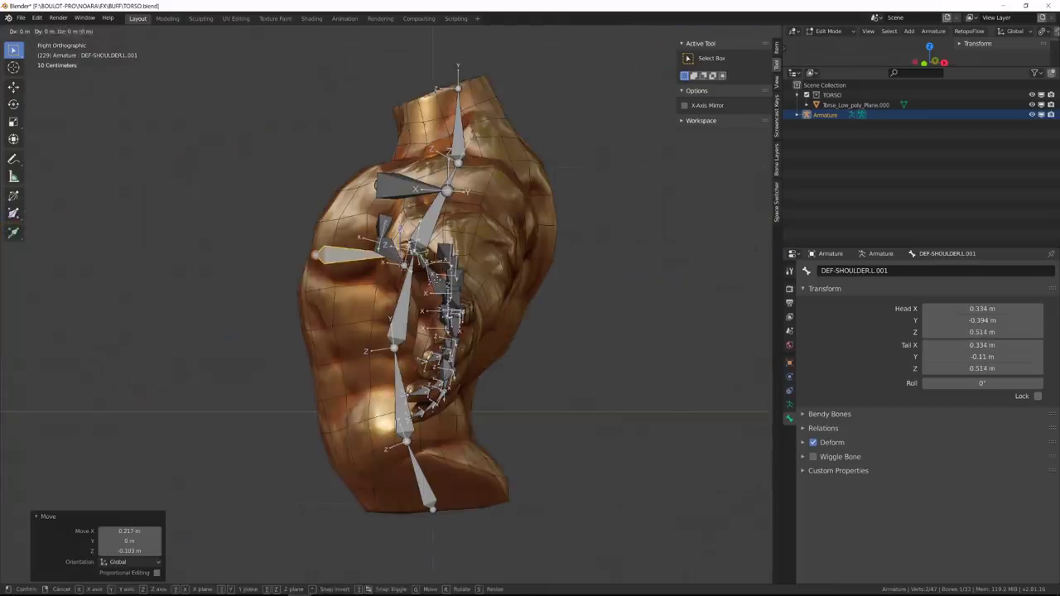
pyautogui.click(340, 253)
pyautogui.press('s')
pyautogui.doubleClick(870, 271)
# - Select all the left shoulder, pectoral, arm and hand bones and symmetrize them to the right side
pyautogui.press('KP_1')
pyautogui.scroll(-6, 414, 299)
pyautogui.moveTo(350, 252); pyautogui.dragTo(624, 374)
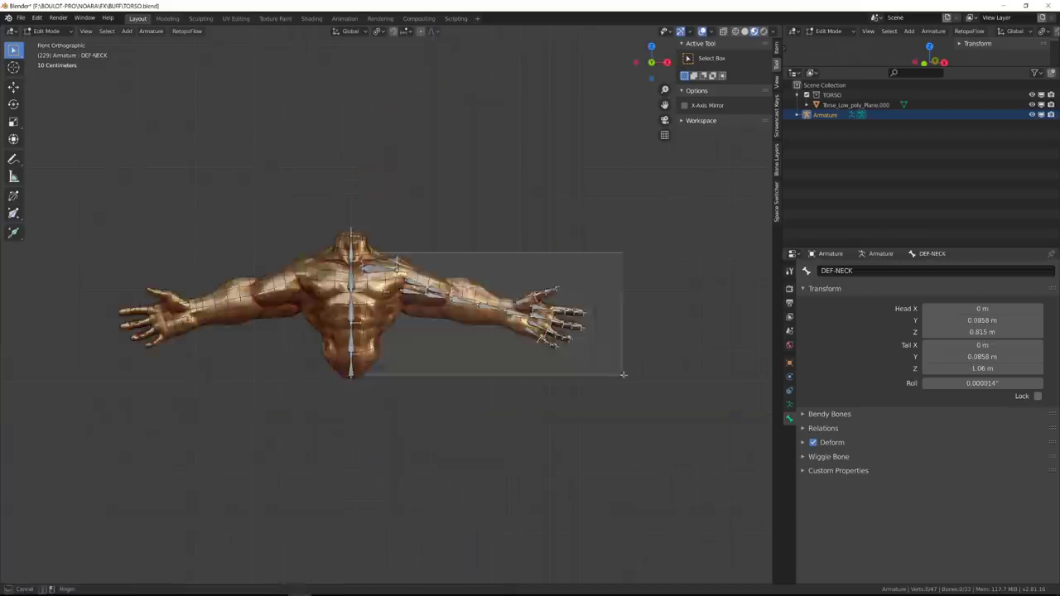
pyautogui.scroll(3, 439, 275)
pyautogui.rightClick(439, 275)
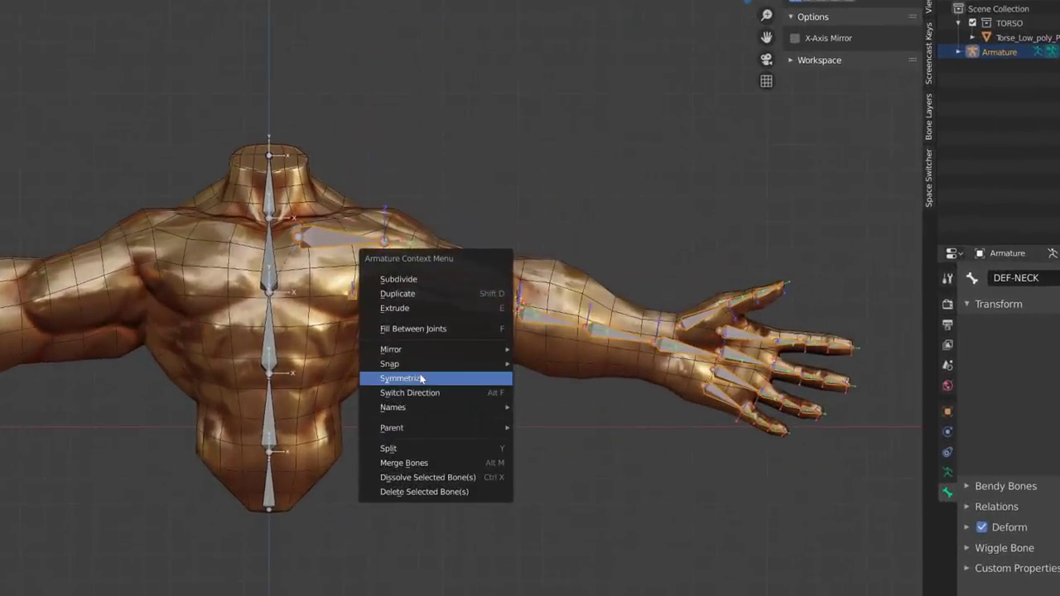
pyautogui.click(422, 378)
# - Parent the torso mesh to the armature with automatic weights
pyautogui.scroll(-4, 452, 370)
pyautogui.moveTo(457, 367)
pyautogui.mouseDown(button='middle')
pyautogui.moveTo(438, 374)
pyautogui.moveTo(559, 372)
pyautogui.moveTo(439, 356)
pyautogui.mouseUp(button='middle')
pyautogui.press('KP_1')
pyautogui.scroll(3, 420, 347)
pyautogui.hotkey('ctrl', 'p')
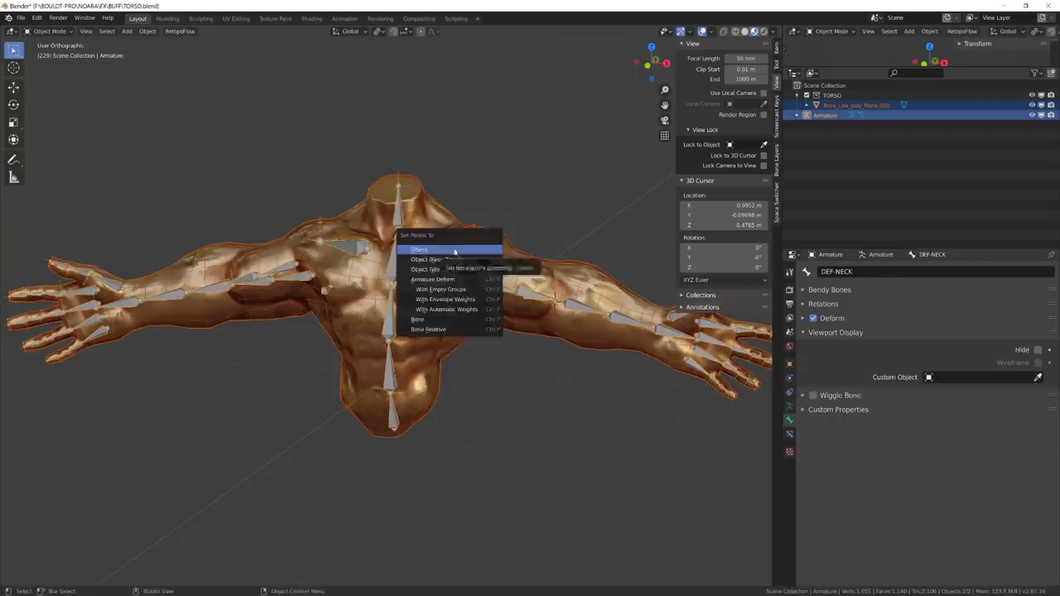
pyautogui.click(452, 309)
# - Test the mesh deformation by rotating a right arm bone in pose mode and inspect the weights of DEF-SPINE03
pyautogui.hotkey('ctrl', 'Tab')
pyautogui.click(253, 276)
pyautogui.press('r')
pyautogui.scroll(1, 364, 249)
pyautogui.click(339, 234)
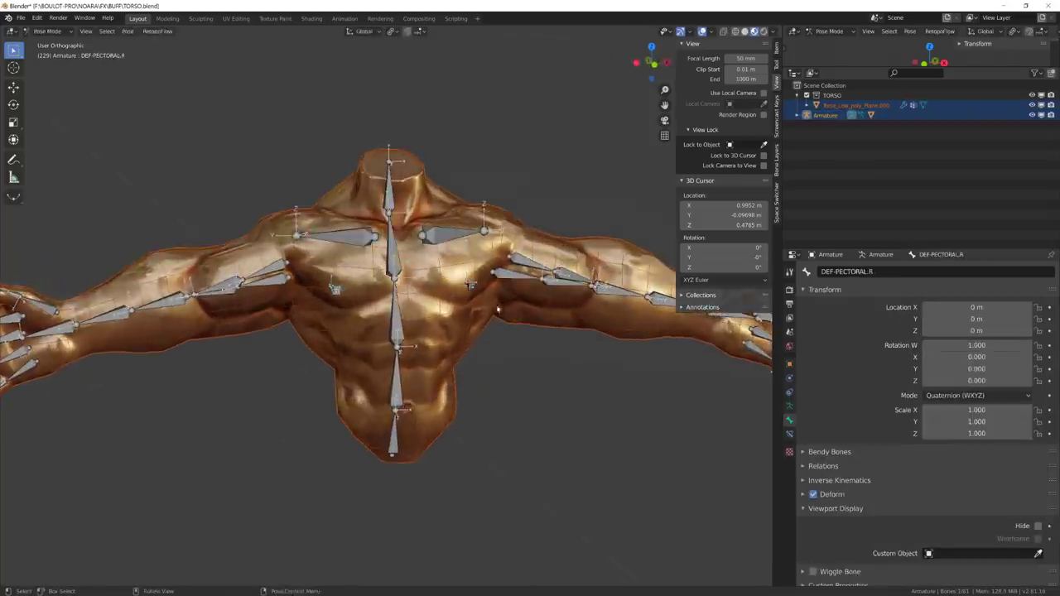
pyautogui.click(392, 319)
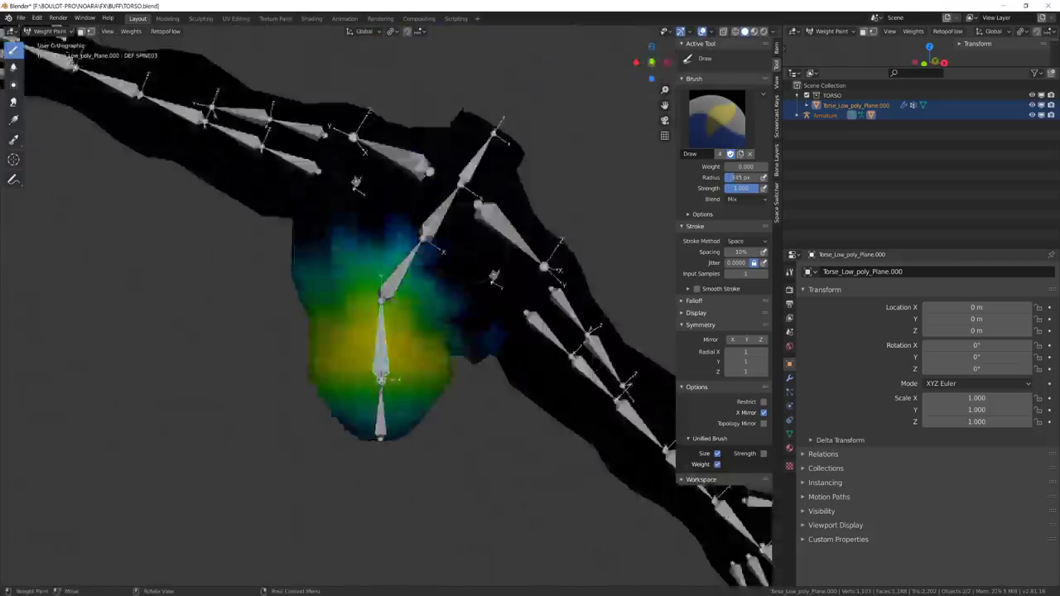
# - Add one centred edge loop around the left arm near the elbow of the torso mesh
pyautogui.keyDown('ctrl'); pyautogui.click(385, 352); pyautogui.keyUp('ctrl')
pyautogui.moveTo(385, 352); pyautogui.dragTo(284, 355, button='middle')
pyautogui.scroll(2, 298, 290)
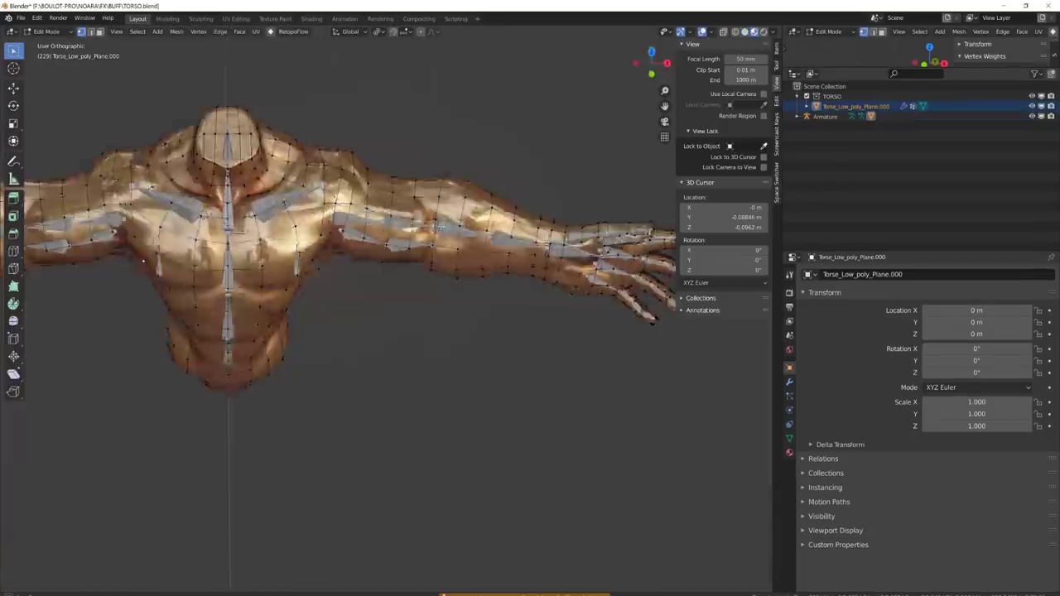
pyautogui.moveTo(405, 256)
pyautogui.mouseDown(button='middle')
pyautogui.moveTo(443, 240)
pyautogui.moveTo(496, 170)
pyautogui.mouseUp(button='middle')
pyautogui.hotkey('ctrl', 'r')
pyautogui.click(445, 236)
pyautogui.rightClick(444, 236)
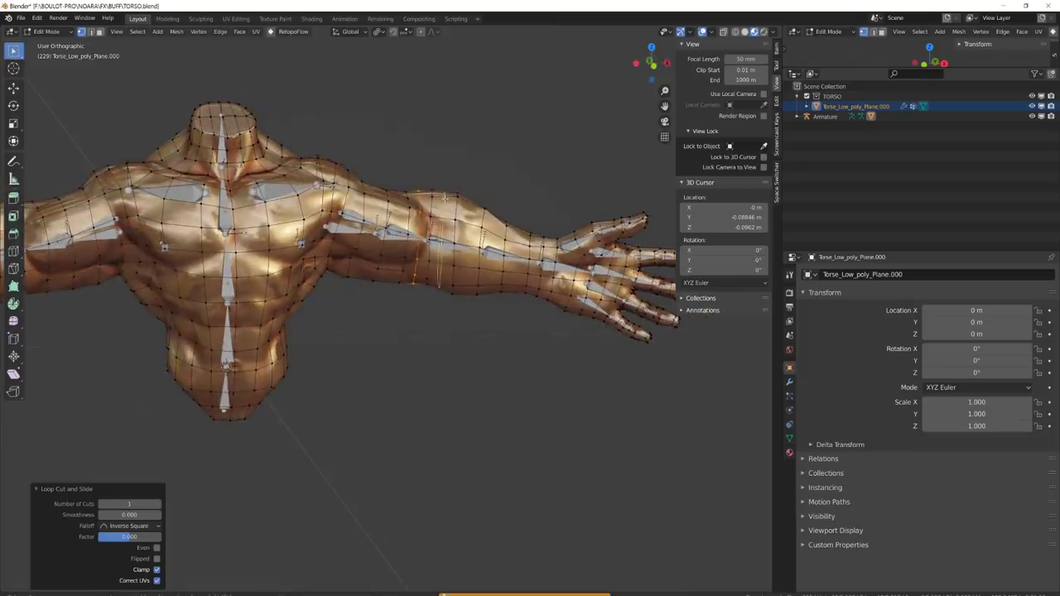
pyautogui.keyDown('shift'); pyautogui.moveTo(315, 296); pyautogui.dragTo(426, 268, button='middle'); pyautogui.keyUp('shift')
pyautogui.scroll(-1, 426, 270)
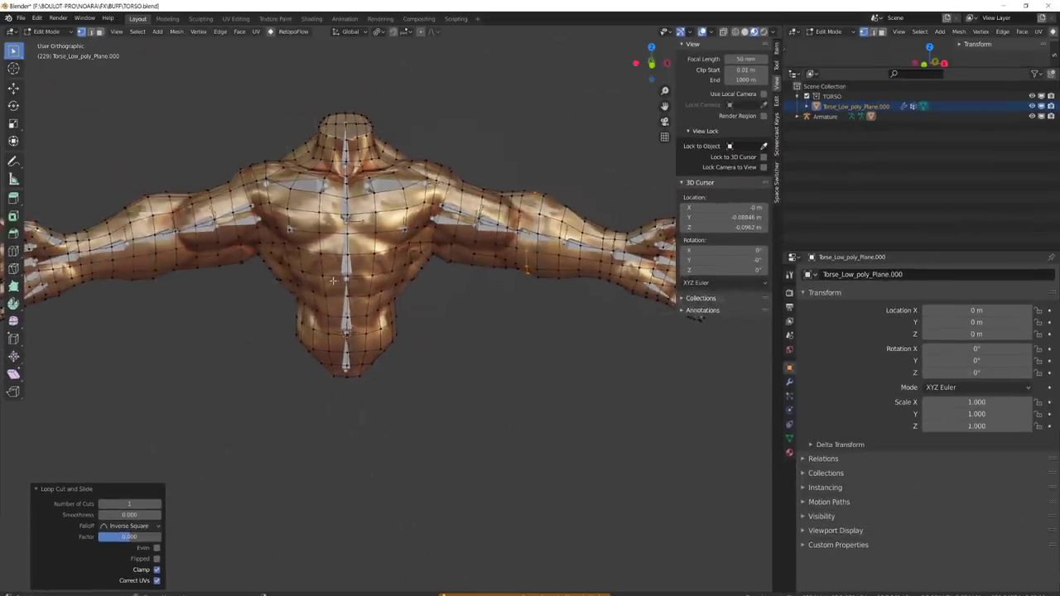
pyautogui.press('Tab')
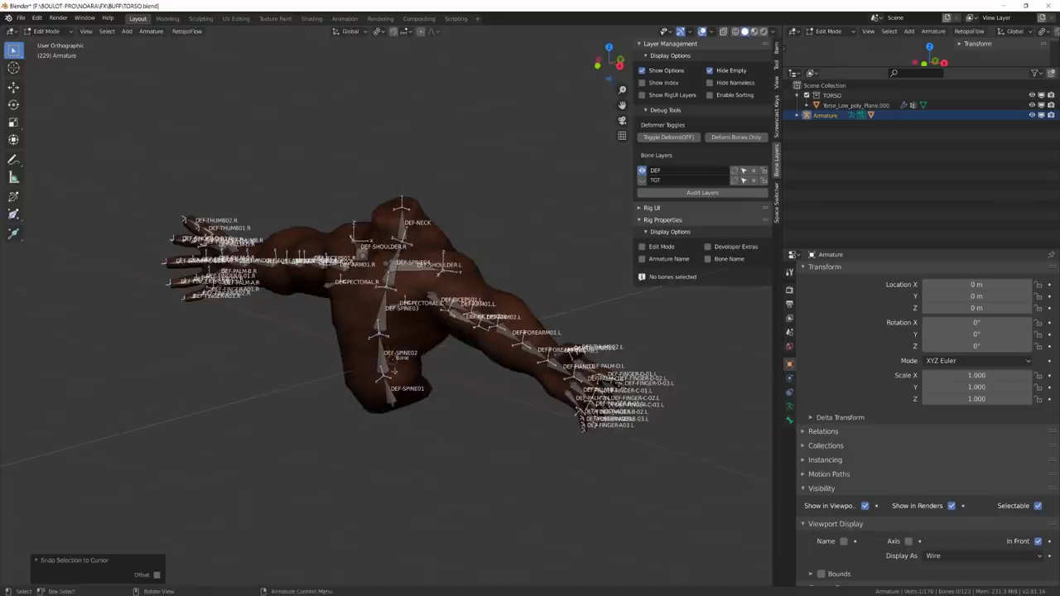
# - Name the bone added at the origin ROOT and put it on its own bone layer named ROOT
pyautogui.press('Tab')
pyautogui.click(449, 370)
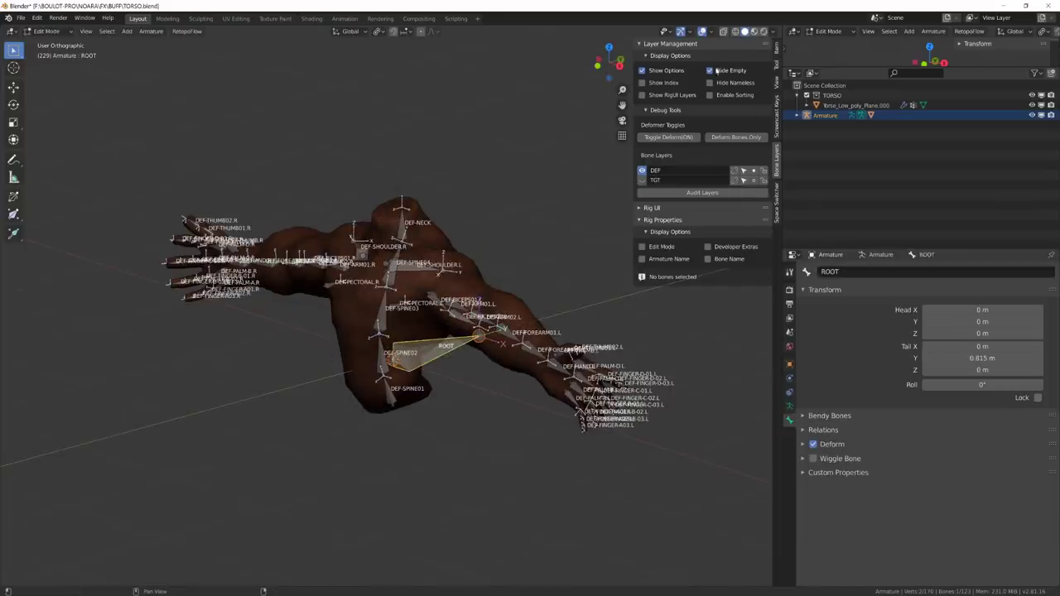
pyautogui.click(717, 71)
pyautogui.click(687, 253)
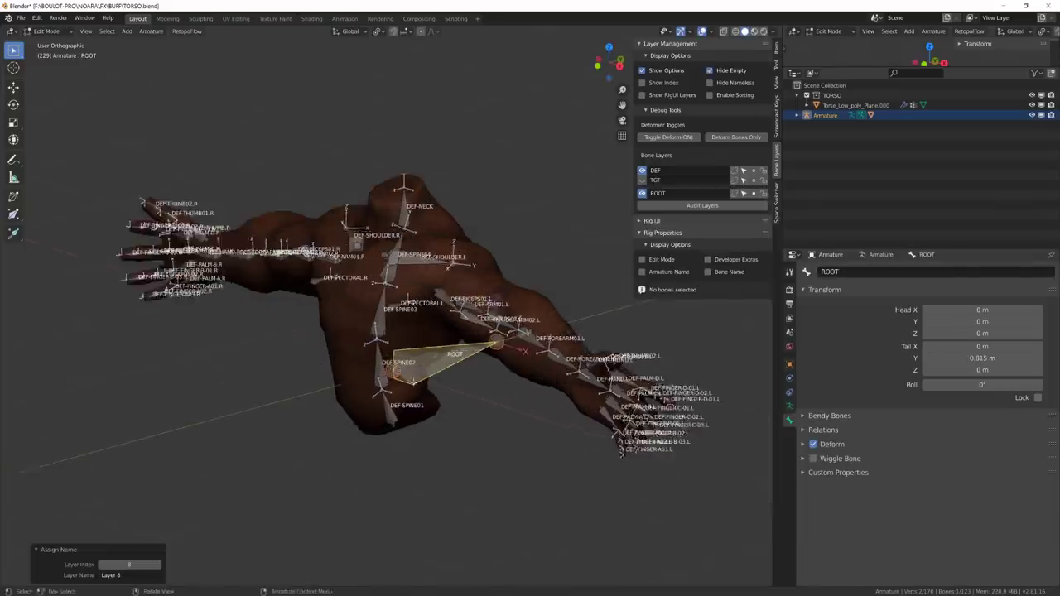
# - Parent all the bones on the DEF layer to the ROOT bone
pyautogui.press('a')
pyautogui.hotkey('ctrl', 'p')
pyautogui.click(426, 333)
# - Switch from the DEF to the TGT layer, parent TGT-SPINE01 to ROOT with Keep Offset and hide the ROOT layer
pyautogui.click(642, 181)
pyautogui.click(642, 170)
pyautogui.click(390, 408)
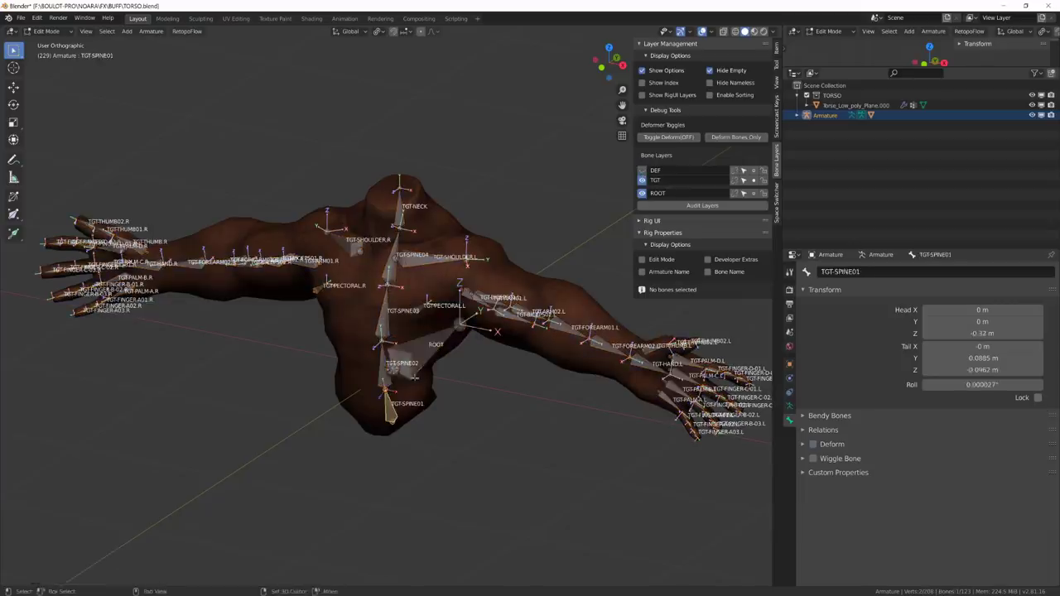
pyautogui.keyDown('shift'); pyautogui.click(414, 352); pyautogui.keyUp('shift')
pyautogui.hotkey('ctrl', 'p')
pyautogui.click(642, 181)
pyautogui.click(642, 181)
pyautogui.click(642, 193)
# - In side view, extrude a bone about 0.75 m along Y from the base of TGT-SPINE02 and name it CTRL-TORSO
pyautogui.press('KP_3')
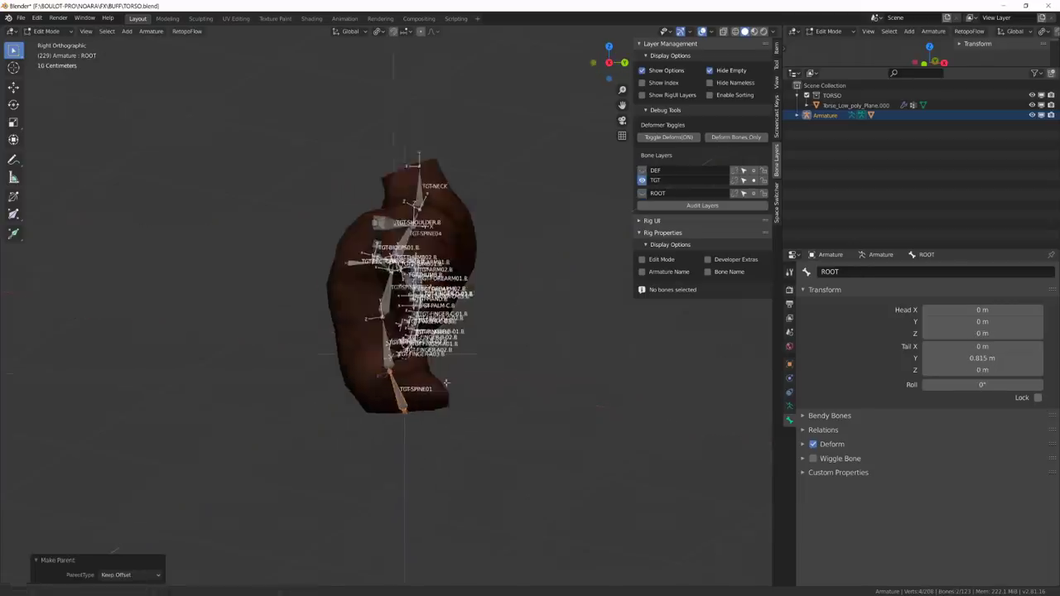
pyautogui.click(448, 315)
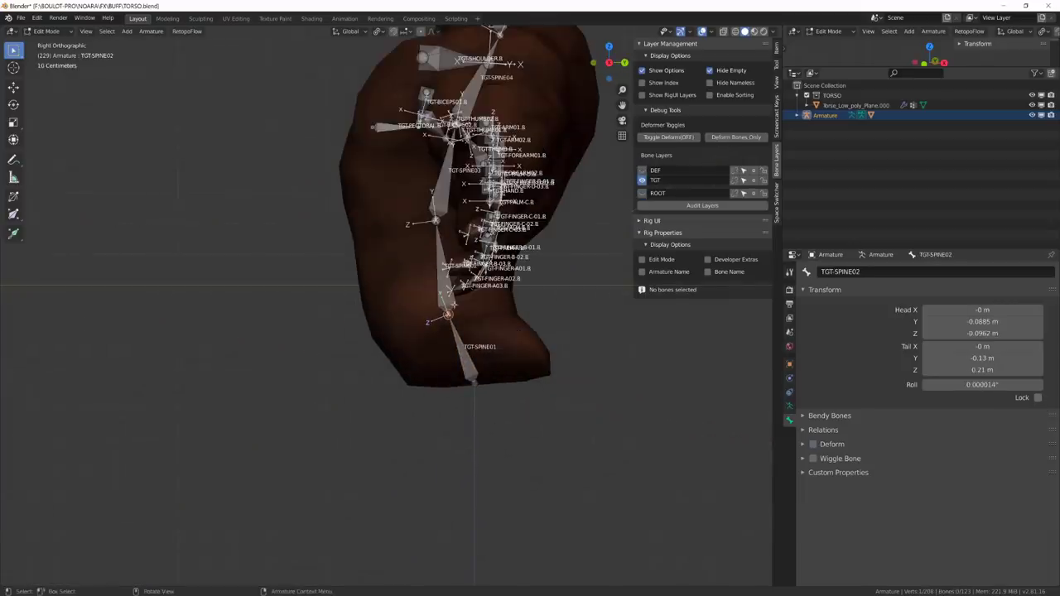
pyautogui.scroll(-2, 340, 318)
pyautogui.press('e')
pyautogui.press('y')
pyautogui.click(514, 323)
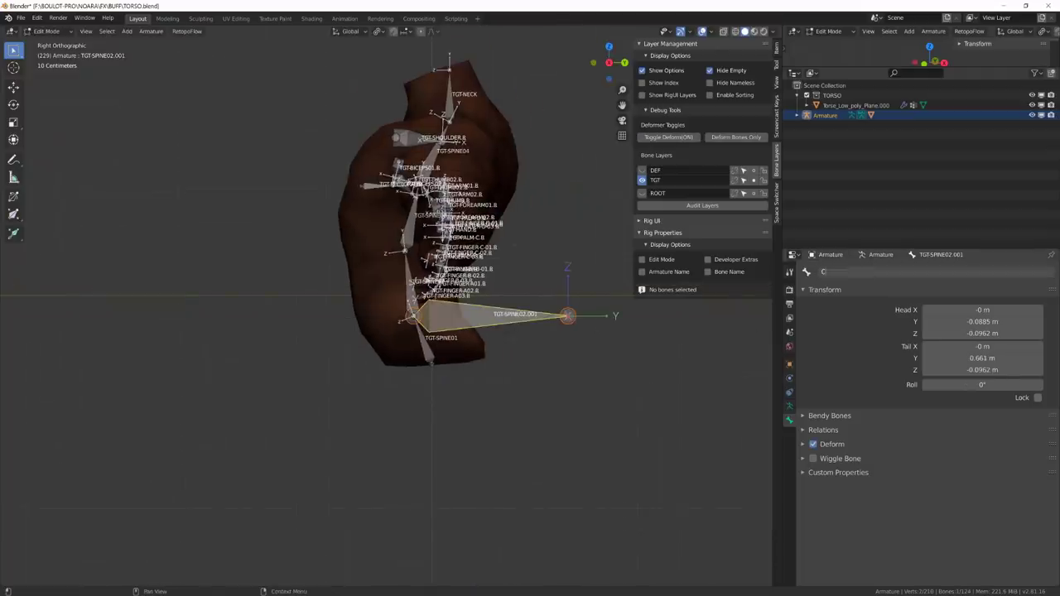
pyautogui.scroll(1, 433, 362)
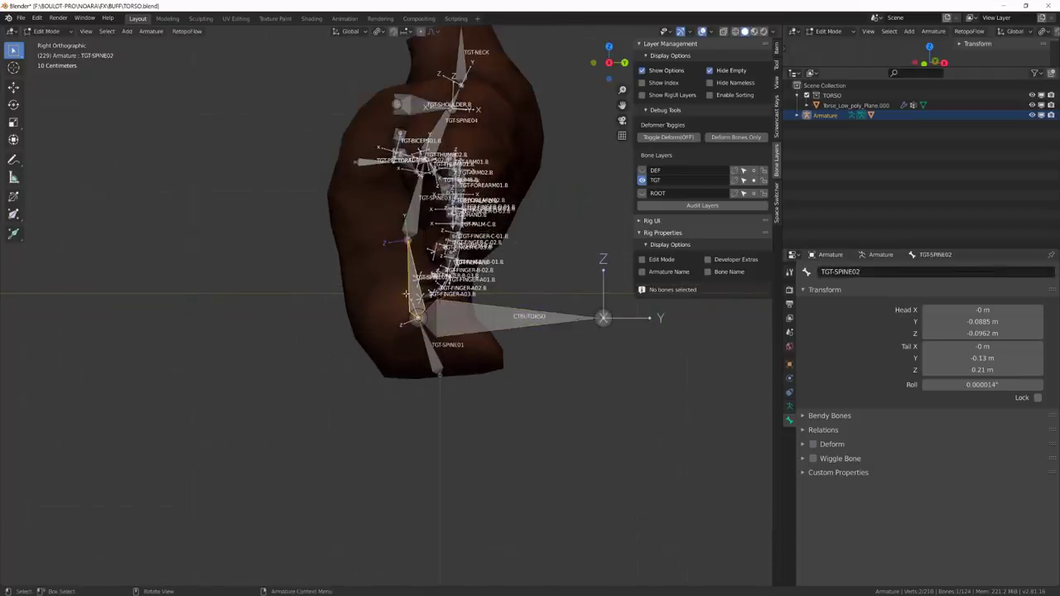
# - Duplicate TGT-SPINE01 in place and switch the direction of the copy
pyautogui.keyDown('shift'); pyautogui.moveTo(444, 355); pyautogui.dragTo(417, 339, button='middle'); pyautogui.keyUp('shift')
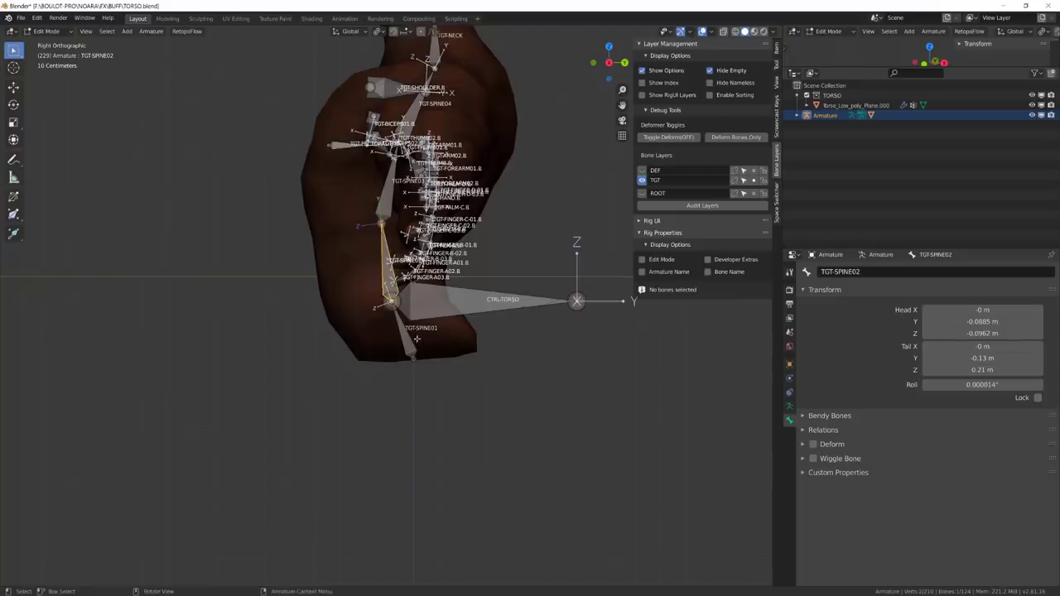
pyautogui.hotkey('shift', 'd')
pyautogui.rightClick(469, 362)
pyautogui.scroll(2, 469, 362)
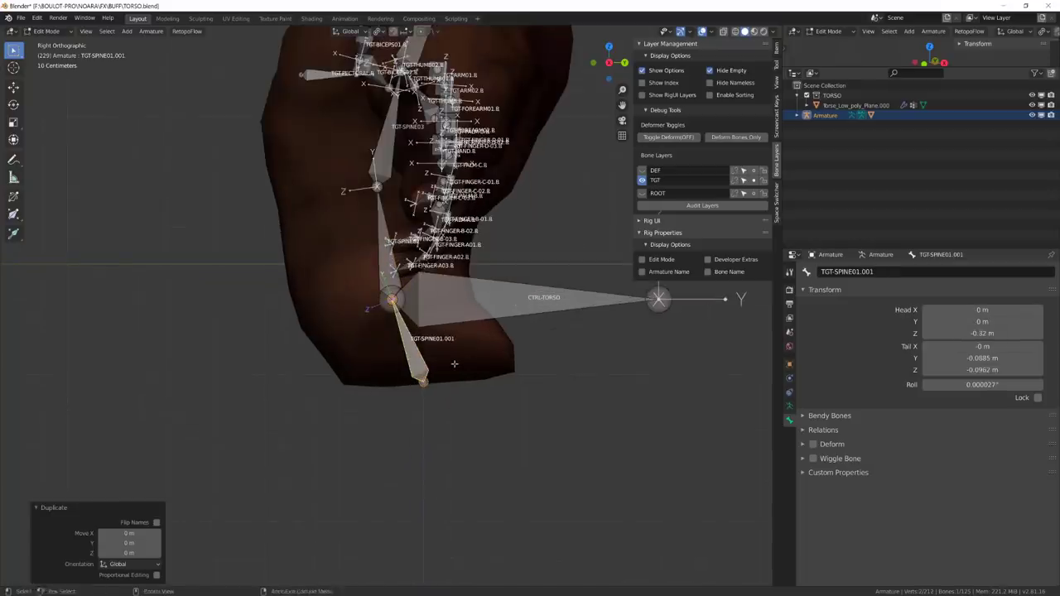
pyautogui.hotkey('alt', 'f')
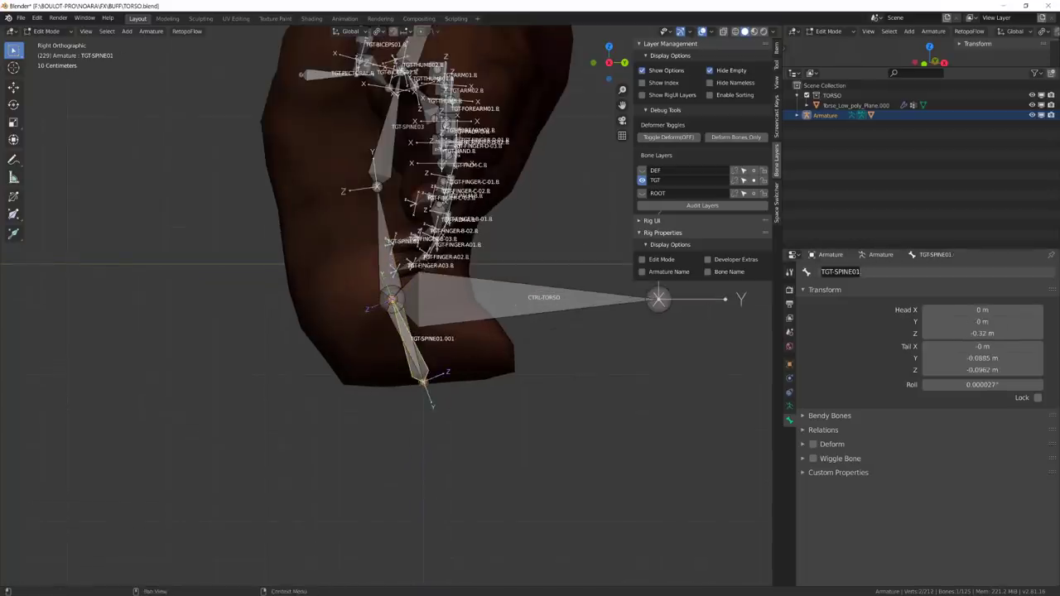
# - Rename the lowest spine bones as hips bones, naming the target bone TGT-HIPS and its flipped copy MCH-HIPS
pyautogui.click(642, 170)
pyautogui.click(642, 180)
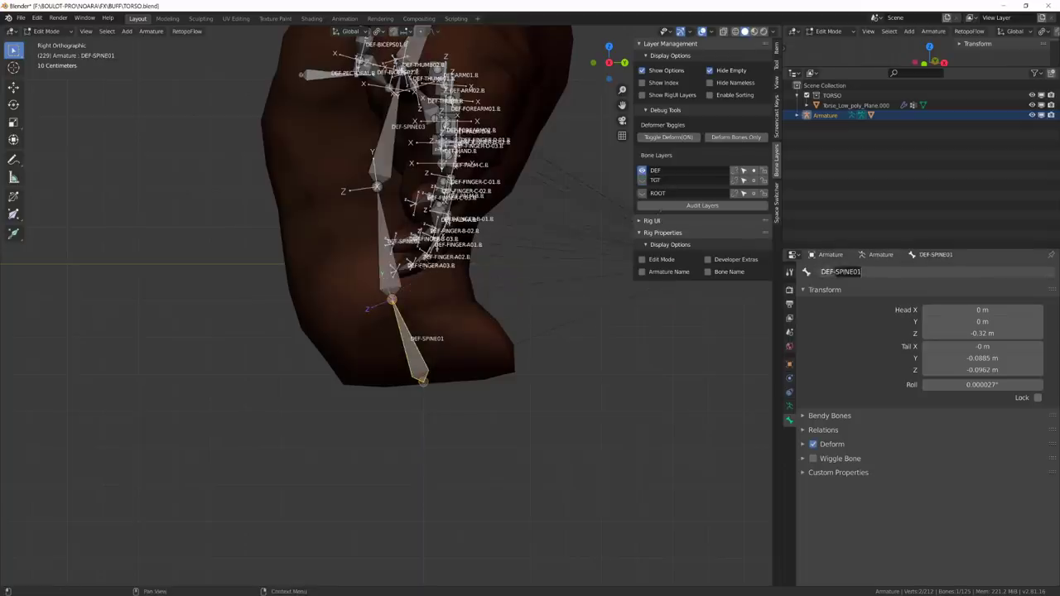
pyautogui.click(641, 179)
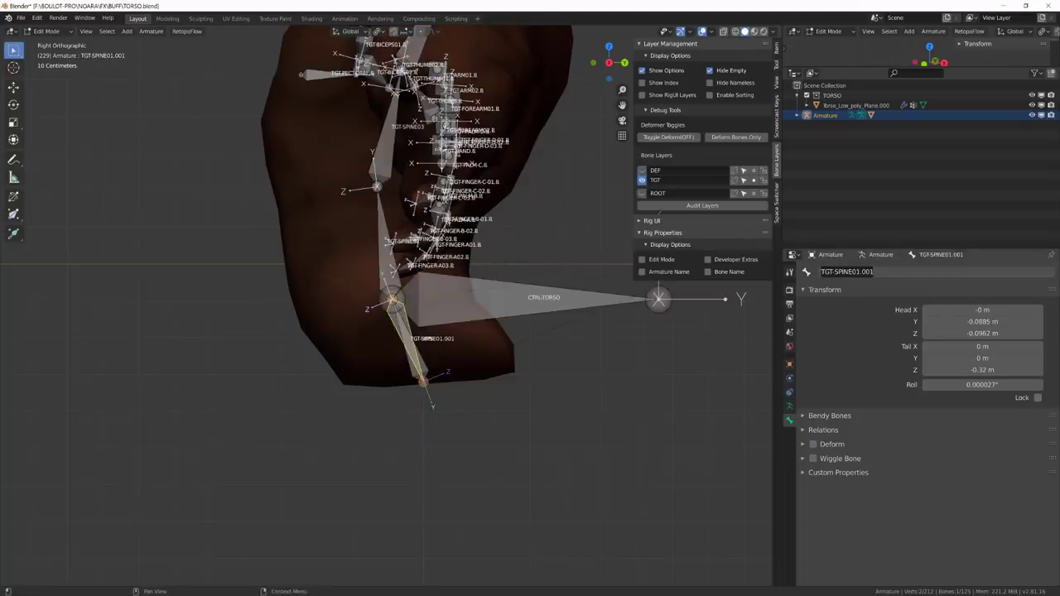
pyautogui.keyDown('shift'); pyautogui.moveTo(357, 407); pyautogui.dragTo(332, 400, button='middle'); pyautogui.keyUp('shift')
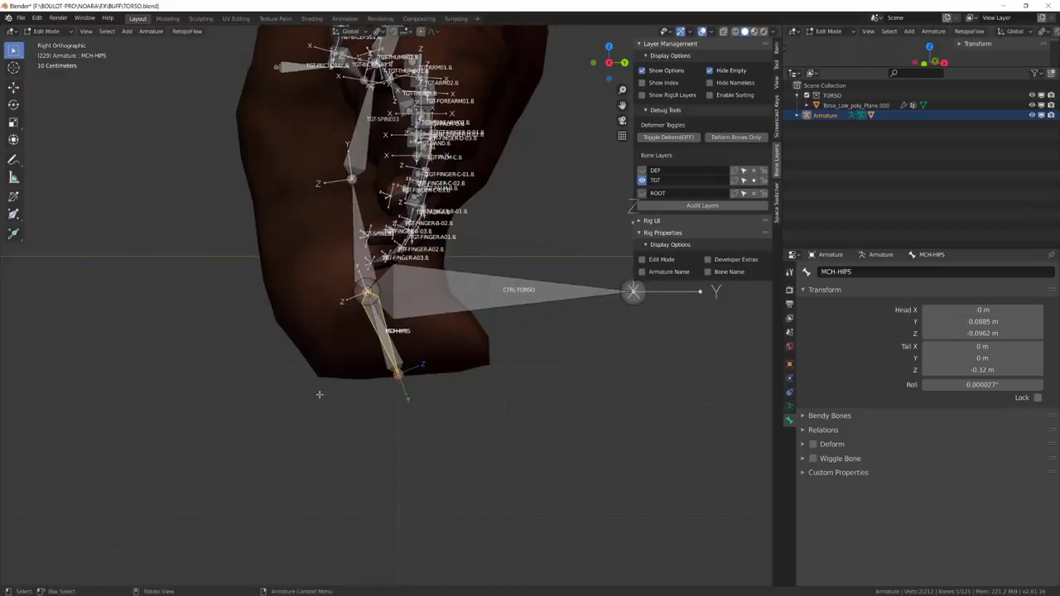
# - Extrude a 0.158 m bone along Y from the lower end of the hips, clear its parent and name it CTRL-TWEAK-HIPS
pyautogui.scroll(1, 331, 394)
pyautogui.click(400, 388)
pyautogui.press('e')
pyautogui.press('y')
pyautogui.click(468, 390)
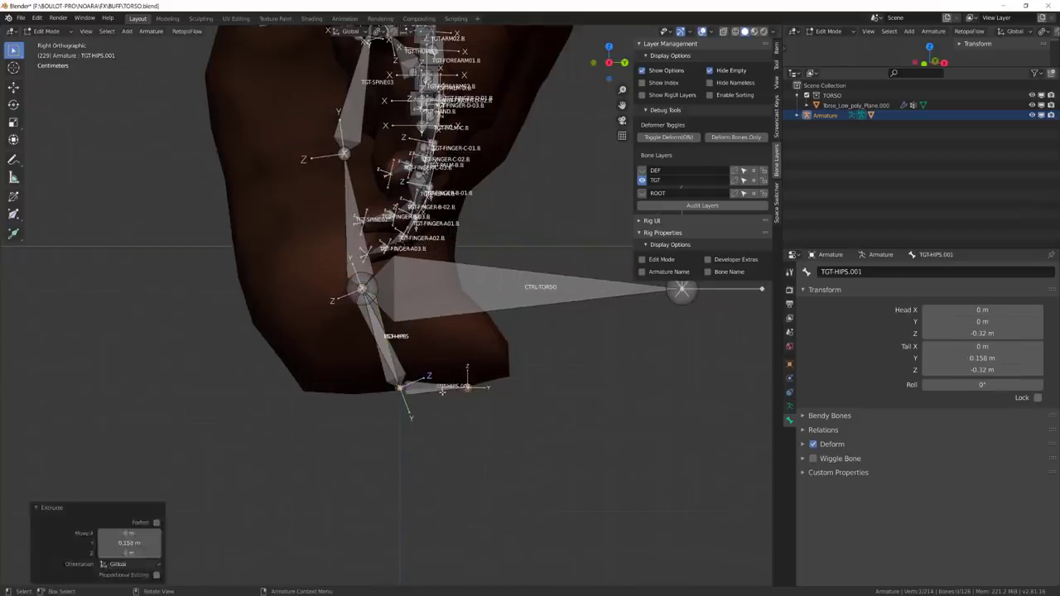
pyautogui.click(446, 388)
pyautogui.hotkey('alt', 'p')
pyautogui.click(462, 427)
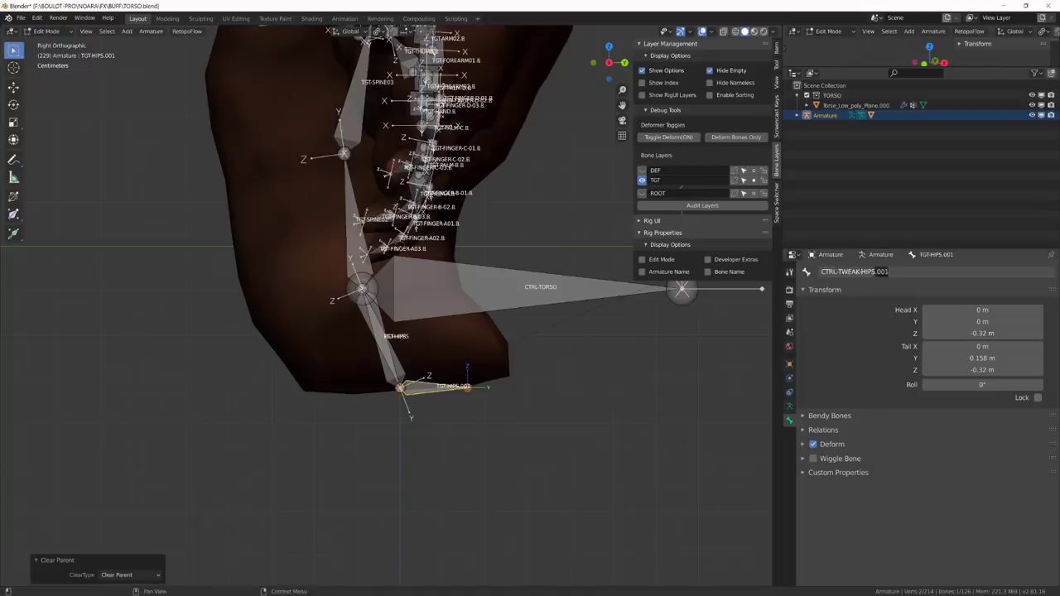
pyautogui.scroll(1, 433, 405)
# - Parent the TGT-HIPS bone to CTRL-TWEAK-HIPS without connecting them
pyautogui.hotkey('ctrl', 'Tab')
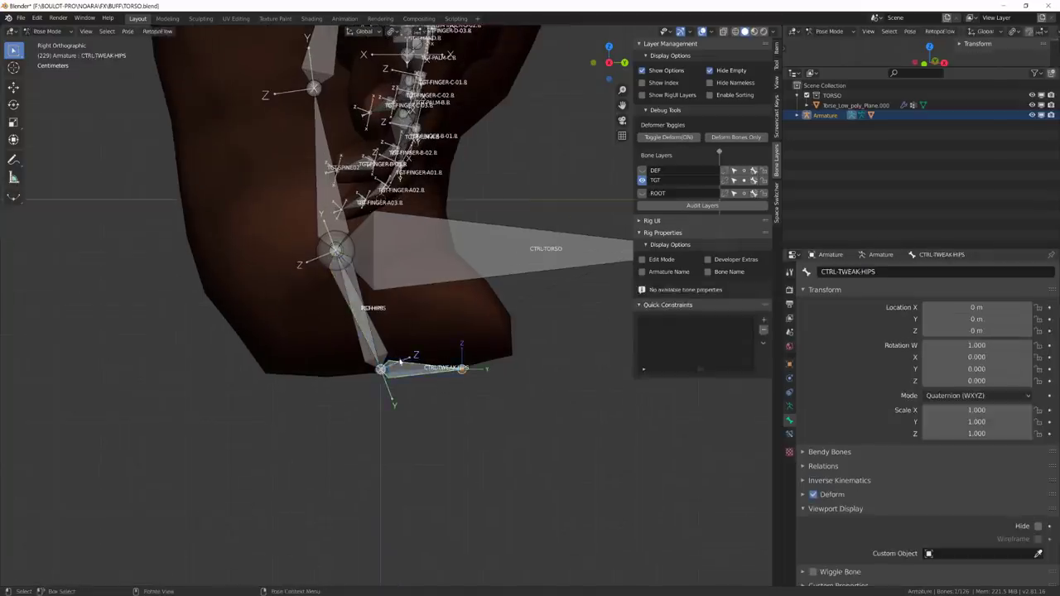
pyautogui.hotkey('ctrl', 'Tab')
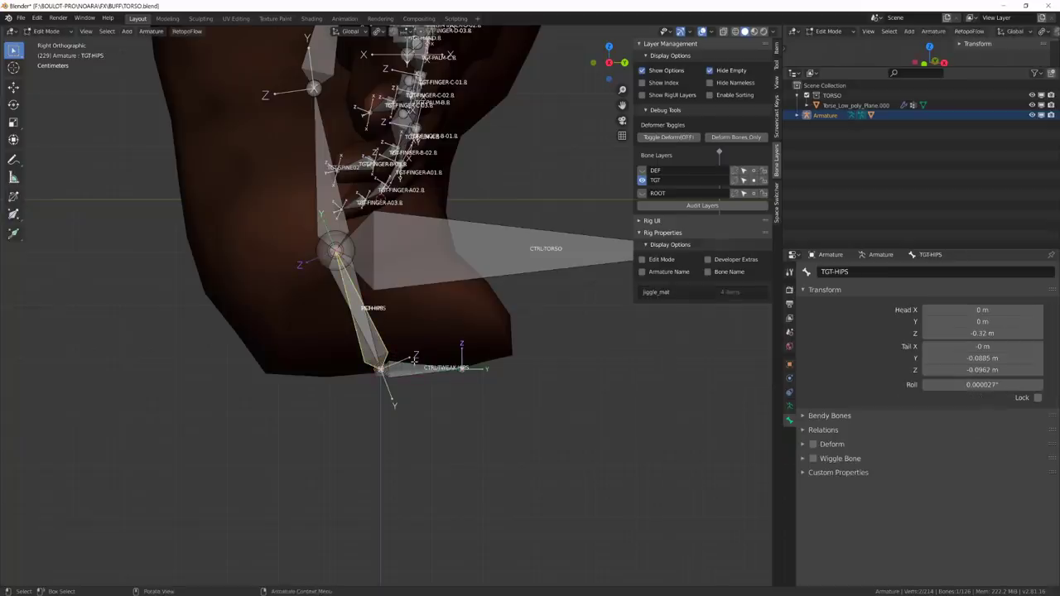
pyautogui.click(401, 366)
# - Move the central hips, spine, neck and torso control bones to the third bone layer, show it and name it MCH
pyautogui.keyDown('shift'); pyautogui.moveTo(400, 365); pyautogui.dragTo(401, 339, button='middle'); pyautogui.keyUp('shift')
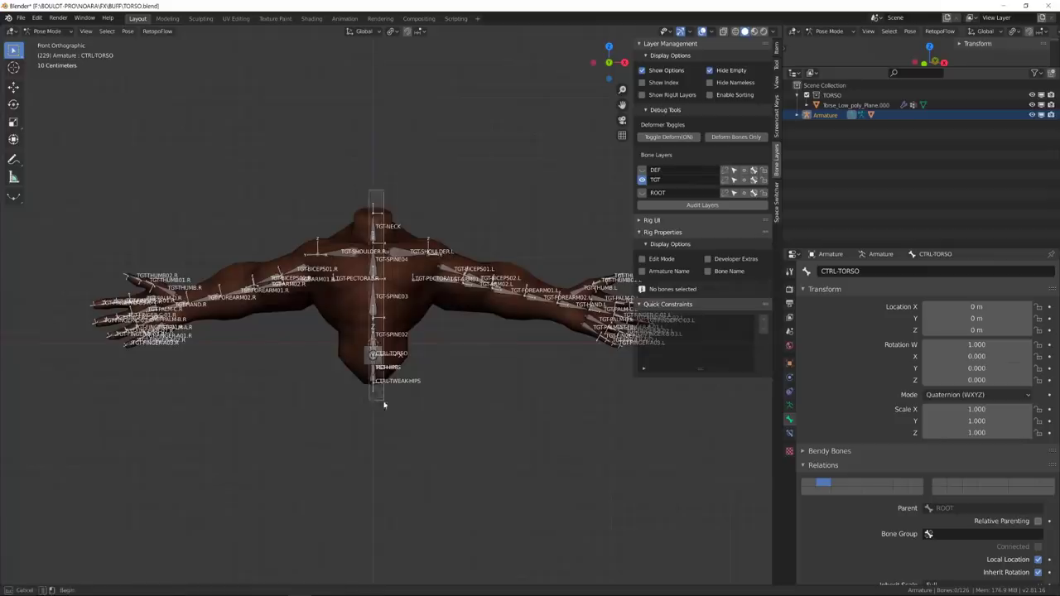
pyautogui.scroll(3, 442, 365)
pyautogui.click(712, 72)
pyautogui.click(746, 189)
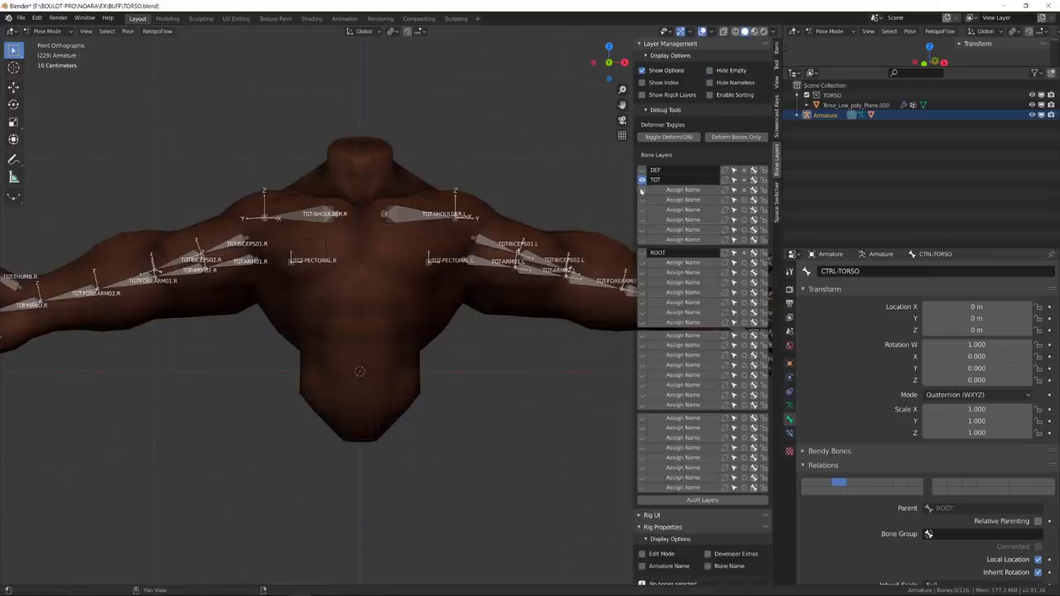
pyautogui.click(641, 190)
pyautogui.doubleClick(662, 191)
# - Move the central bones on to the fourth bone layer, name that layer TMP and make it visible
pyautogui.click(744, 200)
pyautogui.click(669, 190)
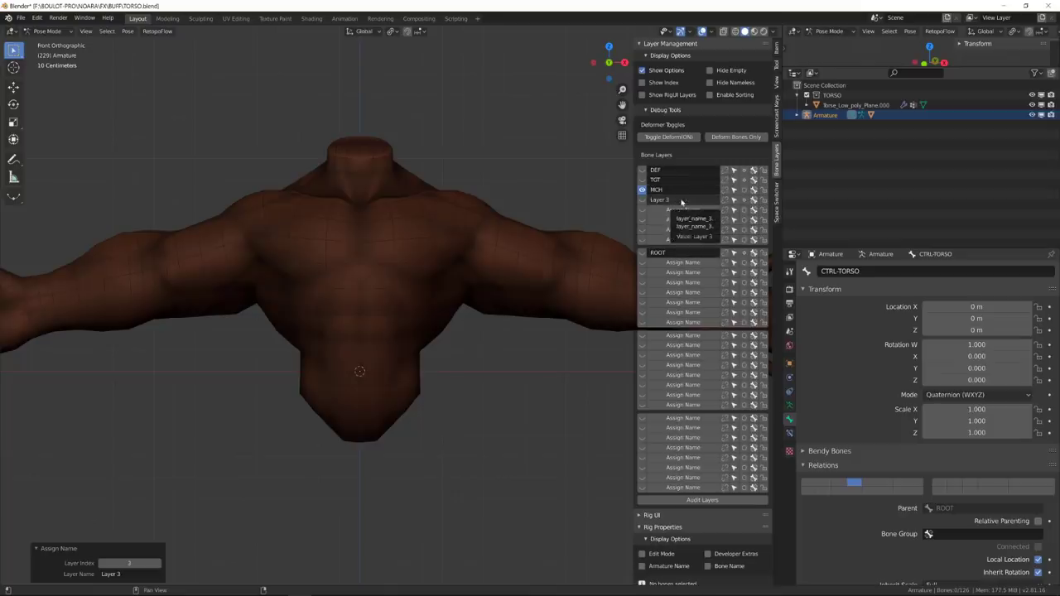
pyautogui.click(642, 200)
pyautogui.scroll(2, 476, 286)
pyautogui.moveTo(476, 286); pyautogui.dragTo(396, 306, button='middle')
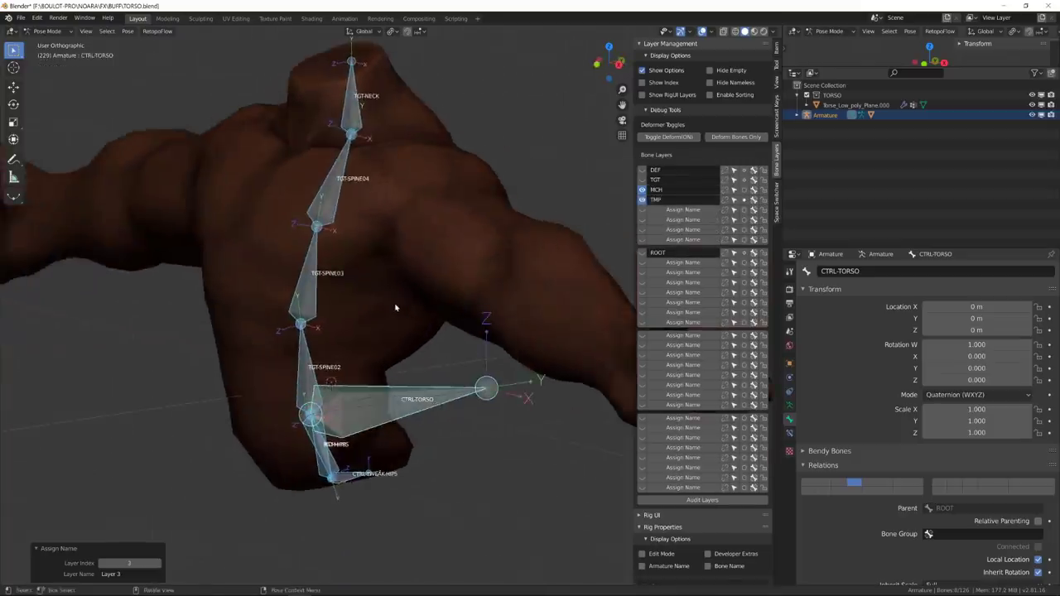
# - Extrude bones about 0.19 m along Y from the tips of TGT-HIPS, TGT-SPINE02, TGT-SPINE03, TGT-SPINE04 and TGT-NECK
pyautogui.press('KP_3')
pyautogui.press('Tab')
pyautogui.scroll(2, 347, 309)
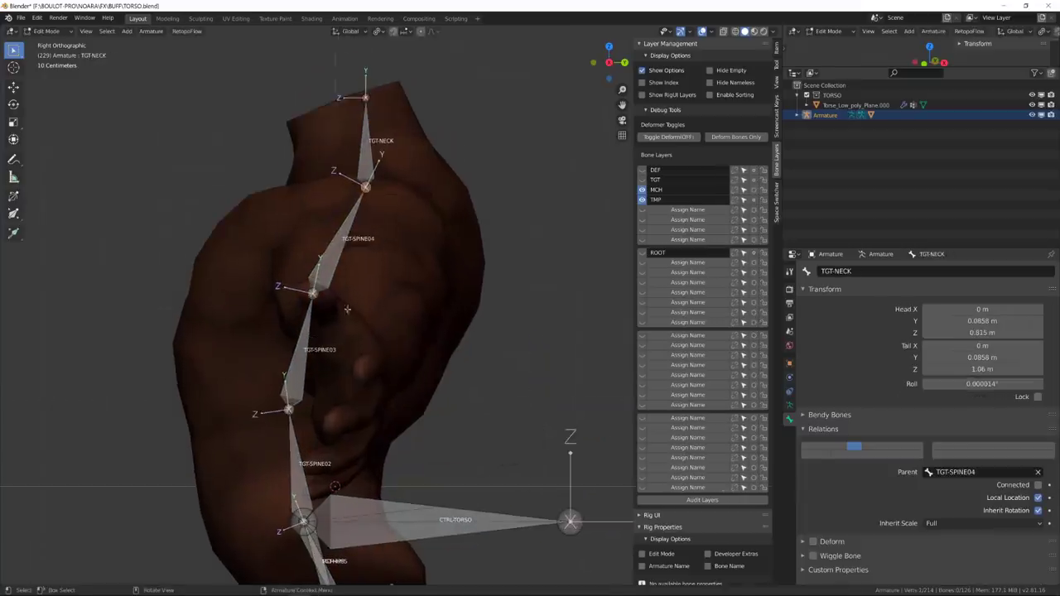
pyautogui.keyDown('shift'); pyautogui.moveTo(301, 448); pyautogui.dragTo(303, 373, button='middle'); pyautogui.keyUp('shift')
pyautogui.click(300, 419)
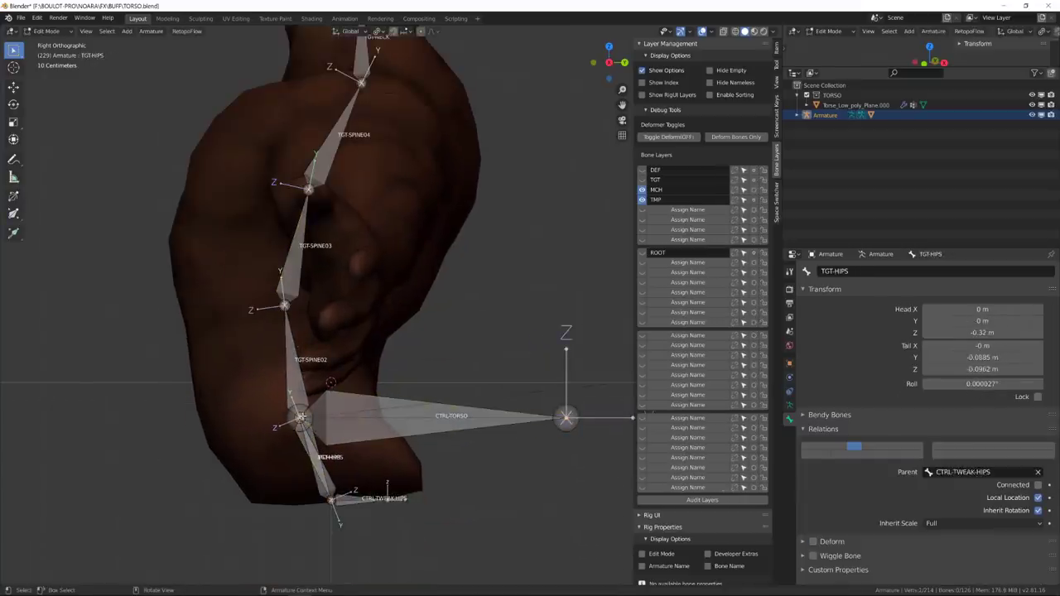
pyautogui.keyDown('shift'); pyautogui.click(362, 83); pyautogui.keyUp('shift')
pyautogui.keyDown('shift'); pyautogui.moveTo(370, 90); pyautogui.dragTo(368, 191, button='middle'); pyautogui.keyUp('shift')
pyautogui.keyDown('shift'); pyautogui.click(360, 95); pyautogui.keyUp('shift')
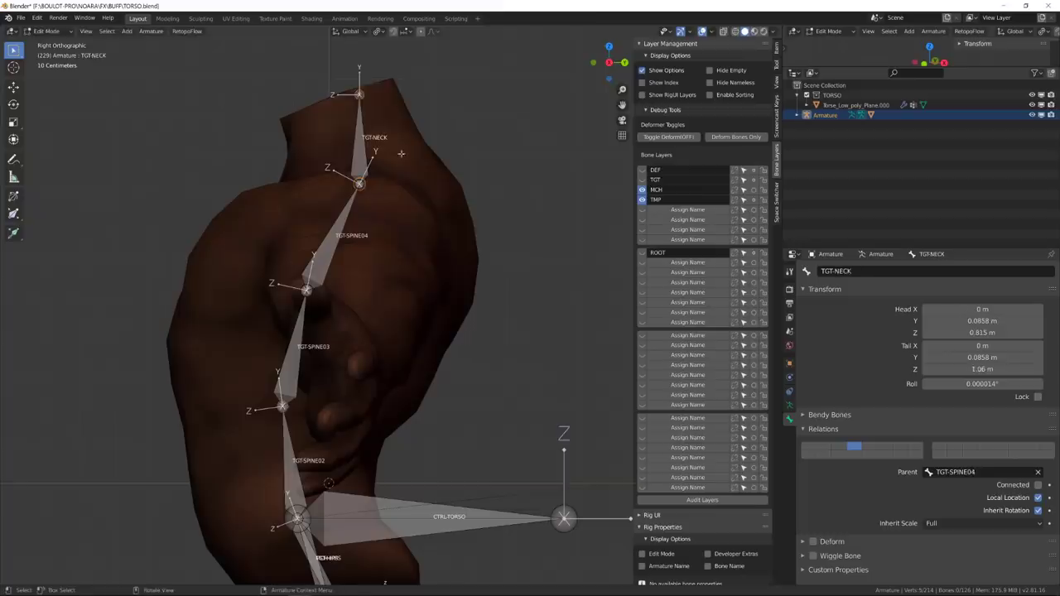
pyautogui.press('e')
pyautogui.press('y')
pyautogui.click(456, 183)
# - Duplicate the five extruded horizontal bones in place and scale the copies down to about 0.11 m long
pyautogui.keyDown('shift'); pyautogui.moveTo(439, 249); pyautogui.dragTo(493, 124, button='middle'); pyautogui.keyUp('shift')
pyautogui.click(386, 396)
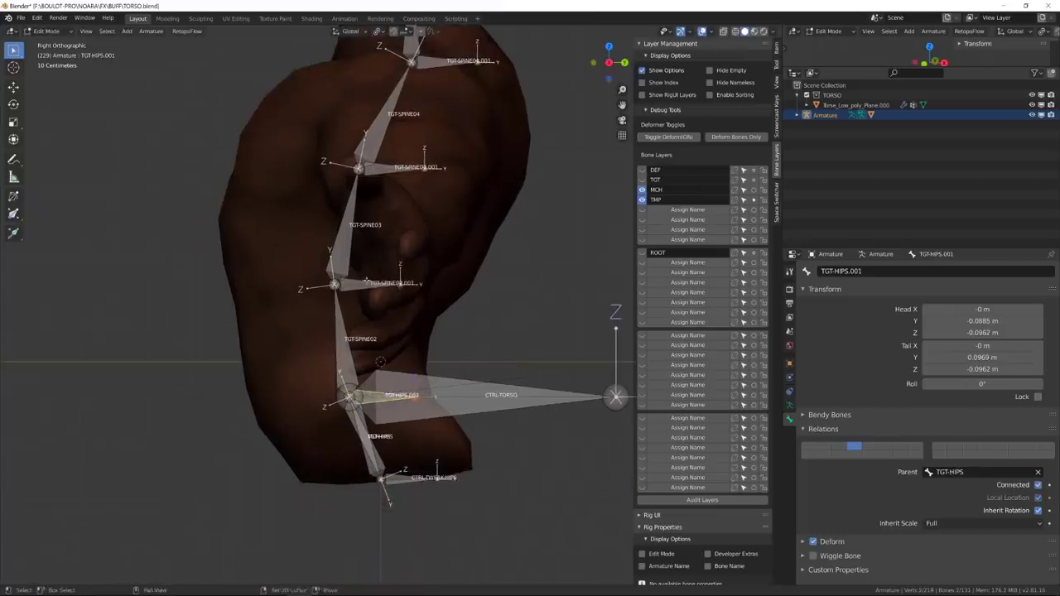
pyautogui.keyDown('shift'); pyautogui.moveTo(375, 282); pyautogui.dragTo(360, 367, button='middle'); pyautogui.keyUp('shift')
pyautogui.keyDown('shift'); pyautogui.click(360, 367); pyautogui.keyUp('shift')
pyautogui.keyDown('shift'); pyautogui.click(381, 250); pyautogui.keyUp('shift')
pyautogui.keyDown('shift'); pyautogui.moveTo(438, 68); pyautogui.dragTo(429, 96, button='middle'); pyautogui.keyUp('shift')
pyautogui.keyDown('shift'); pyautogui.click(430, 86); pyautogui.keyUp('shift')
pyautogui.hotkey('shift', 'd')
pyautogui.rightClick(570, 202)
pyautogui.press('s')
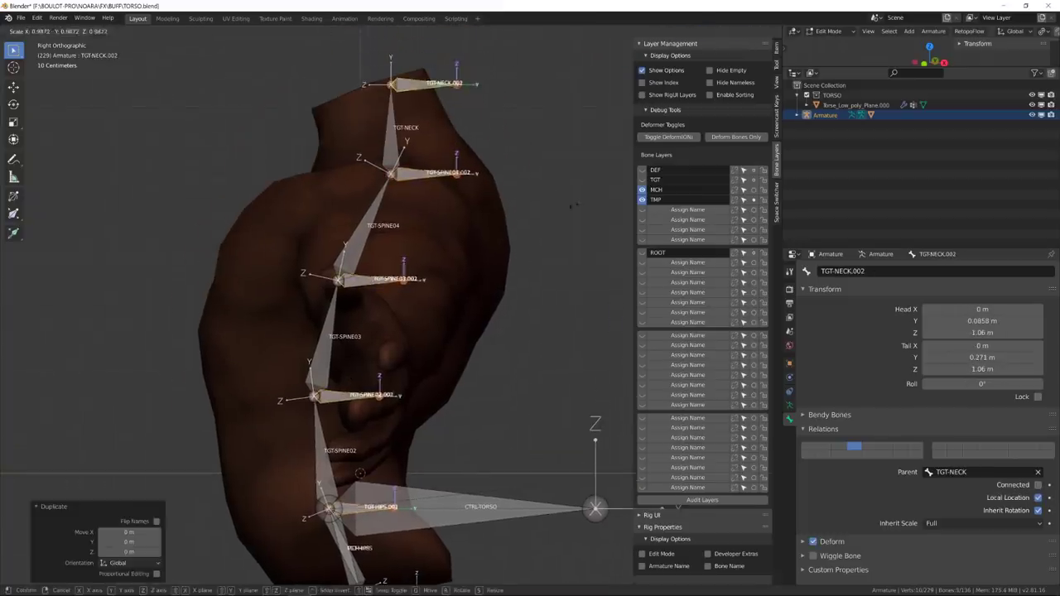
pyautogui.click(490, 235)
# - Try to add a targeted constraint using the horizontal bones at the tip of TGT-SPINE04 in pose mode
pyautogui.scroll(3, 454, 65)
pyautogui.click(387, 102)
pyautogui.keyDown('shift'); pyautogui.moveTo(371, 243); pyautogui.dragTo(415, 210, button='middle'); pyautogui.keyUp('shift')
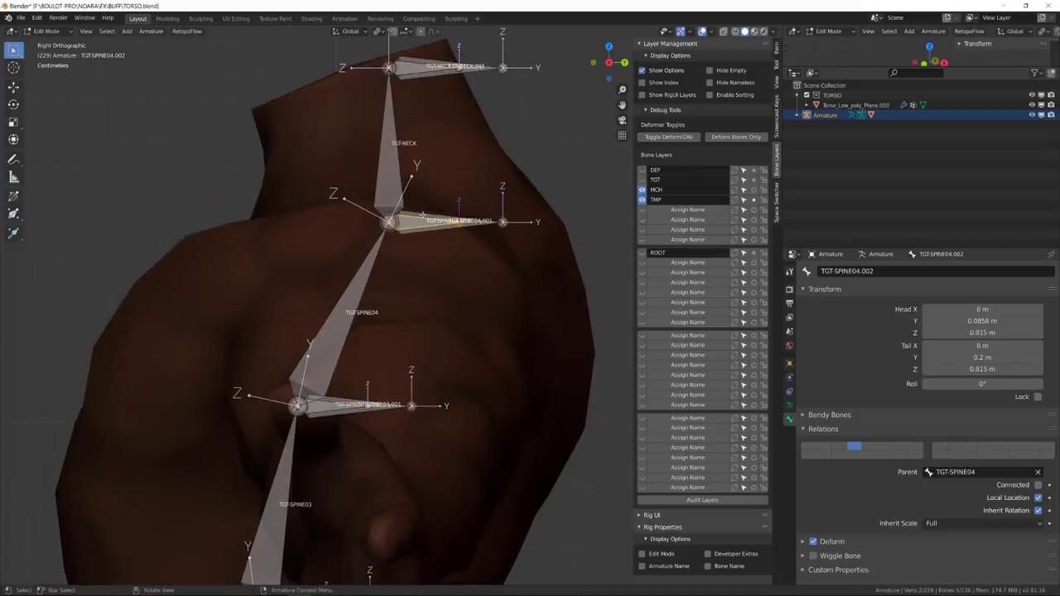
pyautogui.keyDown('shift'); pyautogui.moveTo(448, 244); pyautogui.dragTo(393, 287, button='middle'); pyautogui.keyUp('shift')
pyautogui.scroll(1, 393, 287)
pyautogui.press('Tab')
pyautogui.keyDown('shift'); pyautogui.click(388, 275); pyautogui.keyUp('shift')
pyautogui.hotkey('ctrl', 'shift', 'c')
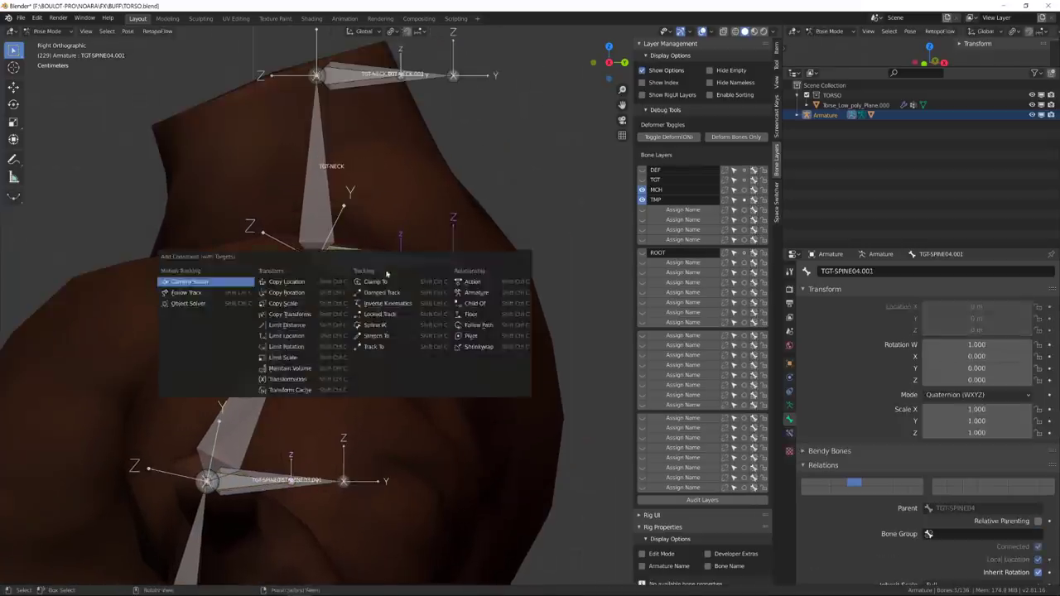
pyautogui.press('t')
pyautogui.click(376, 273)
pyautogui.press('Tab')
# - Clear the parents of the longer horizontal bones at the tips of TGT-SPINE02, TGT-SPINE03, TGT-SPINE04 and TGT-NECK
pyautogui.keyDown('shift'); pyautogui.moveTo(298, 510); pyautogui.dragTo(314, 407, button='middle'); pyautogui.keyUp('shift')
pyautogui.click(359, 411)
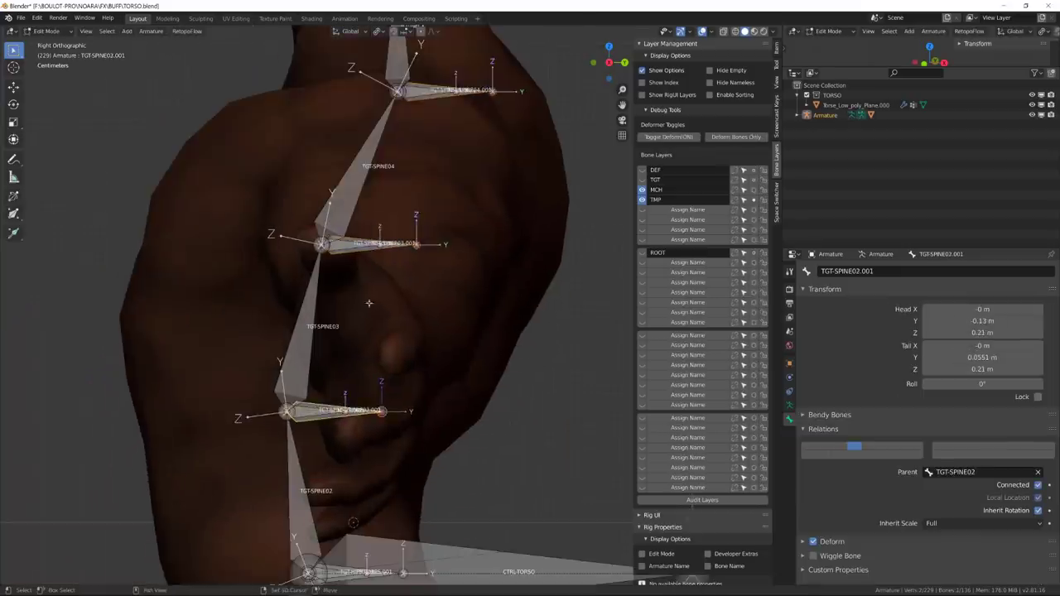
pyautogui.keyDown('shift'); pyautogui.moveTo(446, 97); pyautogui.dragTo(435, 133, button='middle'); pyautogui.keyUp('shift')
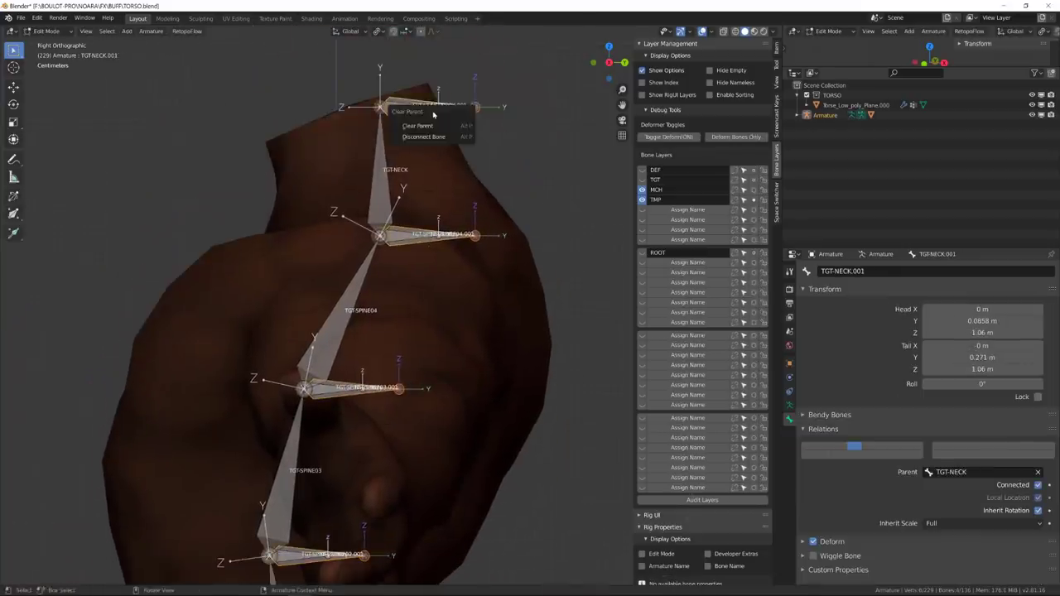
pyautogui.click(431, 126)
# - In pose mode, add Damped Track and Stretch To constraints to TGT-NECK, targeting the horizontal bone at its tip
pyautogui.keyDown('shift'); pyautogui.moveTo(419, 352); pyautogui.dragTo(406, 335, button='middle'); pyautogui.keyUp('shift')
pyautogui.scroll(1, 406, 336)
pyautogui.press('Tab')
pyautogui.keyDown('shift'); pyautogui.moveTo(402, 62); pyautogui.dragTo(387, 112, button='middle'); pyautogui.keyUp('shift')
pyautogui.click(386, 111)
pyautogui.keyDown('shift'); pyautogui.click(349, 157); pyautogui.keyUp('shift')
pyautogui.hotkey('ctrl', 'shift', 'c')
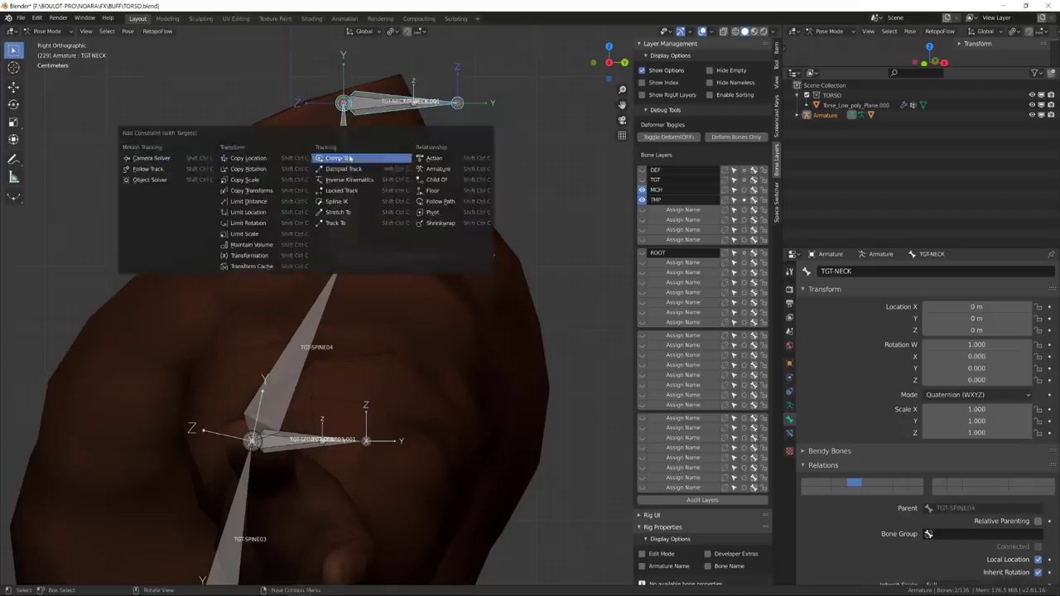
pyautogui.click(345, 169)
pyautogui.hotkey('shift', 'ctrl', 'c')
pyautogui.click(404, 213)
# - Add Damped Track and Stretch To constraints to TGT-SPINE04, targeting TGT-SPINE04.001
pyautogui.keyDown('shift'); pyautogui.moveTo(367, 299); pyautogui.dragTo(385, 269, button='middle'); pyautogui.keyUp('shift')
pyautogui.click(387, 228)
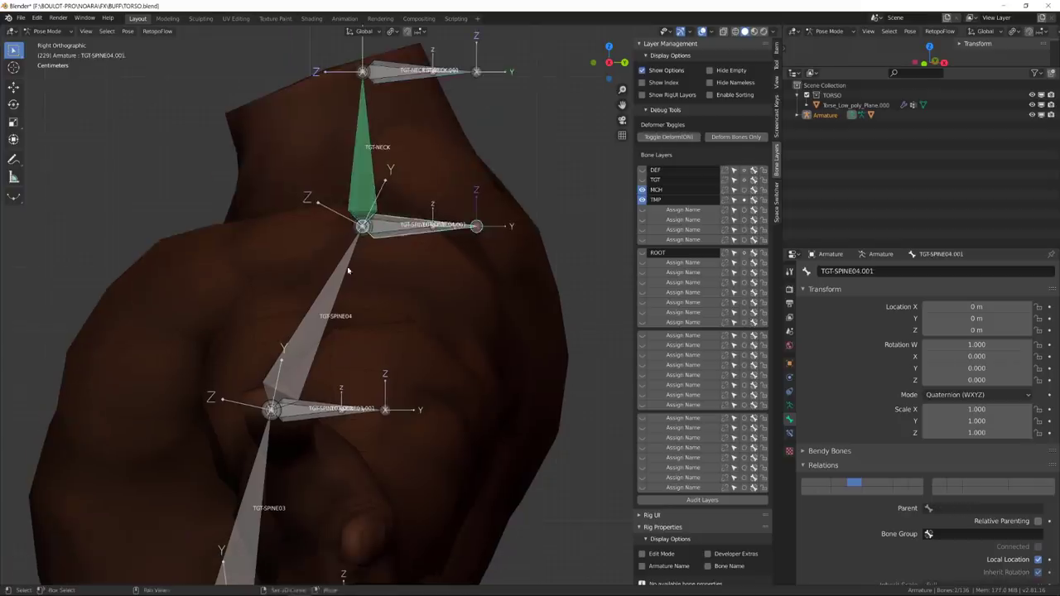
pyautogui.keyDown('shift'); pyautogui.click(348, 268); pyautogui.keyUp('shift')
pyautogui.hotkey('ctrl', 'shift', 'c')
pyautogui.click(403, 225)
pyautogui.hotkey('ctrl', 'shift', 'c')
pyautogui.click(451, 267)
# - Add Damped Track and Stretch To constraints to TGT-SPINE03, targeting the longer horizontal bone at its tip
pyautogui.keyDown('shift'); pyautogui.moveTo(390, 364); pyautogui.dragTo(455, 253, button='middle'); pyautogui.keyUp('shift')
pyautogui.click(387, 300)
pyautogui.keyDown('shift'); pyautogui.click(337, 348); pyautogui.keyUp('shift')
pyautogui.hotkey('ctrl', 'shift', 'c')
pyautogui.click(392, 306)
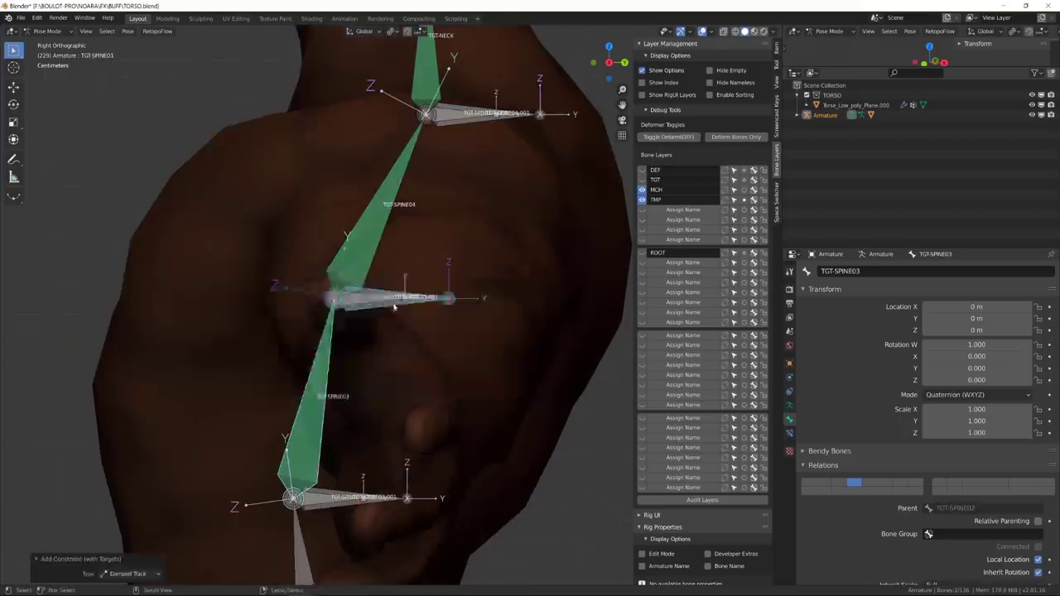
pyautogui.hotkey('ctrl', 'shift', 'c')
pyautogui.click(441, 347)
# - Add Damped Track and Stretch To constraints to TGT-SPINE02, targeting the longer horizontal bone at its tip
pyautogui.click(424, 278)
pyautogui.keyDown('shift'); pyautogui.click(404, 354); pyautogui.keyUp('shift')
pyautogui.hotkey('ctrl', 'shift', 'c')
pyautogui.click(460, 315)
pyautogui.hotkey('ctrl', 'shift', 'c')
pyautogui.click(509, 357)
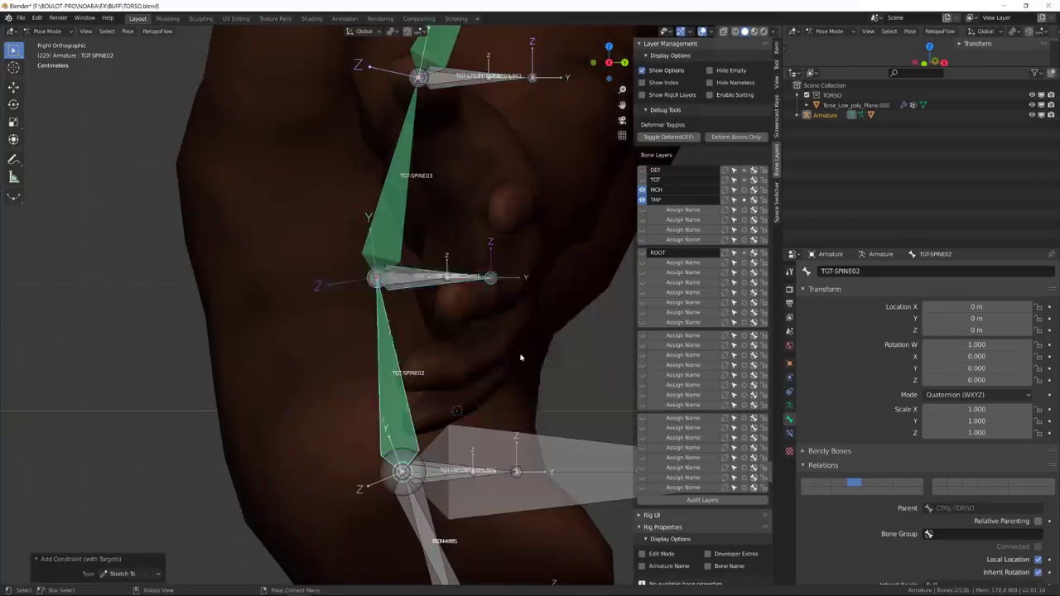
# - Test the constraints by temporarily moving the horizontal bones at the tips of the neck, spine and hips bones
pyautogui.scroll(-3, 521, 356)
pyautogui.click(451, 54)
pyautogui.press('g')
pyautogui.rightClick(451, 91)
pyautogui.click(448, 148)
pyautogui.press('g')
pyautogui.rightClick(457, 141)
pyautogui.click(395, 255)
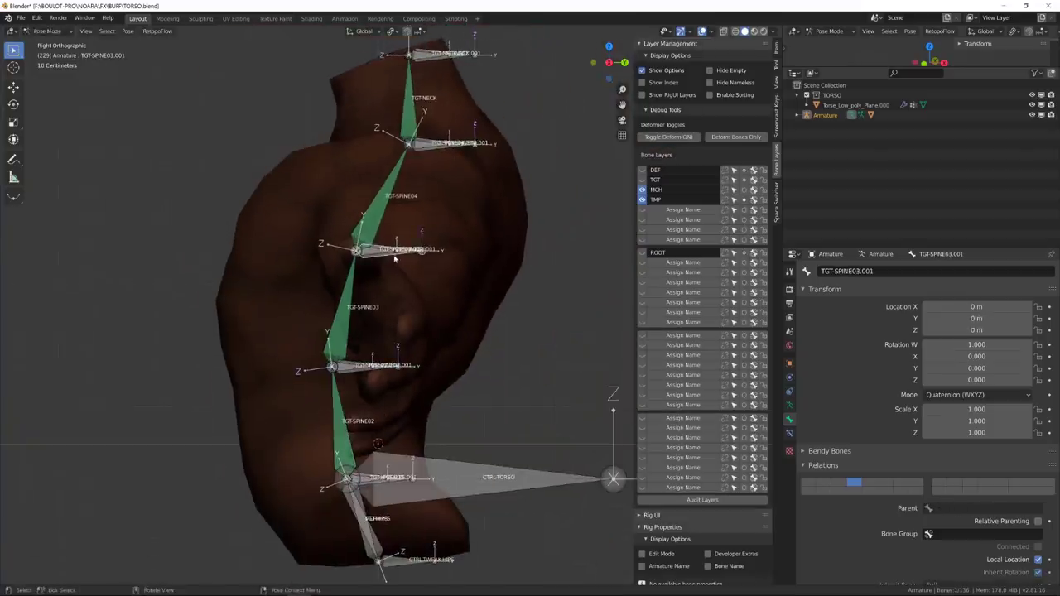
pyautogui.press('g')
pyautogui.rightClick(369, 236)
pyautogui.click(356, 373)
pyautogui.press('g')
pyautogui.rightClick(366, 394)
pyautogui.click(383, 478)
pyautogui.press('g')
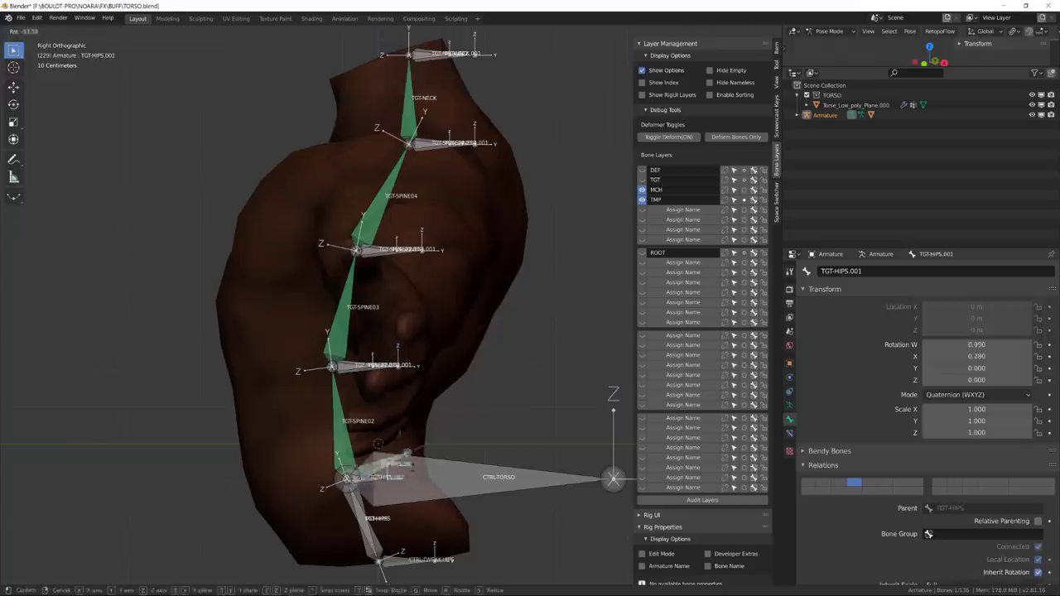
pyautogui.rightClick(394, 468)
# - In edit mode, duplicate the shorter horizontal bones in place and scale the copies down
pyautogui.press('Tab')
pyautogui.keyDown('shift'); pyautogui.moveTo(407, 435); pyautogui.dragTo(408, 341, button='middle'); pyautogui.keyUp('shift')
pyautogui.click(407, 356)
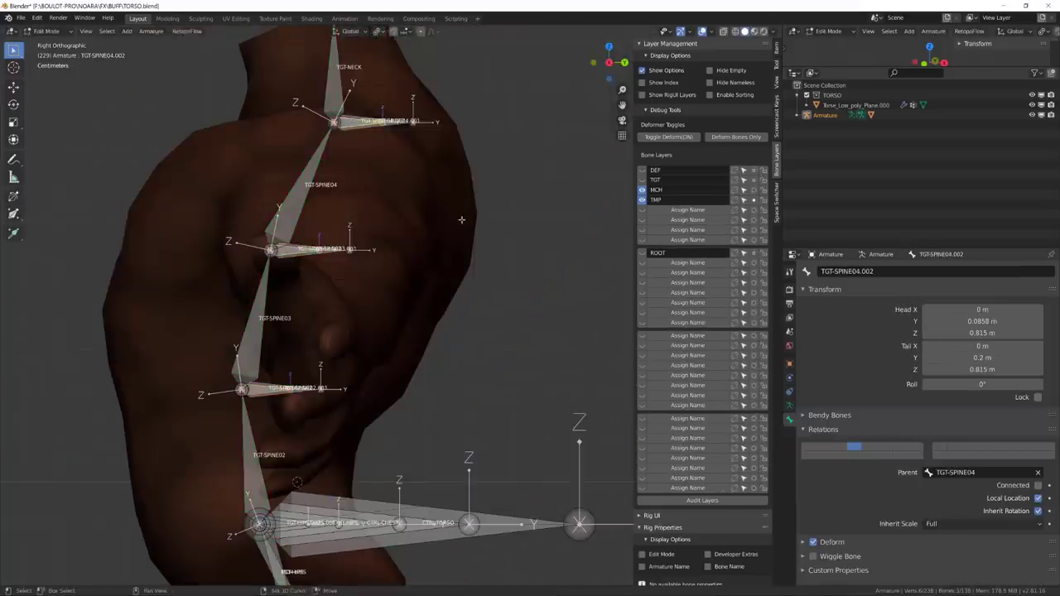
pyautogui.click(413, 249)
# - Parent the smallest horizontal copies at the tips of the spine bones to CTRL-CHEST
pyautogui.keyDown('shift'); pyautogui.moveTo(383, 513); pyautogui.dragTo(472, 359, button='middle'); pyautogui.keyUp('shift')
pyautogui.scroll(2, 472, 359)
pyautogui.keyDown('shift'); pyautogui.click(472, 359); pyautogui.keyUp('shift')
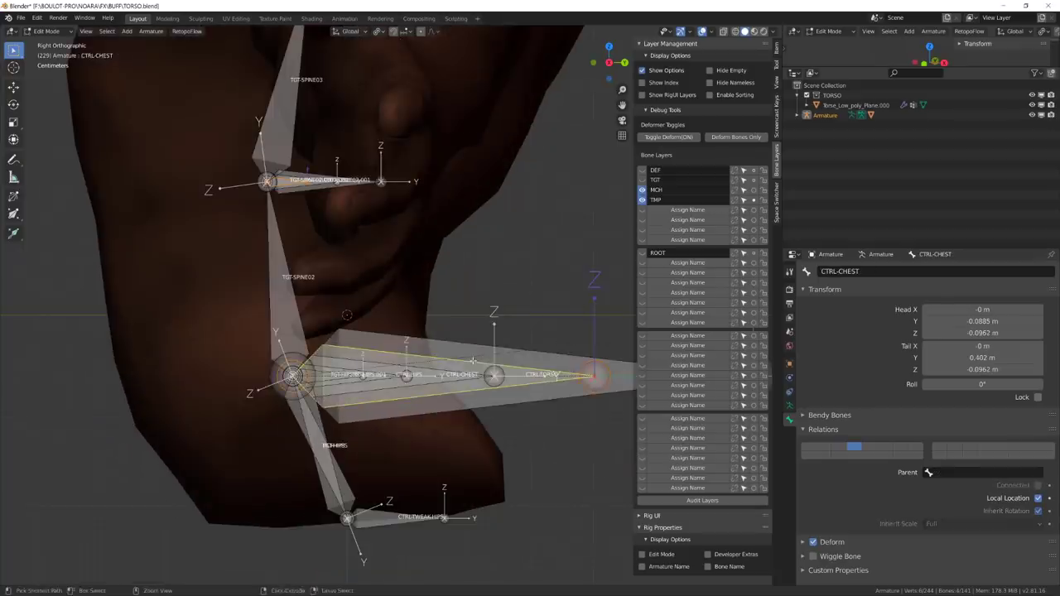
pyautogui.hotkey('ctrl', 'p')
pyautogui.click(470, 360)
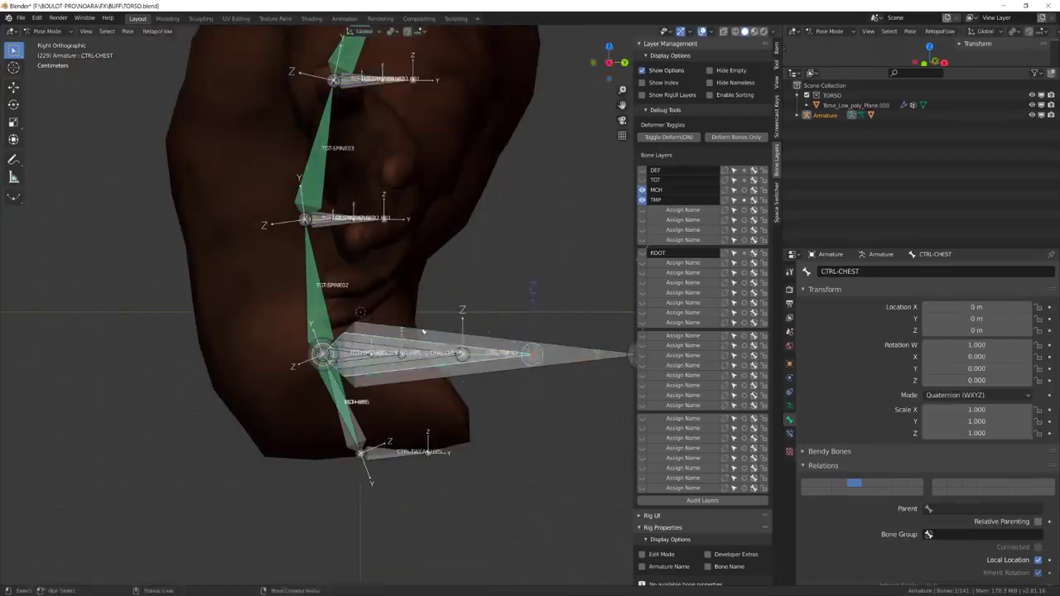
# - In pose mode, add targeted constraints between the paired short horizontal bones at the tips of TGT-SPINE02 and TGT-SPINE04
pyautogui.scroll(2, 356, 331)
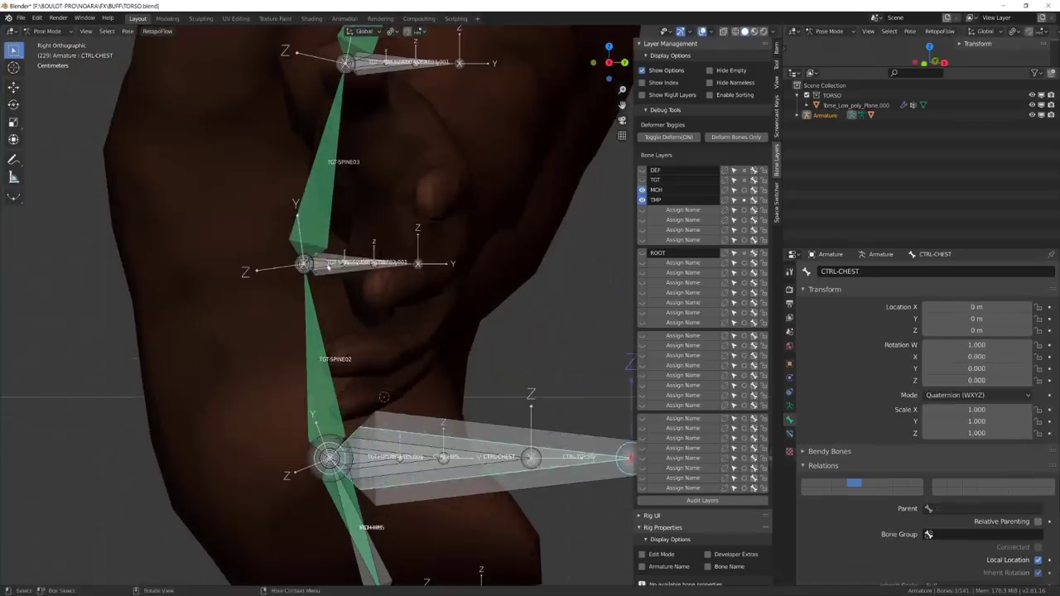
pyautogui.hotkey('shift', 'ctrl', 'c')
pyautogui.click(354, 268)
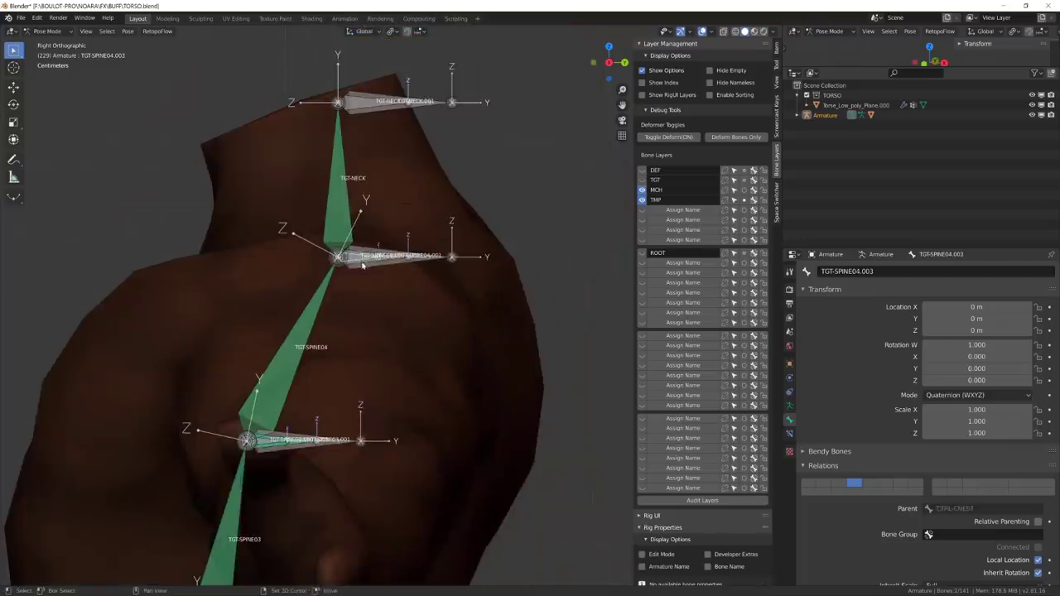
pyautogui.hotkey('shift', 'ctrl', 'c')
pyautogui.click(361, 265)
# - Test the spine setup by temporarily moving and rotating CTRL-CHEST
pyautogui.scroll(-4, 428, 442)
pyautogui.keyDown('shift'); pyautogui.moveTo(428, 442); pyautogui.dragTo(419, 290, button='middle'); pyautogui.keyUp('shift')
pyautogui.click(426, 409)
pyautogui.press('g')
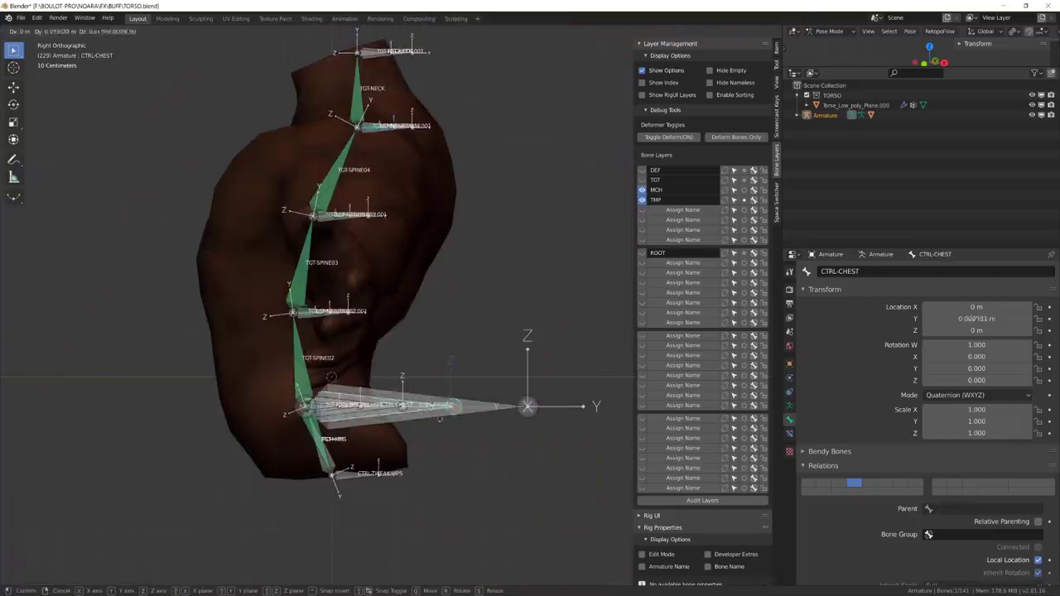
pyautogui.rightClick(418, 456)
pyautogui.press('r')
pyautogui.rightClick(393, 490)
pyautogui.scroll(4, 304, 376)
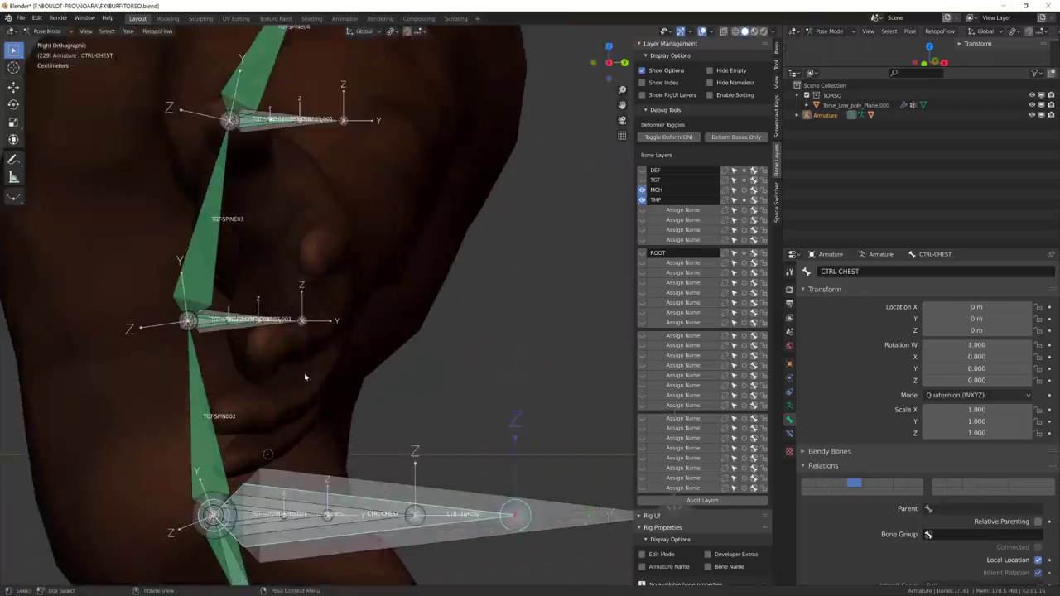
# - In edit mode, parent the longer horizontal bones at the tips of TGT-SPINE02 and TGT-SPINE03 to their shorter duplicates with Keep Offset
pyautogui.keyDown('shift'); pyautogui.moveTo(305, 376); pyautogui.dragTo(401, 357, button='middle'); pyautogui.keyUp('shift')
pyautogui.click(360, 304)
pyautogui.press('Tab')
pyautogui.keyDown('shift'); pyautogui.moveTo(359, 302); pyautogui.dragTo(368, 560, button='middle'); pyautogui.keyUp('shift')
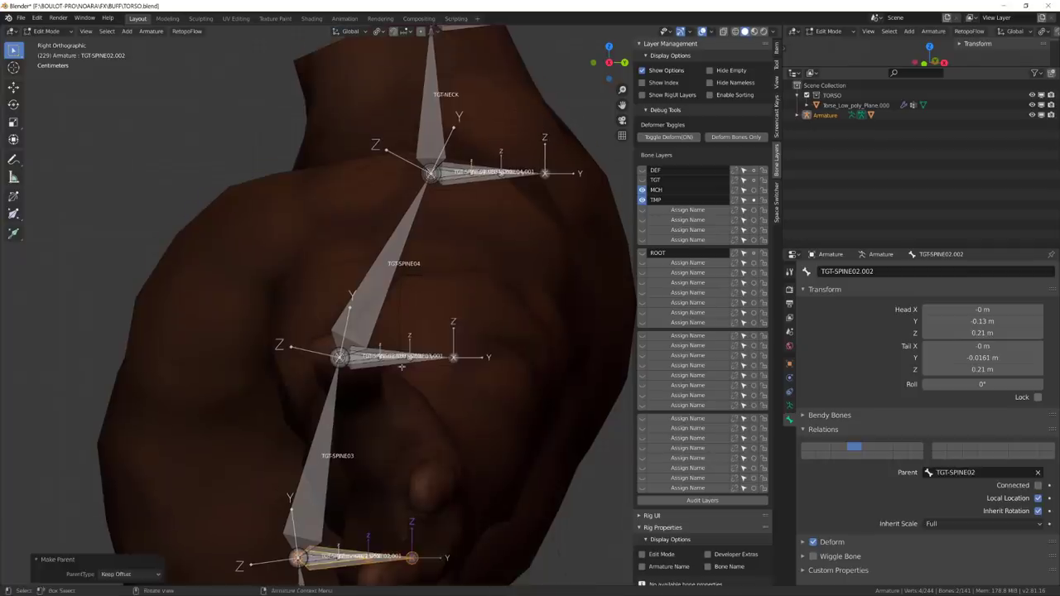
pyautogui.click(392, 358)
pyautogui.keyDown('shift'); pyautogui.click(395, 359); pyautogui.keyUp('shift')
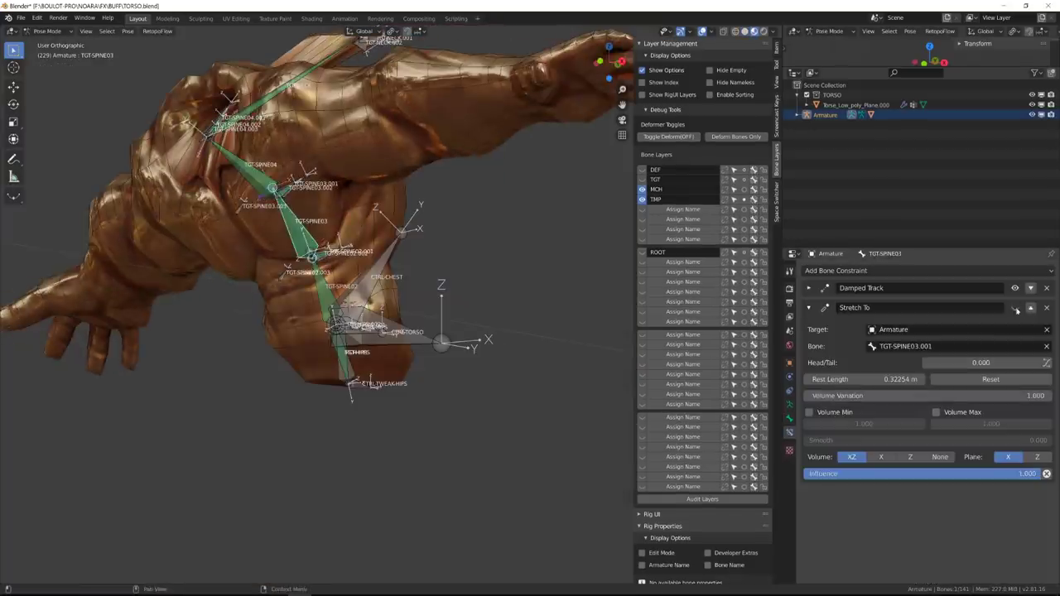
# - Disable the Stretch To constraint on TGT-SPINE02 and rotate CTRL-CHEST to check the torso's deformation
pyautogui.click(326, 287)
pyautogui.click(1015, 309)
pyautogui.moveTo(430, 290); pyautogui.dragTo(482, 291, button='middle')
pyautogui.click(384, 272)
pyautogui.press('r')
pyautogui.rightClick(273, 241)
pyautogui.moveTo(274, 240)
pyautogui.mouseDown(button='middle')
pyautogui.moveTo(339, 248)
pyautogui.moveTo(278, 240)
pyautogui.mouseUp(button='middle')
pyautogui.press('r')
pyautogui.click(292, 195)
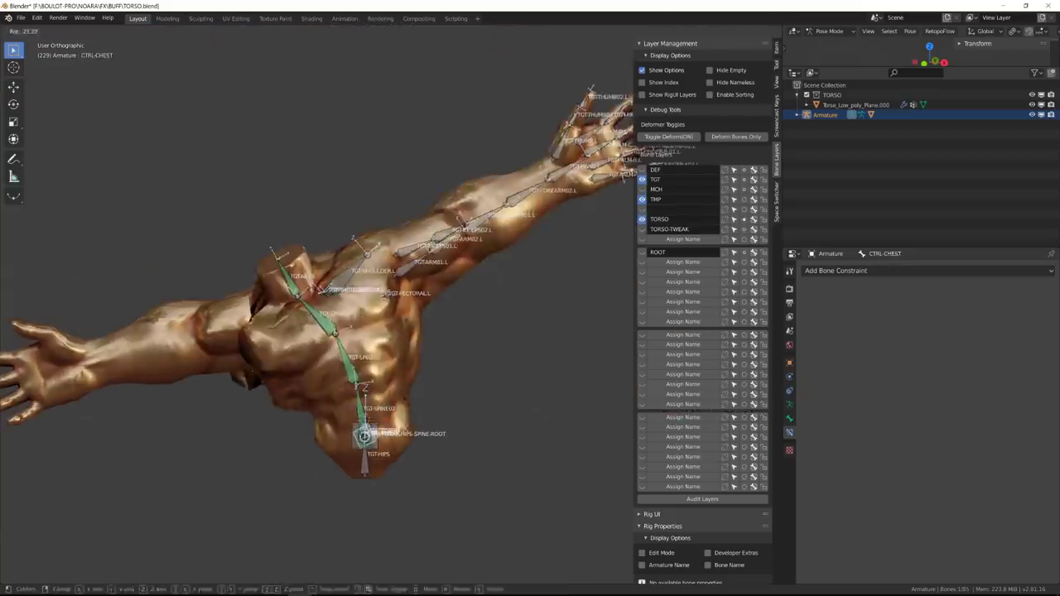
# - Lower the influence of the expanded bone constraint and test the torso by rotating CTRL-CHEST, including a rotation about Z
pyautogui.click(809, 327)
pyautogui.moveTo(1027, 462); pyautogui.dragTo(829, 461)
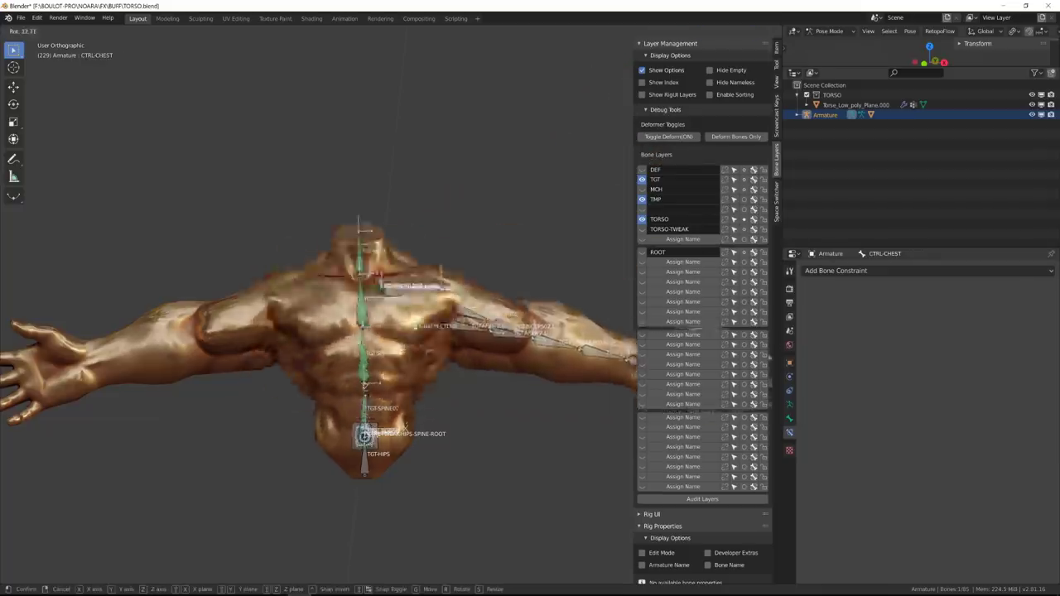
pyautogui.press('r')
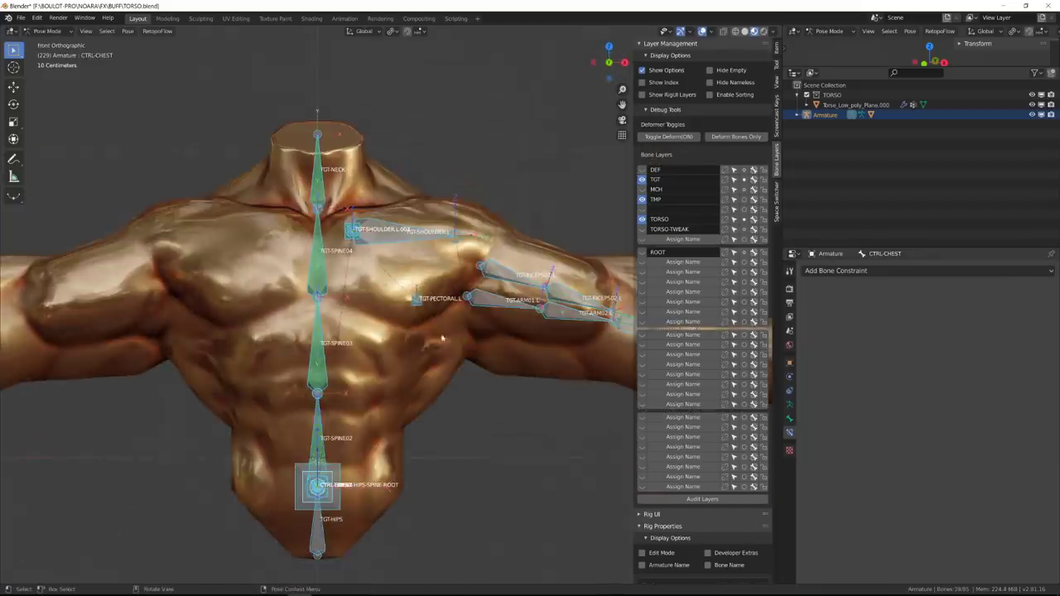
pyautogui.press('r')
pyautogui.press('z')
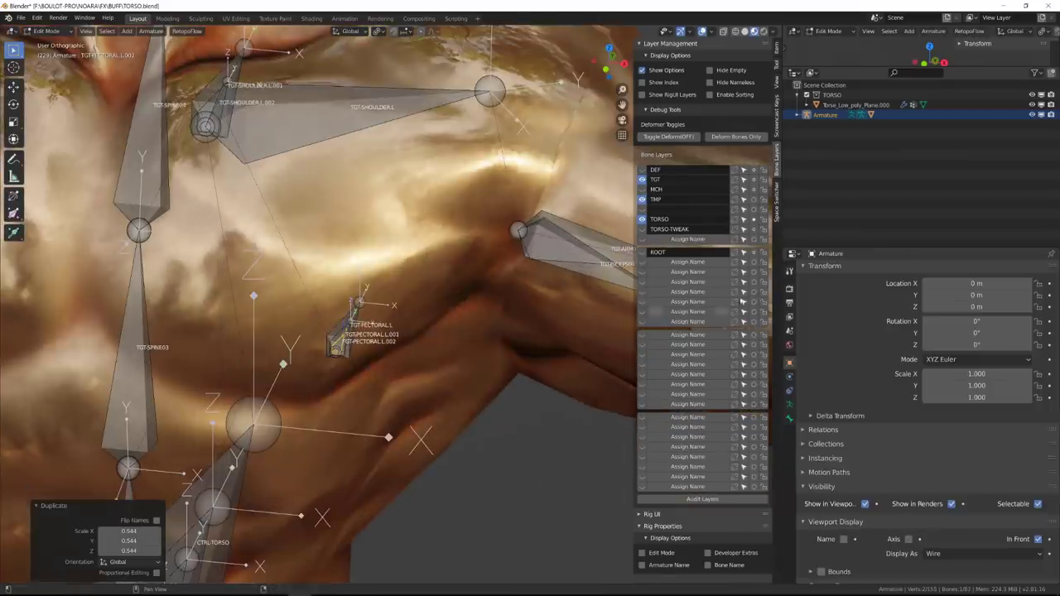
# - Rename the two duplicated pectoral bones MCH-PECTORAL.L and MCH-INT-PECTORAL.L
pyautogui.click(789, 418)
pyautogui.doubleClick(858, 270)
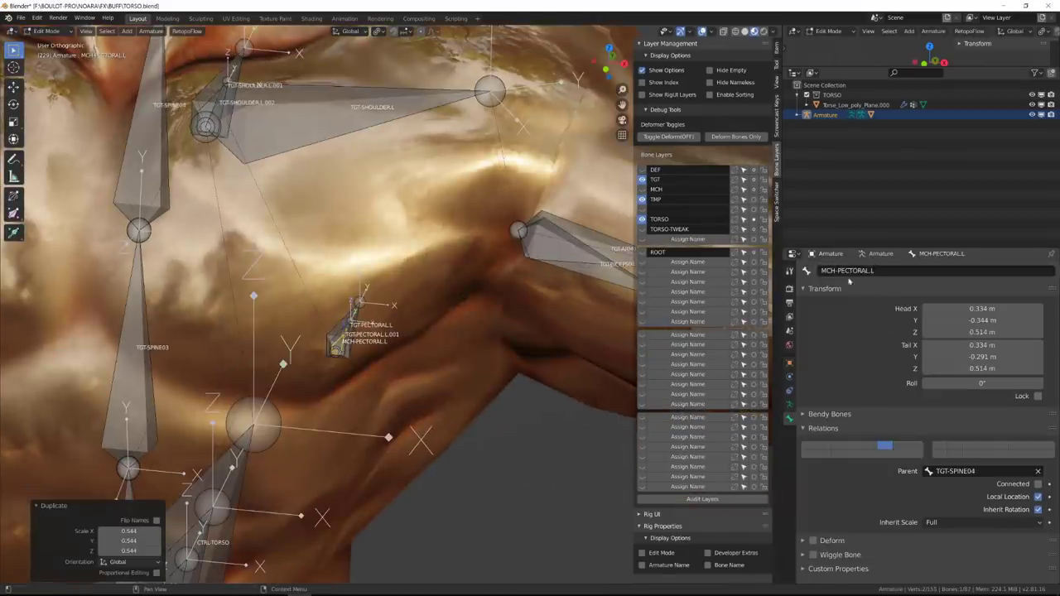
pyautogui.click(346, 332)
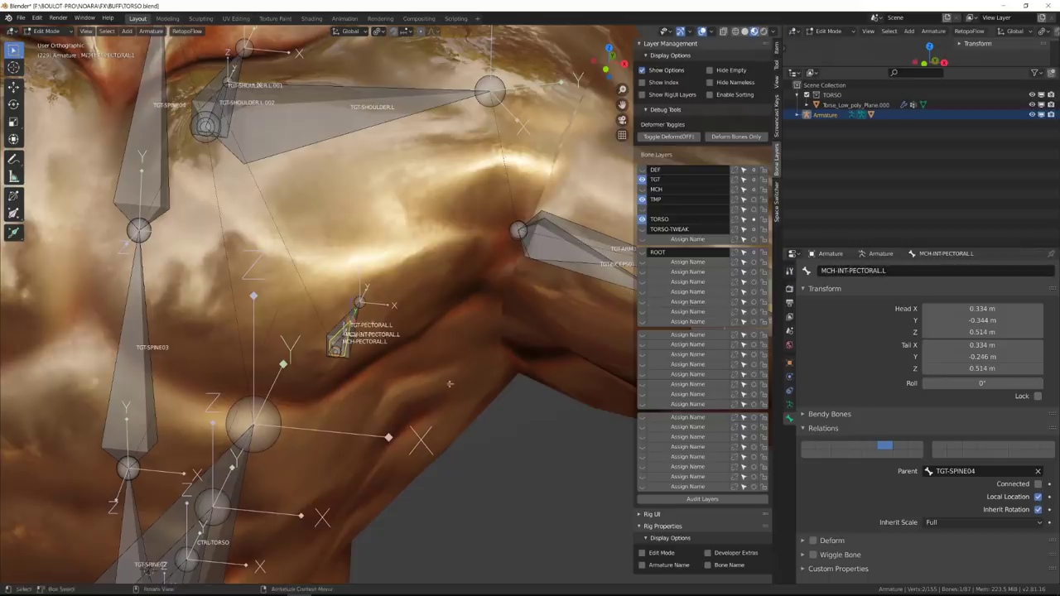
# - Parent TGT-PECTORAL.L to MCH-INT-PECTORAL.L
pyautogui.scroll(2, 449, 385)
pyautogui.click(313, 367)
pyautogui.keyDown('shift'); pyautogui.moveTo(313, 367); pyautogui.dragTo(360, 351, button='middle'); pyautogui.keyUp('shift')
pyautogui.keyDown('shift'); pyautogui.click(363, 321); pyautogui.keyUp('shift')
pyautogui.scroll(-5, 361, 331)
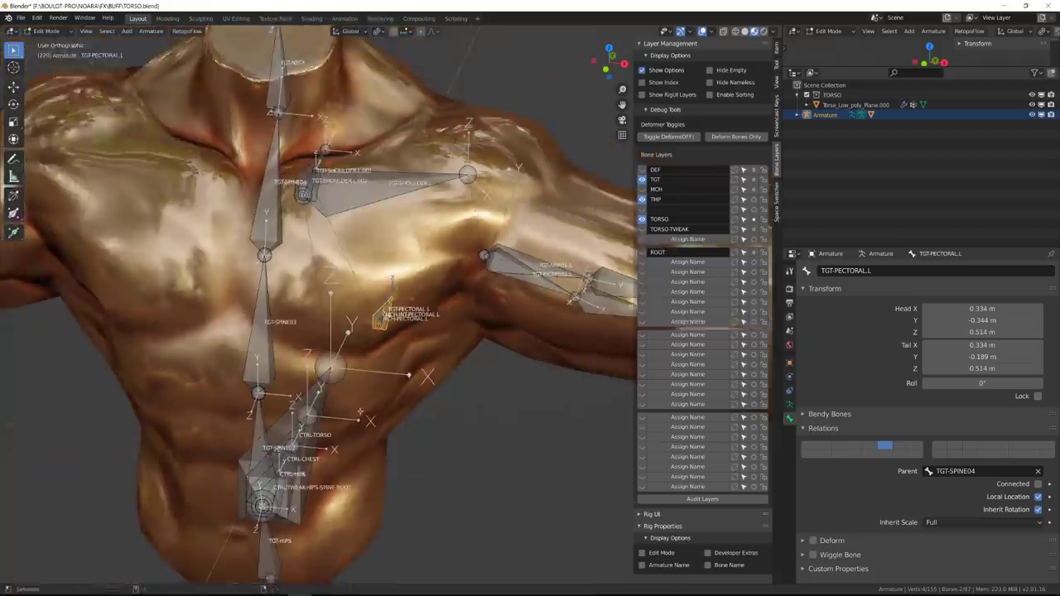
pyautogui.keyDown('shift'); pyautogui.moveTo(352, 412); pyautogui.dragTo(351, 354, button='middle'); pyautogui.keyUp('shift')
pyautogui.moveTo(351, 354); pyautogui.dragTo(359, 356, button='middle')
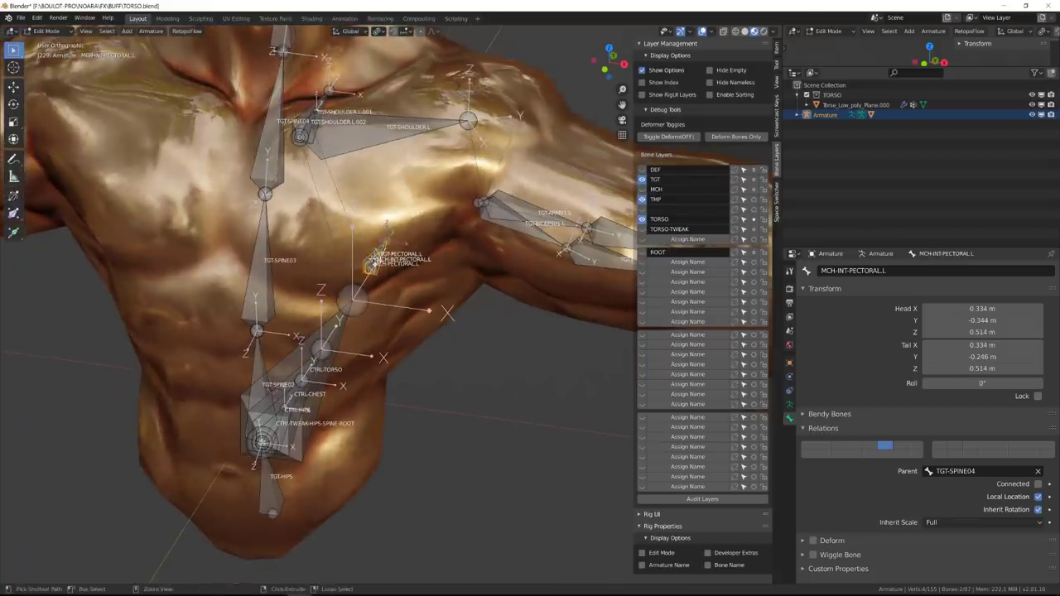
pyautogui.hotkey('ctrl', 'p')
pyautogui.click(374, 262)
# - Parent MCH-INT-PECTORAL.L to CTRL-TORSO with Keep Offset
pyautogui.click(376, 258)
pyautogui.scroll(1, 356, 282)
pyautogui.keyDown('shift'); pyautogui.click(307, 328); pyautogui.keyUp('shift')
pyautogui.hotkey('ctrl', 'p')
pyautogui.click(307, 327)
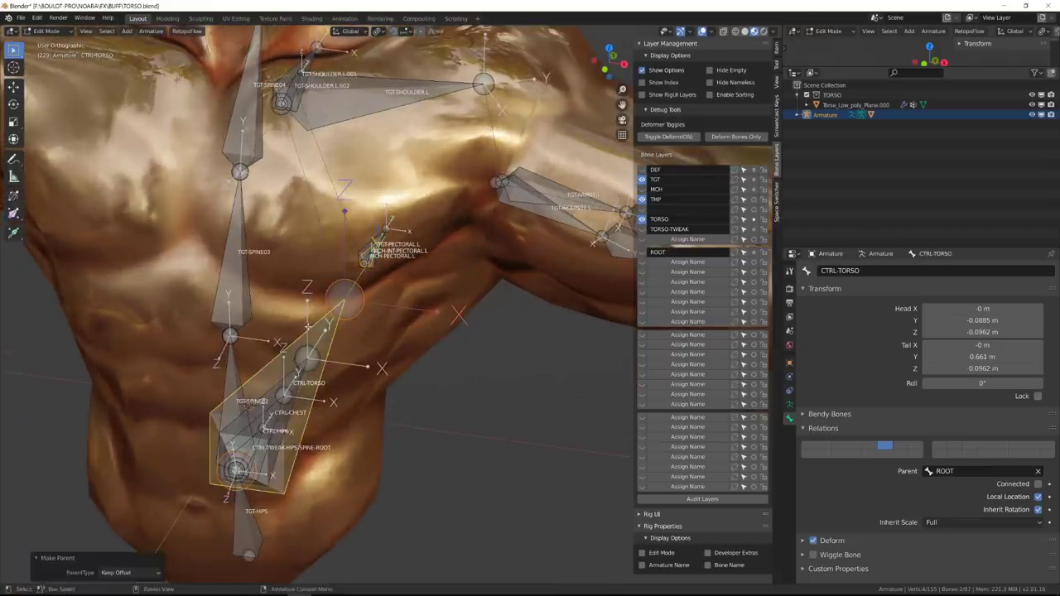
# - In pose mode, add a Copy Transforms constraint to MCH-INT-PECTORAL.L targeting MCH-PECTORAL.L, and show its constraint settings
pyautogui.keyDown('shift'); pyautogui.moveTo(349, 275); pyautogui.dragTo(353, 374, button='middle'); pyautogui.keyUp('shift')
pyautogui.scroll(1, 364, 360)
pyautogui.click(373, 355)
pyautogui.hotkey('ctrl', 'Tab')
pyautogui.keyDown('shift'); pyautogui.click(377, 350); pyautogui.keyUp('shift')
pyautogui.hotkey('ctrl', 'shift', 'c')
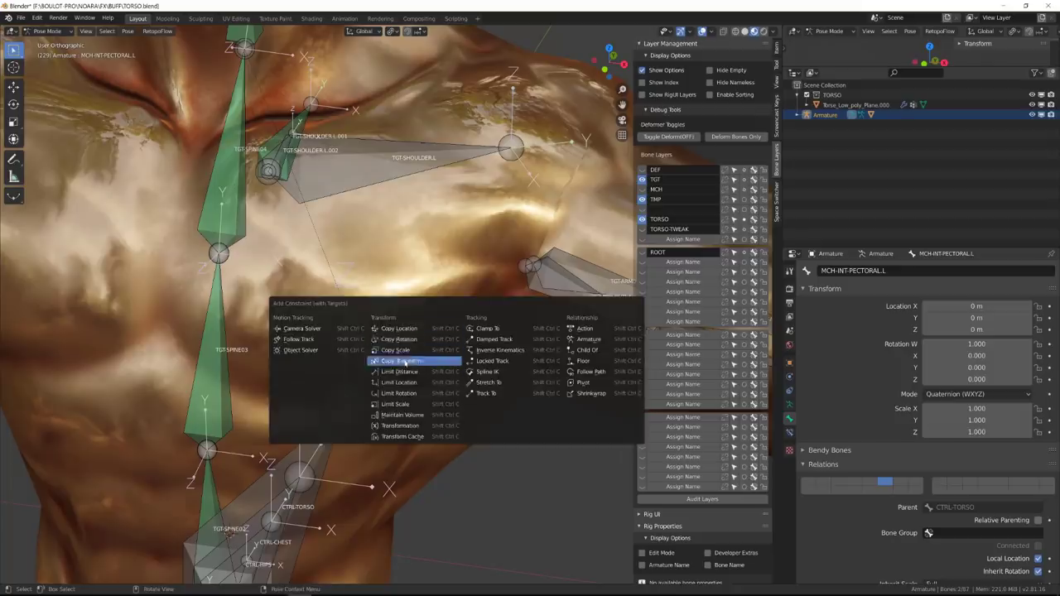
pyautogui.click(397, 361)
pyautogui.click(789, 430)
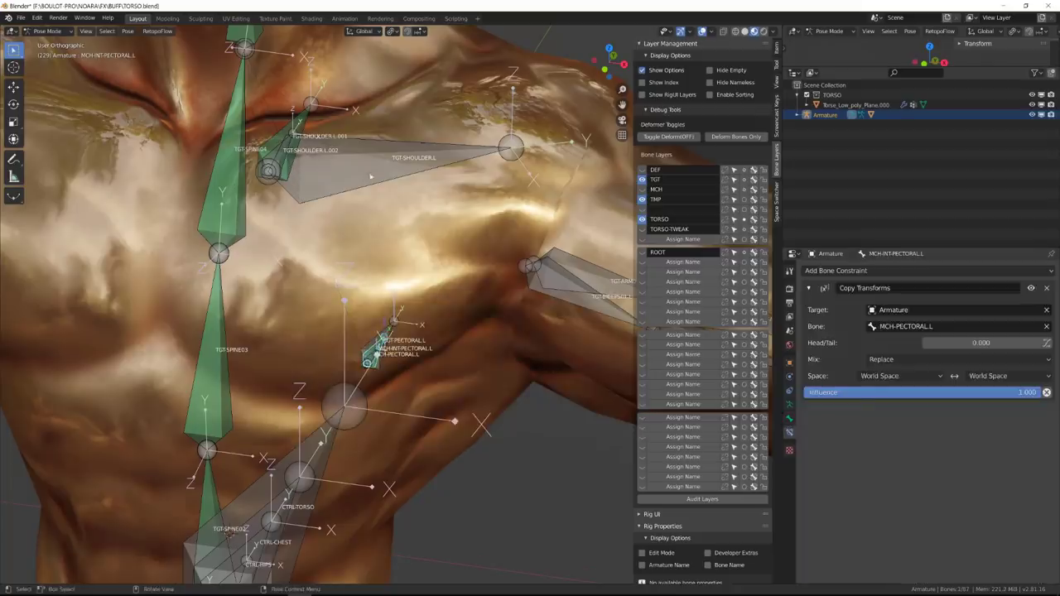
# - Rotate TGT-SHOULDER.L upward to test how the pectoral bones behave
pyautogui.click(371, 177)
pyautogui.scroll(-3, 431, 240)
pyautogui.moveTo(450, 256); pyautogui.dragTo(448, 241, button='middle')
pyautogui.press('r')
pyautogui.click(438, 170)
# - Parent MCH-PECTORAL.L to TGT-SHOULDER.L in edit mode and return to pose mode
pyautogui.scroll(2, 419, 216)
pyautogui.click(377, 319)
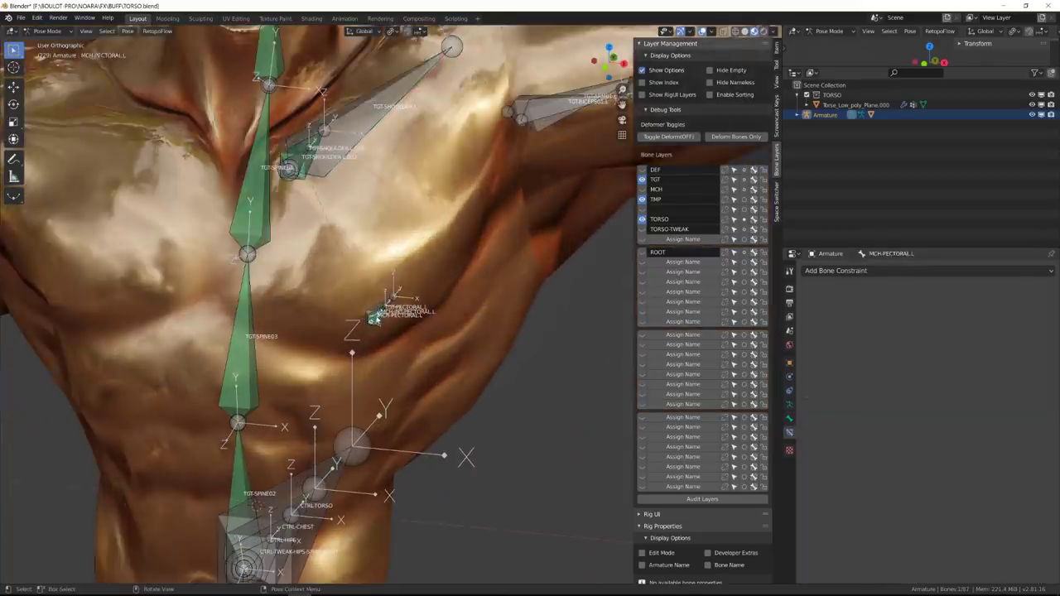
pyautogui.press('Tab')
pyautogui.hotkey('ctrl', 'p')
pyautogui.click(380, 149)
pyautogui.press('Tab')
pyautogui.scroll(-2, 431, 207)
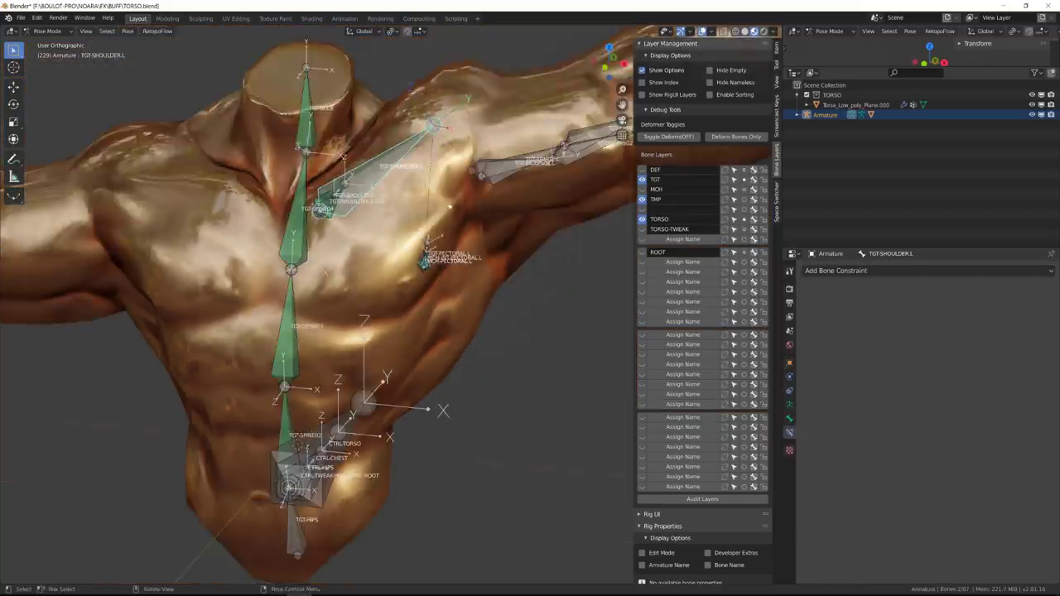
# - Clear the rotation of TGT-SHOULDER.L and rotate it upward again to test the pectoral
pyautogui.moveTo(451, 207); pyautogui.dragTo(501, 194, button='middle')
pyautogui.hotkey('alt', 'r')
pyautogui.press('r')
pyautogui.click(464, 178)
# - Lower the influence of the Copy Transforms constraint on MCH-INT-PECTORAL.L to about 0.44
pyautogui.click(470, 247)
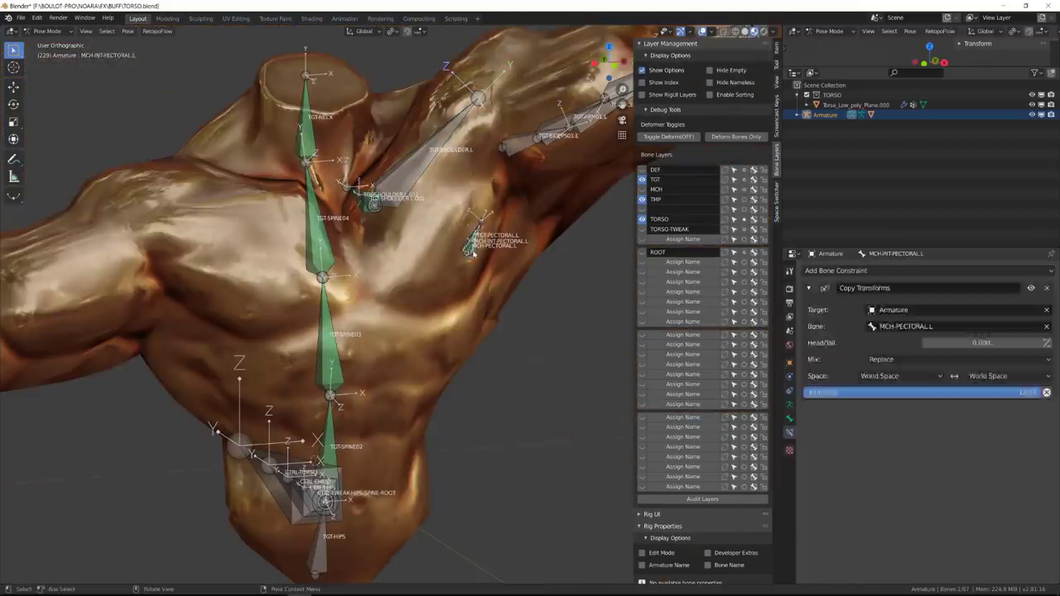
pyautogui.click(471, 247)
pyautogui.click(471, 246)
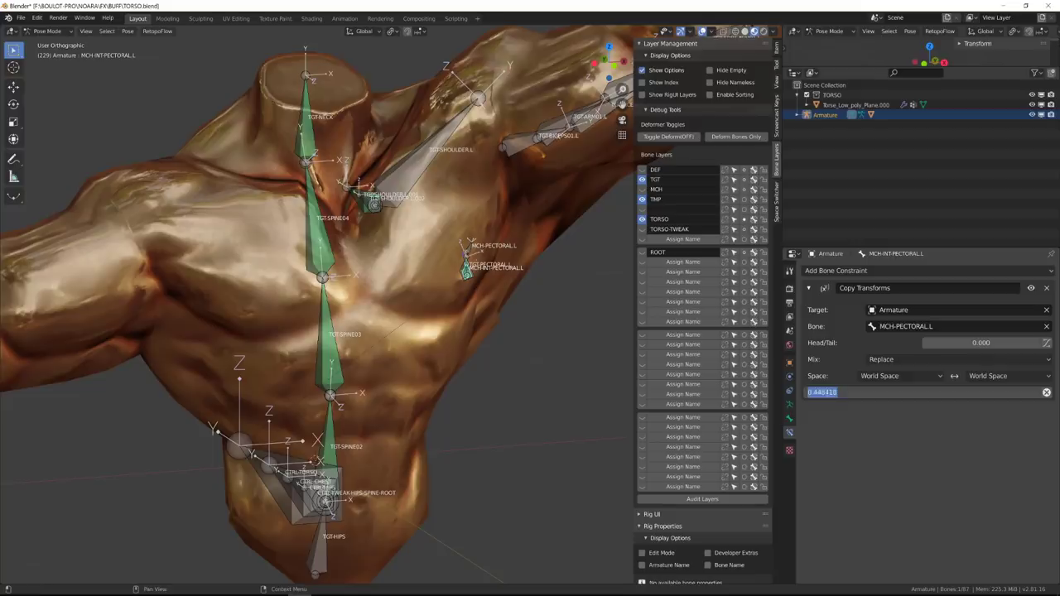
# - Clear the rotation of TGT-SHOULDER.L and rotate the bone about the global Z axis
pyautogui.click(448, 142)
pyautogui.hotkey('alt', 'r')
pyautogui.keyDown('alt'); pyautogui.scroll(-1, 478, 290); pyautogui.keyUp('alt')
pyautogui.scroll(-1, 478, 298)
pyautogui.moveTo(478, 299); pyautogui.dragTo(457, 328, button='middle')
pyautogui.press('r')
pyautogui.press('z')
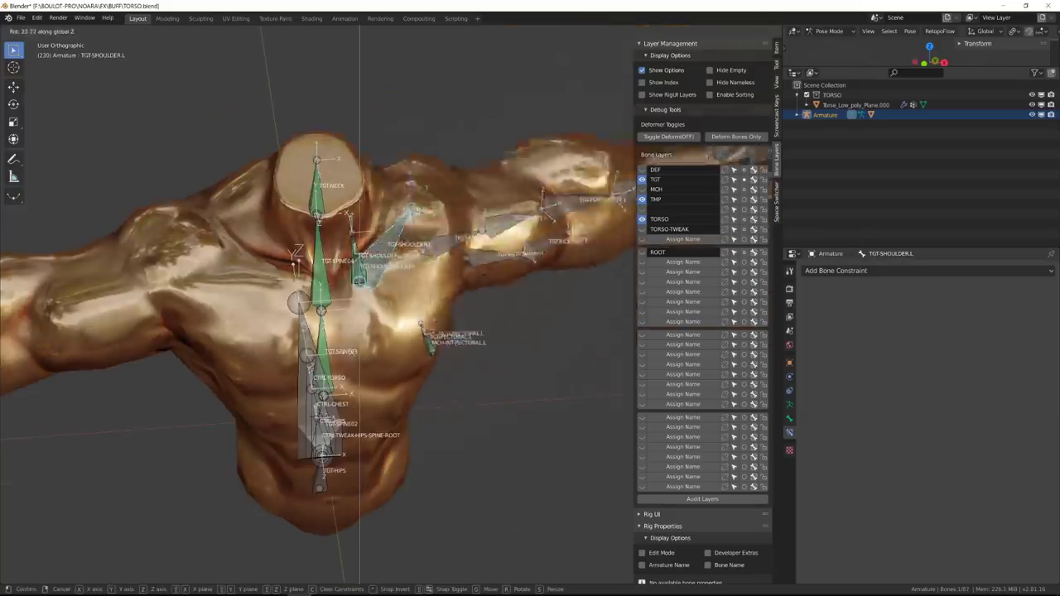
pyautogui.click(392, 442)
# - Rotate TGT-SHOULDER.L from two other viewing angles, the last time by about -46.9° in the view plane
pyautogui.moveTo(392, 441); pyautogui.dragTo(438, 415, button='middle')
pyautogui.press('r')
pyautogui.click(490, 291)
pyautogui.moveTo(491, 292); pyautogui.dragTo(423, 272, button='middle')
pyautogui.press('r')
pyautogui.click(472, 285)
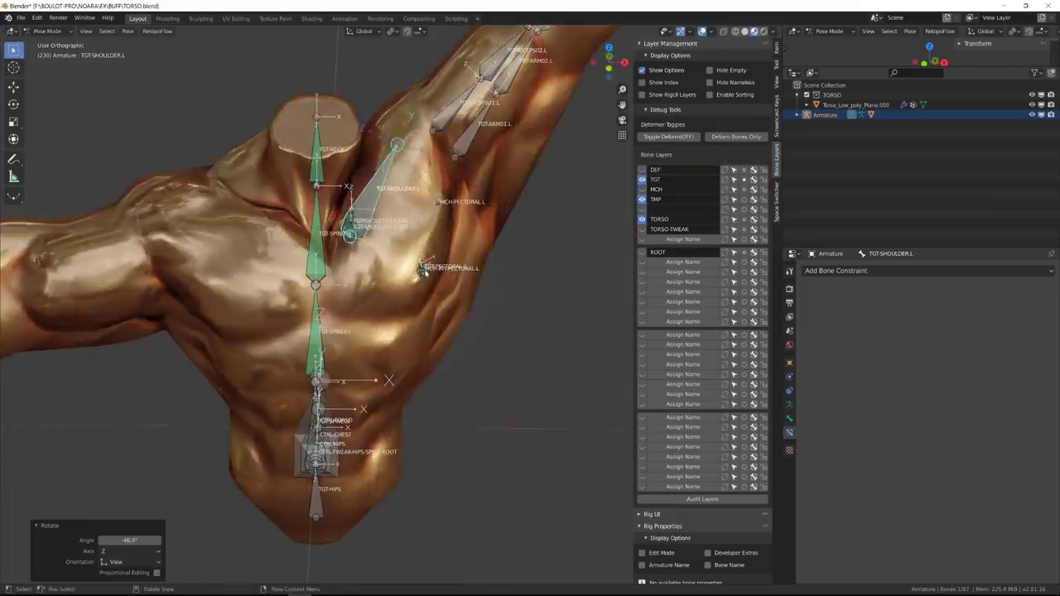
# - Move TGT-PECTORAL.L around from several viewing angles to test the chest deformation
pyautogui.click(423, 272)
pyautogui.press('g')
pyautogui.rightClick(492, 282)
pyautogui.moveTo(492, 282)
pyautogui.mouseDown(button='middle')
pyautogui.moveTo(435, 288)
pyautogui.moveTo(489, 293)
pyautogui.mouseUp(button='middle')
pyautogui.press('g')
pyautogui.rightClick(433, 289)
pyautogui.press('g')
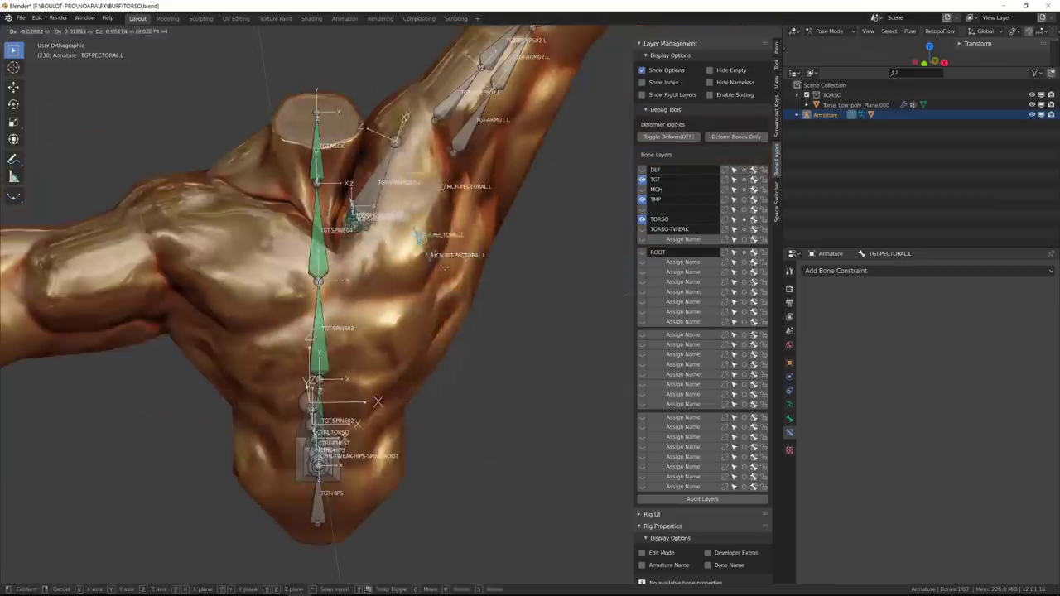
pyautogui.click(427, 281)
pyautogui.moveTo(427, 281); pyautogui.dragTo(530, 296, button='middle')
pyautogui.press('g')
# - In edit mode, parent the short duplicated bone at the base of TGT-ARM01.L to CTRL-TORSO with Keep Offset
pyautogui.hotkey('ctrl', 'p')
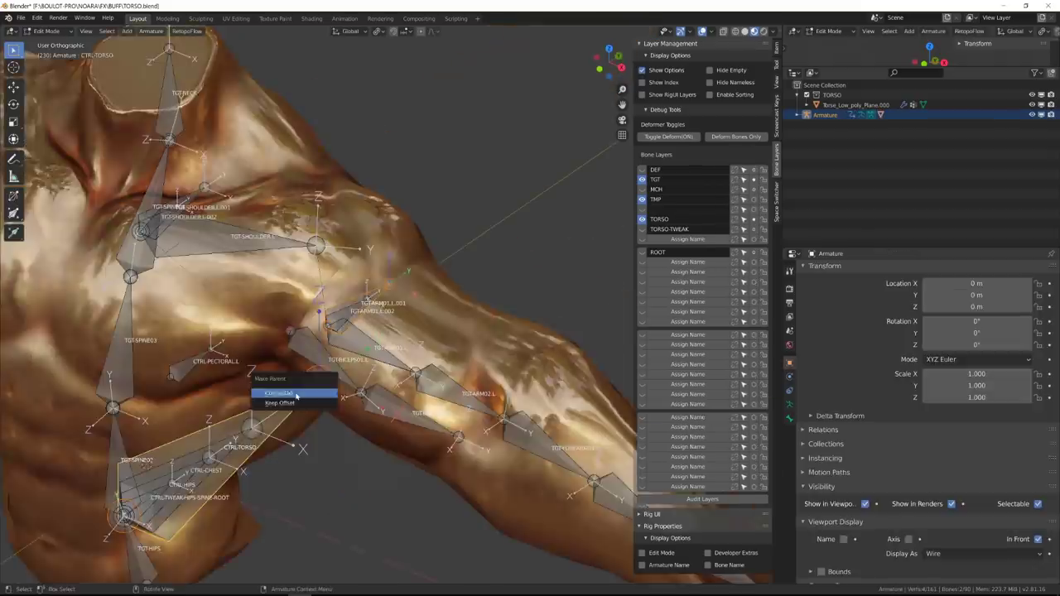
pyautogui.click(295, 403)
pyautogui.moveTo(295, 403); pyautogui.dragTo(347, 373, button='middle')
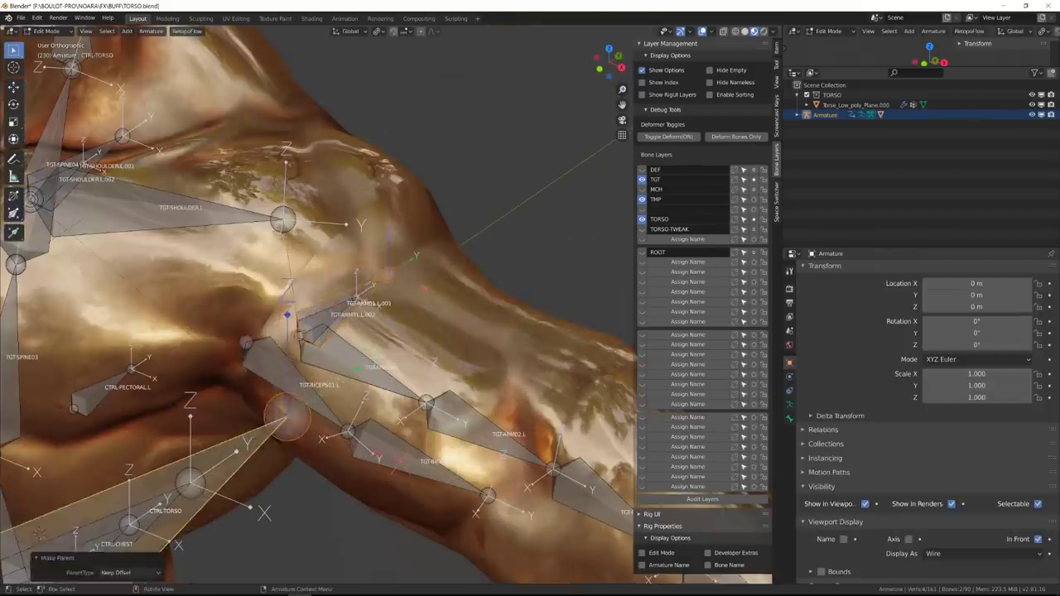
# - Add Copy Location, Copy Scale and Copy Rotation-FOLLOW constraints to TGT-ARM01.L.001, with TGT-ARM01.L.002 as the rotation target
pyautogui.press('Tab')
pyautogui.hotkey('ctrl', 'shift', 'c')
pyautogui.click(383, 259)
pyautogui.hotkey('ctrl', 'shift', 'c')
pyautogui.click(398, 282)
pyautogui.hotkey('ctrl', 'shift', 'c')
pyautogui.click(399, 272)
pyautogui.click(809, 288)
pyautogui.click(809, 307)
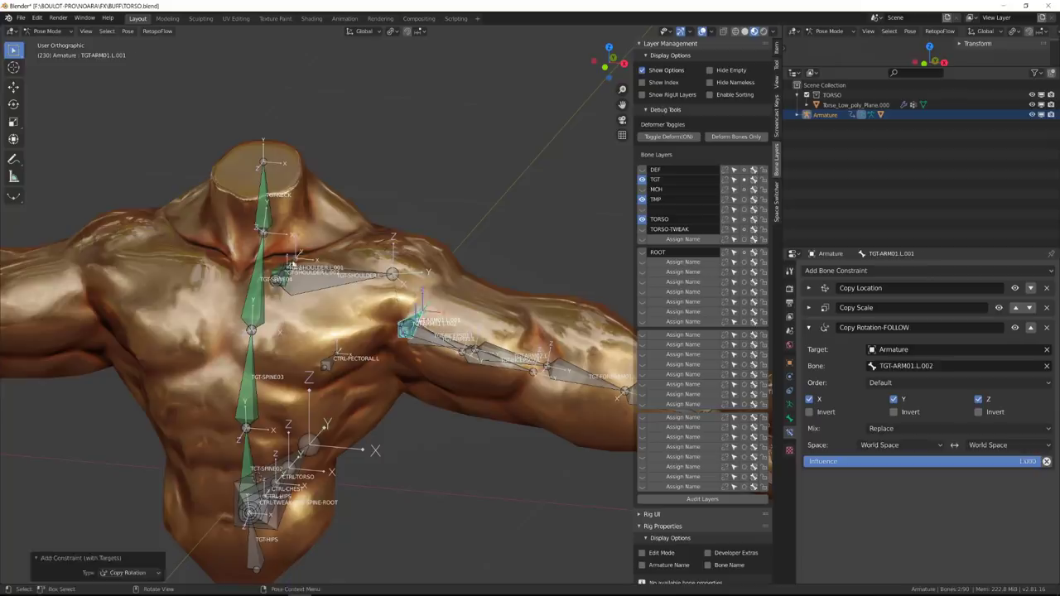
# - Set up drivers on the influence of the Copy Rotation-FOLLOW constraints of TGT-ARM01.L.001 and TGT-SHOULDER.L.001
pyautogui.rightClick(911, 461)
pyautogui.click(911, 531)
pyautogui.rightClick(853, 461)
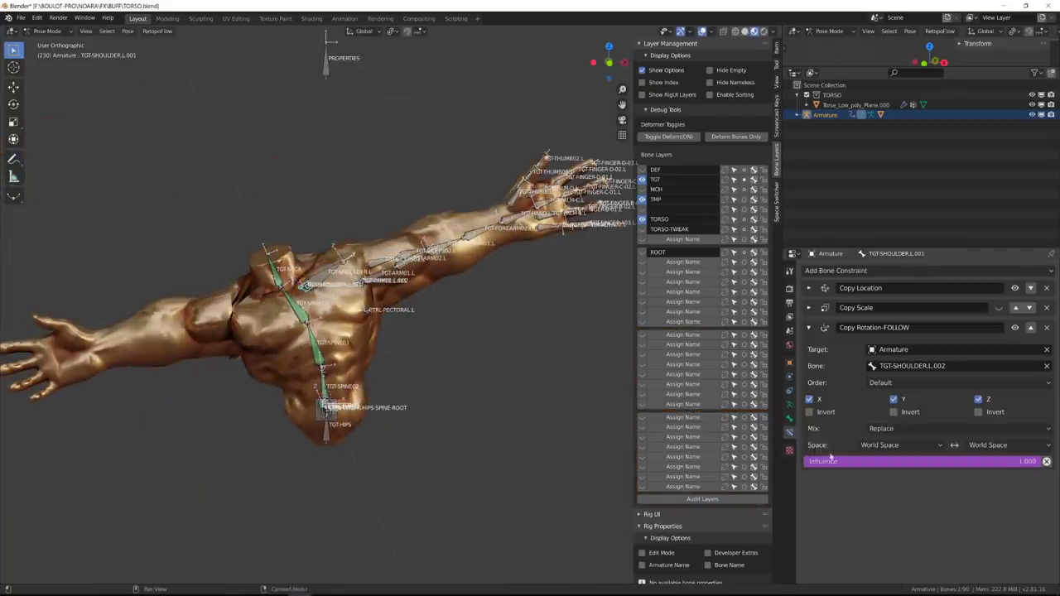
pyautogui.rightClick(830, 458)
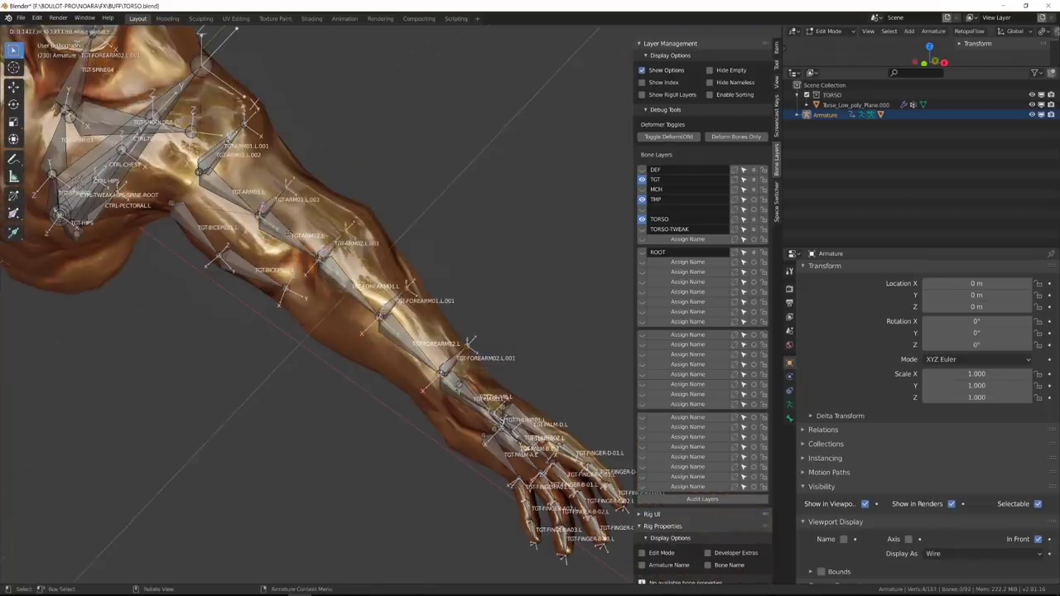
# - Place the duplicated short bones at the left arm joints and select two of them along the upper arm
pyautogui.click(289, 235)
pyautogui.click(275, 201)
pyautogui.keyDown('shift'); pyautogui.click(335, 237); pyautogui.keyUp('shift')
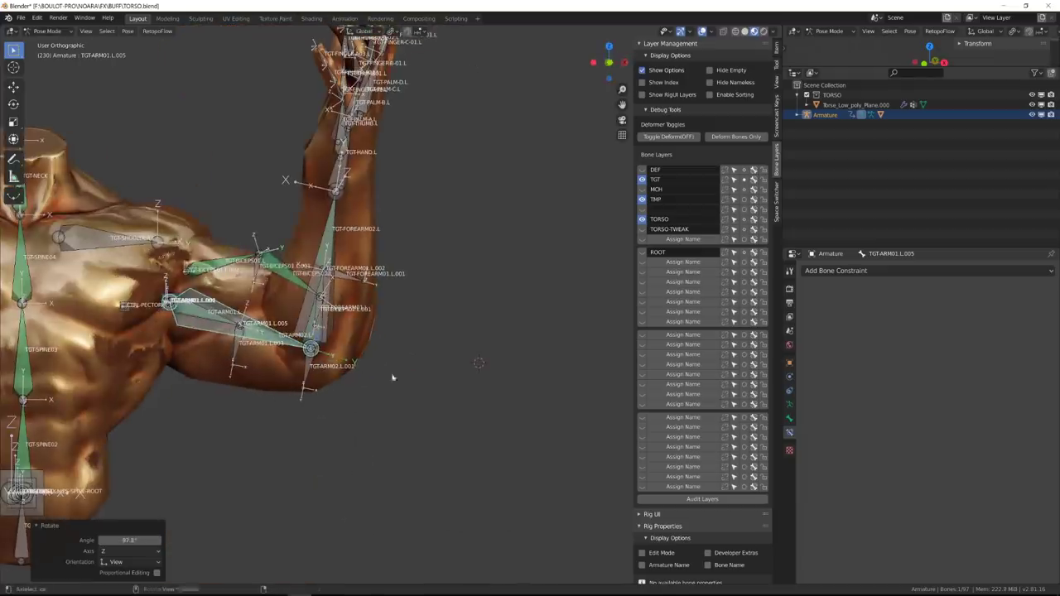
# - Move and scale the target bone at the joint between the two left biceps bones to test the muscle deformation
pyautogui.click(259, 256)
pyautogui.press('g')
pyautogui.click(269, 277)
pyautogui.press('s')
pyautogui.click(278, 299)
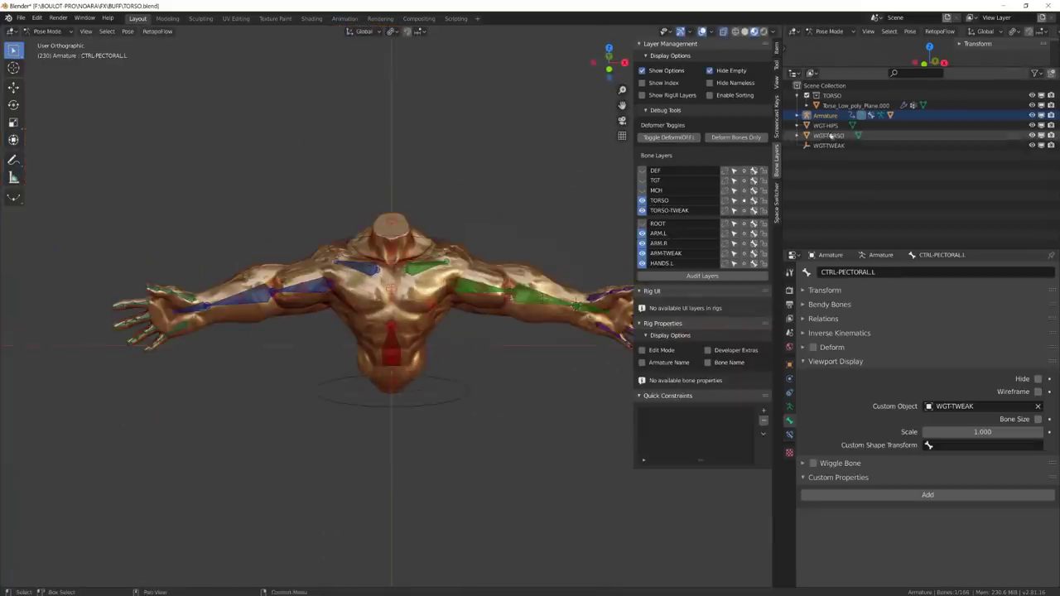
# - In Object Mode, move WGT-HIPS, WGT-TORSO and WGT-TWEAK to a new collection named WGT
pyautogui.click(829, 126)
pyautogui.keyDown('shift'); pyautogui.click(830, 146); pyautogui.keyUp('shift')
pyautogui.hotkey('ctrl', 'Tab')
pyautogui.click(829, 126)
pyautogui.keyDown('shift'); pyautogui.click(830, 146); pyautogui.keyUp('shift')
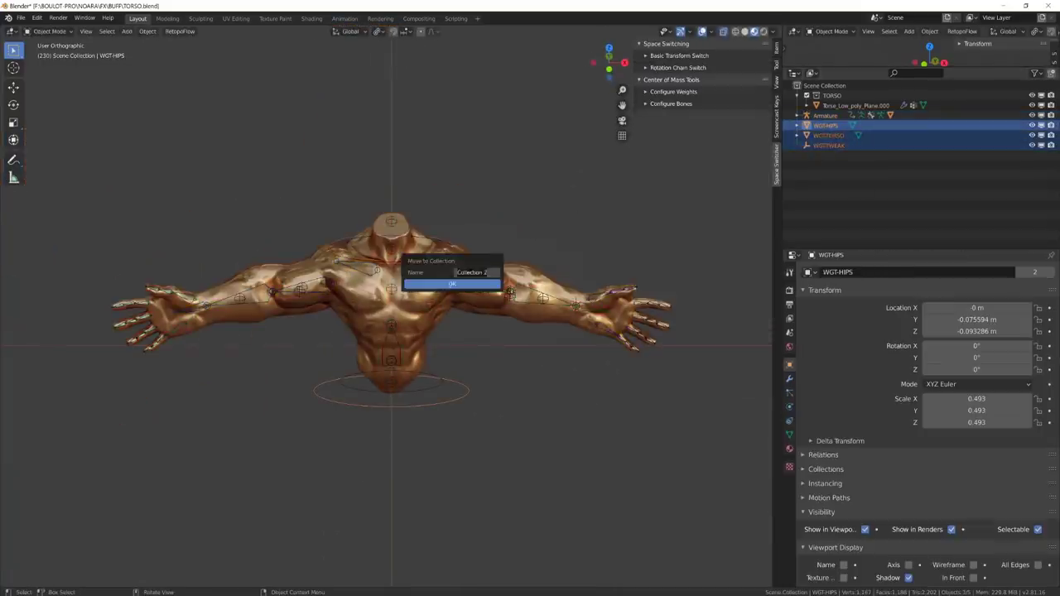
pyautogui.press('Return')
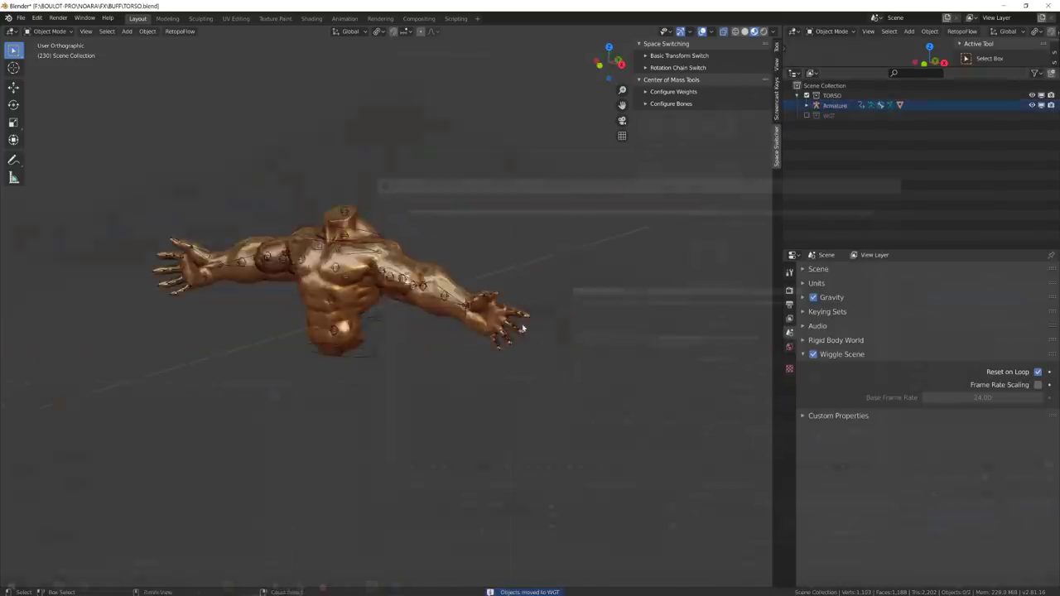
# - Insert LocRotScale keyframes at frame 0 of the 00-KEYING action for CTRL-TORSO and the ROOT bone
pyautogui.press('i')
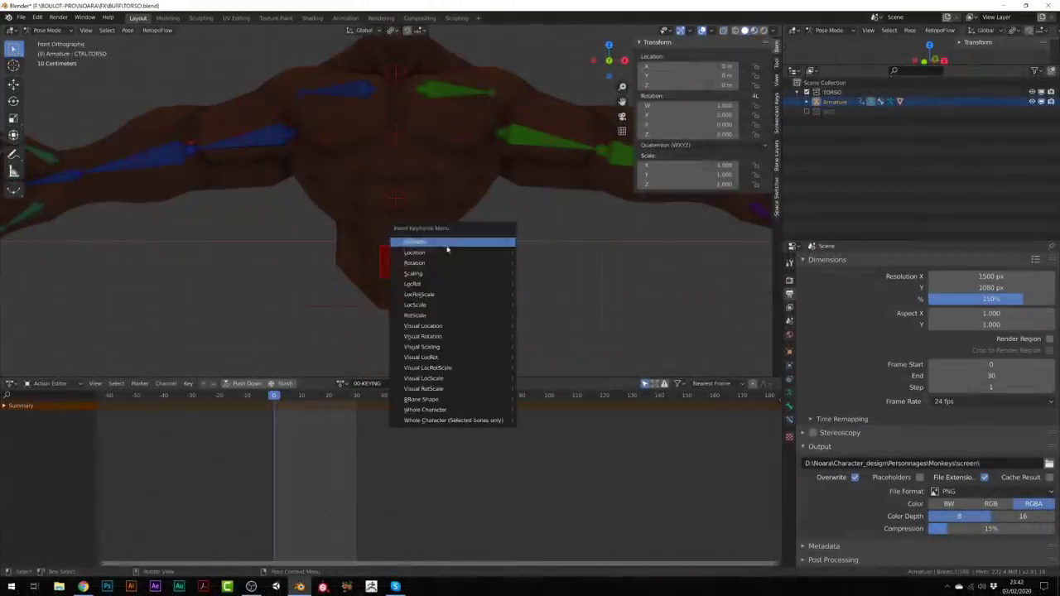
pyautogui.click(447, 296)
pyautogui.click(777, 162)
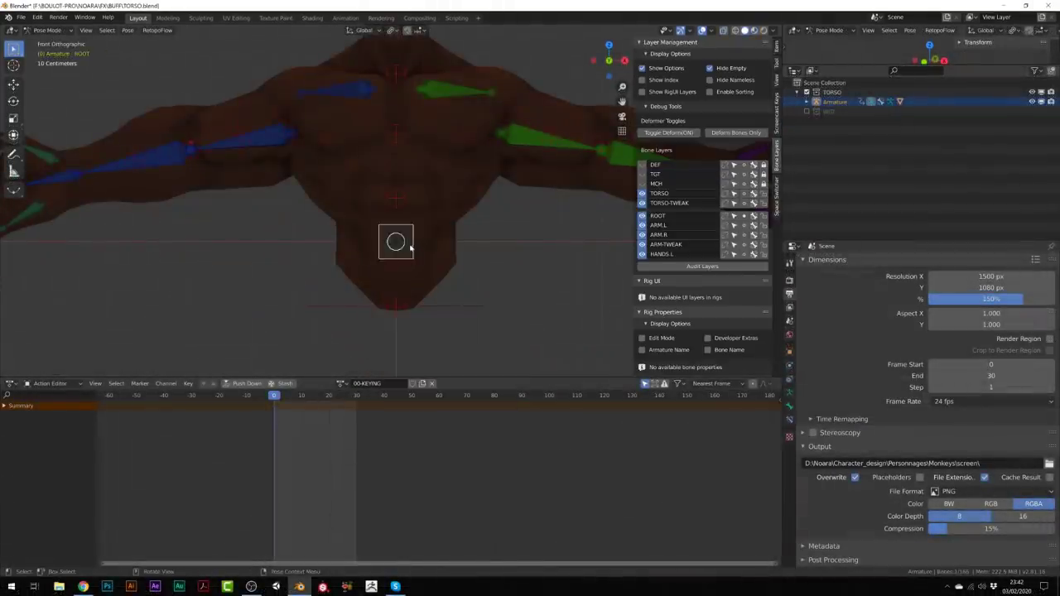
pyautogui.press('i')
pyautogui.click(412, 247)
# - Hide the bone layers from TORSO-TWEAK through HANDS.L and keyframe the torso controls at frame 0
pyautogui.moveTo(644, 204); pyautogui.dragTo(642, 254)
pyautogui.scroll(-2, 476, 265)
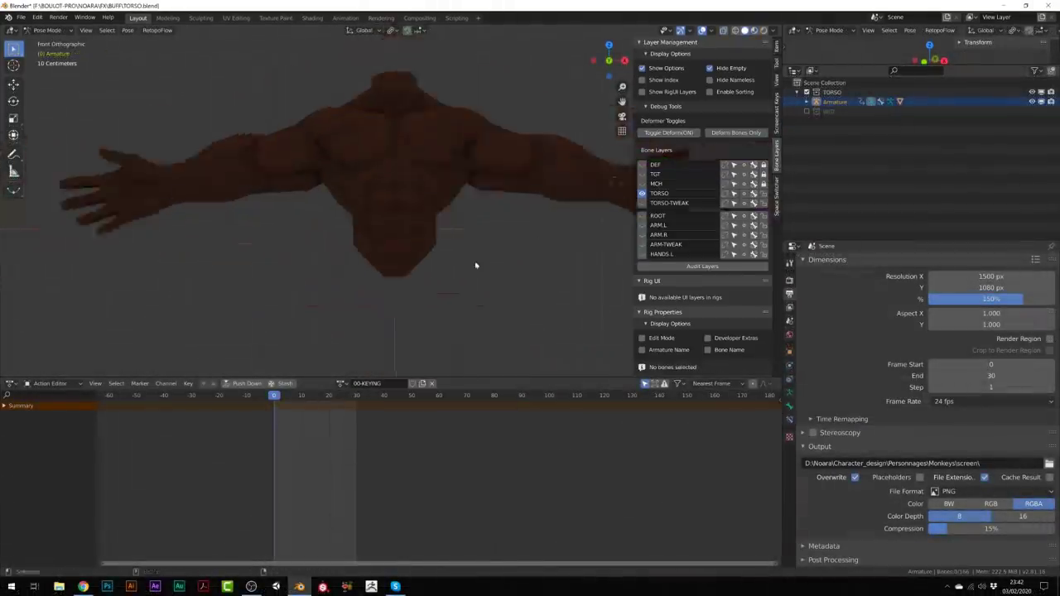
pyautogui.keyDown('shift'); pyautogui.moveTo(476, 265); pyautogui.dragTo(458, 273, button='middle'); pyautogui.keyUp('shift')
pyautogui.press('i')
pyautogui.click(407, 116)
pyautogui.keyDown('shift'); pyautogui.moveTo(404, 132); pyautogui.dragTo(410, 211, button='middle'); pyautogui.keyUp('shift')
pyautogui.click(384, 98)
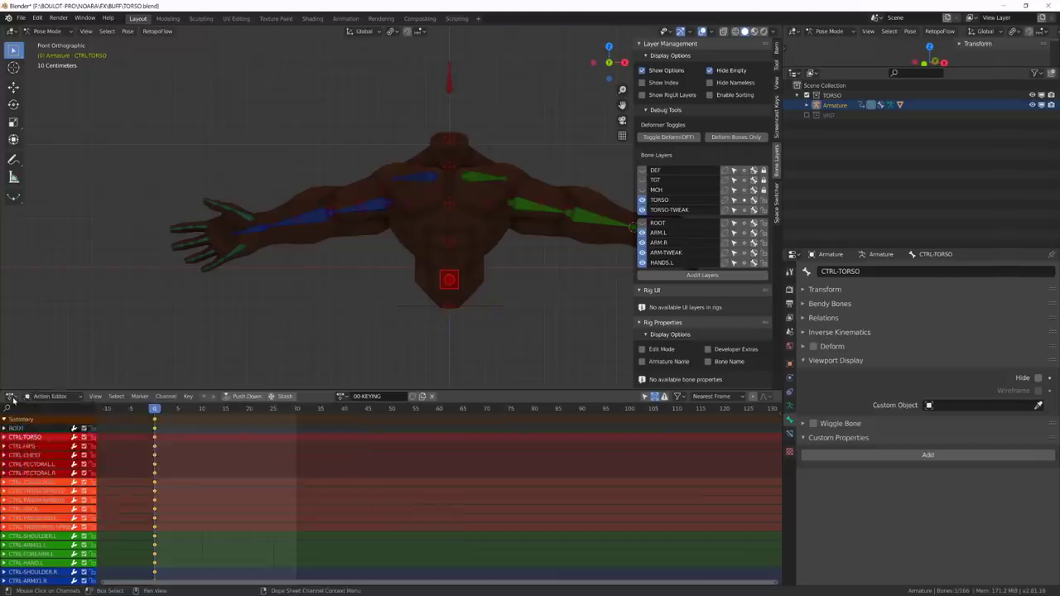
# - Change the lower editor to the Timeline and set the active keying set to Available
pyautogui.click(12, 397)
pyautogui.click(145, 419)
pyautogui.click(45, 267)
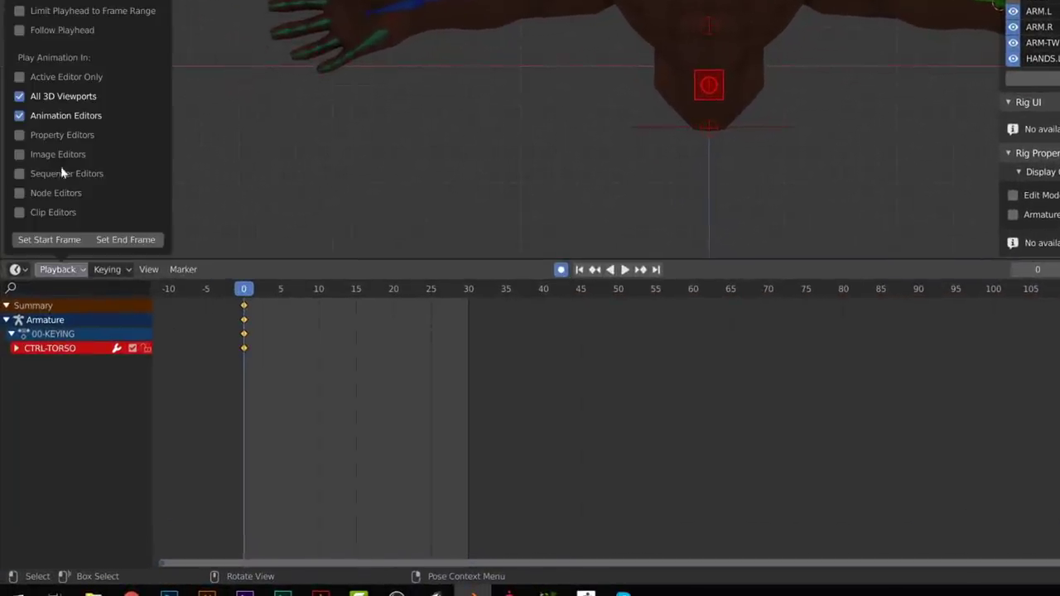
pyautogui.click(108, 272)
pyautogui.click(86, 316)
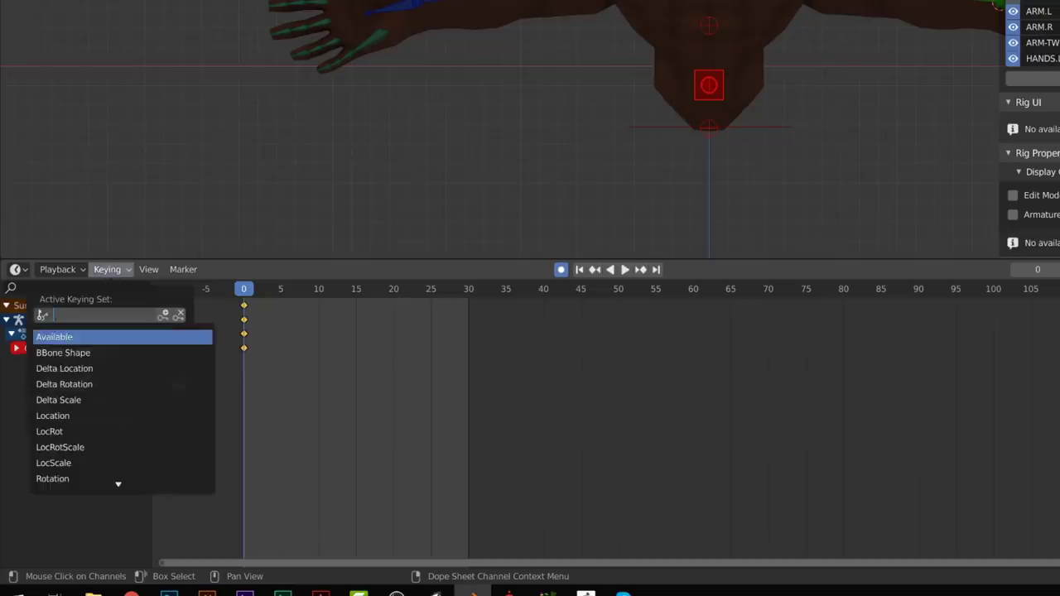
pyautogui.click(88, 338)
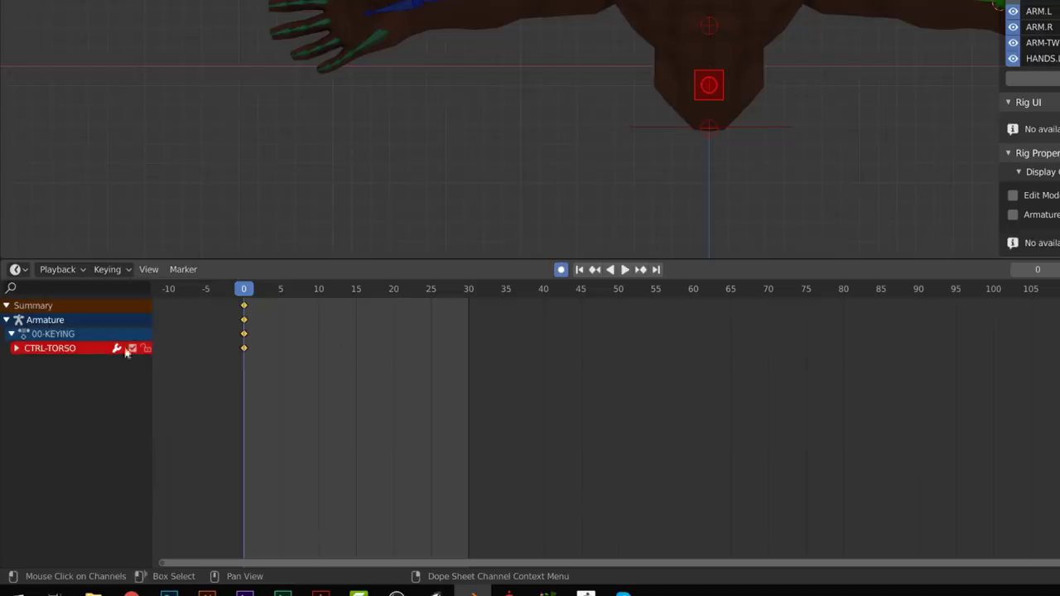
# - Return the lower editor to the Action Editor and list the channels of all bones instead of only the selected ones
pyautogui.click(15, 270)
pyautogui.click(206, 309)
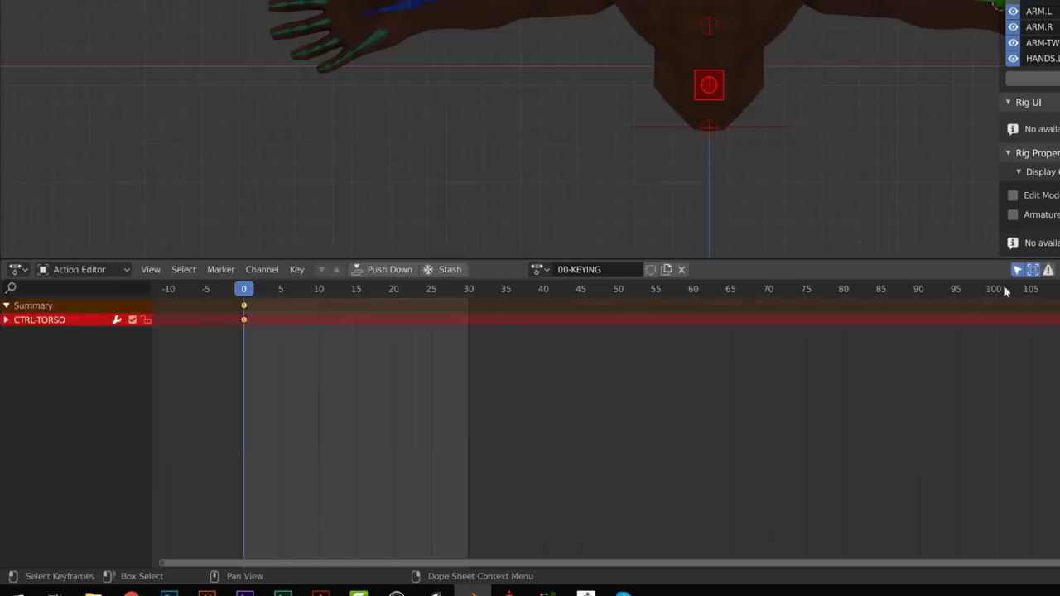
pyautogui.click(6, 320)
pyautogui.click(1017, 271)
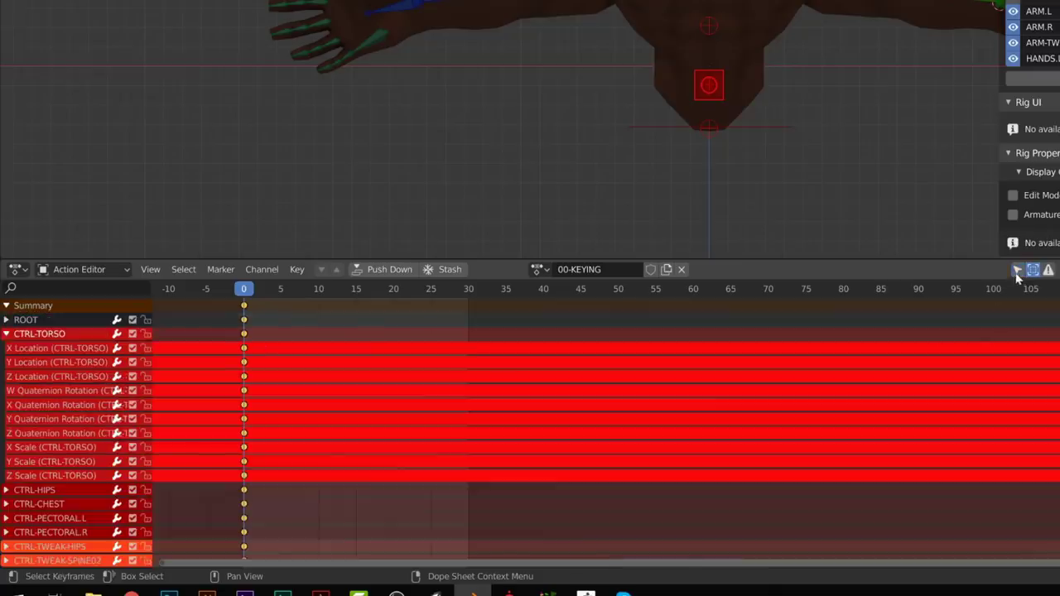
pyautogui.click(6, 333)
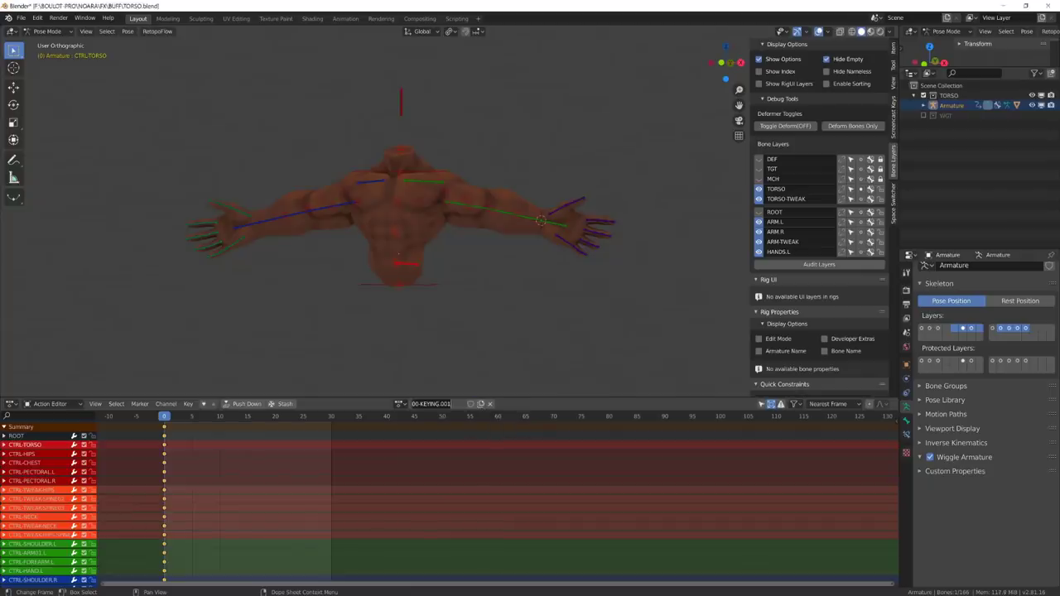
# - Name the duplicated action 01-BUFF and bend the upper torso forward in the right side view
pyautogui.write('buff')
pyautogui.moveTo(452, 340); pyautogui.dragTo(429, 310, button='middle')
pyautogui.scroll(2, 431, 307)
pyautogui.press('KP_3')
pyautogui.click(481, 199)
pyautogui.press('r')
pyautogui.click(422, 208)
# - Rotate CTRL-HIPS in the side view and adjust the rotation of CTRL-CHEST to curl the torso forward
pyautogui.click(472, 338)
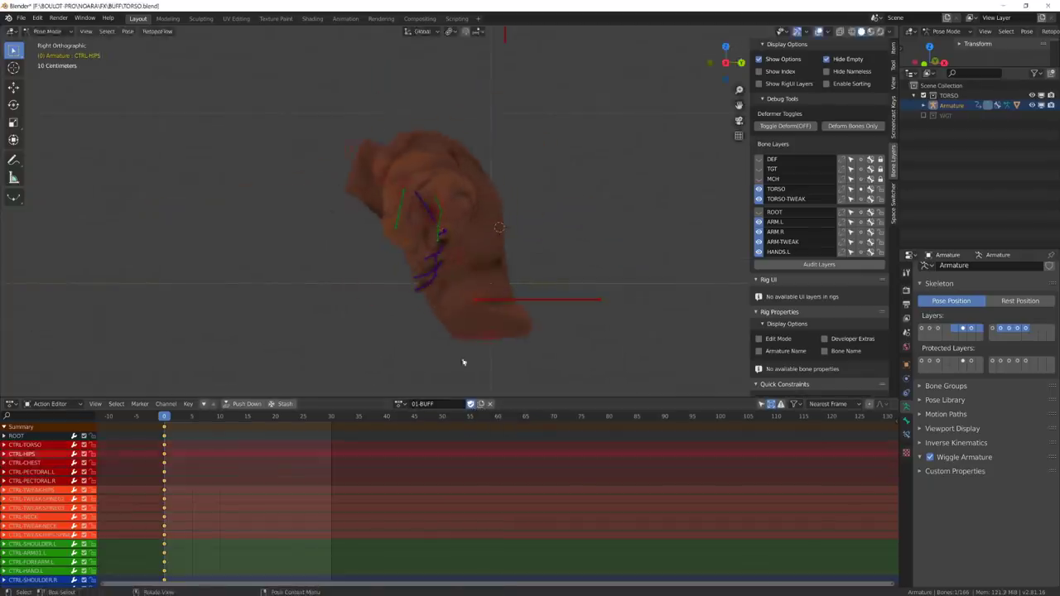
pyautogui.press('r')
pyautogui.click(397, 371)
pyautogui.moveTo(398, 371); pyautogui.dragTo(418, 328, button='middle')
pyautogui.click(395, 146)
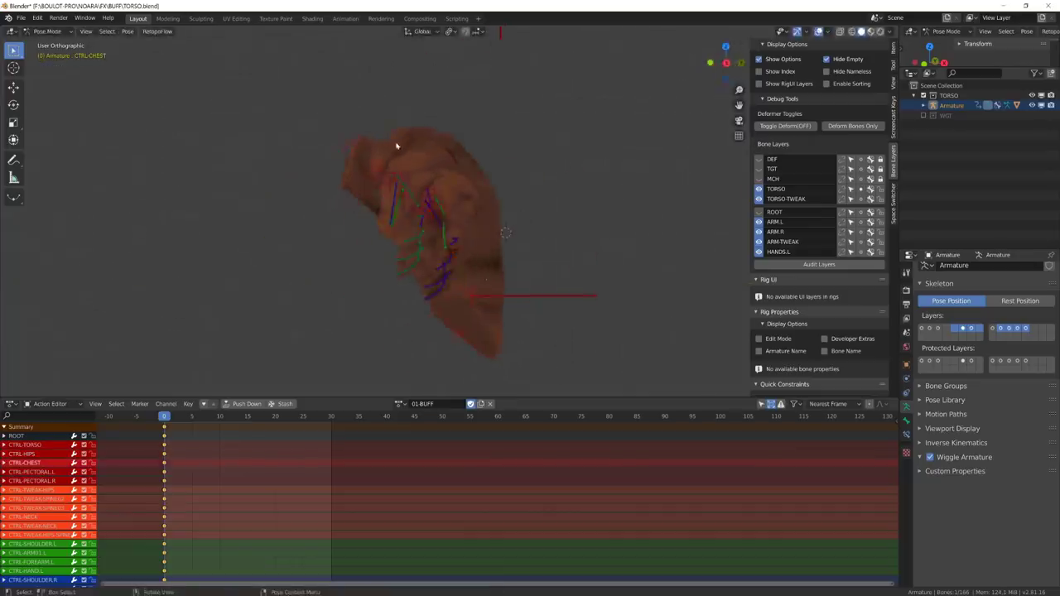
pyautogui.press('r')
pyautogui.click(399, 162)
# - Rotate CTRL-SHOULDER.L to bring the left shoulder forward
pyautogui.moveTo(400, 162); pyautogui.dragTo(453, 217, button='middle')
pyautogui.click(439, 199)
pyautogui.press('r')
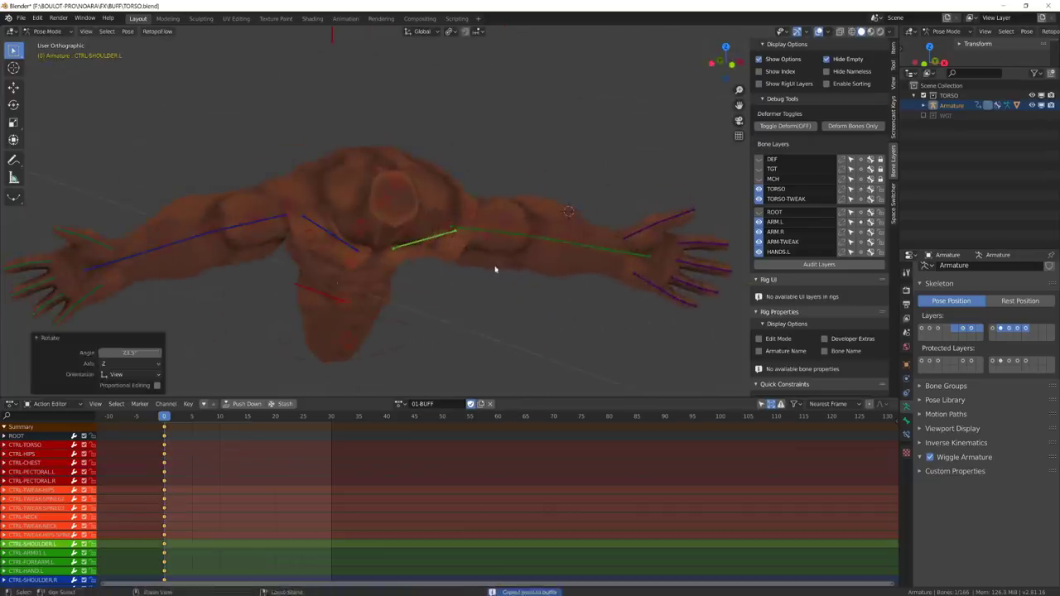
pyautogui.moveTo(495, 269); pyautogui.dragTo(464, 235, button='middle')
pyautogui.click(465, 235)
# - Rotate CTRL-ARM01.L from several angles so the left arm comes forward and hangs beside the torso
pyautogui.click(508, 174)
pyautogui.moveTo(508, 173); pyautogui.dragTo(567, 184, button='middle')
pyautogui.press('r')
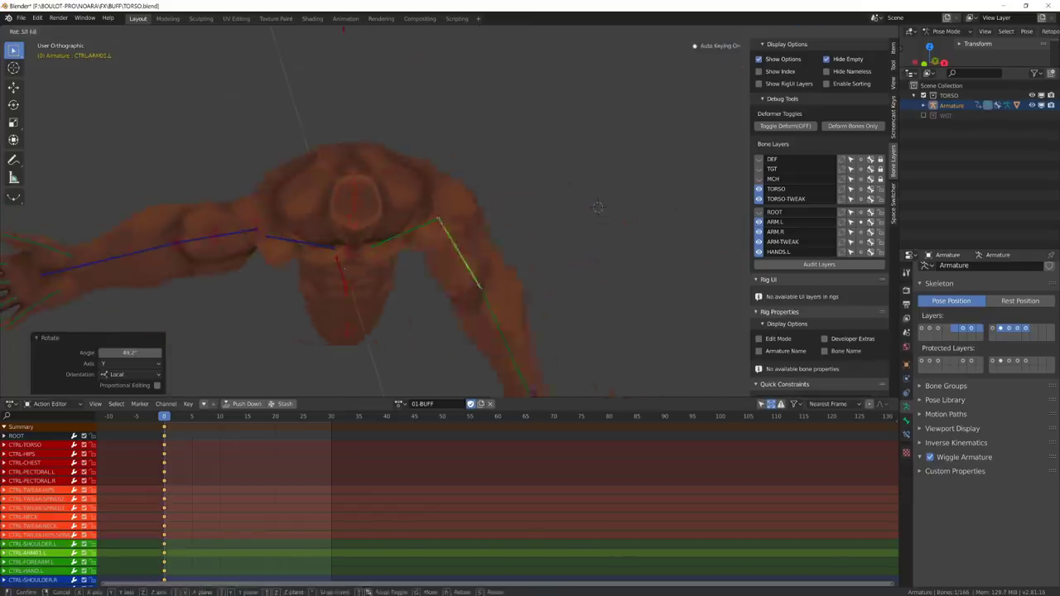
pyautogui.click(423, 219)
pyautogui.click(428, 220)
pyautogui.press('r')
pyautogui.moveTo(428, 220); pyautogui.dragTo(451, 269, button='middle')
pyautogui.click(451, 270)
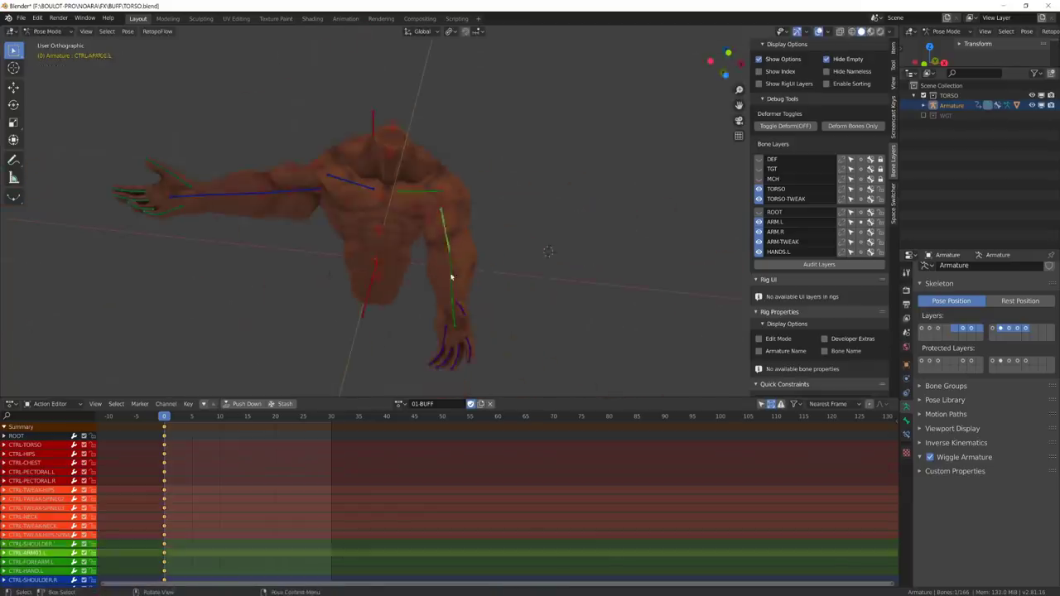
# - Rotate the lower left arm controls about their local Z axes to fold the arm in front of the abdomen
pyautogui.click(453, 290)
pyautogui.press('r')
pyautogui.press('z')
pyautogui.press('z')
pyautogui.click(457, 325)
pyautogui.moveTo(456, 321); pyautogui.dragTo(395, 265, button='middle')
pyautogui.click(400, 232)
pyautogui.press('r')
pyautogui.press('z')
pyautogui.press('z')
pyautogui.click(404, 240)
# - Rotate the left hand's finger controls, including CTRL-FINGER-A01.L, to start closing the hand
pyautogui.click(430, 161)
pyautogui.press('r')
pyautogui.click(395, 173)
pyautogui.press('r')
pyautogui.click(396, 240)
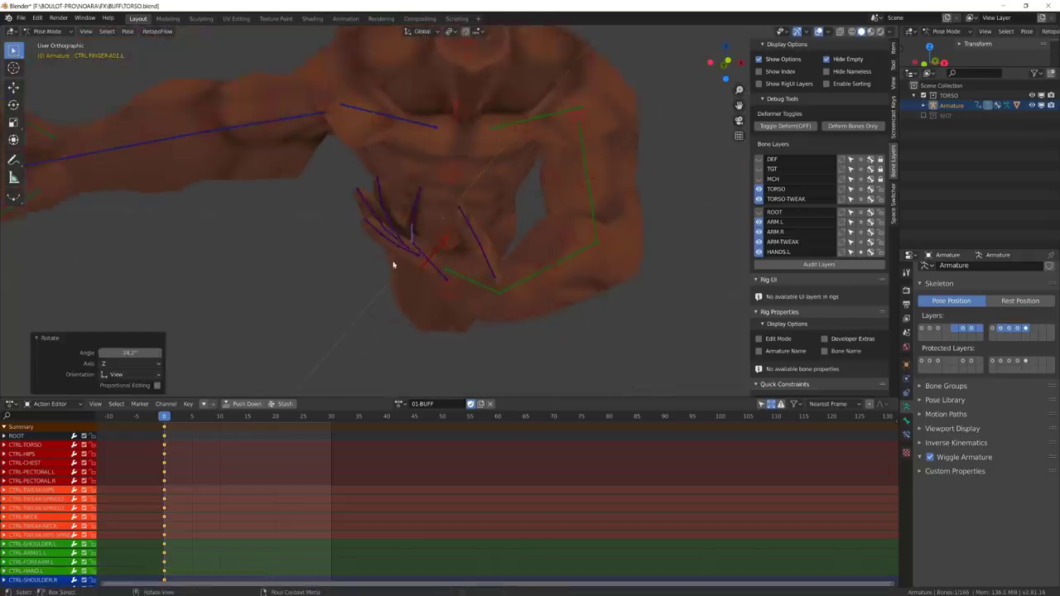
pyautogui.press('r')
pyautogui.click(395, 197)
pyautogui.press('r')
pyautogui.click(373, 203)
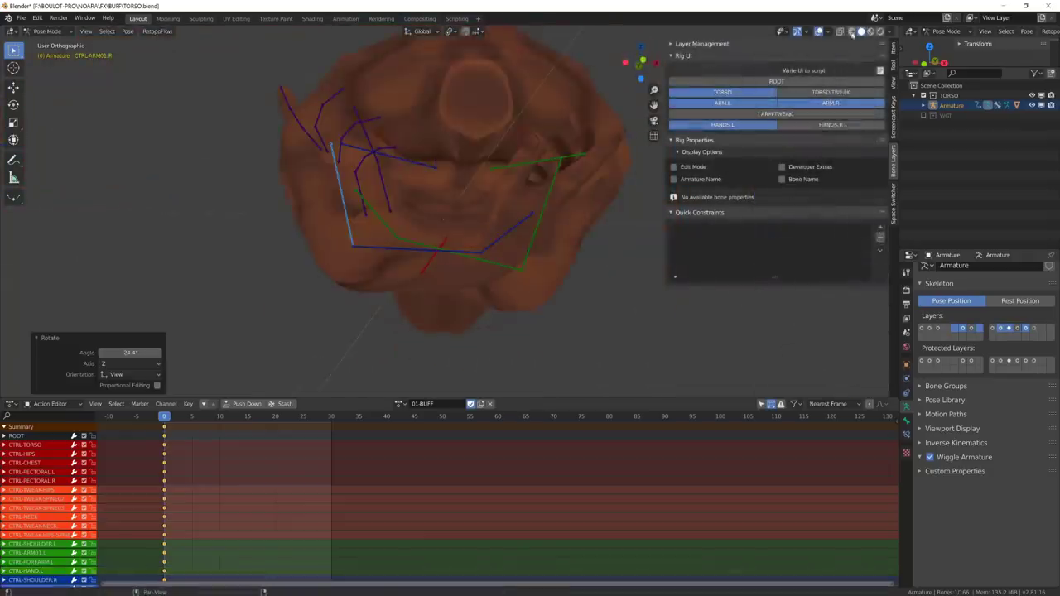
# - Switch to material preview shading and rotate the right arm controls CTRL-ARM01.R and CTRL-HAND.R into the curled pose
pyautogui.click(871, 32)
pyautogui.moveTo(414, 207)
pyautogui.mouseDown(button='middle')
pyautogui.moveTo(373, 232)
pyautogui.moveTo(457, 250)
pyautogui.mouseUp(button='middle')
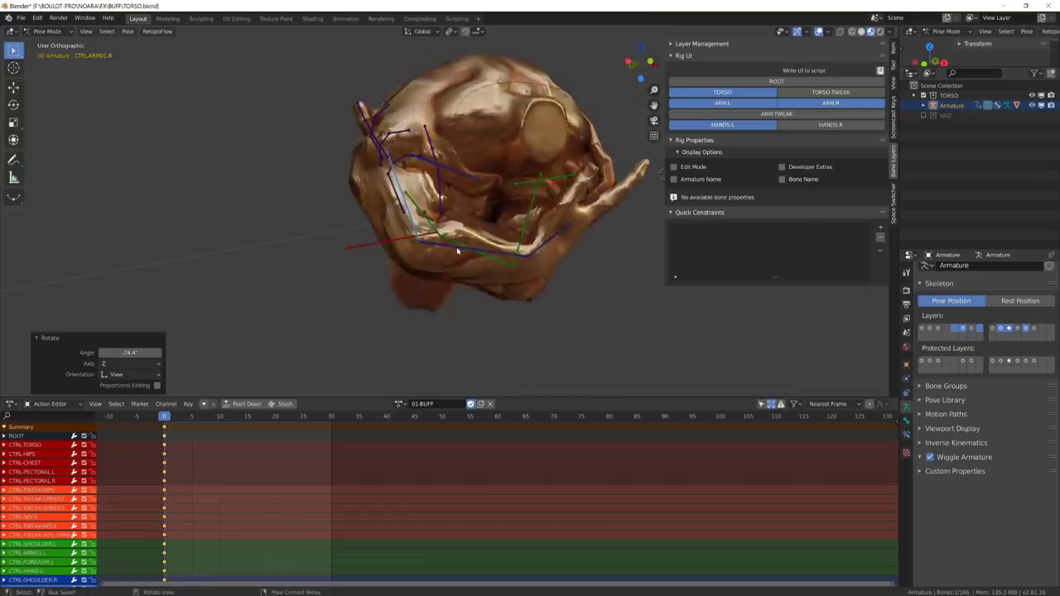
pyautogui.press('r')
pyautogui.click(522, 242)
pyautogui.moveTo(522, 242); pyautogui.dragTo(472, 220, button='middle')
pyautogui.click(538, 240)
pyautogui.press('r')
pyautogui.click(542, 228)
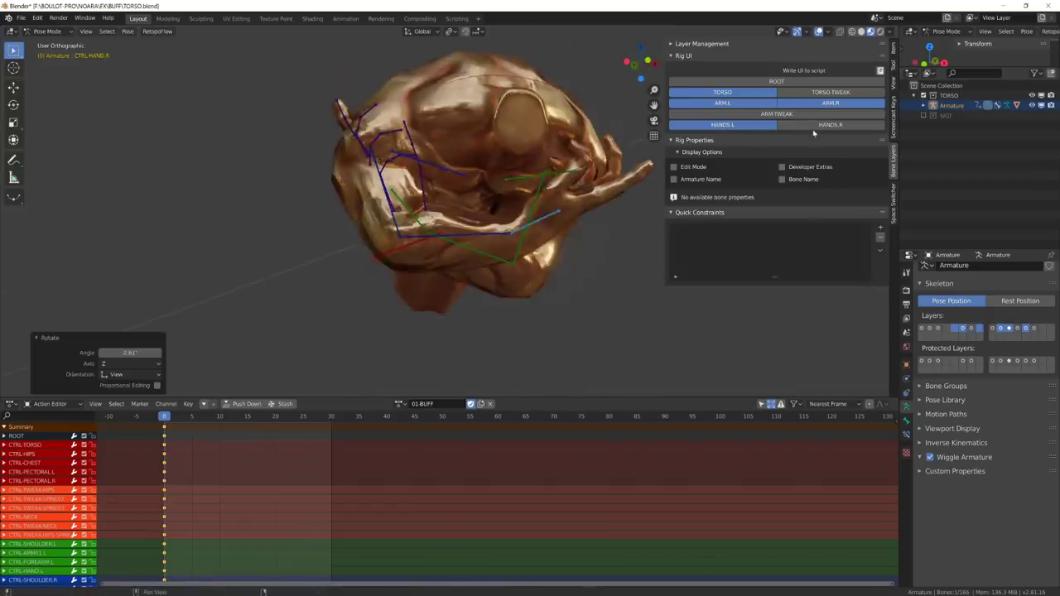
# - Show the HANDS.R bone layer and rotate the right finger and thumb controls, including CTRL-THUMB02.R
pyautogui.click(815, 127)
pyautogui.scroll(2, 613, 190)
pyautogui.keyDown('shift'); pyautogui.moveTo(580, 203); pyautogui.dragTo(452, 193, button='middle'); pyautogui.keyUp('shift')
pyautogui.click(522, 190)
pyautogui.press('r')
pyautogui.keyDown('shift'); pyautogui.click(364, 186); pyautogui.keyUp('shift')
pyautogui.press('r')
pyautogui.click(381, 198)
# - Switch the viewport to solid shading and change the lower editor to the Shader Editor
pyautogui.scroll(-4, 381, 198)
pyautogui.click(863, 32)
pyautogui.click(890, 31)
pyautogui.click(11, 404)
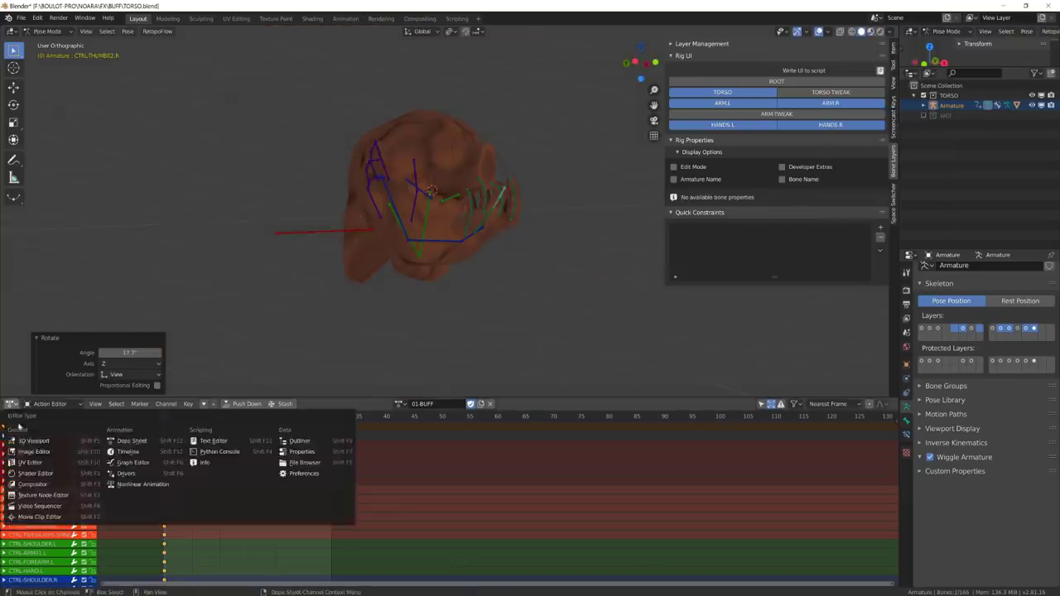
pyautogui.click(37, 473)
# - In Object Mode, select the torso mesh and enable the wireframe overlay
pyautogui.hotkey('ctrl', 'Tab')
pyautogui.click(437, 263)
pyautogui.moveTo(399, 323); pyautogui.dragTo(419, 321, button='middle')
pyautogui.click(827, 31)
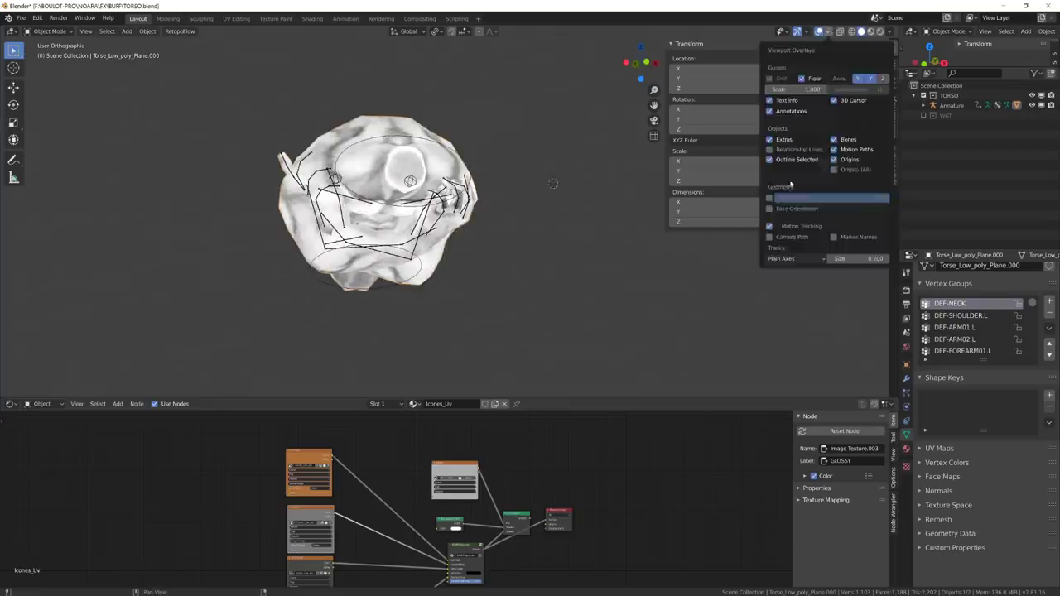
pyautogui.click(770, 196)
# - Select the armature, return it to Pose Mode and set the viewport lighting to MatCap
pyautogui.click(421, 239)
pyautogui.hotkey('ctrl', 'Tab')
pyautogui.click(889, 31)
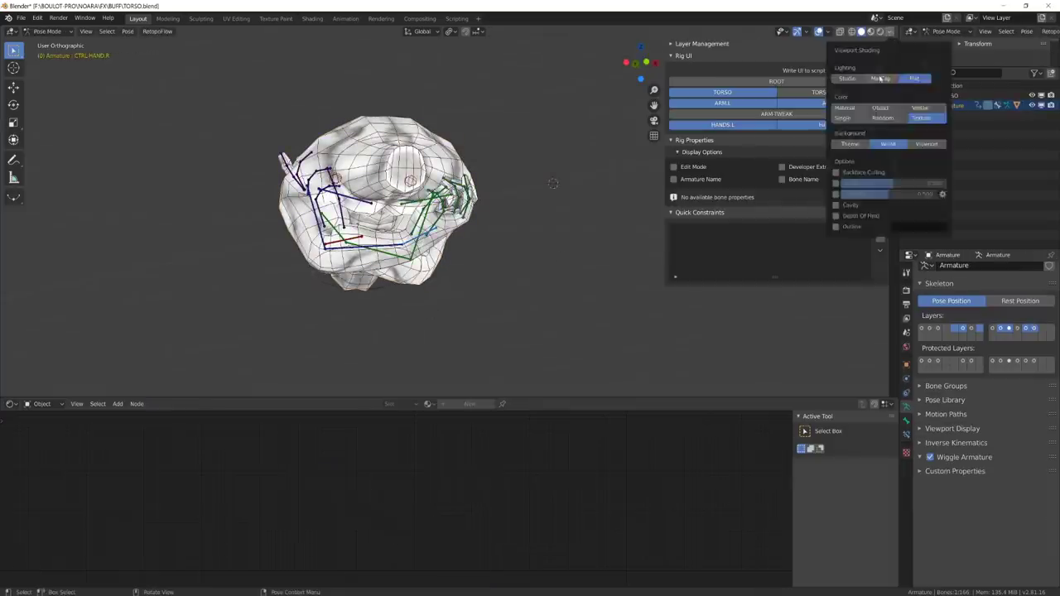
pyautogui.click(881, 78)
# - Refine the rotation of CTRL-ARM01.L while inspecting the folded left arm from several angles
pyautogui.scroll(2, 490, 220)
pyautogui.moveTo(490, 220)
pyautogui.mouseDown(button='middle')
pyautogui.moveTo(406, 225)
pyautogui.moveTo(511, 219)
pyautogui.mouseUp(button='middle')
pyautogui.click(459, 225)
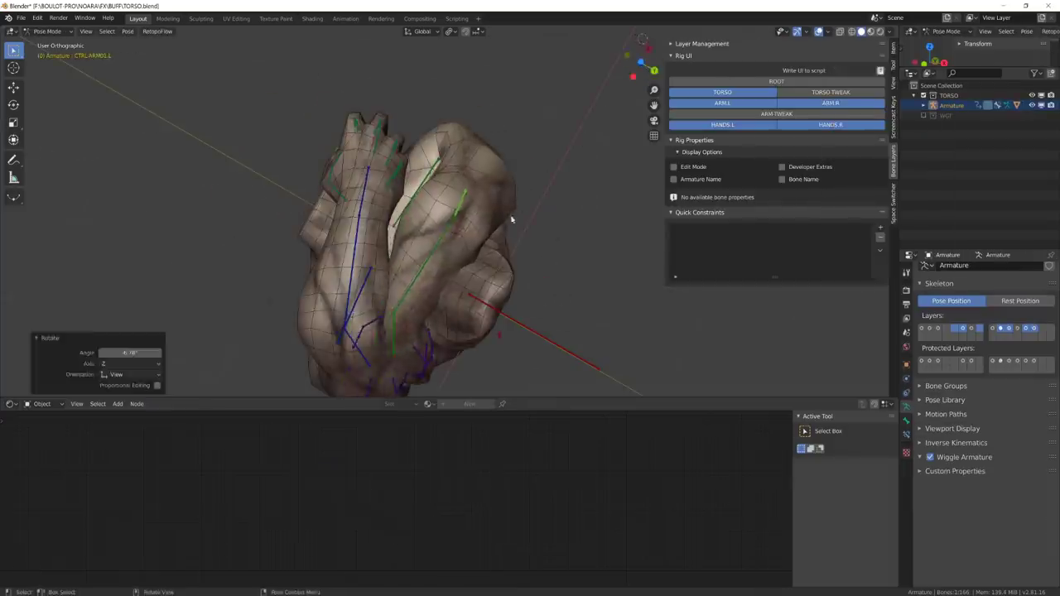
pyautogui.moveTo(398, 316); pyautogui.dragTo(547, 212, button='middle')
pyautogui.press('r')
pyautogui.click(406, 175)
pyautogui.click(551, 211)
# - Rotate the chest control in the right side view and hide the TORSO-TWEAK bone layer
pyautogui.press('KP_3')
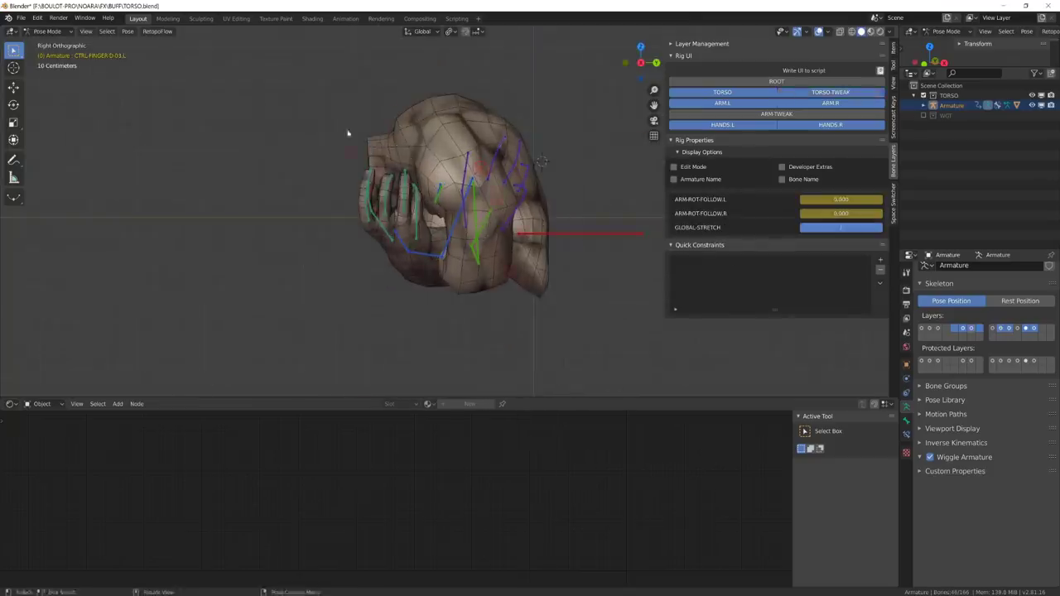
pyautogui.click(348, 134)
pyautogui.press('r')
pyautogui.click(450, 135)
pyautogui.click(808, 92)
# - Rotate CTRL-HIPS by about -0.585° in the view plane
pyautogui.press('KP_1')
pyautogui.click(608, 142)
pyautogui.scroll(-2, 488, 239)
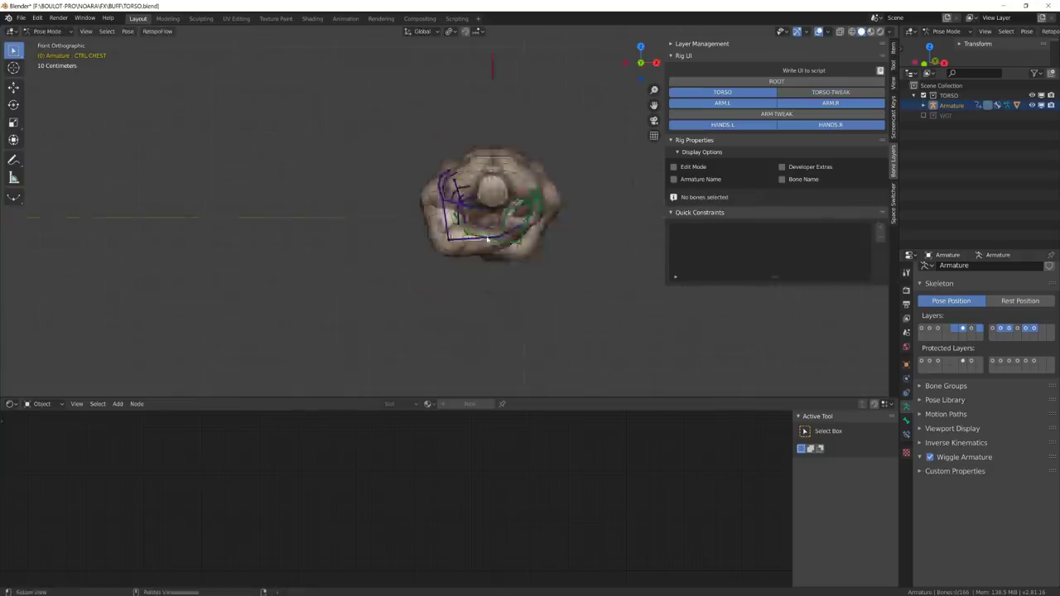
pyautogui.click(507, 286)
# - Bring back the Action Editor, keyframe all the controls at frame 0 and duplicate the keys to frame 5
pyautogui.click(12, 405)
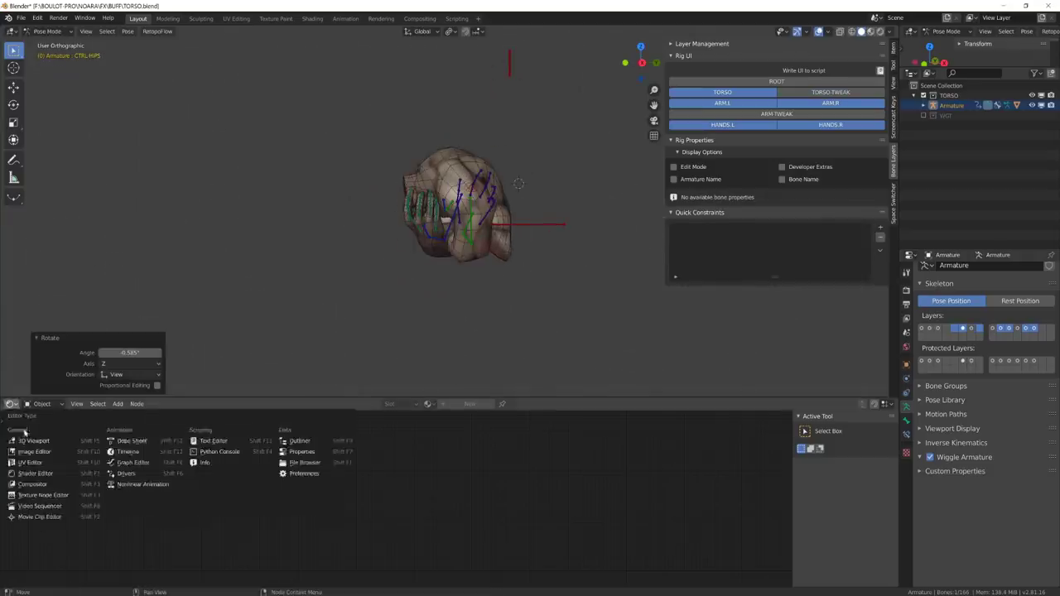
pyautogui.click(131, 441)
pyautogui.press('a')
pyautogui.press('Home')
pyautogui.press('i')
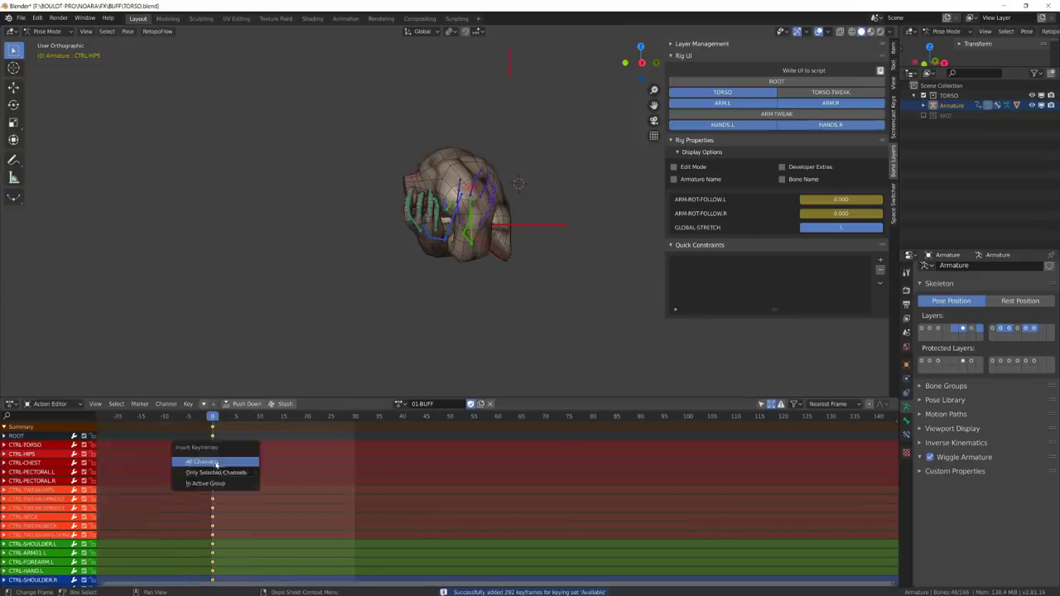
pyautogui.hotkey('shift', 'd')
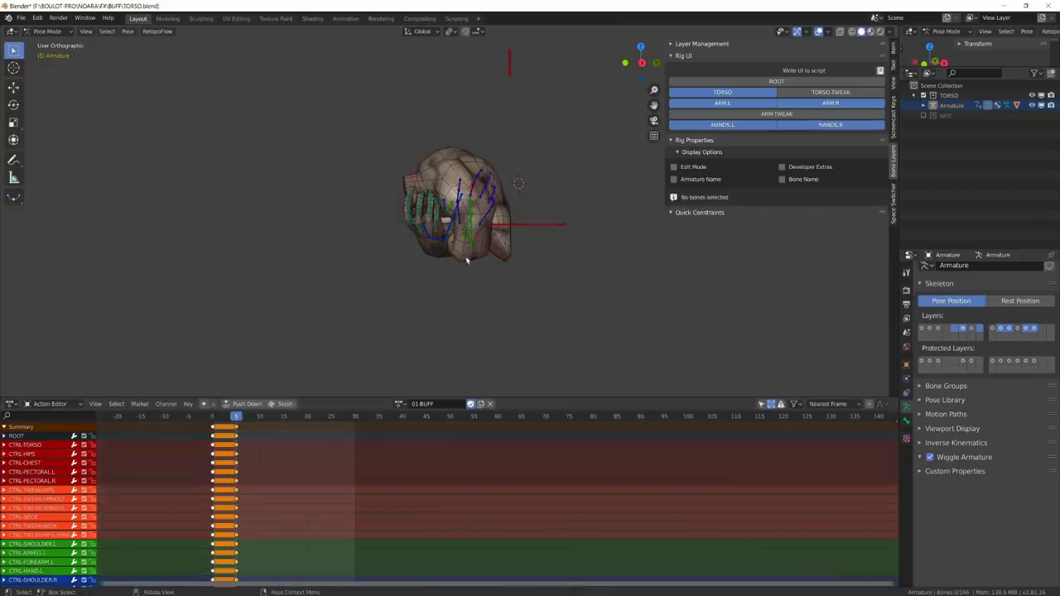
# - Raise CTRL-TORSO along the global Z axis in the right side view at frame 5
pyautogui.press('KP_3')
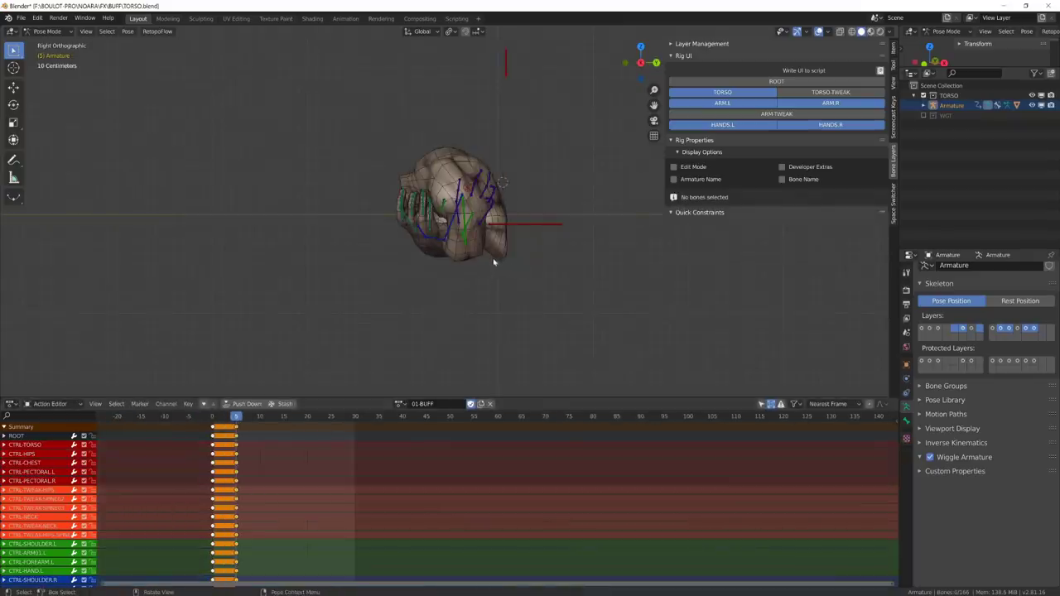
pyautogui.click(494, 261)
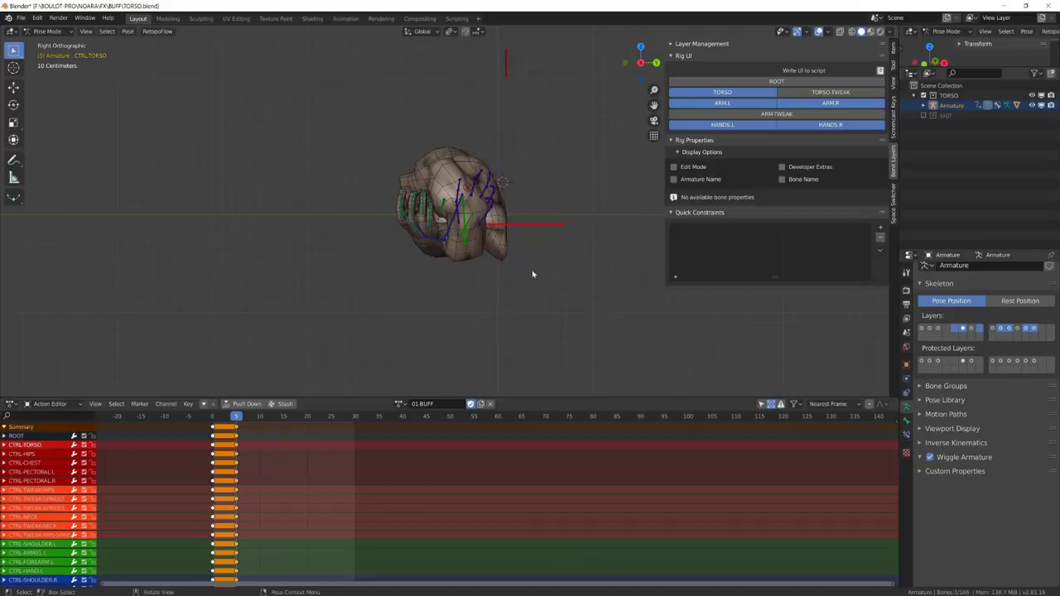
pyautogui.press('g')
pyautogui.press('z')
pyautogui.click(494, 273)
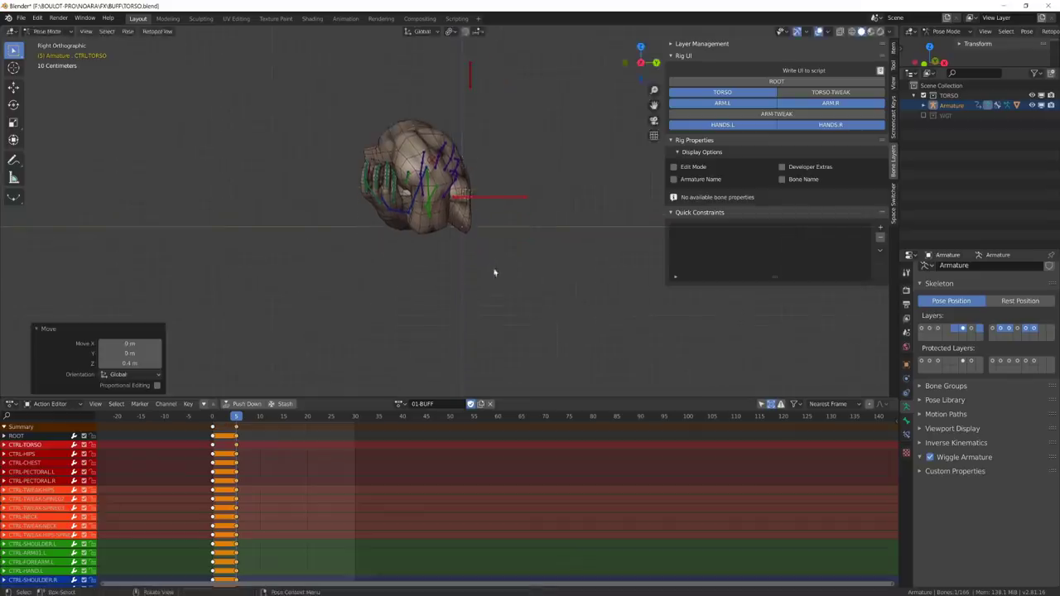
pyautogui.press('g')
pyautogui.press('z')
pyautogui.click(511, 187)
pyautogui.keyDown('shift'); pyautogui.moveTo(511, 187); pyautogui.dragTo(534, 251, button='middle'); pyautogui.keyUp('shift')
pyautogui.scroll(2, 415, 149)
# - Rotate CTRL-ARM01.R and CTRL-HAND.R to bring the right arm across the front of the torso at frame 5
pyautogui.click(354, 104)
pyautogui.press('r')
pyautogui.click(352, 119)
pyautogui.press('KP_1')
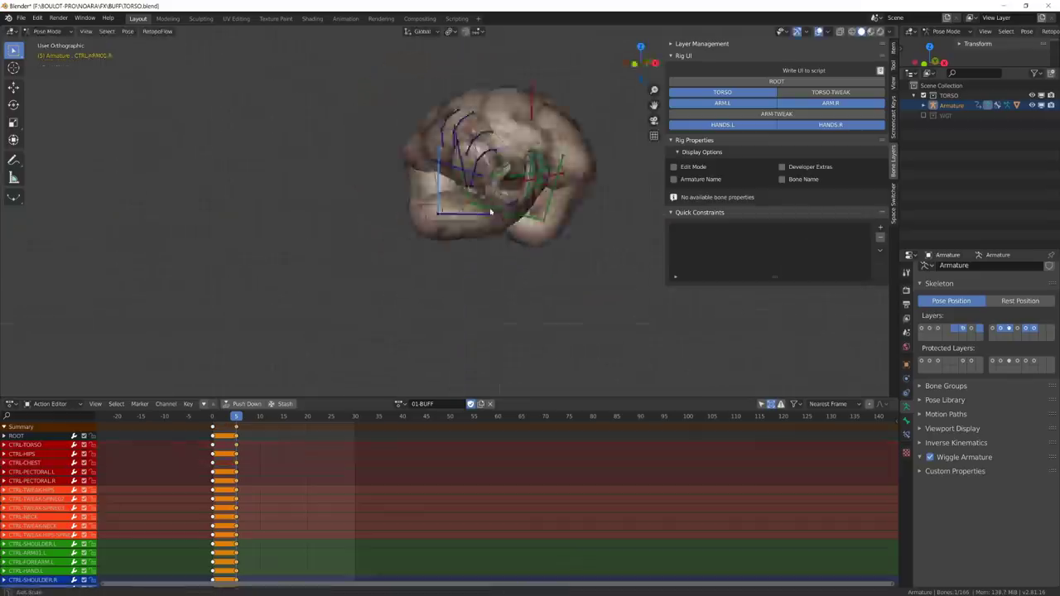
pyautogui.click(448, 199)
pyautogui.press('r')
pyautogui.press('r')
pyautogui.click(531, 210)
pyautogui.click(538, 190)
pyautogui.moveTo(538, 191); pyautogui.dragTo(530, 166, button='middle')
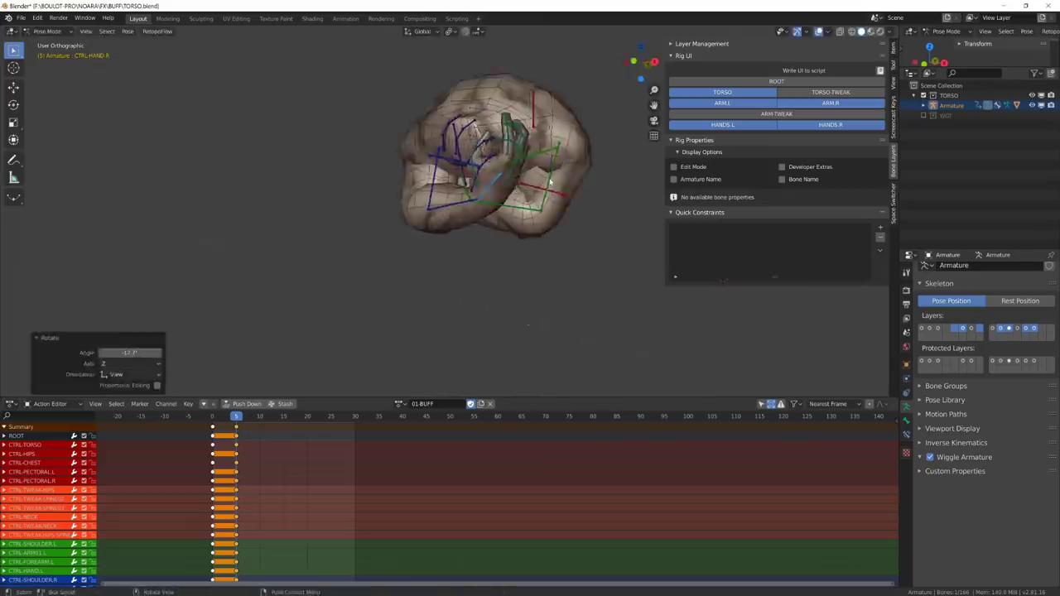
# - Refine the rotations of the left and right arm controls so both forearms stay folded in front of the chest
pyautogui.click(551, 165)
pyautogui.press('r')
pyautogui.click(463, 165)
pyautogui.press('r')
pyautogui.click(474, 168)
pyautogui.click(564, 191)
pyautogui.press('r')
pyautogui.click(560, 195)
pyautogui.click(518, 213)
pyautogui.press('r')
pyautogui.click(507, 207)
# - Rotate CTRL-CHEST slightly in the right side view at frame 5
pyautogui.click(470, 184)
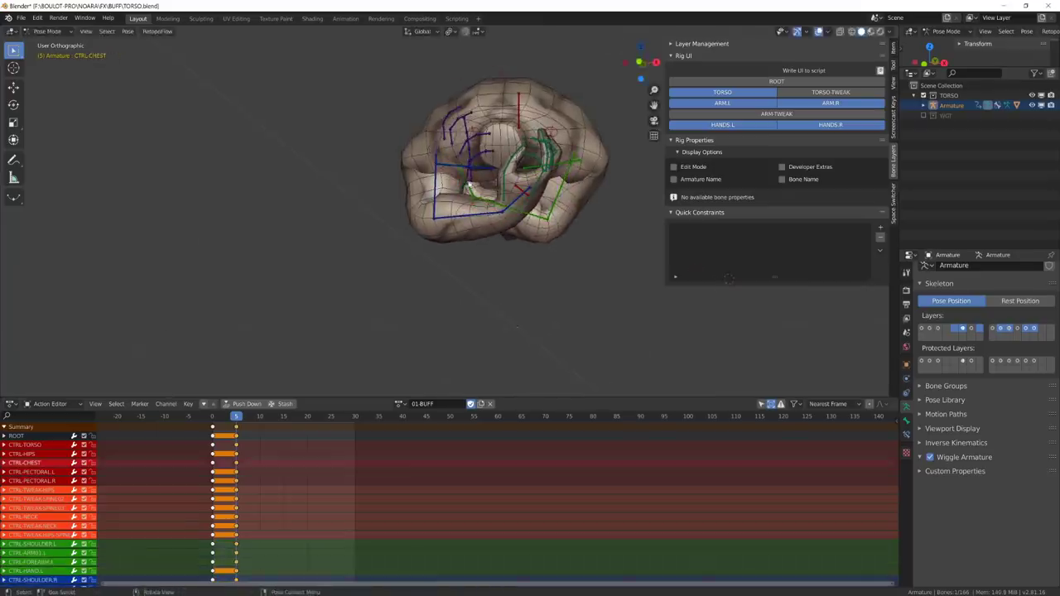
pyautogui.press('KP_3')
pyautogui.click(536, 177)
pyautogui.press('r')
pyautogui.click(311, 149)
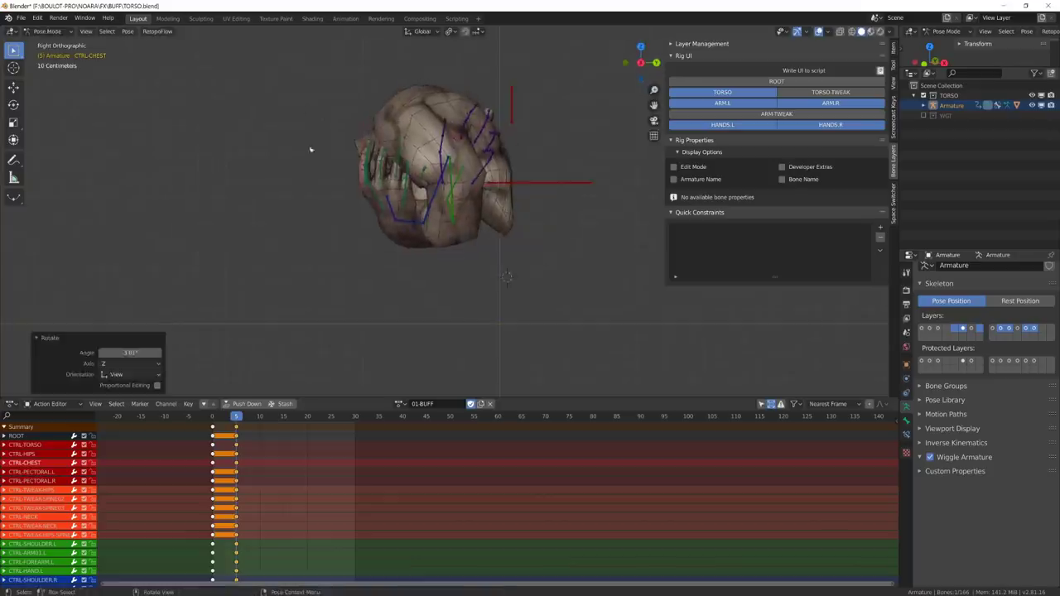
# - Go to frame 10 and change the interpolation mode of all the keyframes
pyautogui.press('a')
pyautogui.moveTo(232, 417); pyautogui.dragTo(260, 418)
pyautogui.press('t')
pyautogui.click(124, 452)
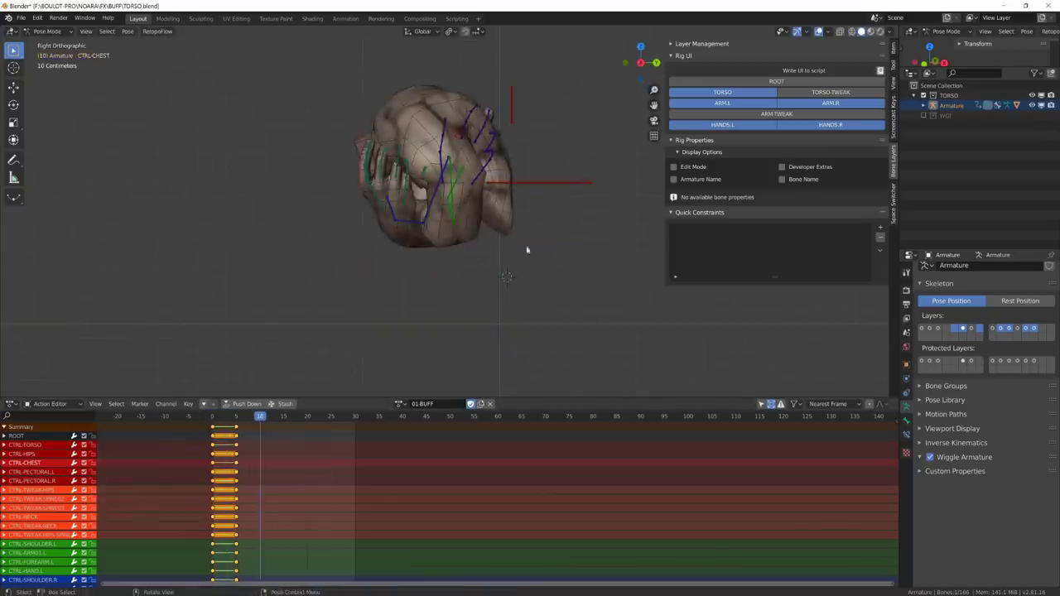
# - Raise CTRL-TORSO along the global Z axis at frame 10
pyautogui.click(543, 183)
pyautogui.scroll(-2, 546, 240)
pyautogui.press('g')
pyautogui.press('z')
pyautogui.click(550, 237)
pyautogui.keyDown('shift'); pyautogui.moveTo(550, 236); pyautogui.dragTo(530, 323, button='middle'); pyautogui.keyUp('shift')
# - Rotate CTRL-CHEST and CTRL-HIPS in the right side view to straighten the torso at frame 10
pyautogui.click(373, 201)
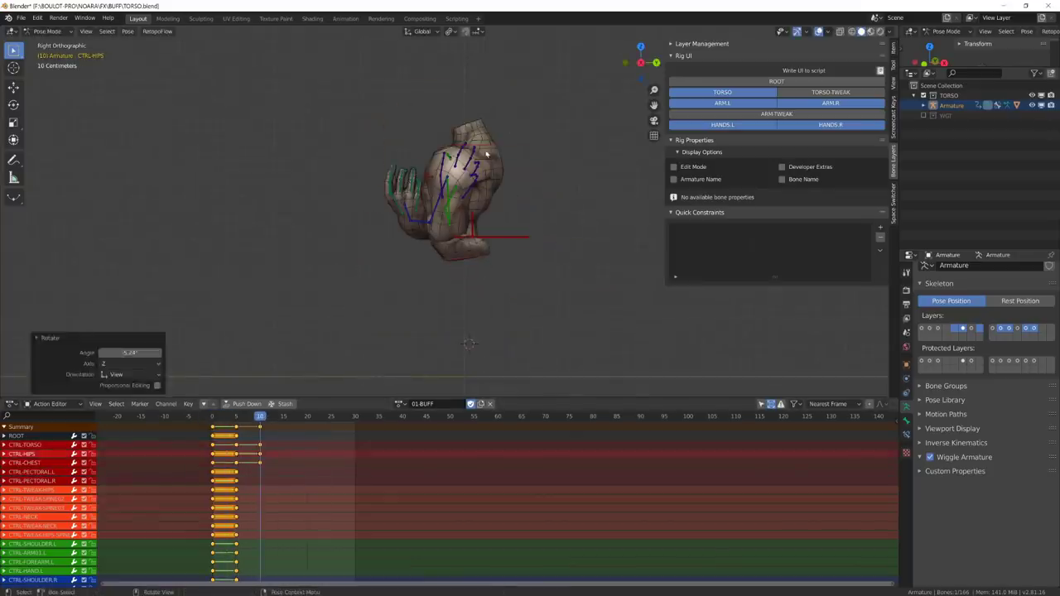
pyautogui.press('r')
pyautogui.click(498, 154)
pyautogui.click(533, 163)
pyautogui.moveTo(499, 154); pyautogui.dragTo(428, 220, button='middle')
# - Clear the rotations of both arms' controls at frame 10
pyautogui.click(452, 162)
pyautogui.press('a')
pyautogui.hotkey('alt', 'r')
pyautogui.hotkey('ctrl', 'z')
pyautogui.moveTo(534, 392); pyautogui.dragTo(491, 340, button='middle')
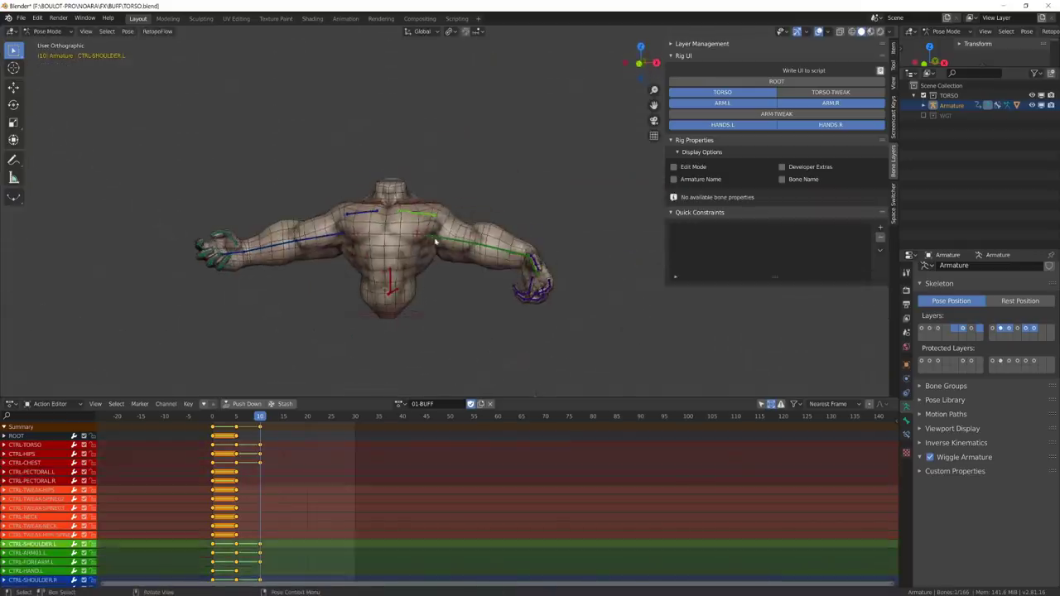
# - Rotate CTRL-SHOULDER.L and CTRL-SHOULDER.R upward in the front view at frame 10
pyautogui.press('KP_1')
pyautogui.press('r')
pyautogui.click(353, 214)
pyautogui.press('r')
pyautogui.click(427, 208)
pyautogui.click(358, 210)
pyautogui.press('r')
pyautogui.click(359, 205)
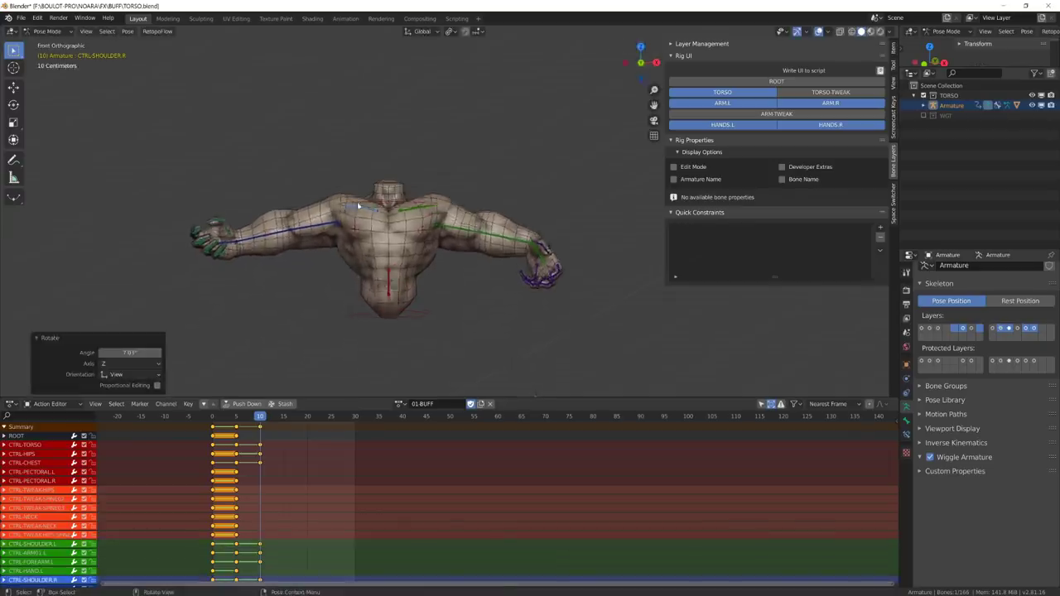
pyautogui.moveTo(359, 205); pyautogui.dragTo(240, 208, button='middle')
# - Bend CTRL-FOREARM.L by rotating it about its local axis by about -50°
pyautogui.click(498, 246)
pyautogui.click(509, 226)
pyautogui.press('r')
pyautogui.press('y')
pyautogui.press('y')
pyautogui.moveTo(509, 227); pyautogui.dragTo(467, 293, button='middle')
# - Rotate the left arm controls further about the local Y axis to turn the arm inward
pyautogui.click(531, 302)
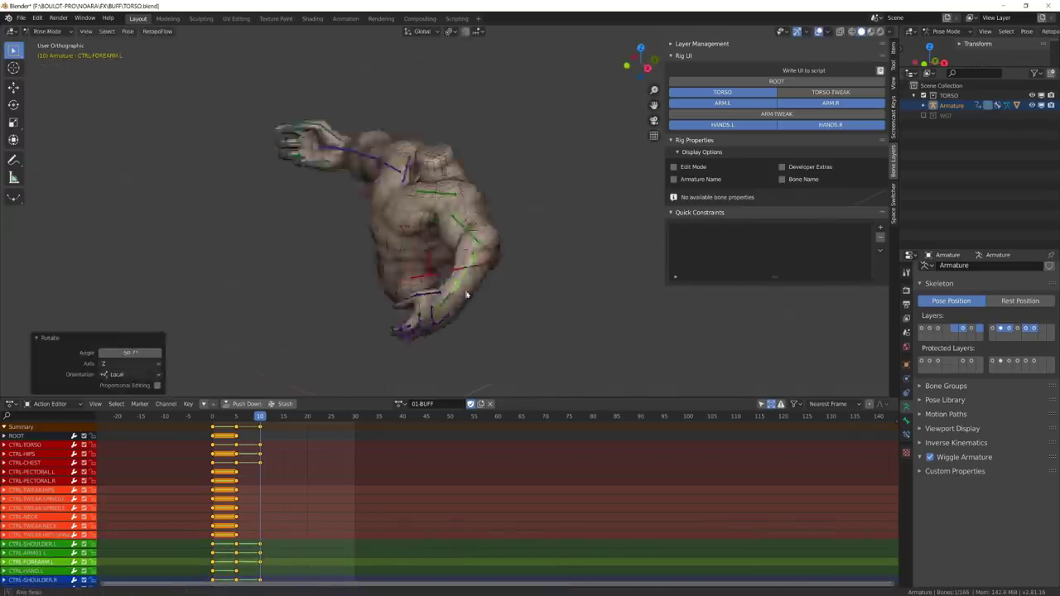
pyautogui.press('r')
pyautogui.press('y')
pyautogui.press('y')
pyautogui.click(542, 236)
pyautogui.moveTo(543, 236); pyautogui.dragTo(442, 298, button='middle')
pyautogui.click(513, 259)
# - Rotate the left hand control freely and adjust CTRL-ARM01.L in the view plane
pyautogui.click(403, 290)
pyautogui.press('r')
pyautogui.press('r')
pyautogui.moveTo(468, 240); pyautogui.dragTo(440, 212, button='middle')
pyautogui.click(382, 192)
# - Copy the pose of the left arm controls and paste it flipped onto the right arm
pyautogui.moveTo(439, 214); pyautogui.dragTo(524, 366)
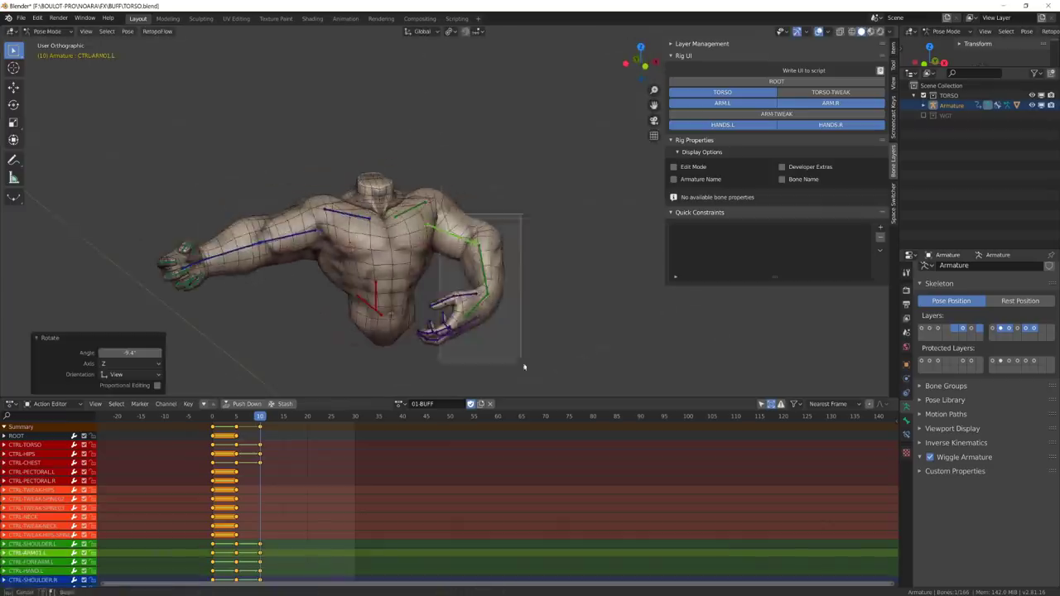
pyautogui.moveTo(476, 306); pyautogui.dragTo(460, 282, button='middle')
pyautogui.hotkey('ctrl', 'c')
pyautogui.hotkey('ctrl', 'shift', 'v')
# - Rotate CTRL-ARM01.R from several angles to offset the right arm from the left at frame 10
pyautogui.click(294, 232)
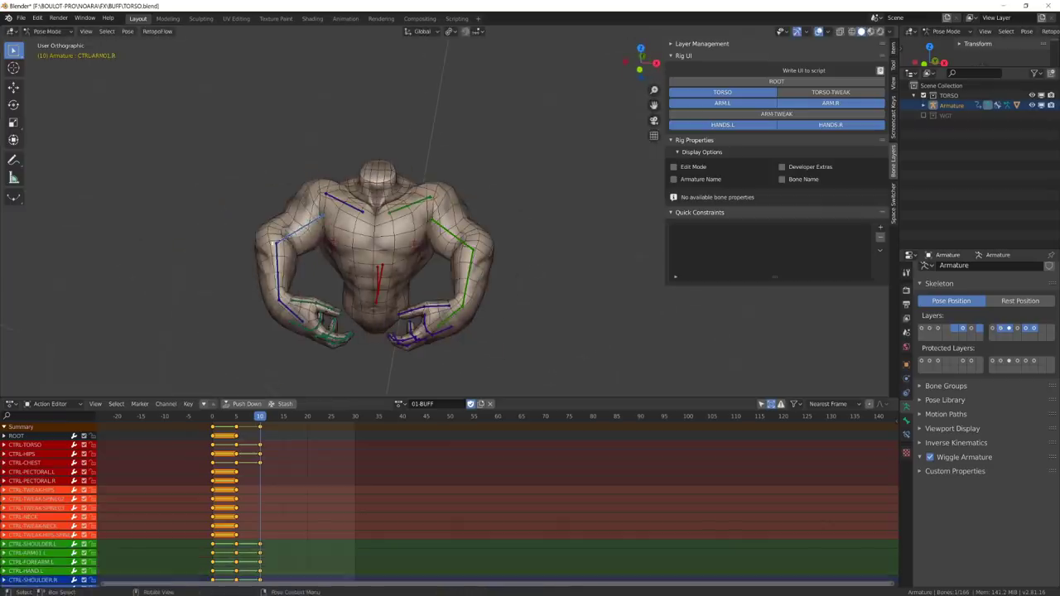
pyautogui.press('r')
pyautogui.click(400, 242)
pyautogui.moveTo(460, 238)
pyautogui.mouseDown(button='middle')
pyautogui.moveTo(389, 228)
pyautogui.moveTo(455, 257)
pyautogui.mouseUp(button='middle')
pyautogui.click(295, 222)
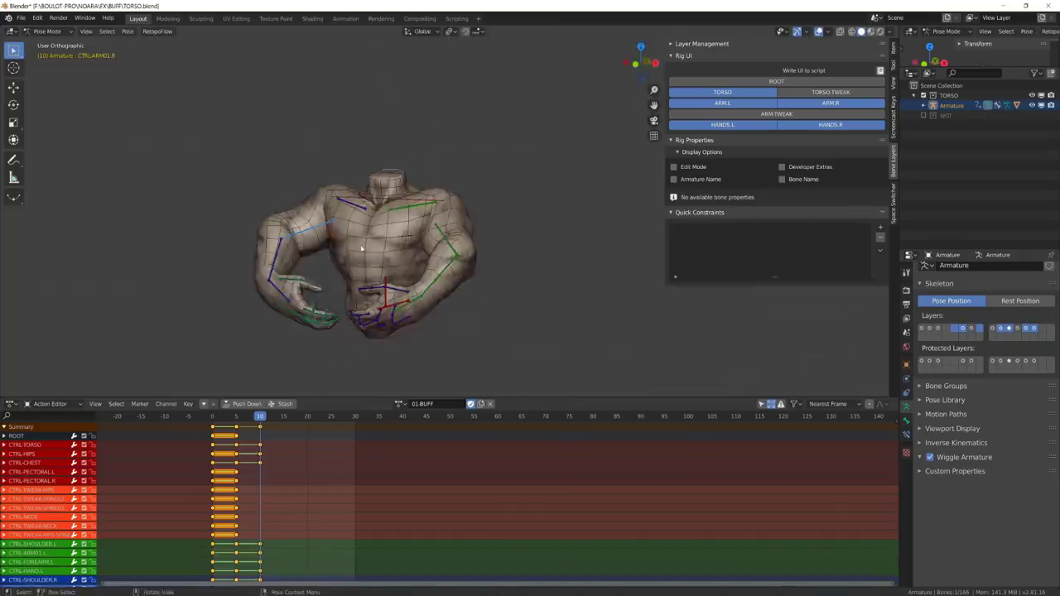
pyautogui.press('r')
pyautogui.moveTo(331, 236); pyautogui.dragTo(416, 258, button='middle')
pyautogui.press('r')
pyautogui.click(503, 269)
# - Rotate CTRL-HAND.R slightly at frame 10
pyautogui.click(454, 286)
pyautogui.press('r')
pyautogui.click(454, 272)
# - Keyframe all the controls at frame 10 and go to frame 15
pyautogui.press('a')
pyautogui.moveTo(660, 511); pyautogui.dragTo(646, 554, button='middle')
pyautogui.moveTo(222, 417); pyautogui.dragTo(269, 428)
pyautogui.press('KP_3')
pyautogui.press('KP_1')
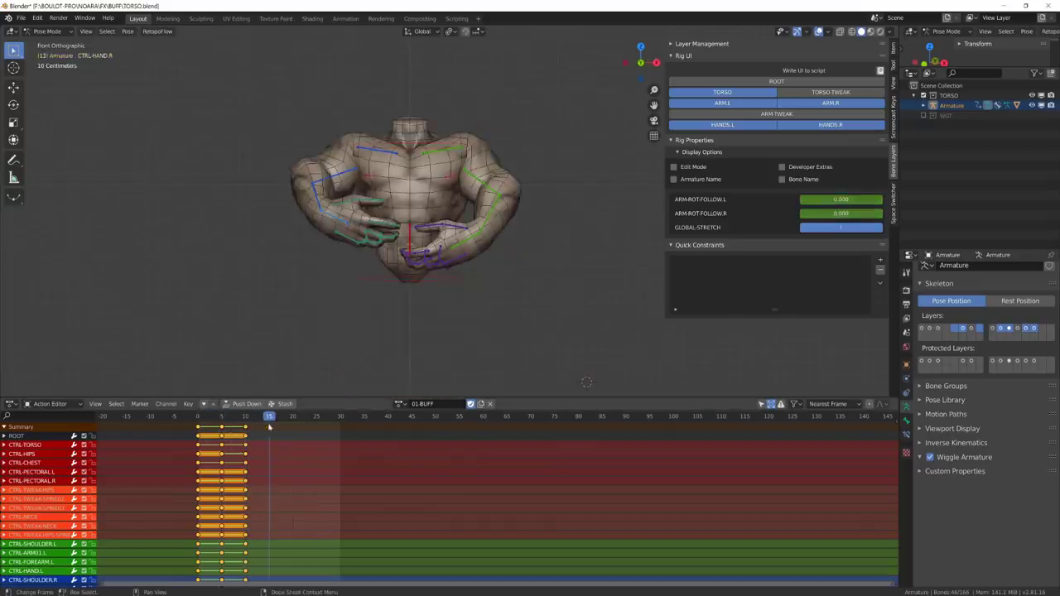
# - Move CTRL-TORSO along the global Z axis in the right side view at frame 15
pyautogui.press('KP_3')
pyautogui.click(509, 263)
pyautogui.scroll(-3, 518, 265)
pyautogui.press('g')
pyautogui.press('z')
pyautogui.click(533, 252)
# - Rotate CTRL-CHEST and CTRL-HIPS in the right side view at frame 15
pyautogui.click(524, 180)
pyautogui.click(500, 226)
pyautogui.press('r')
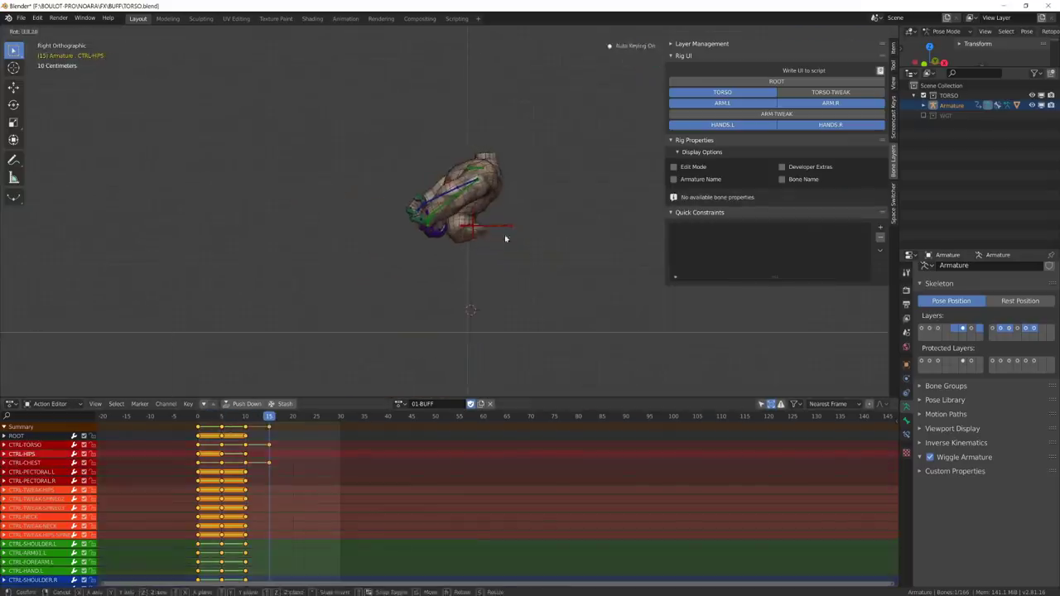
pyautogui.click(504, 234)
pyautogui.moveTo(504, 234); pyautogui.dragTo(547, 248, button='middle')
# - Rotate CTRL-SHOULDER.R and CTRL-SHOULDER.L as seen from above at frame 15
pyautogui.click(489, 135)
pyautogui.click(373, 135)
pyautogui.moveTo(364, 124); pyautogui.dragTo(304, 155, button='middle')
pyautogui.press('r')
pyautogui.click(491, 192)
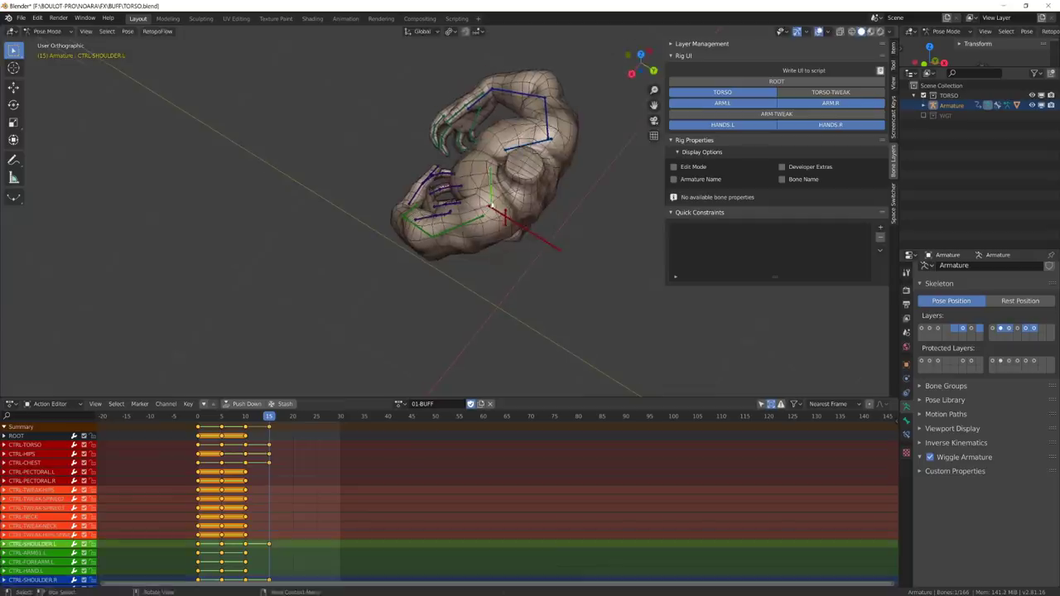
pyautogui.press('r')
pyautogui.click(495, 204)
# - Rotate CTRL-ARM01.L to swing the left arm up beside the head position at frame 15
pyautogui.moveTo(494, 204); pyautogui.dragTo(580, 273, button='middle')
pyautogui.press('r')
pyautogui.moveTo(589, 374); pyautogui.dragTo(465, 366, button='middle')
pyautogui.press('r')
pyautogui.click(513, 146)
pyautogui.moveTo(513, 146); pyautogui.dragTo(541, 158, button='middle')
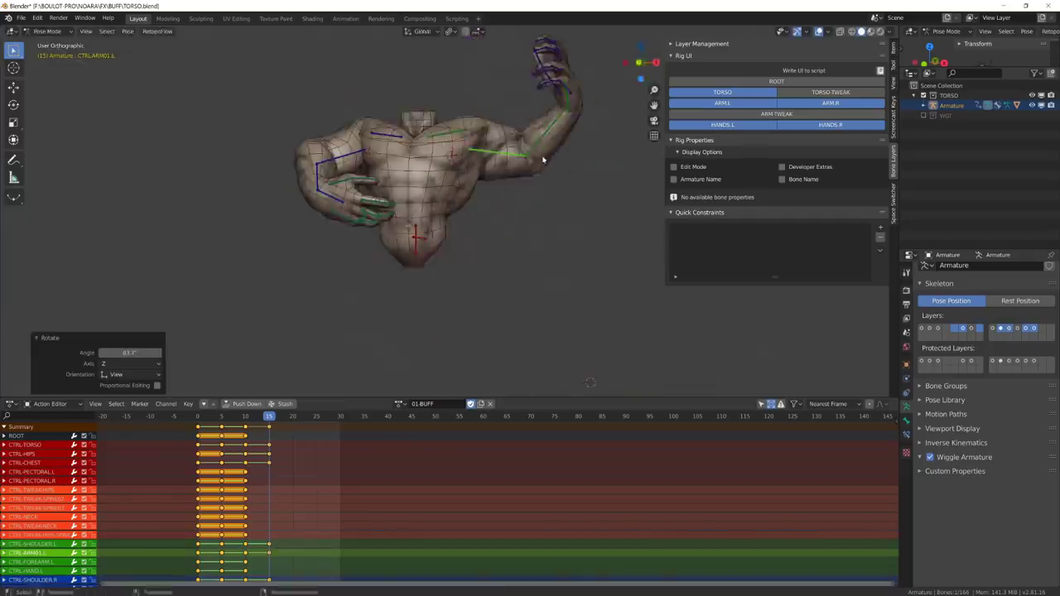
pyautogui.press('r')
pyautogui.click(526, 116)
# - Rotate CTRL-ARM01.R to raise the right arm overhead at frame 15
pyautogui.click(335, 148)
pyautogui.moveTo(335, 147); pyautogui.dragTo(431, 158, button='middle')
pyautogui.press('r')
pyautogui.click(415, 383)
pyautogui.moveTo(414, 383); pyautogui.dragTo(525, 246, button='middle')
# - Refine the rotations of CTRL-ARM01.L and CTRL-ARM01.R so both raised arms curve over the neck
pyautogui.click(586, 300)
pyautogui.press('r')
pyautogui.click(574, 290)
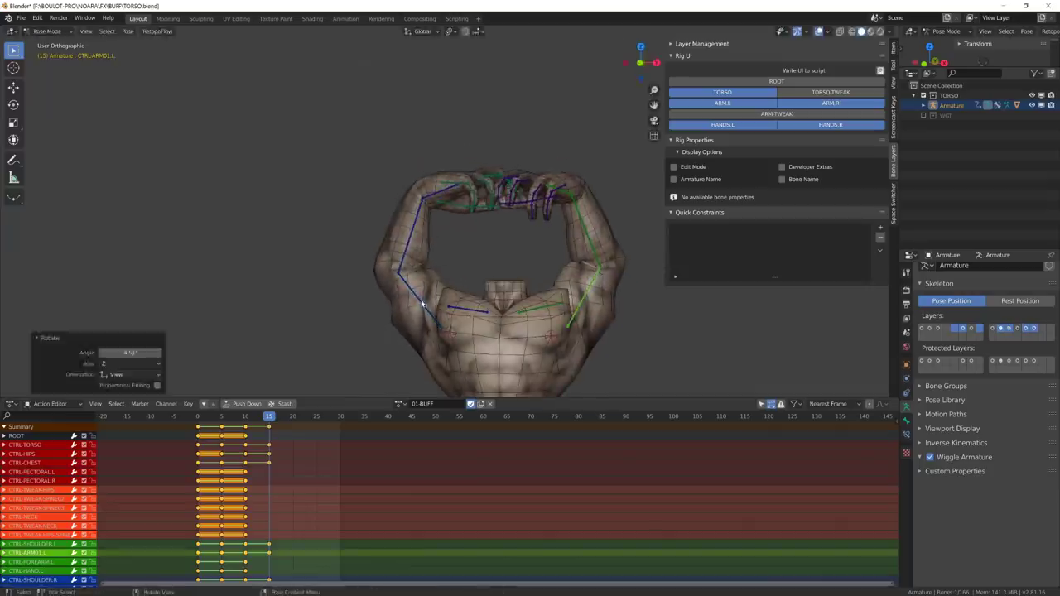
pyautogui.click(426, 303)
pyautogui.press('r')
pyautogui.click(439, 303)
# - Rotate CTRL-SHOULDER.R and CTRL-SHOULDER.L upward to lift both shoulders at frame 15
pyautogui.click(457, 308)
pyautogui.press('r')
pyautogui.click(472, 286)
pyautogui.press('r')
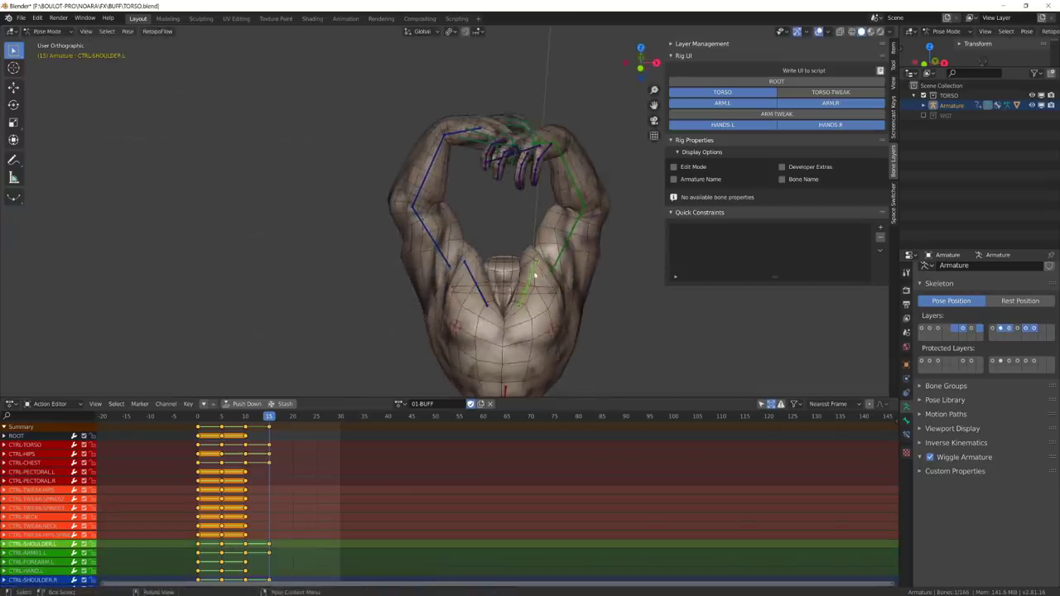
# - Refine the rotations of the shoulder controls at frame 15 beneath the raised arms
pyautogui.click(535, 271)
pyautogui.keyDown('alt'); pyautogui.moveTo(535, 271); pyautogui.dragTo(490, 260, button='middle'); pyautogui.keyUp('alt')
pyautogui.click(492, 280)
pyautogui.press('r')
pyautogui.click(501, 249)
pyautogui.click(501, 228)
pyautogui.click(572, 177)
pyautogui.keyDown('alt'); pyautogui.moveTo(509, 217); pyautogui.dragTo(613, 178, button='middle'); pyautogui.keyUp('alt')
# - Rotate the right forearm and hand controls at frame 15 so the wrist straightens and the hand extends upward
pyautogui.click(394, 195)
pyautogui.press('r')
pyautogui.moveTo(393, 157); pyautogui.dragTo(439, 124, button='middle')
pyautogui.click(397, 91)
pyautogui.moveTo(398, 91); pyautogui.dragTo(433, 154, button='middle')
pyautogui.click(468, 207)
pyautogui.press('r')
pyautogui.click(433, 171)
# - Select the right finger and thumb controls and rotate them so the hand opens in a relaxed curve
pyautogui.press('c')
pyautogui.moveTo(433, 154); pyautogui.dragTo(443, 140)
pyautogui.rightClick(442, 139)
pyautogui.moveTo(443, 139); pyautogui.dragTo(489, 166, button='middle')
pyautogui.press('r')
pyautogui.click(495, 154)
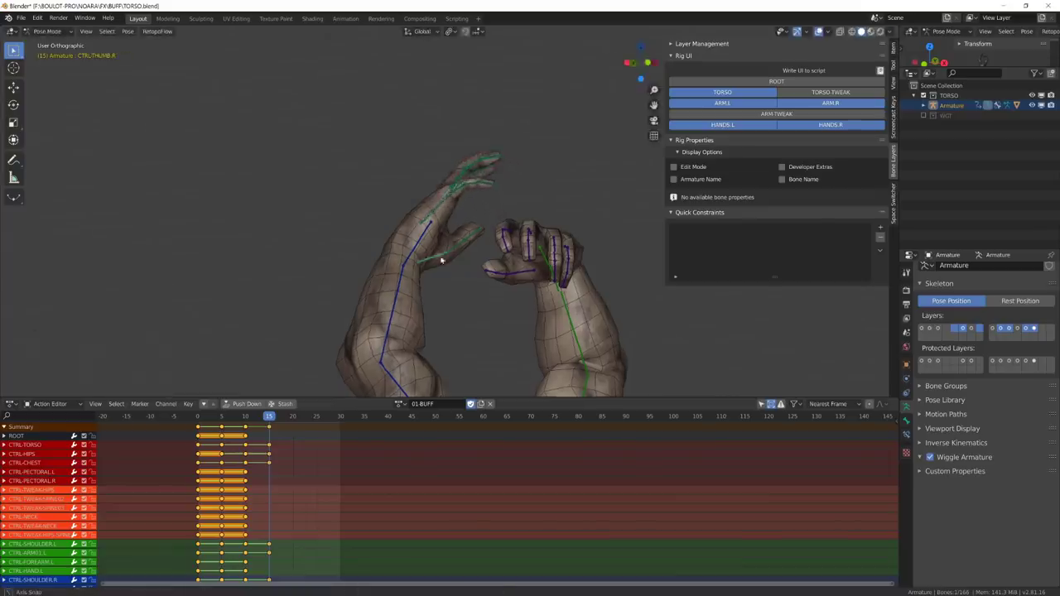
pyautogui.moveTo(441, 260)
pyautogui.mouseDown(button='middle')
pyautogui.moveTo(381, 222)
pyautogui.moveTo(448, 248)
pyautogui.mouseUp(button='middle')
pyautogui.press('r')
pyautogui.click(406, 193)
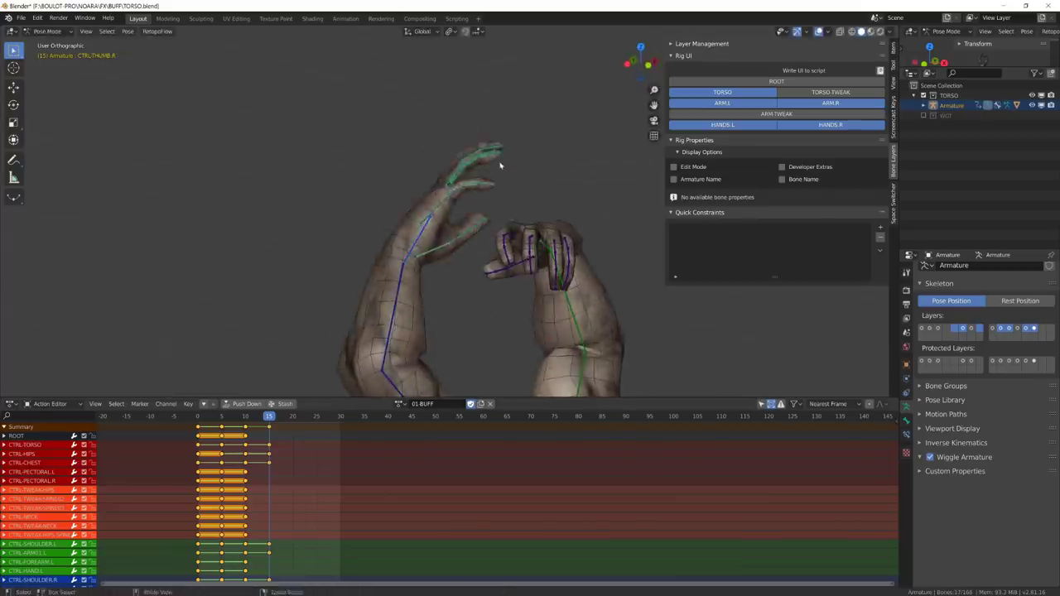
# - Copy the right hand's pose and paste it mirrored onto the left hand
pyautogui.hotkey('ctrl', 'c')
pyautogui.hotkey('ctrl', 'shift', 'v')
pyautogui.scroll(-4, 499, 166)
pyautogui.moveTo(499, 165); pyautogui.dragTo(603, 320, button='middle')
pyautogui.click(489, 234)
pyautogui.moveTo(536, 295); pyautogui.dragTo(508, 288, button='middle')
pyautogui.click(508, 288)
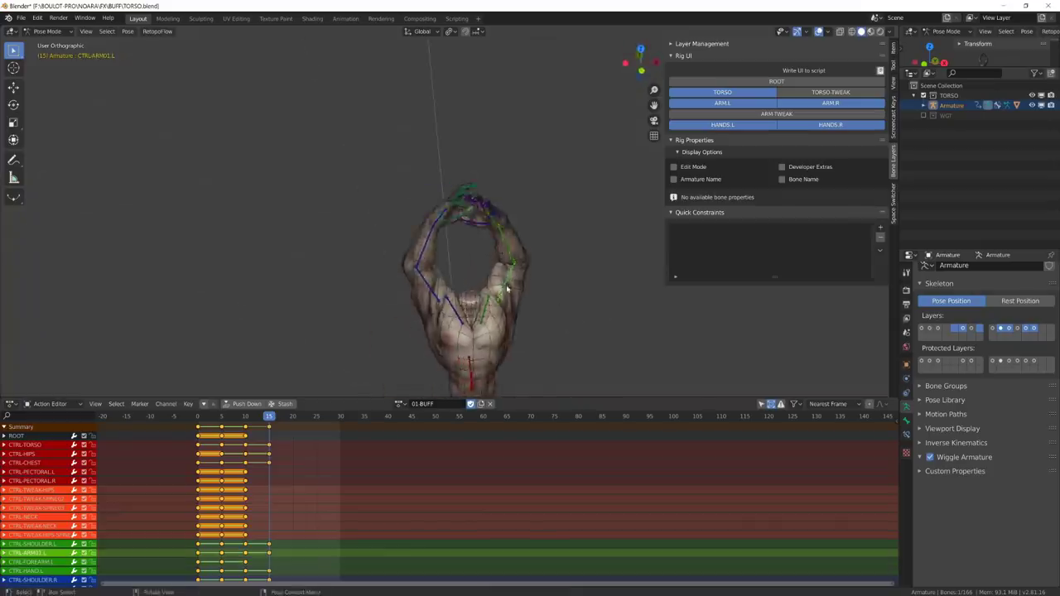
# - Rotate CTRL-ARM01.L at frame 15 to adjust the raised left upper arm
pyautogui.click(552, 276)
pyautogui.click(491, 242)
pyautogui.moveTo(491, 242); pyautogui.dragTo(571, 186, button='middle')
pyautogui.click(895, 84)
pyautogui.click(893, 49)
pyautogui.click(894, 162)
pyautogui.moveTo(580, 290); pyautogui.dragTo(480, 180, button='middle')
pyautogui.press('r')
pyautogui.click(530, 222)
# - Rotate CTRL-FOREARM.L and CTRL-HAND.L so the left hand meets the right one overhead at frame 15
pyautogui.scroll(2, 480, 180)
pyautogui.click(530, 235)
pyautogui.press('r')
pyautogui.moveTo(531, 235)
pyautogui.mouseDown(button='middle')
pyautogui.moveTo(530, 187)
pyautogui.moveTo(487, 232)
pyautogui.moveTo(448, 178)
pyautogui.moveTo(524, 237)
pyautogui.mouseUp(button='middle')
pyautogui.click(524, 199)
pyautogui.press('r')
pyautogui.click(439, 158)
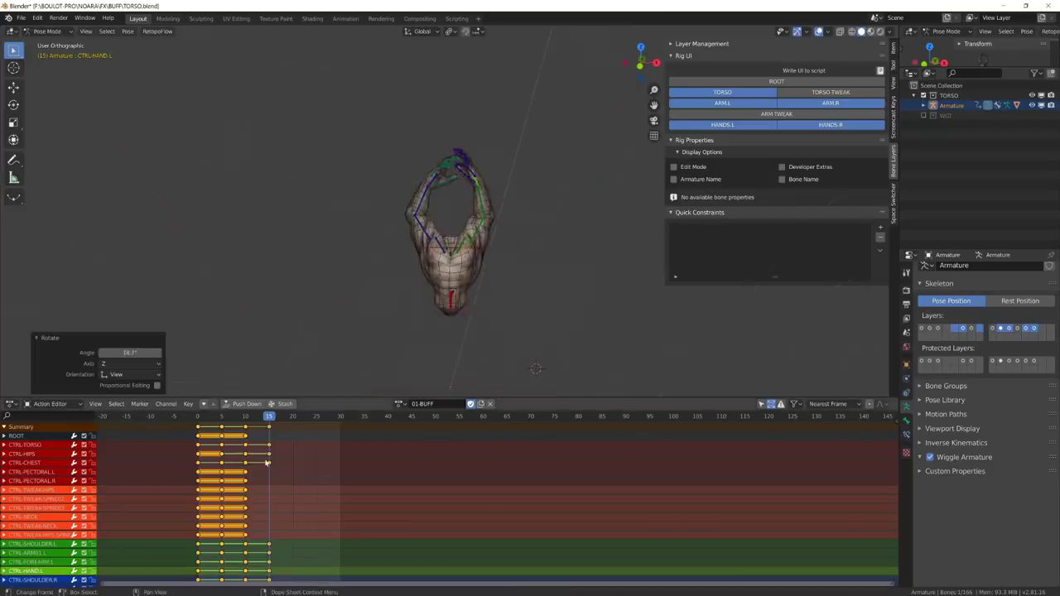
# - Keyframe the whole pose at frame 15 and lower CTRL-TORSO along Z at frame 20
pyautogui.moveTo(400, 256); pyautogui.dragTo(299, 350, button='middle')
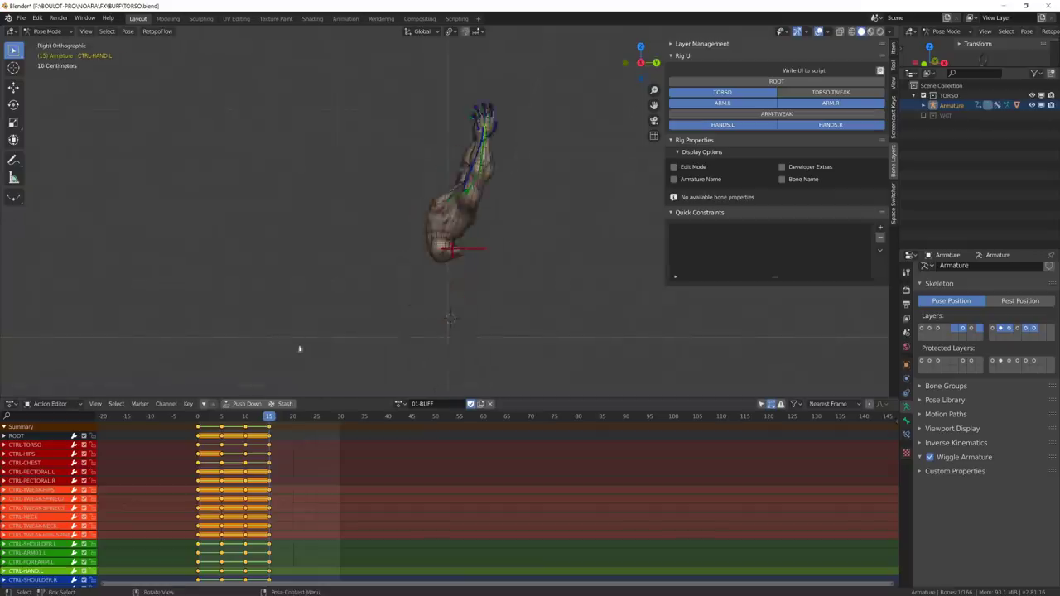
pyautogui.press('space')
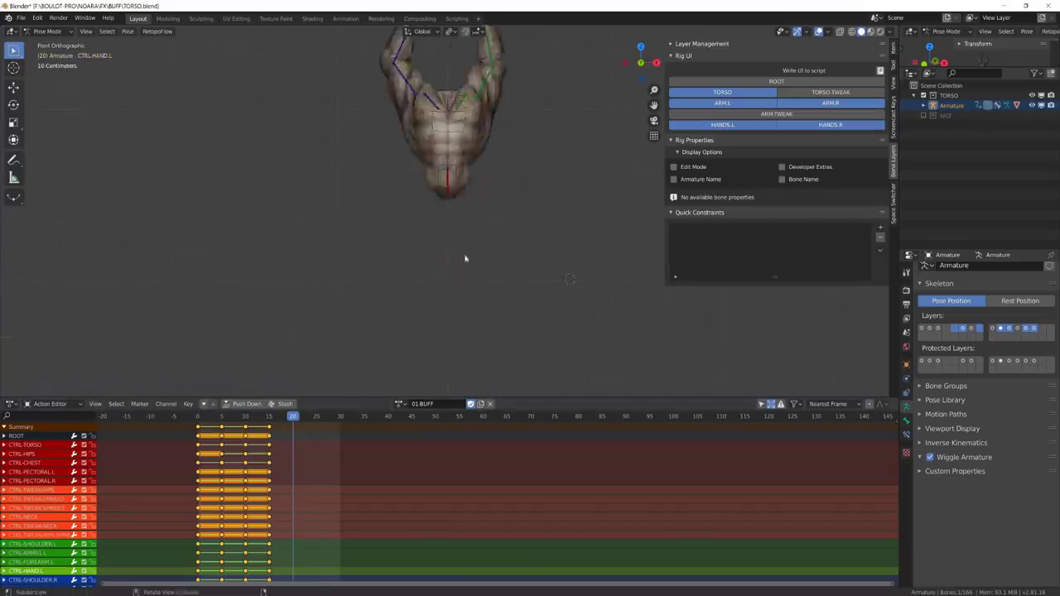
pyautogui.moveTo(466, 259); pyautogui.dragTo(398, 253, button='middle')
pyautogui.click(478, 187)
pyautogui.press('g')
pyautogui.press('z')
pyautogui.click(476, 262)
# - Rotate CTRL-SHOULDER.L and CTRL-SHOULDER.R downward to drop both shoulders at frame 20
pyautogui.moveTo(475, 263); pyautogui.dragTo(542, 257, button='middle')
pyautogui.click(469, 172)
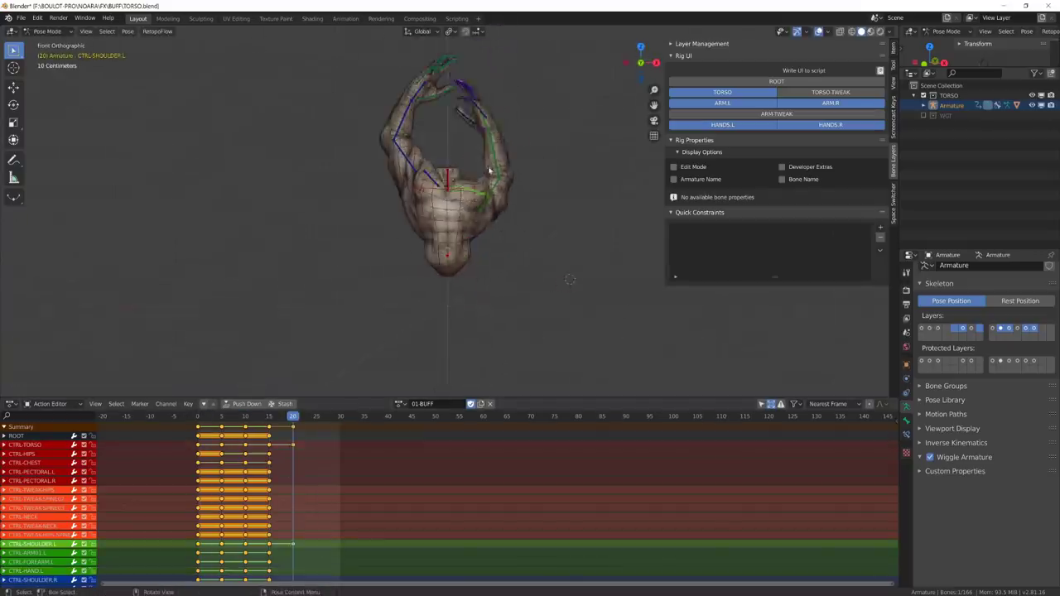
pyautogui.scroll(2, 489, 170)
pyautogui.click(412, 177)
pyautogui.click(485, 181)
pyautogui.press('r')
pyautogui.press('z')
pyautogui.keyDown('alt'); pyautogui.moveTo(484, 181); pyautogui.dragTo(476, 204, button='middle'); pyautogui.keyUp('alt')
pyautogui.click(414, 199)
pyautogui.press('r')
pyautogui.press('z')
# - Fine-tune the rotations of both shoulder controls so the collarbones sit nearly level at frame 20
pyautogui.click(485, 181)
pyautogui.press('r')
pyautogui.click(499, 170)
pyautogui.click(410, 180)
pyautogui.press('r')
pyautogui.click(399, 172)
pyautogui.click(499, 177)
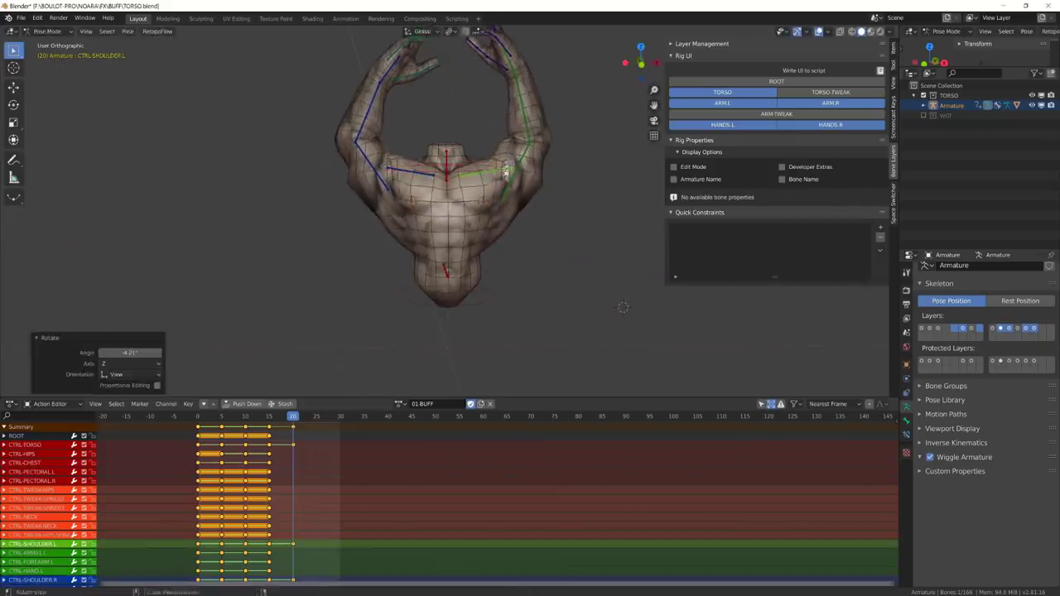
# - Rotate CTRL-CHEST and CTRL-HIPS to adjust the torso's bend at frame 20
pyautogui.moveTo(506, 170); pyautogui.dragTo(572, 168, button='middle')
pyautogui.click(446, 166)
pyautogui.keyDown('alt'); pyautogui.moveTo(446, 166); pyautogui.dragTo(488, 164, button='middle'); pyautogui.keyUp('alt')
pyautogui.press('r')
pyautogui.click(510, 157)
pyautogui.click(469, 277)
pyautogui.press('r')
pyautogui.click(476, 286)
pyautogui.keyDown('alt'); pyautogui.moveTo(476, 274); pyautogui.dragTo(515, 269, button='middle'); pyautogui.keyUp('alt')
# - Rotate CTRL-ARM01.L to bring the left upper arm down and out to the side at frame 20
pyautogui.click(534, 184)
pyautogui.press('r')
pyautogui.moveTo(572, 178); pyautogui.dragTo(542, 207, button='middle')
pyautogui.click(579, 176)
pyautogui.moveTo(580, 177); pyautogui.dragTo(498, 174, button='middle')
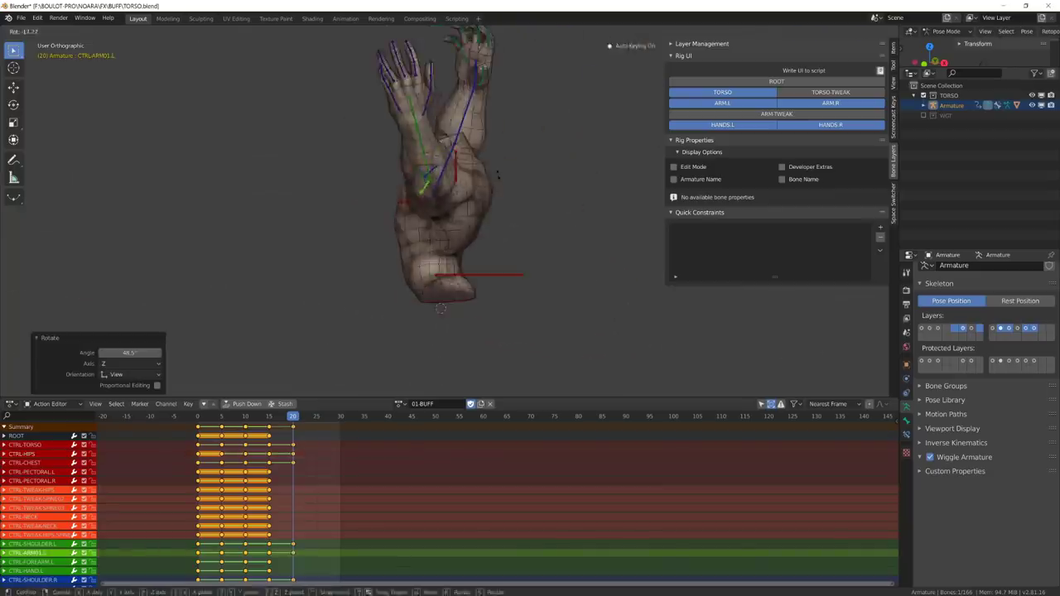
pyautogui.click(474, 177)
pyautogui.press('r')
pyautogui.click(439, 191)
pyautogui.press('r')
pyautogui.click(435, 194)
pyautogui.moveTo(439, 196); pyautogui.dragTo(525, 200, button='middle')
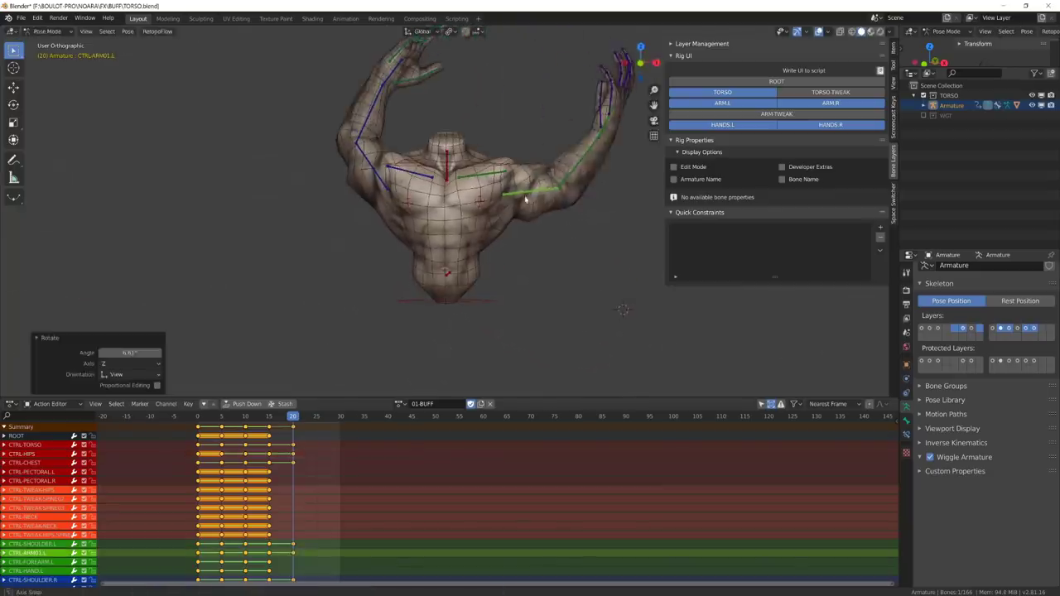
# - Rotate CTRL-FOREARM.L to bend the left elbow and bring the forearm inward at frame 20
pyautogui.click(574, 159)
pyautogui.press('r')
pyautogui.press('z')
pyautogui.press('z')
pyautogui.click(623, 309)
pyautogui.moveTo(623, 309); pyautogui.dragTo(525, 259, button='middle')
pyautogui.click(489, 215)
pyautogui.press('r')
pyautogui.click(511, 208)
# - Refine the rotations of CTRL-ARM01.L and CTRL-SHOULDER.L for the left arm's flexed pose at frame 20
pyautogui.click(518, 199)
pyautogui.press('r')
pyautogui.click(564, 178)
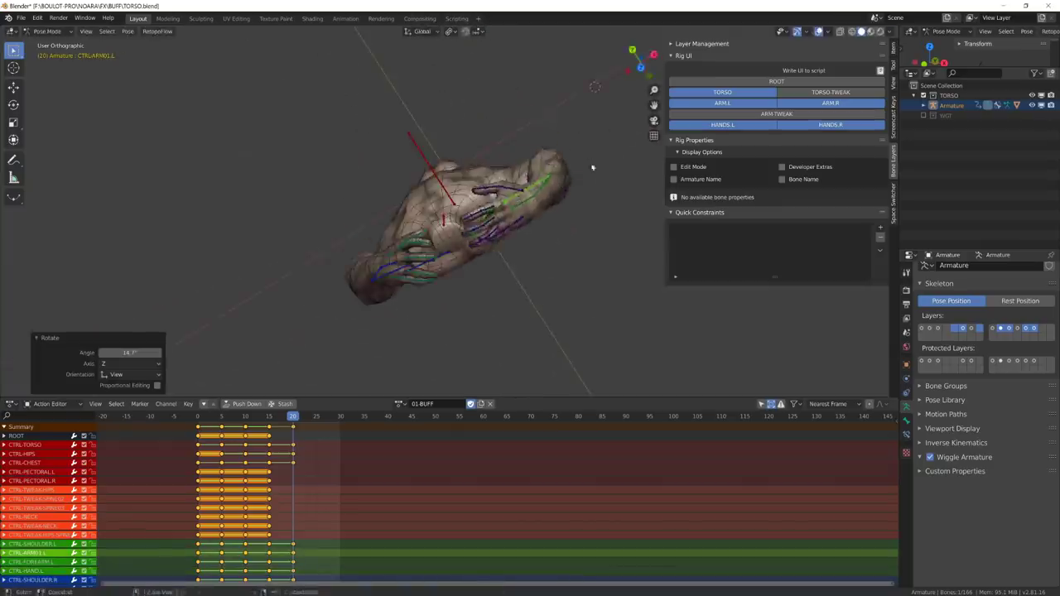
pyautogui.moveTo(594, 165); pyautogui.dragTo(573, 211, button='middle')
pyautogui.press('r')
pyautogui.click(558, 158)
pyautogui.click(487, 173)
pyautogui.press('r')
pyautogui.click(497, 170)
pyautogui.moveTo(497, 170); pyautogui.dragTo(535, 189, button='middle')
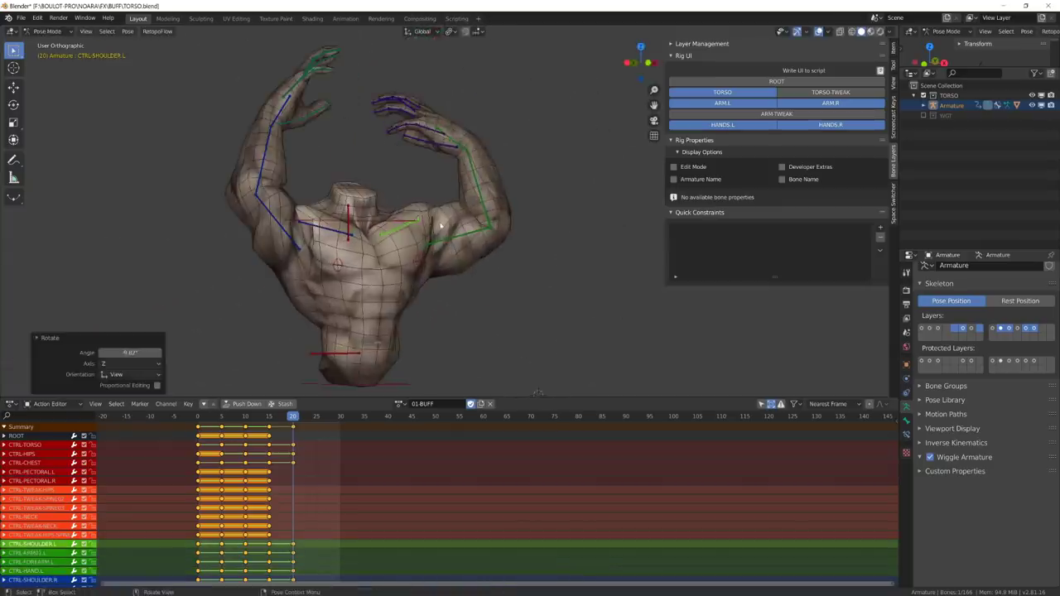
# - Rotate CTRL-HAND.L to bend the left wrist inward toward the neck at frame 20
pyautogui.click(433, 134)
pyautogui.press('r')
pyautogui.rightClick(421, 168)
pyautogui.scroll(2, 421, 168)
pyautogui.press('r')
pyautogui.keyDown('shift'); pyautogui.moveTo(421, 168); pyautogui.dragTo(500, 147, button='middle'); pyautogui.keyUp('shift')
pyautogui.click(473, 193)
pyautogui.press('r')
pyautogui.click(484, 193)
# - Rotate the left hand's finger controls to start curling the fingers at frame 20
pyautogui.click(485, 230)
pyautogui.click(471, 214)
pyautogui.press('r')
pyautogui.click(500, 203)
pyautogui.click(486, 217)
pyautogui.scroll(4, 488, 219)
pyautogui.press('r')
pyautogui.click(530, 238)
pyautogui.click(530, 173)
pyautogui.click(525, 166)
pyautogui.press('r')
# - Rotate the remaining left finger joints to close the fingers into a fist at frame 20
pyautogui.moveTo(563, 204); pyautogui.dragTo(502, 274, button='middle')
pyautogui.press('r')
pyautogui.click(522, 140)
pyautogui.click(587, 196)
pyautogui.press('r')
pyautogui.click(584, 248)
pyautogui.click(518, 262)
pyautogui.press('r')
pyautogui.click(538, 269)
# - Rotate the left thumb controls, including CTRL-THUMB02.L, to fold the thumb toward the curled fingers
pyautogui.press('r')
pyautogui.click(378, 135)
pyautogui.moveTo(358, 159); pyautogui.dragTo(456, 266, button='middle')
pyautogui.press('r')
pyautogui.click(412, 142)
pyautogui.click(352, 266)
pyautogui.click(456, 266)
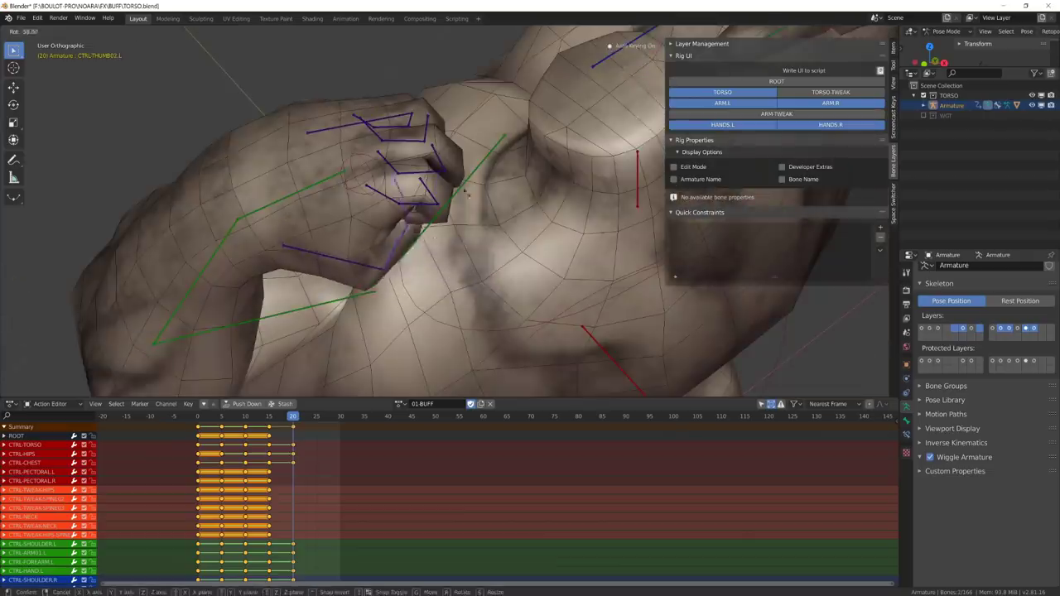
# - Refine the bend of the left thumb's joints against the fist
pyautogui.moveTo(352, 160); pyautogui.dragTo(364, 141, button='middle')
pyautogui.click(454, 226)
pyautogui.click(364, 211)
pyautogui.press('r')
pyautogui.click(377, 194)
# - Adjust the left hand's orientation at the wrist with CTRL-HAND.L at frame 20
pyautogui.click(343, 156)
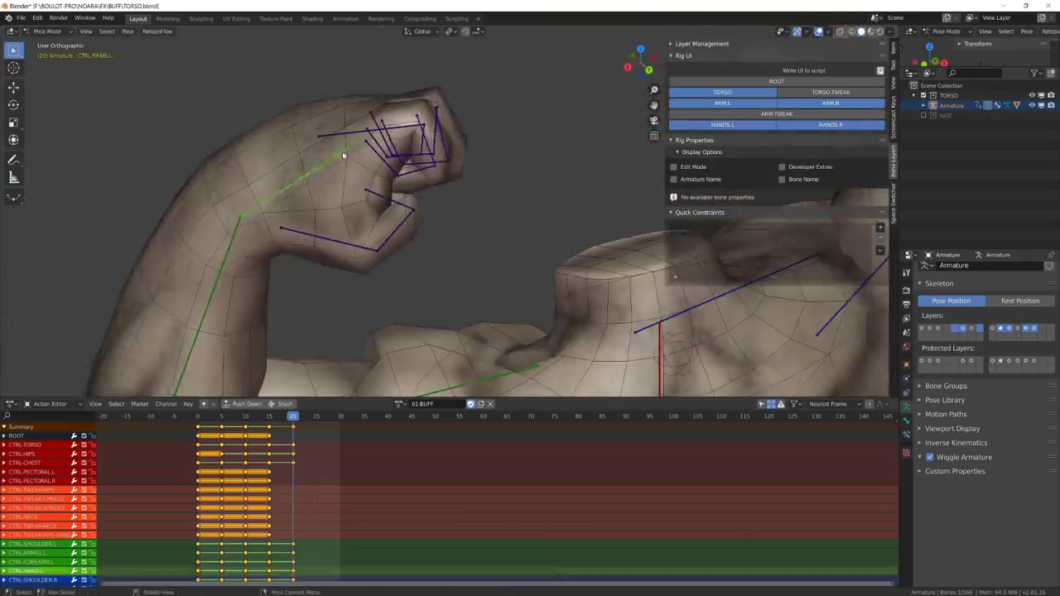
pyautogui.moveTo(431, 132)
pyautogui.mouseDown(button='middle')
pyautogui.moveTo(350, 152)
pyautogui.moveTo(430, 147)
pyautogui.mouseUp(button='middle')
pyautogui.click(400, 149)
pyautogui.press('r')
pyautogui.click(433, 90)
pyautogui.moveTo(432, 89); pyautogui.dragTo(418, 238, button='middle')
# - Rotate the left thumb base CTRL-THUMB.L and neighbouring finger controls to tighten the fist
pyautogui.click(419, 238)
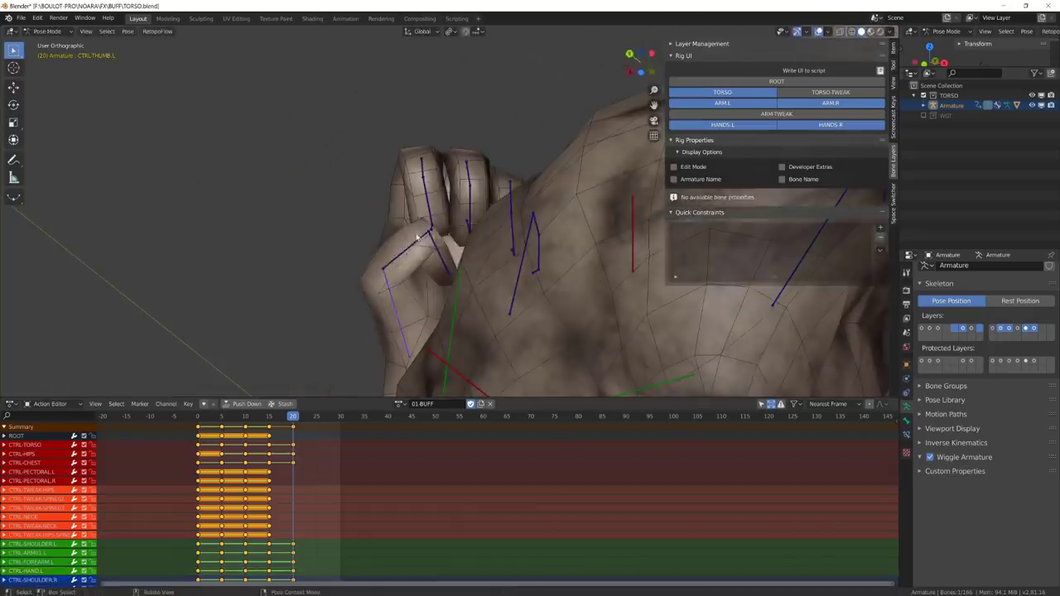
pyautogui.moveTo(406, 279); pyautogui.dragTo(407, 291, button='middle')
pyautogui.click(490, 177)
pyautogui.moveTo(490, 178); pyautogui.dragTo(463, 207, button='middle')
pyautogui.press('r')
pyautogui.click(502, 195)
pyautogui.click(464, 207)
# - Copy the left hand's finger pose and paste it mirrored onto the right hand
pyautogui.moveTo(432, 146); pyautogui.dragTo(524, 247)
pyautogui.moveTo(523, 247)
pyautogui.mouseDown(button='middle')
pyautogui.moveTo(468, 234)
pyautogui.moveTo(483, 232)
pyautogui.moveTo(490, 246)
pyautogui.moveTo(497, 222)
pyautogui.moveTo(520, 228)
pyautogui.mouseUp(button='middle')
pyautogui.hotkey('ctrl', 'c')
pyautogui.hotkey('ctrl', 'shift', 'v')
# - Rotate the left hand control CTRL-HAND.L, including about the global Z axis, to turn the fist inward
pyautogui.click(497, 222)
pyautogui.press('r')
pyautogui.click(489, 225)
pyautogui.press('r')
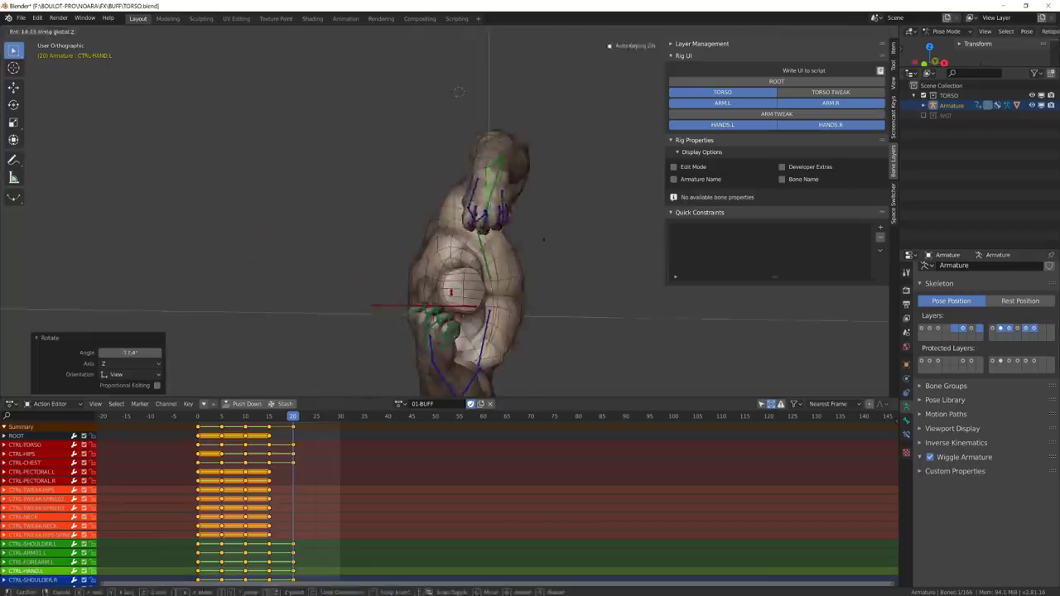
pyautogui.click(464, 198)
pyautogui.moveTo(464, 199); pyautogui.dragTo(497, 227, button='middle')
pyautogui.press('r')
# - Copy the left arm and hand pose and paste it mirrored onto the right side
pyautogui.press('c')
pyautogui.moveTo(465, 235); pyautogui.dragTo(497, 278)
pyautogui.moveTo(497, 278); pyautogui.dragTo(442, 228, button='middle')
pyautogui.keyDown('shift'); pyautogui.click(442, 282); pyautogui.keyUp('shift')
pyautogui.hotkey('ctrl', 'c')
pyautogui.hotkey('ctrl', 'shift', 'v')
# - Rotate the arm controls to refine the flexed double-biceps pose at frame 20
pyautogui.click(439, 220)
pyautogui.press('r')
pyautogui.click(376, 222)
pyautogui.press('r')
pyautogui.click(359, 199)
pyautogui.moveTo(359, 199); pyautogui.dragTo(414, 307, button='middle')
pyautogui.press('r')
pyautogui.click(336, 310)
# - Rotate the arm and shoulder controls, including CTRL-SHOULDER.L, about the global Z axis
pyautogui.press('r')
pyautogui.press('z')
pyautogui.click(431, 314)
pyautogui.click(460, 236)
pyautogui.press('r')
pyautogui.press('z')
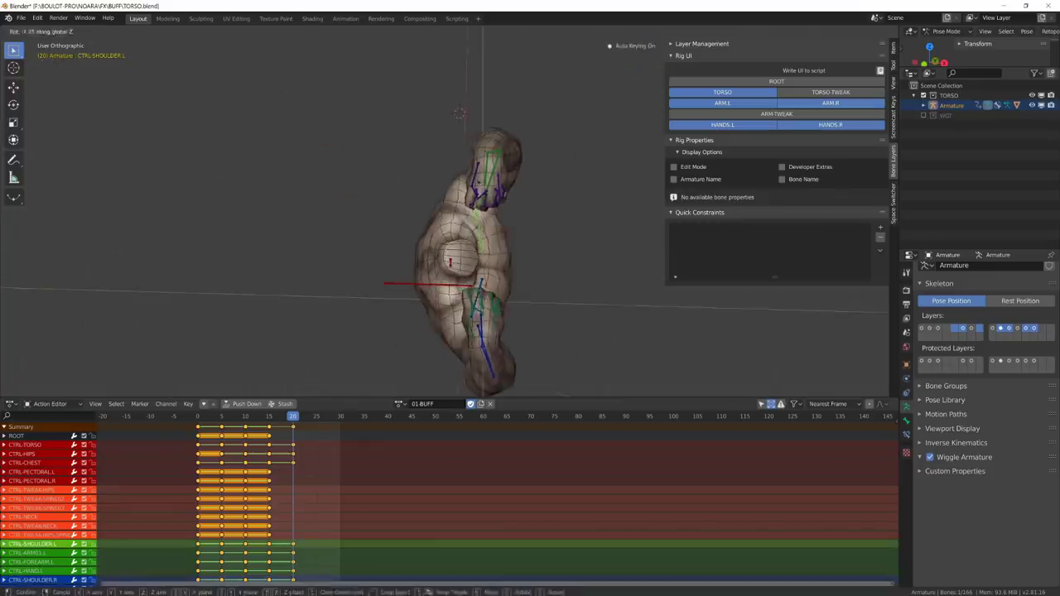
pyautogui.click(439, 166)
# - Insert keyframes for all control bones at frame 20
pyautogui.press('KP_1')
pyautogui.click(369, 228)
pyautogui.press('i')
pyautogui.click(280, 495)
pyautogui.press('KP_3')
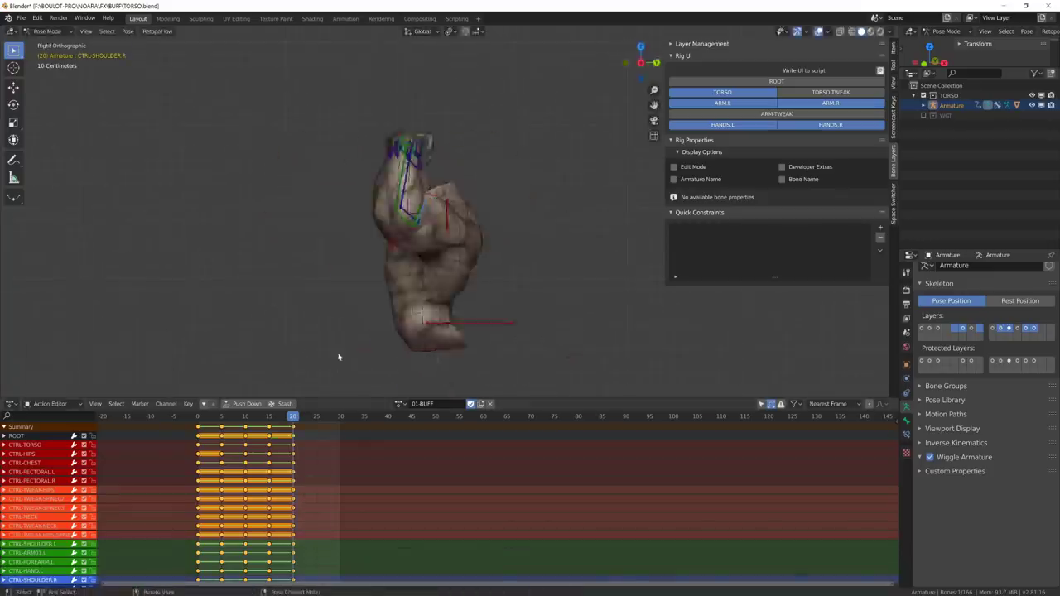
# - Play back the action from frame 0 to check the motion up to the flexed pose
pyautogui.click(418, 261)
pyautogui.moveTo(418, 261); pyautogui.dragTo(530, 268, button='middle')
pyautogui.click(389, 464)
pyautogui.click(222, 373)
pyautogui.press('space')
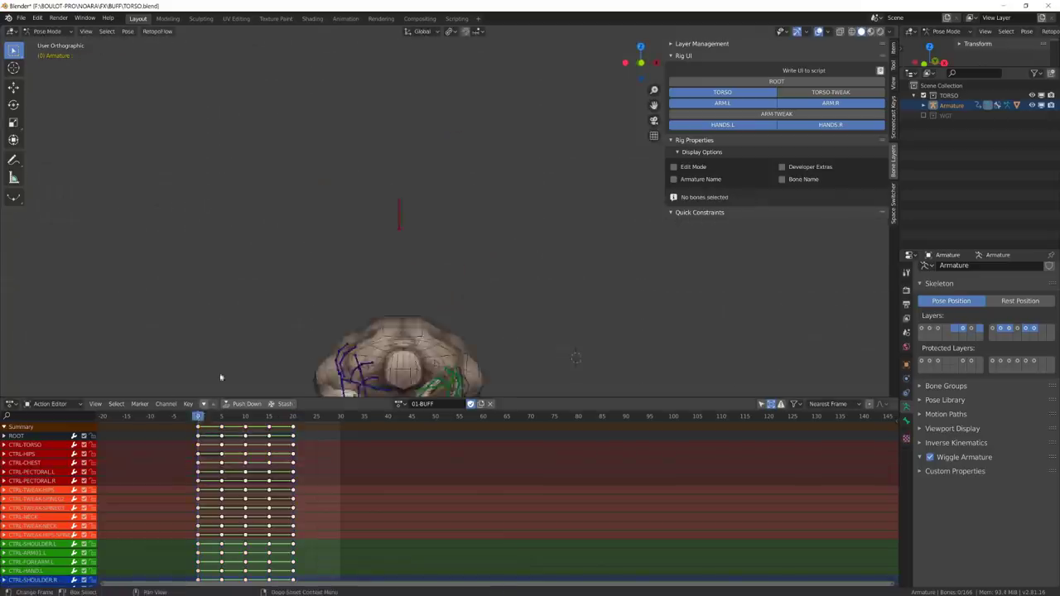
pyautogui.scroll(-3, 236, 364)
pyautogui.press('space')
# - Duplicate the frame 20 keyframes of all controls to frame 30 to hold the flexed pose
pyautogui.click(294, 417)
pyautogui.scroll(9, 259, 445)
pyautogui.moveTo(256, 445); pyautogui.dragTo(397, 445, button='middle')
pyautogui.click(232, 429)
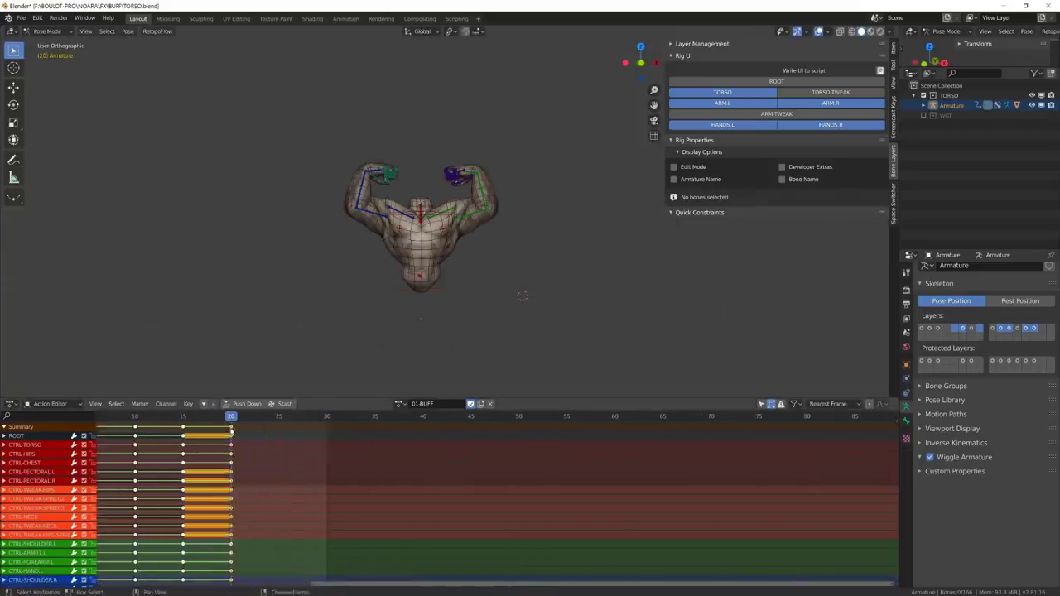
pyautogui.hotkey('shift', 'd')
pyautogui.click(328, 434)
# - Rotate the left shoulder control CTRL-SHOULDER.L slightly at frame 25
pyautogui.scroll(3, 332, 332)
pyautogui.click(280, 417)
pyautogui.click(501, 166)
pyautogui.press('r')
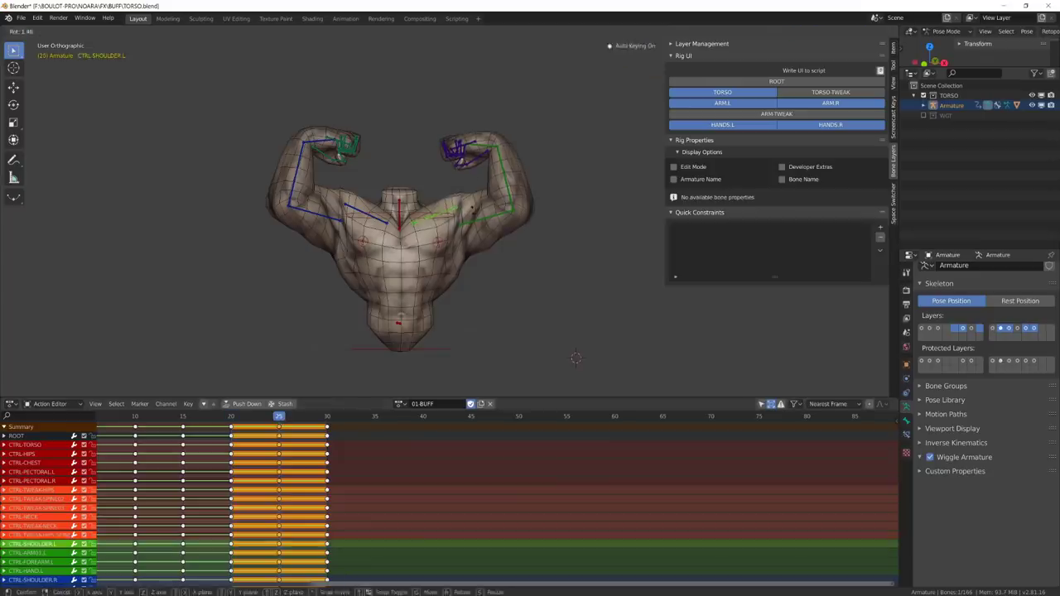
pyautogui.click(499, 170)
# - Rotate the right shoulder and arm controls at frame 25 to balance the left side
pyautogui.click(300, 159)
pyautogui.press('r')
pyautogui.click(302, 161)
pyautogui.press('r')
pyautogui.click(303, 161)
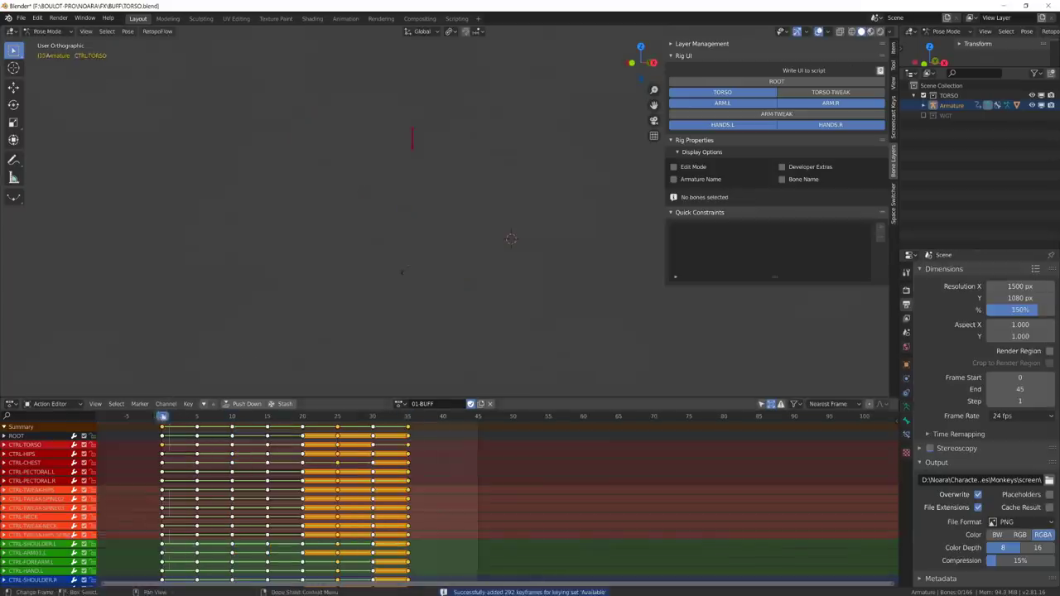
# - Retime the action by moving the final keyframes later and shifting the keys from frame 20 onward about three frames earlier
pyautogui.press('g')
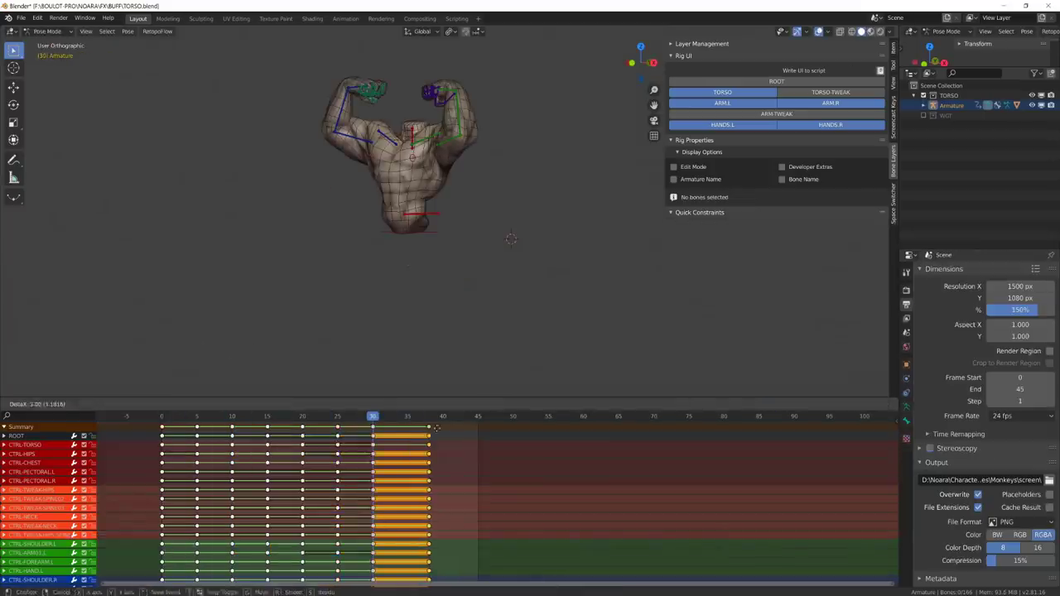
pyautogui.moveTo(191, 420); pyautogui.dragTo(283, 438)
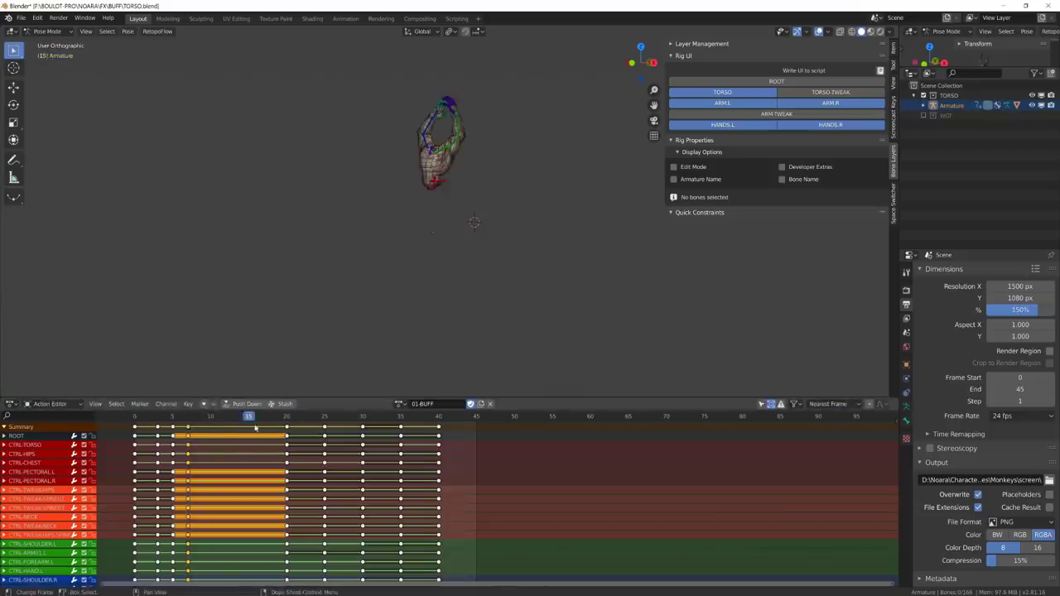
pyautogui.moveTo(461, 453); pyautogui.dragTo(277, 421)
pyautogui.press('g')
pyautogui.click(255, 434)
pyautogui.moveTo(202, 421); pyautogui.dragTo(125, 437)
pyautogui.press('space')
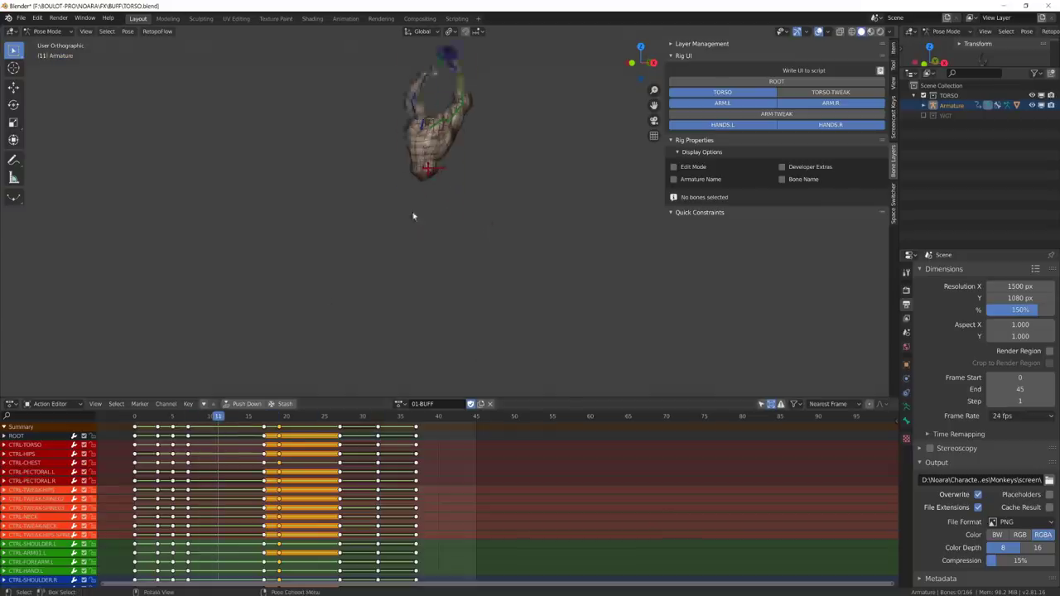
# - Create a breakdown pose for CTRL-TORSO between frames 7 and 17 and move its key to frame 13
pyautogui.scroll(1, 414, 216)
pyautogui.click(423, 163)
pyautogui.click(246, 445)
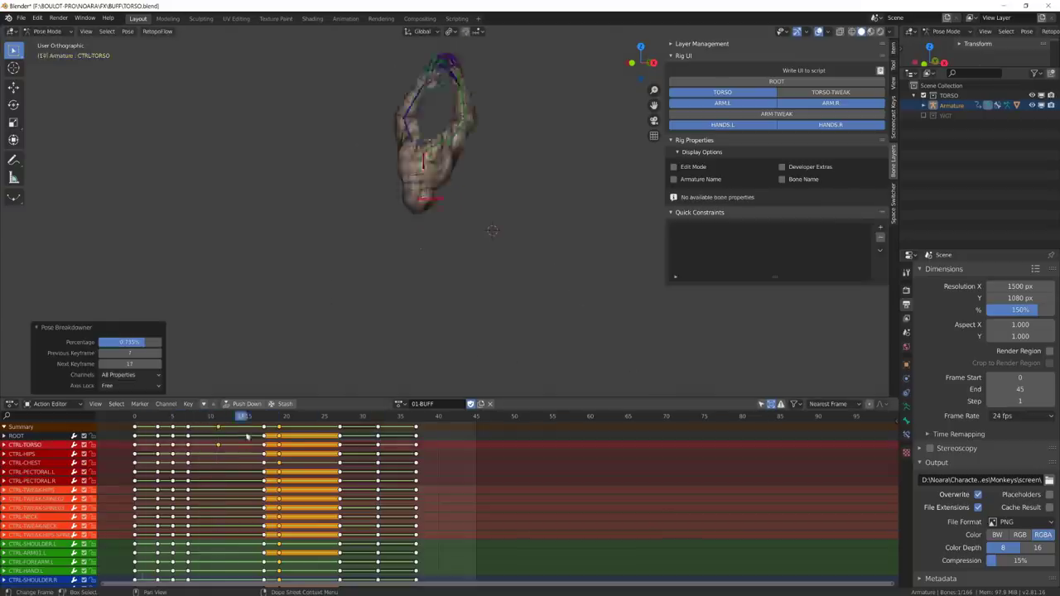
pyautogui.moveTo(217, 446); pyautogui.dragTo(233, 446)
pyautogui.click(233, 416)
# - Rotate CTRL-CHEST by about 2° and reposition it at frame 13
pyautogui.press('KP_3')
pyautogui.click(439, 164)
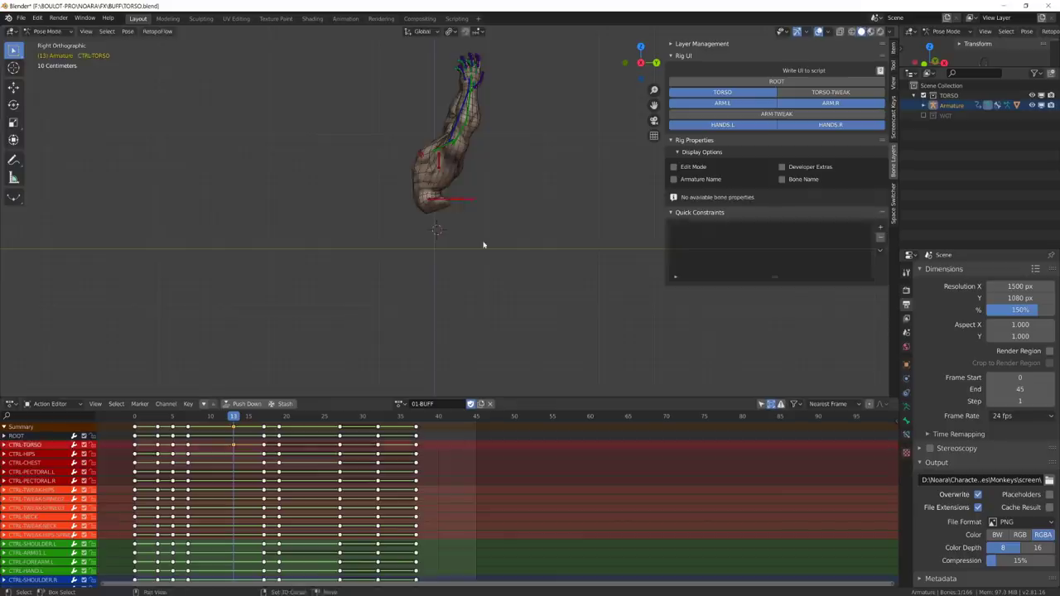
pyautogui.click(791, 166)
pyautogui.scroll(3, 461, 138)
pyautogui.click(454, 137)
pyautogui.press('r')
pyautogui.click(451, 132)
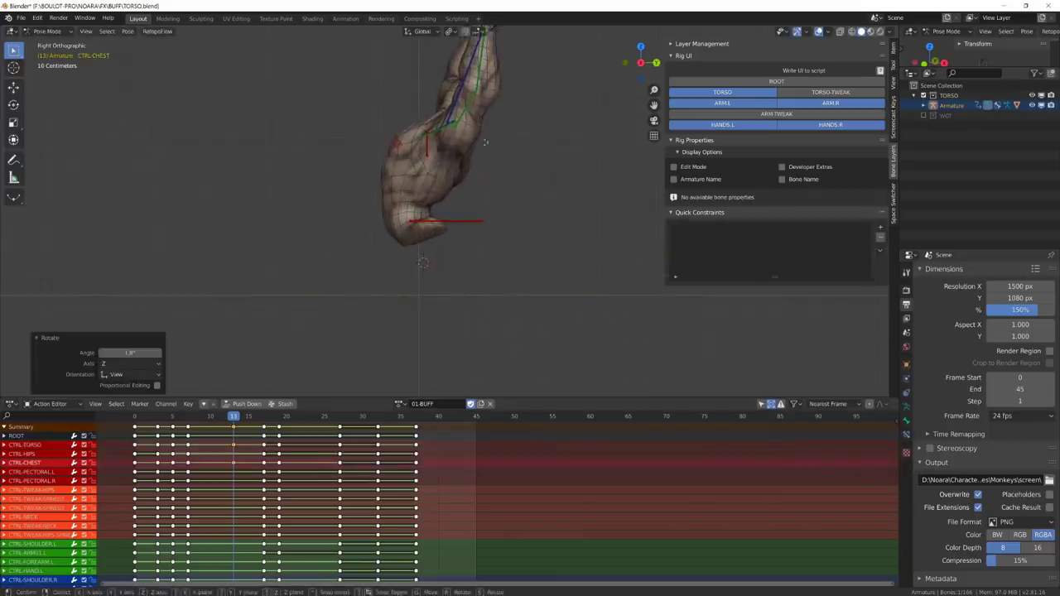
pyautogui.press('g')
pyautogui.click(448, 135)
# - Rotate CTRL-SHOULDER.L at frame 13 and blend its pose between the neighbouring keyframes
pyautogui.click(442, 160)
pyautogui.press('r')
pyautogui.click(451, 156)
pyautogui.press('g')
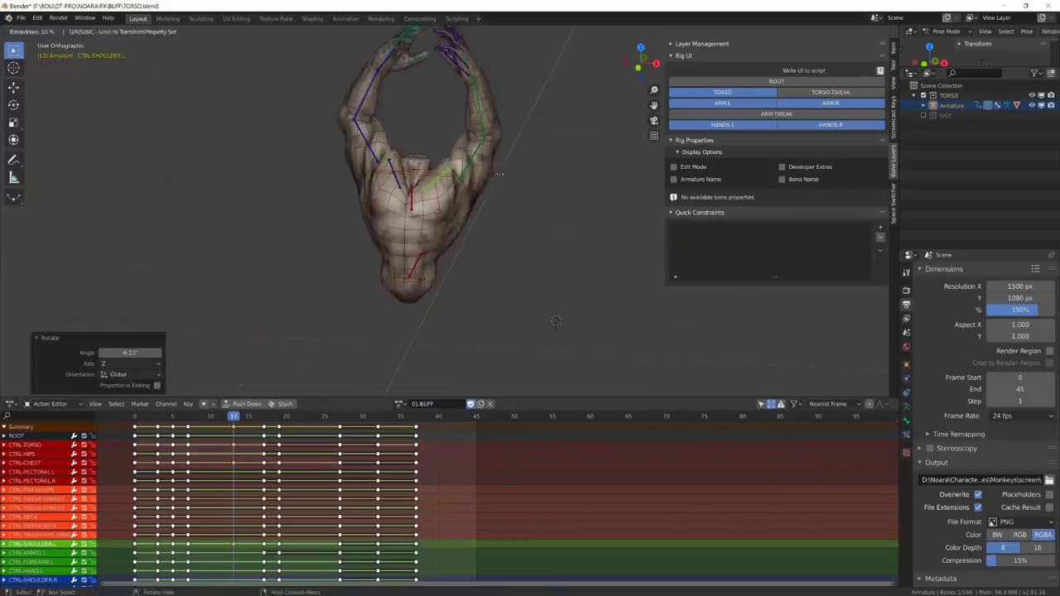
pyautogui.click(461, 149)
# - Rotate the left upper arm and forearm controls at frame 13 to raise the arm overhead
pyautogui.press('r')
pyautogui.click(467, 144)
pyautogui.click(468, 143)
pyautogui.press('r')
pyautogui.click(467, 157)
pyautogui.click(457, 93)
pyautogui.press('r')
pyautogui.click(451, 83)
# - Rotate the right upper arm control CTRL-ARM01.R at frame 13 to match the raised left arm
pyautogui.click(365, 93)
pyautogui.press('r')
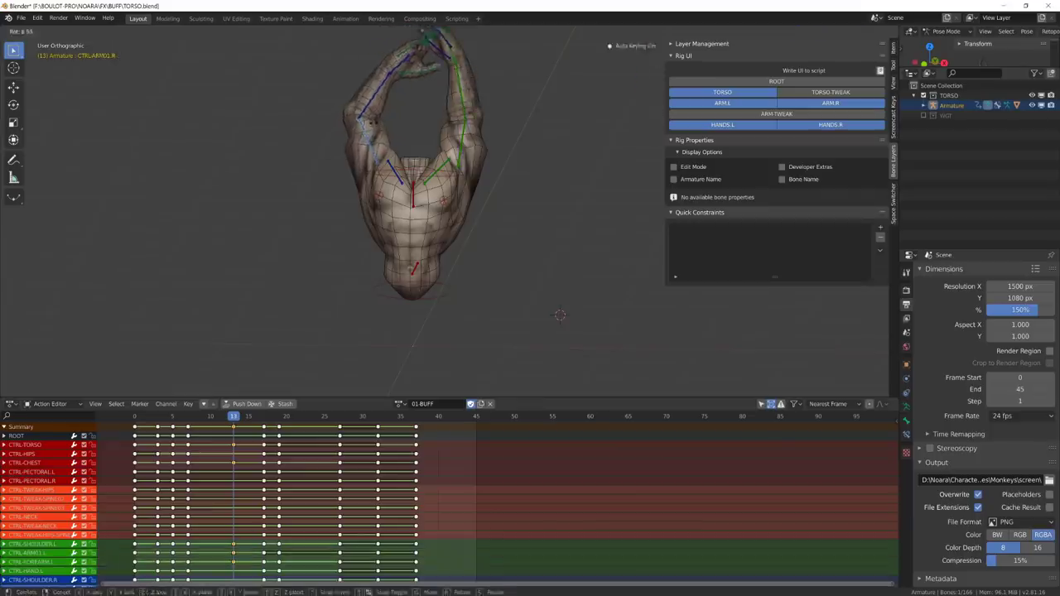
pyautogui.click(368, 69)
# - Rotate CTRL-HAND.R and CTRL-HAND.L at frame 13 to angle the raised hands
pyautogui.keyDown('shift'); pyautogui.moveTo(367, 63); pyautogui.dragTo(442, 182, button='middle'); pyautogui.keyUp('shift')
pyautogui.click(383, 242)
pyautogui.press('r')
pyautogui.click(385, 232)
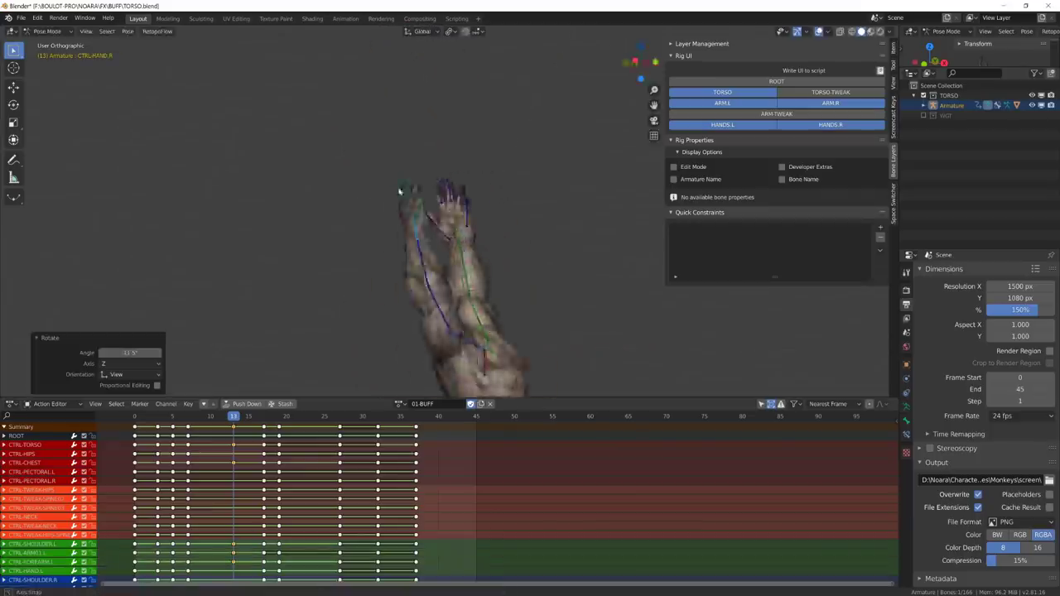
pyautogui.click(456, 207)
pyautogui.press('r')
pyautogui.click(465, 224)
# - Insert keyframes for all control bones at frame 13 and play the action from frame 0
pyautogui.moveTo(465, 226); pyautogui.dragTo(459, 289, button='middle')
pyautogui.moveTo(137, 417); pyautogui.dragTo(234, 441)
pyautogui.press('i')
pyautogui.click(235, 442)
pyautogui.click(135, 417)
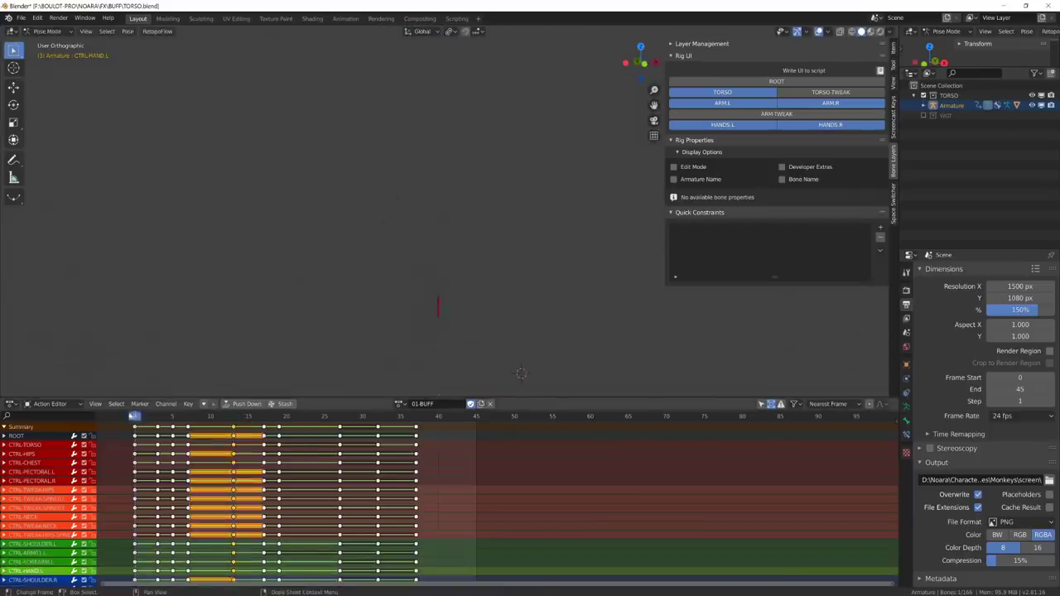
pyautogui.press('space')
pyautogui.scroll(-3, 468, 296)
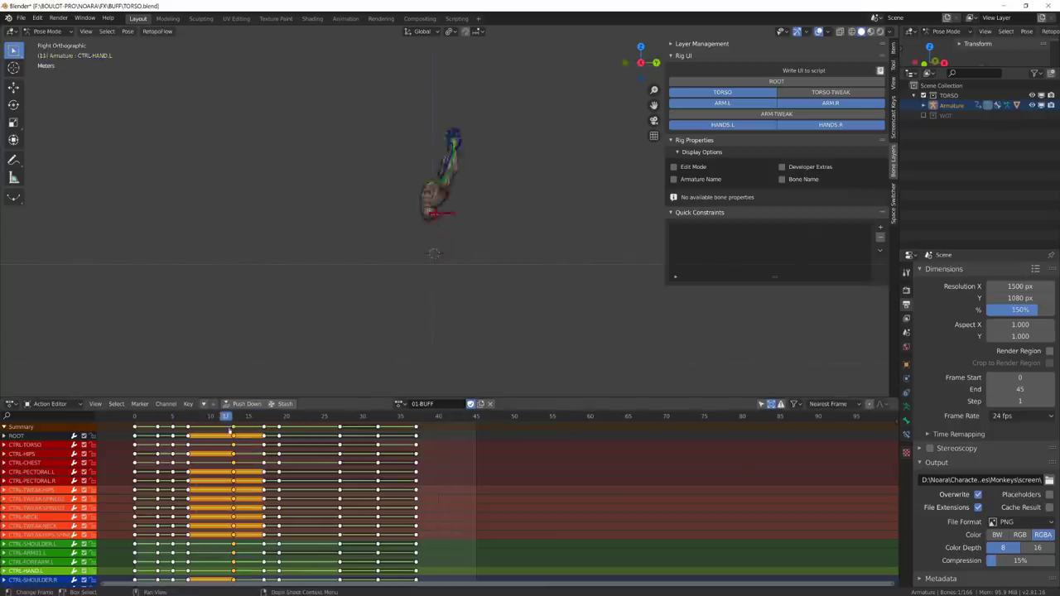
# - Move CTRL-CHEST about 0.1 m in Y and 0.22 m in Z on the raised-arms pose, and retime that pose to frame 15
pyautogui.click(234, 429)
pyautogui.scroll(3, 336, 288)
pyautogui.click(406, 221)
pyautogui.press('g')
pyautogui.click(411, 225)
pyautogui.moveTo(409, 229); pyautogui.dragTo(286, 254, button='middle')
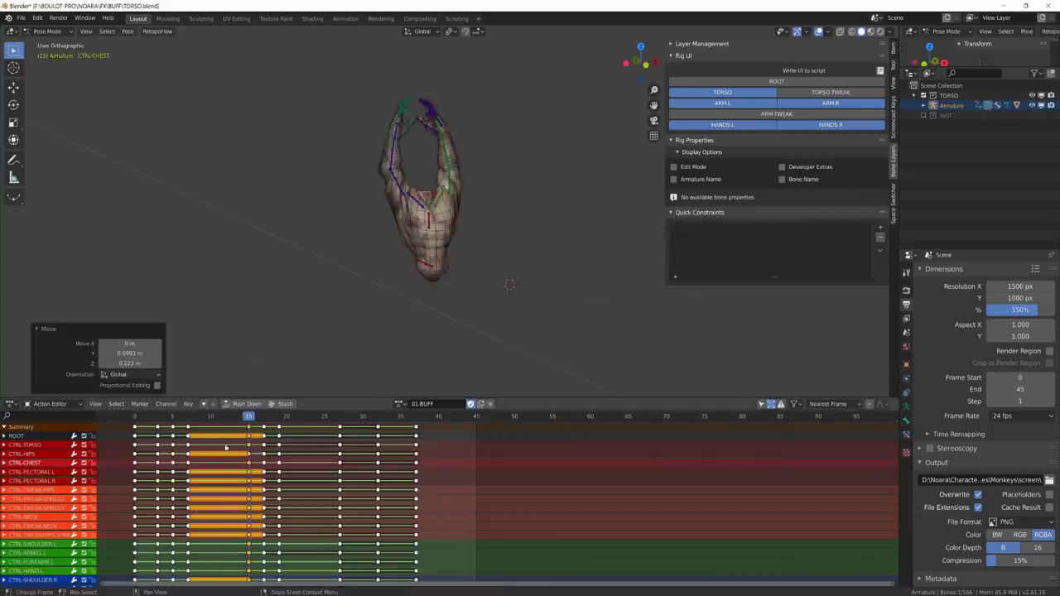
# - Replay the action and move CTRL-CHEST along the global Z axis at frame 19
pyautogui.click(135, 416)
pyautogui.press('space')
pyautogui.scroll(5, 461, 289)
pyautogui.press('g')
pyautogui.press('z')
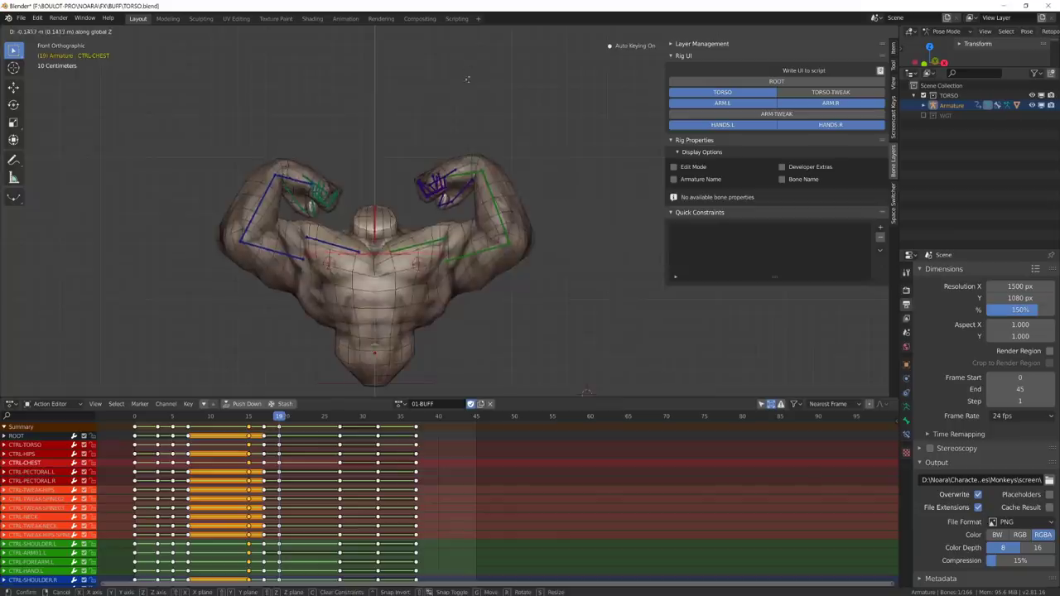
pyautogui.click(469, 77)
# - Play the action from frame 0, and shift the final groups of keyframes earlier in the timeline
pyautogui.scroll(-5, 447, 207)
pyautogui.click(135, 416)
pyautogui.press('space')
pyautogui.moveTo(439, 319); pyautogui.dragTo(350, 328, button='middle')
pyautogui.press('space')
pyautogui.moveTo(429, 422); pyautogui.dragTo(275, 432)
pyautogui.press('g')
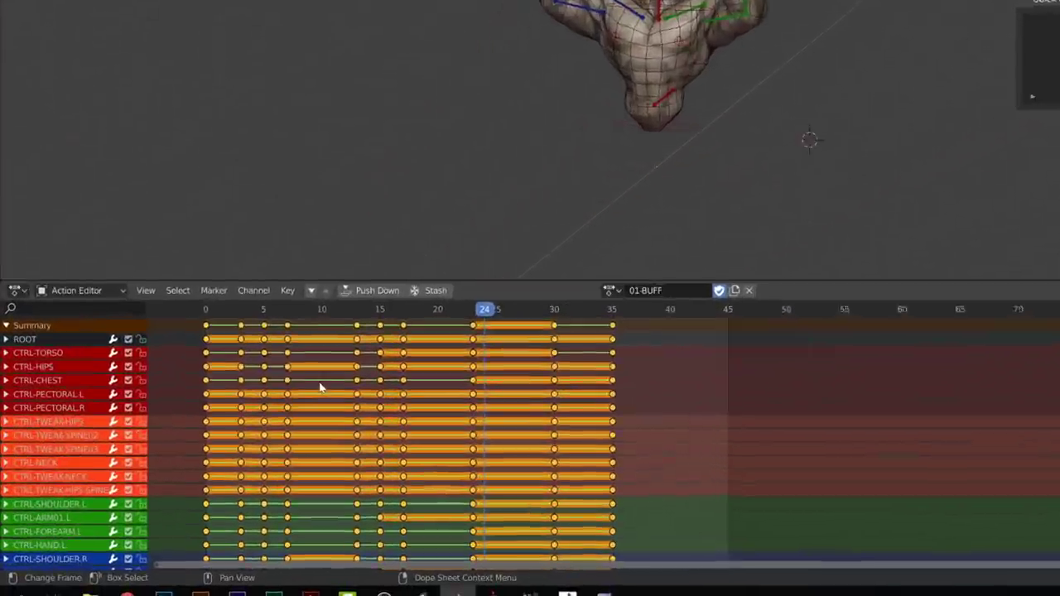
# - Set the interpolation of all the action's keyframes to Bezier
pyautogui.press('t')
pyautogui.click(328, 378)
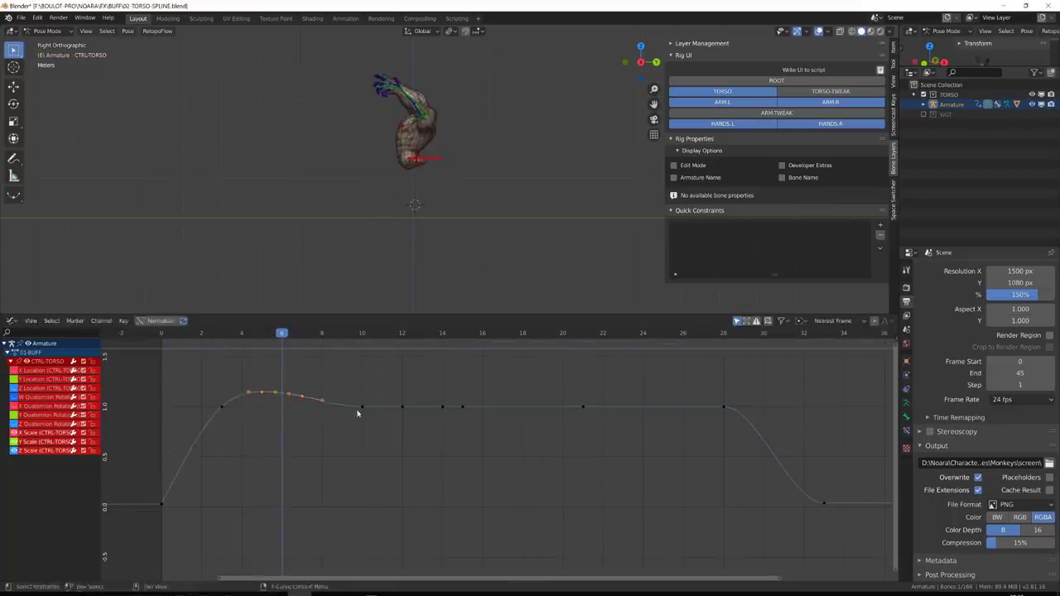
# - Reshape CTRL-TORSO's scale curves in the Graph Editor so the overshoot eases out around frames 8 to 10
pyautogui.rightClick(339, 453)
pyautogui.click(339, 453)
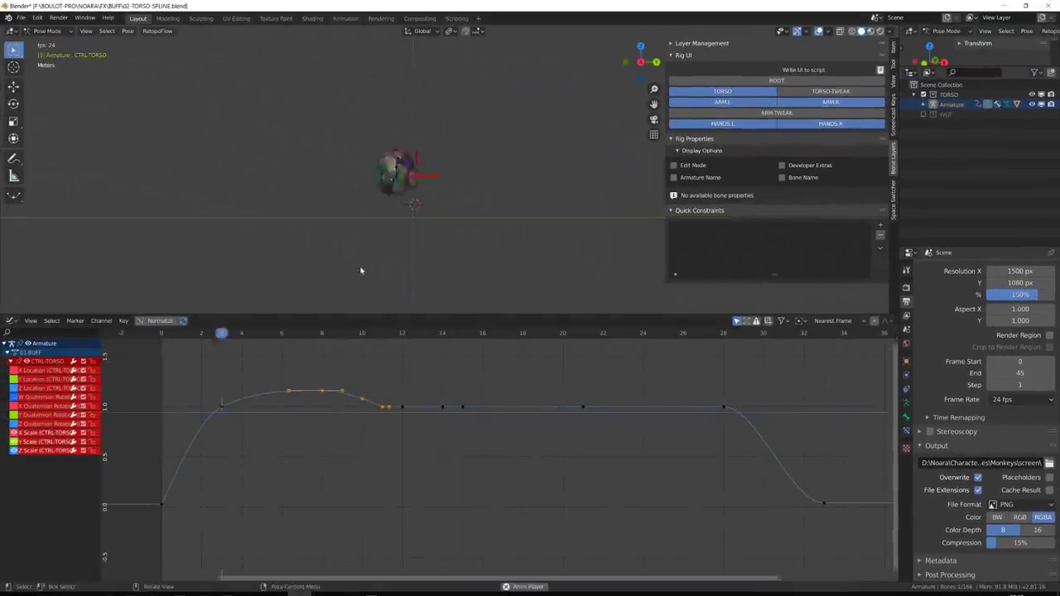
pyautogui.click(405, 417)
pyautogui.press('space')
# - Isolate CTRL-CHEST's quaternion rotation curves and change the handle type of their keys at frame 0
pyautogui.moveTo(348, 209); pyautogui.dragTo(277, 210, button='middle')
pyautogui.click(412, 157)
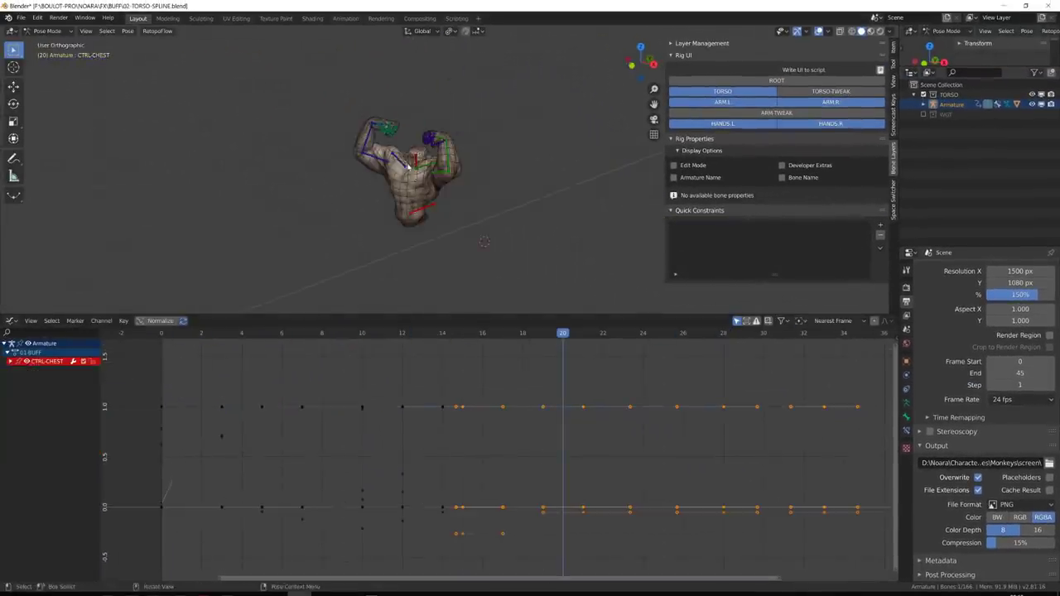
pyautogui.press('KP_3')
pyautogui.click(11, 362)
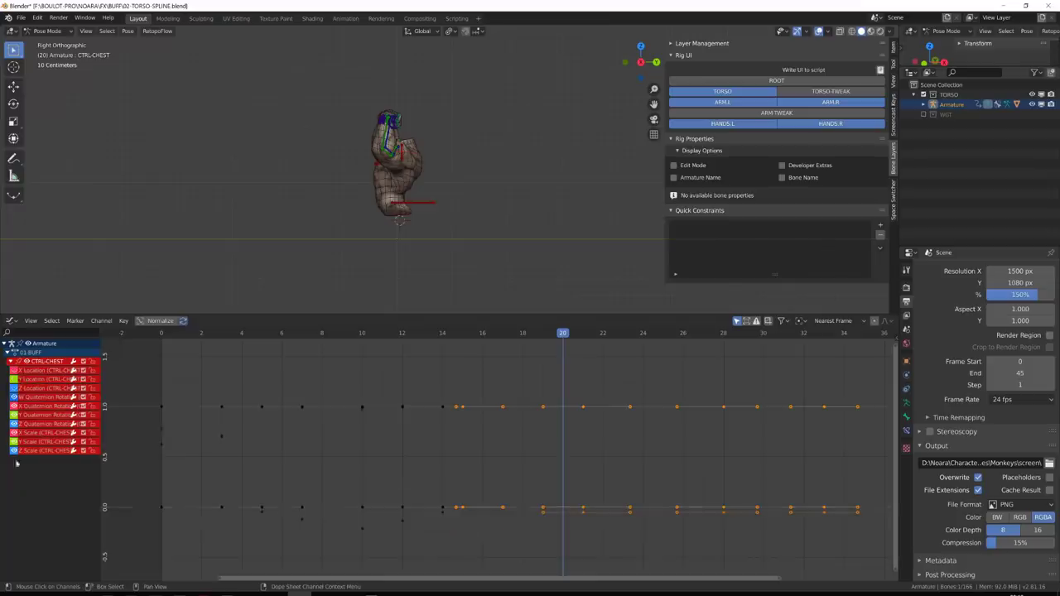
pyautogui.scroll(-3, 164, 342)
pyautogui.moveTo(201, 412); pyautogui.dragTo(241, 521)
pyautogui.press('v')
pyautogui.click(241, 522)
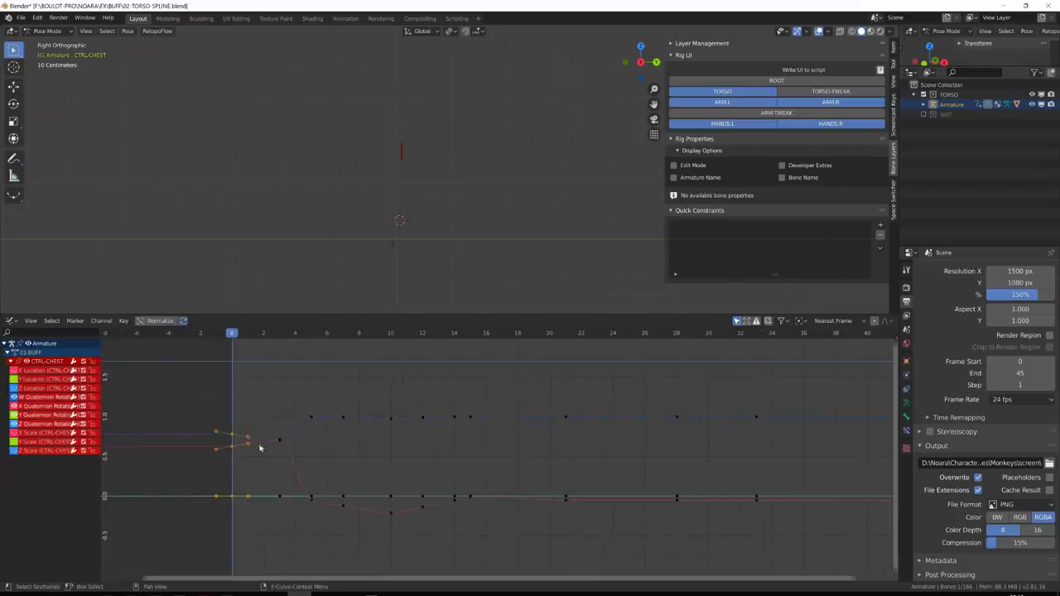
# - Reshape CTRL-CHEST's X Quaternion Rotation curve with keys at frames 6, 8, 11 and 16 so the swing overshoots and settles
pyautogui.scroll(2, 322, 311)
pyautogui.scroll(2, 261, 414)
pyautogui.click(244, 441)
pyautogui.moveTo(247, 333); pyautogui.dragTo(336, 332)
pyautogui.moveTo(317, 516)
pyautogui.mouseDown()
pyautogui.moveTo(315, 528)
pyautogui.moveTo(298, 507)
pyautogui.mouseUp()
pyautogui.moveTo(301, 333); pyautogui.dragTo(372, 365)
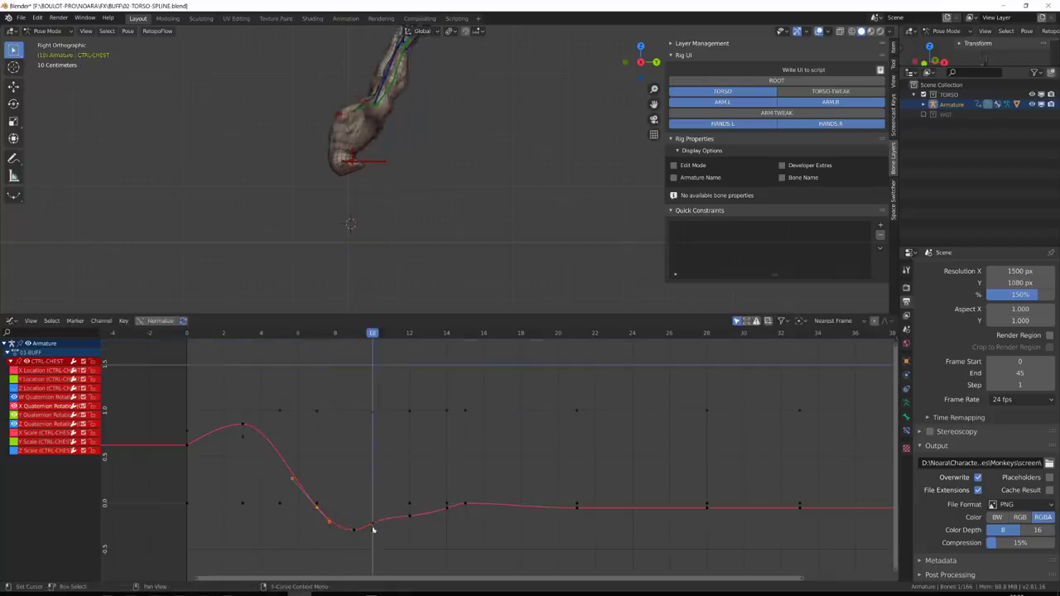
pyautogui.moveTo(189, 334); pyautogui.dragTo(409, 365)
pyautogui.moveTo(240, 334); pyautogui.dragTo(483, 414)
pyautogui.moveTo(465, 504); pyautogui.dragTo(483, 499)
pyautogui.keyDown('ctrl'); pyautogui.rightClick(391, 524); pyautogui.keyUp('ctrl')
# - Play the action and scrub through it from the side to examine the chest's motion
pyautogui.press('space')
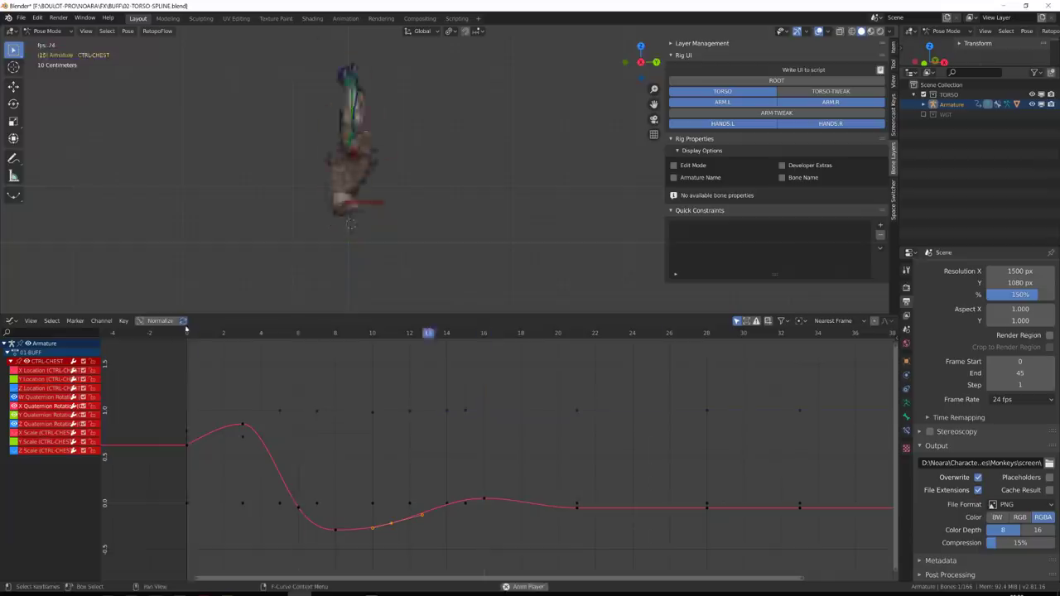
pyautogui.moveTo(447, 215); pyautogui.dragTo(384, 230, button='middle')
pyautogui.press('KP_3')
pyautogui.press('space')
pyautogui.moveTo(243, 334); pyautogui.dragTo(501, 417)
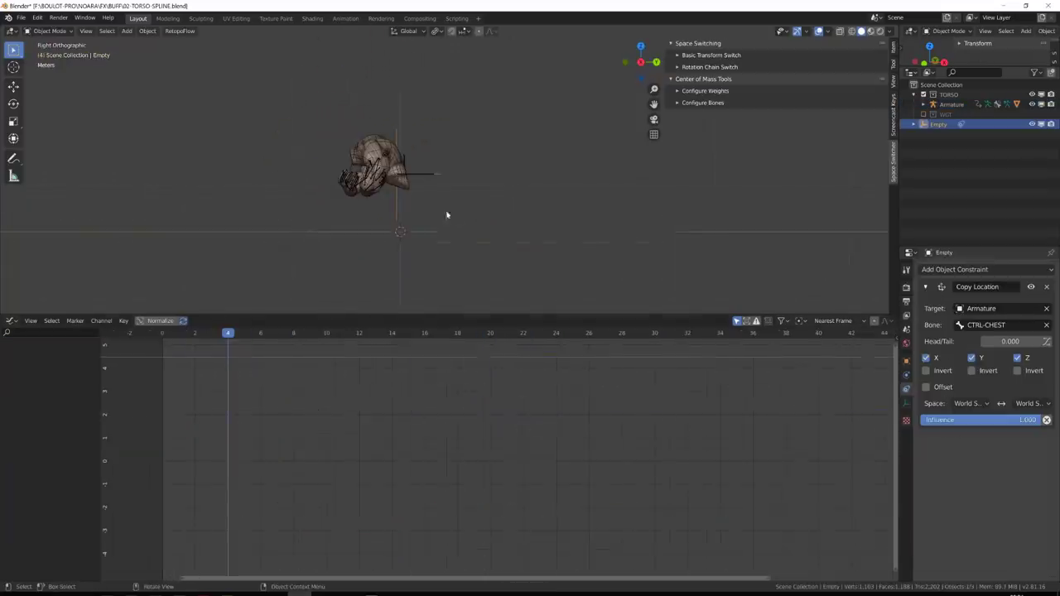
# - Bake the Empty's constrained motion as object data over frames 0 to 45, clearing its constraints
pyautogui.press('F3')
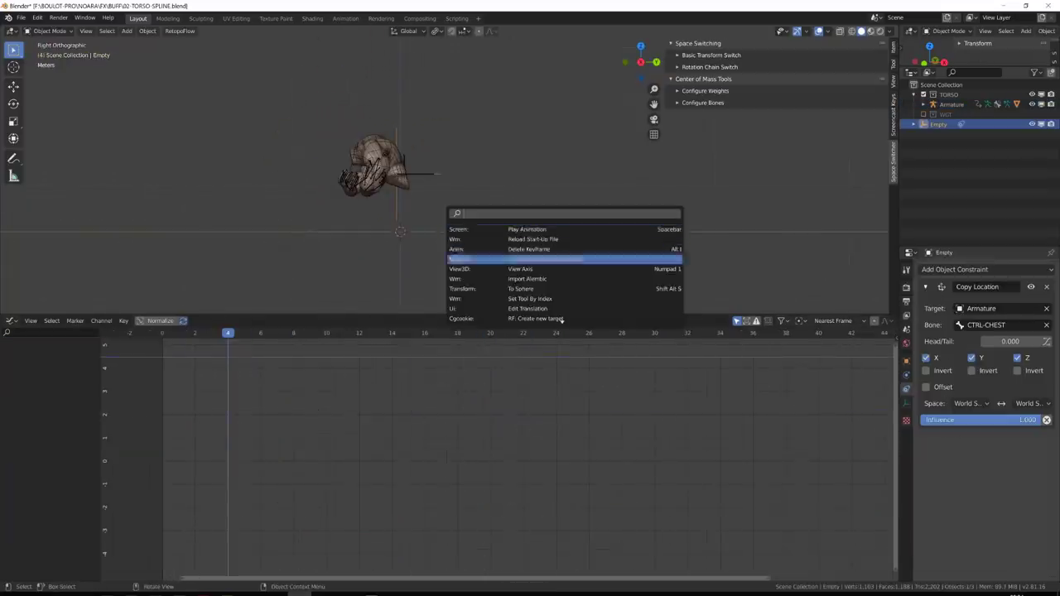
pyautogui.write('bake')
pyautogui.press('Return')
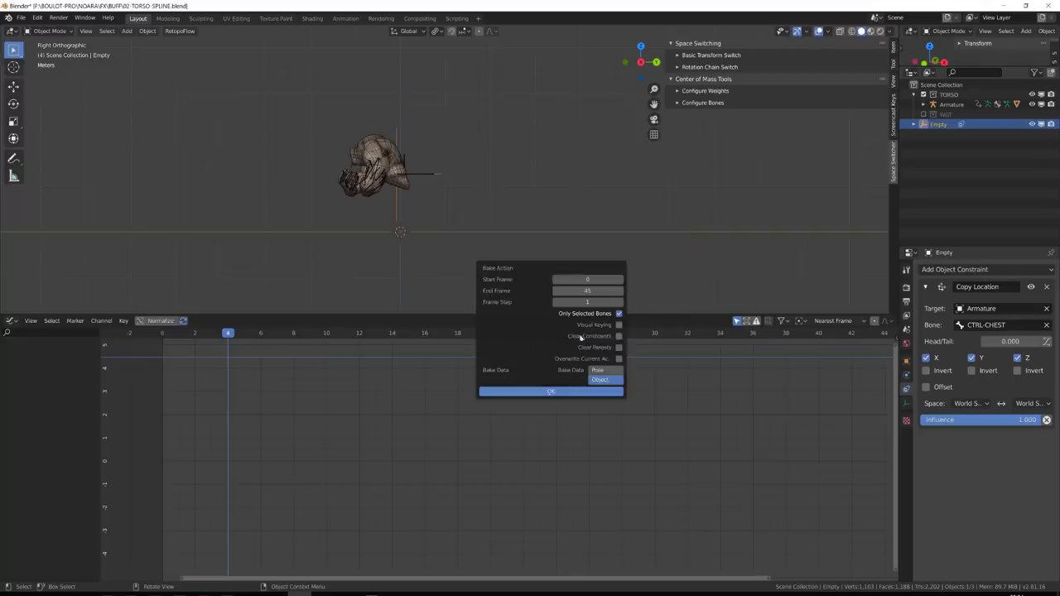
pyautogui.click(619, 335)
pyautogui.click(550, 391)
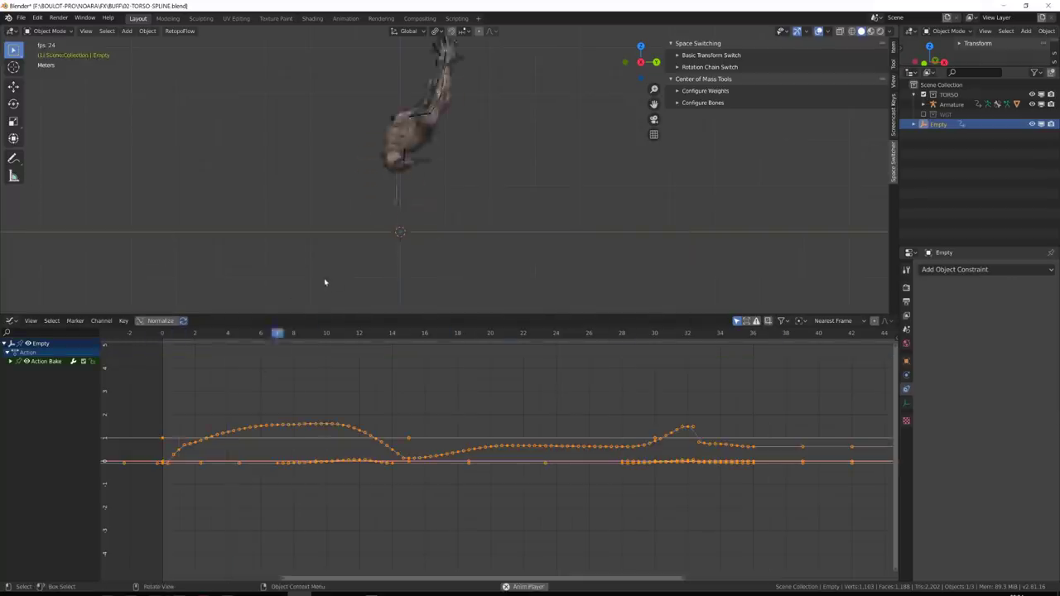
# - Give the CTRL-CHEST bone a Copy Location constraint targeting the baked Empty
pyautogui.moveTo(392, 234); pyautogui.dragTo(403, 231, button='middle')
pyautogui.click(403, 188)
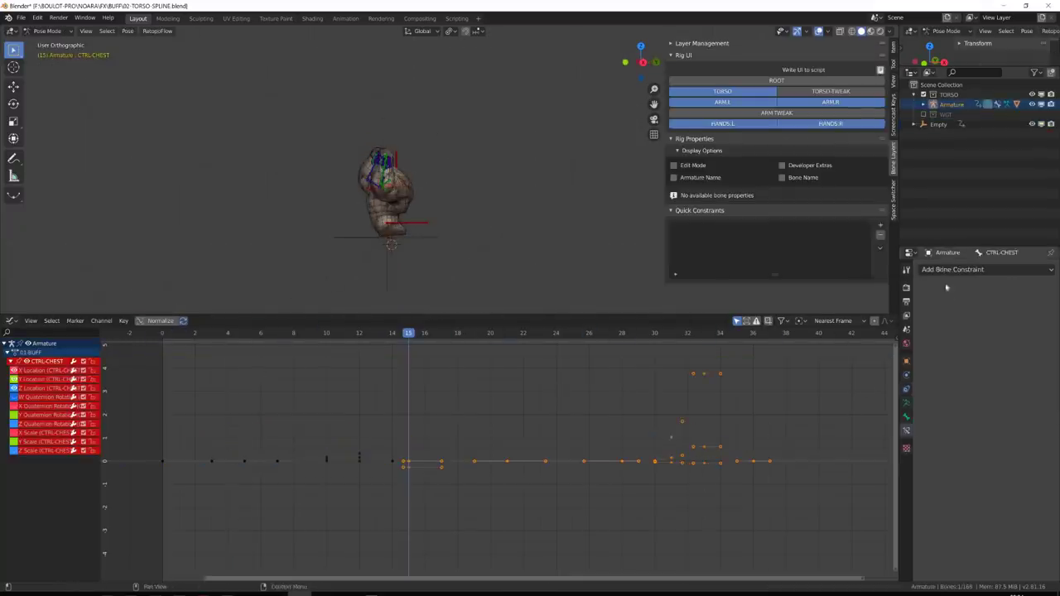
pyautogui.click(952, 269)
pyautogui.click(853, 309)
pyautogui.click(961, 308)
pyautogui.click(936, 336)
pyautogui.click(277, 333)
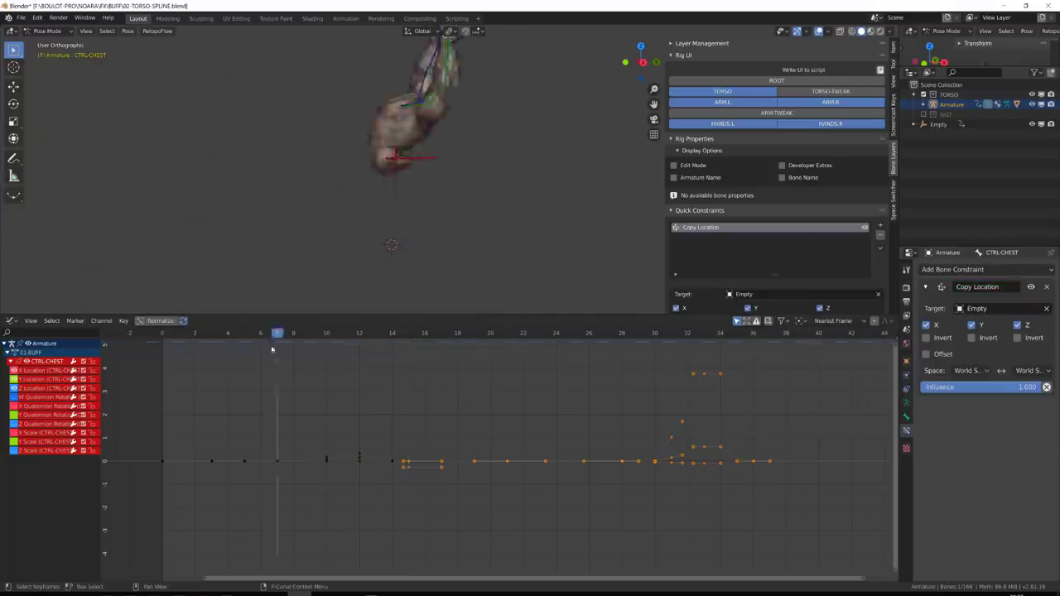
# - Delete CTRL-CHEST's own location keyframes and play the action with the Empty driving its position
pyautogui.scroll(-3, 291, 412)
pyautogui.moveTo(230, 354); pyautogui.dragTo(678, 496)
pyautogui.moveTo(261, 356); pyautogui.dragTo(692, 541)
pyautogui.press('Delete')
pyautogui.press('space')
pyautogui.press('space')
pyautogui.press('KP_3')
# - Switch to Object Mode, select the Empty, and delete its baked rotation and scale channels
pyautogui.click(429, 213)
pyautogui.hotkey('ctrl', 'Tab')
pyautogui.click(427, 213)
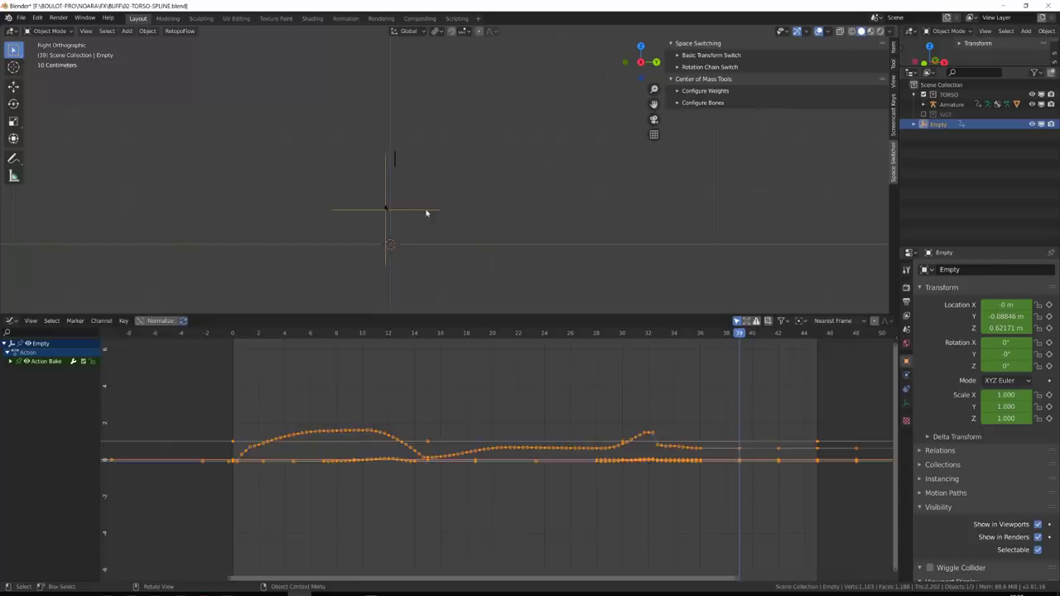
pyautogui.scroll(2, 427, 213)
pyautogui.moveTo(292, 424); pyautogui.dragTo(337, 383, button='middle')
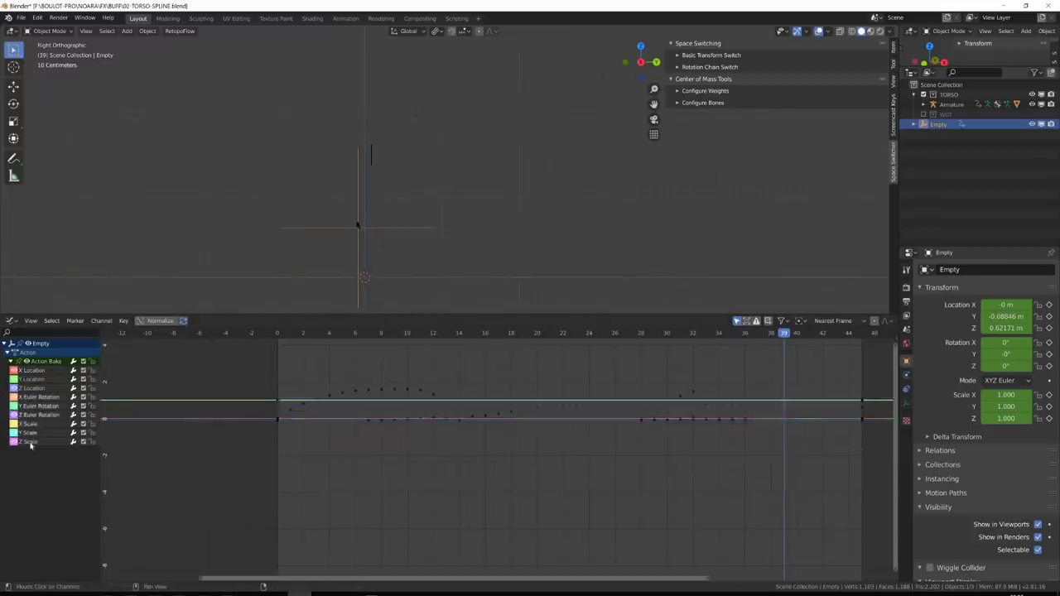
pyautogui.press('Delete')
# - Isolate the Empty's Z Location curve and lower its key at frame 5
pyautogui.moveTo(317, 338); pyautogui.dragTo(342, 343)
pyautogui.scroll(3, 376, 270)
pyautogui.keyDown('shift'); pyautogui.moveTo(376, 249); pyautogui.dragTo(445, 273, button='middle'); pyautogui.keyUp('shift')
pyautogui.keyDown('ctrl'); pyautogui.moveTo(364, 405); pyautogui.dragTo(463, 419, button='middle'); pyautogui.keyUp('ctrl')
pyautogui.click(14, 370)
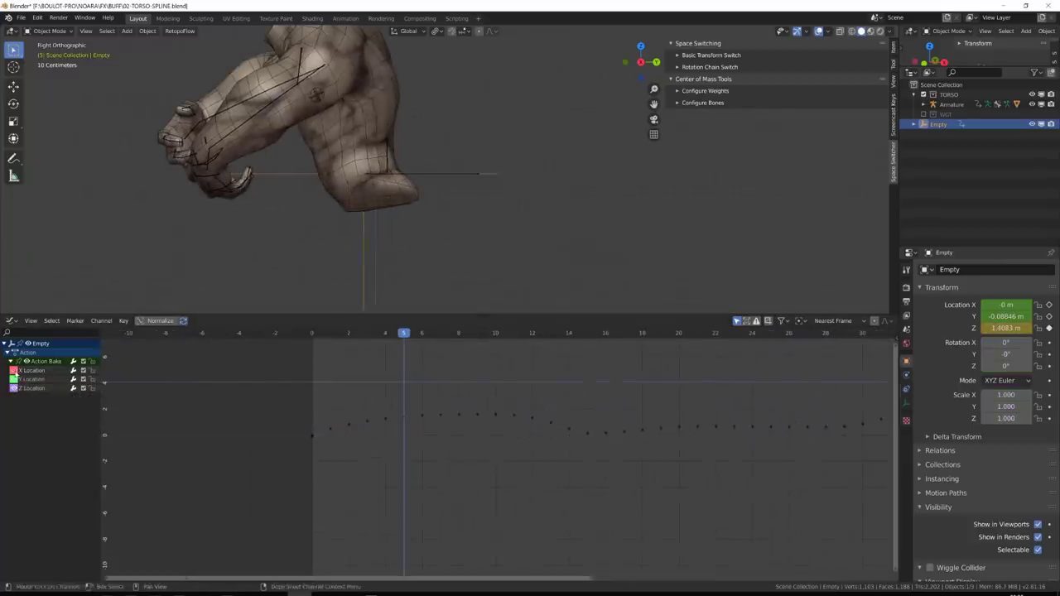
pyautogui.moveTo(404, 451); pyautogui.dragTo(405, 451)
pyautogui.press('g')
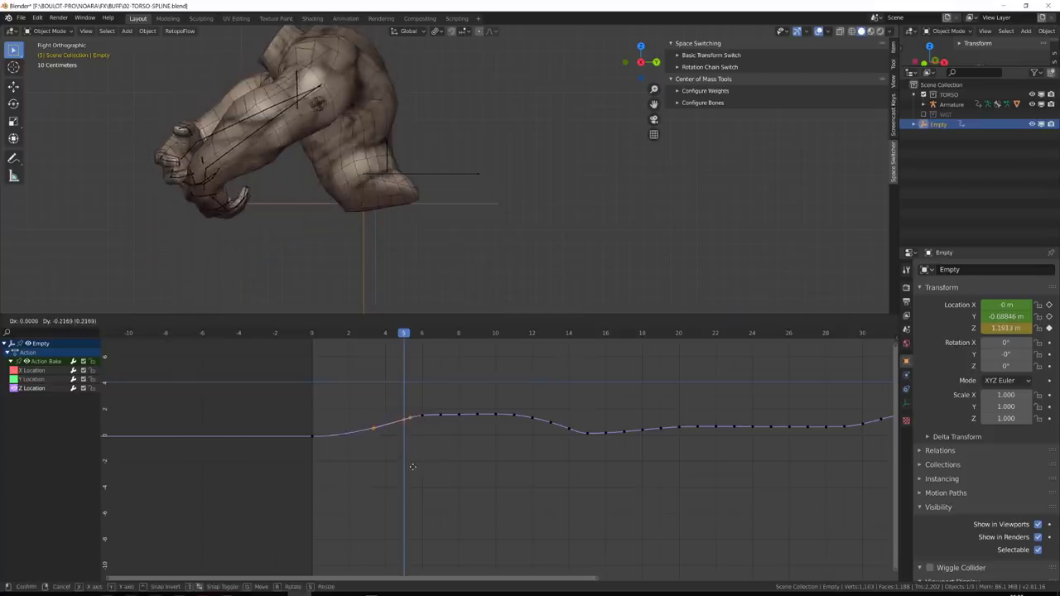
pyautogui.click(412, 467)
# - Simplify the Empty's Z Location jump between frames 5 and 15 to a single peak key at frame 9
pyautogui.moveTo(366, 335); pyautogui.dragTo(473, 367)
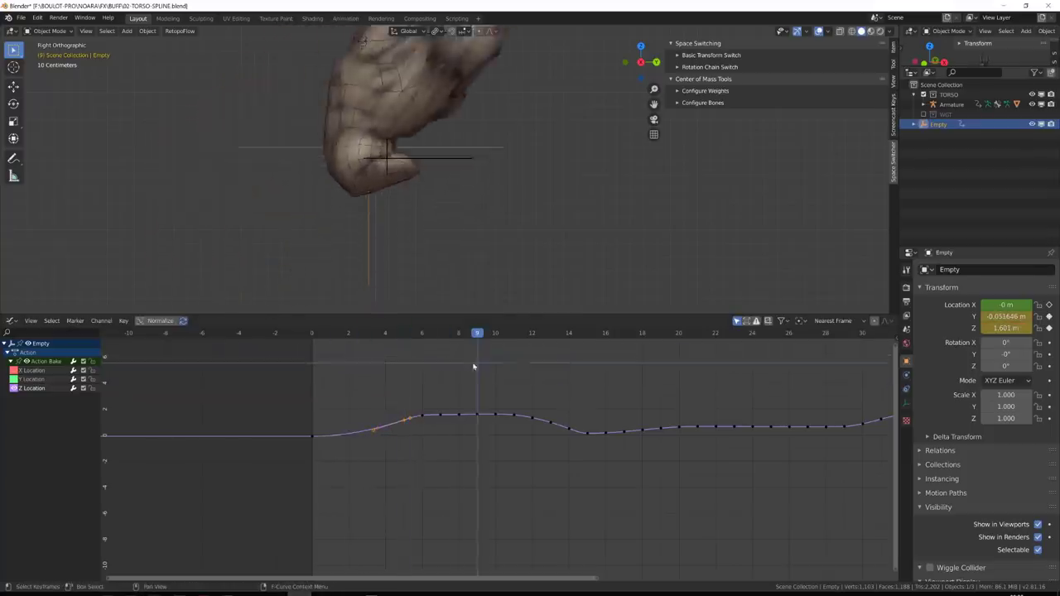
pyautogui.keyDown('shift'); pyautogui.moveTo(518, 215); pyautogui.dragTo(419, 271, button='middle'); pyautogui.keyUp('shift')
pyautogui.scroll(-2, 437, 417)
pyautogui.press('x')
pyautogui.moveTo(425, 411); pyautogui.dragTo(568, 444)
pyautogui.press('g')
pyautogui.press('x')
pyautogui.scroll(-3, 555, 435)
pyautogui.moveTo(419, 335); pyautogui.dragTo(489, 399)
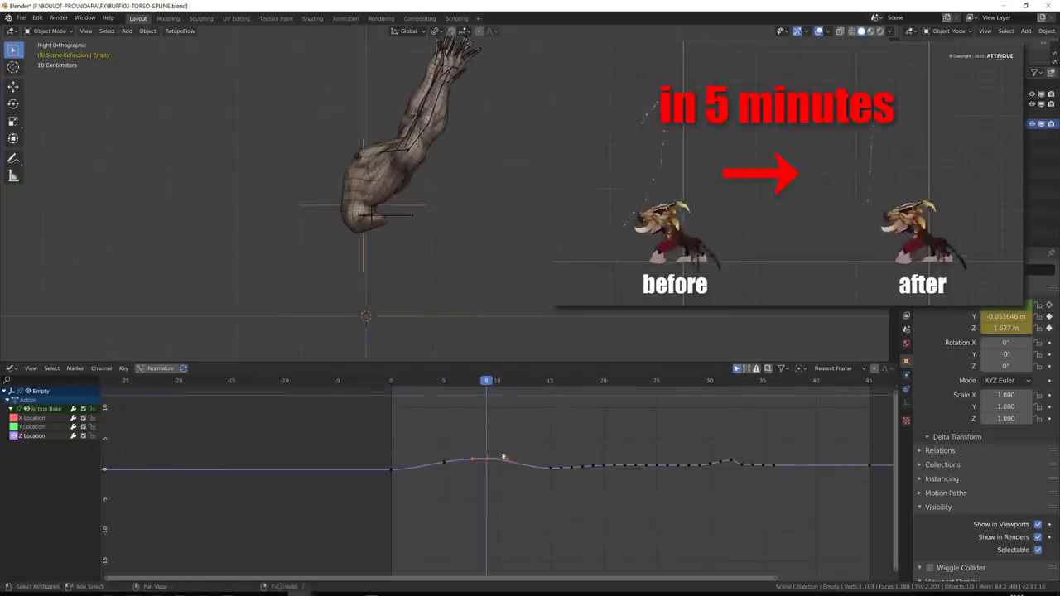
# - Delete the surplus Z Location keys between the landing at frame 15 and frame 20
pyautogui.press('Home')
pyautogui.moveTo(300, 407); pyautogui.dragTo(324, 446, button='middle')
pyautogui.moveTo(319, 430); pyautogui.dragTo(316, 426)
pyautogui.keyDown('shift'); pyautogui.moveTo(300, 404); pyautogui.dragTo(404, 449, button='right'); pyautogui.keyUp('shift')
pyautogui.moveTo(419, 509); pyautogui.dragTo(383, 465, button='middle')
pyautogui.moveTo(385, 484); pyautogui.dragTo(434, 540)
pyautogui.press('Delete')
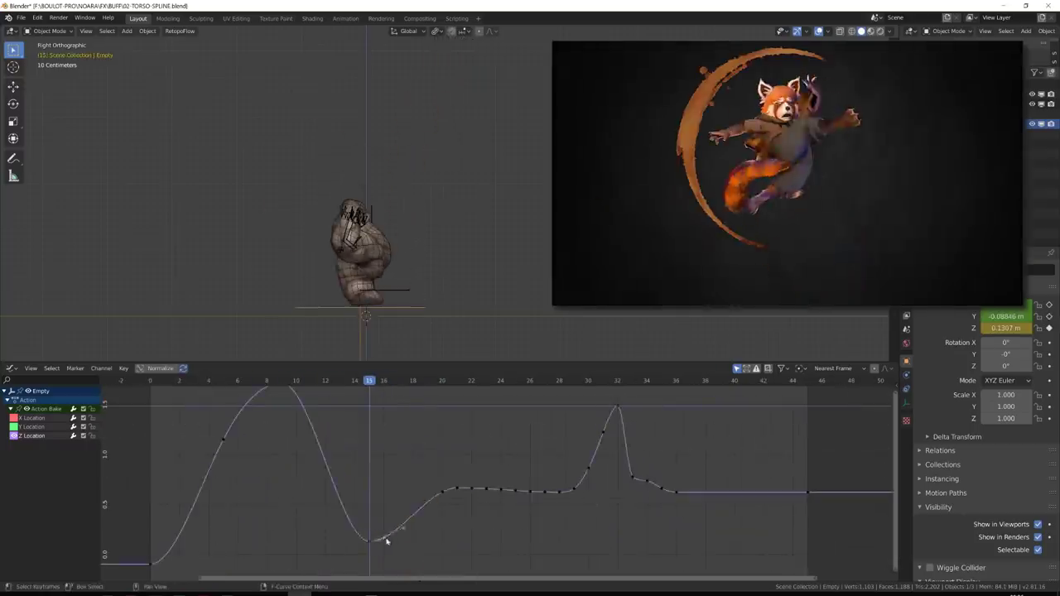
# - Lower the Z Location key at frame 15, duplicate it to frame 17, and delete the extra keys leading to frame 21
pyautogui.click(371, 542)
pyautogui.hotkey('shift', 'd')
pyautogui.click(404, 499)
pyautogui.keyDown('shift'); pyautogui.moveTo(364, 443); pyautogui.dragTo(485, 475, button='right'); pyautogui.keyUp('shift')
pyautogui.press('Delete')
# - Thin out the Z Location keys between frames 21 and 28, leaving one slightly lowered key at frame 24
pyautogui.moveTo(466, 479); pyautogui.dragTo(553, 507)
pyautogui.click(446, 495)
pyautogui.press('Delete')
pyautogui.click(512, 495)
pyautogui.press('g')
pyautogui.click(497, 548)
pyautogui.press('Delete')
# - Replay the action, and smooth the Z Location rise from frame 28 to the peak at frame 32
pyautogui.press('space')
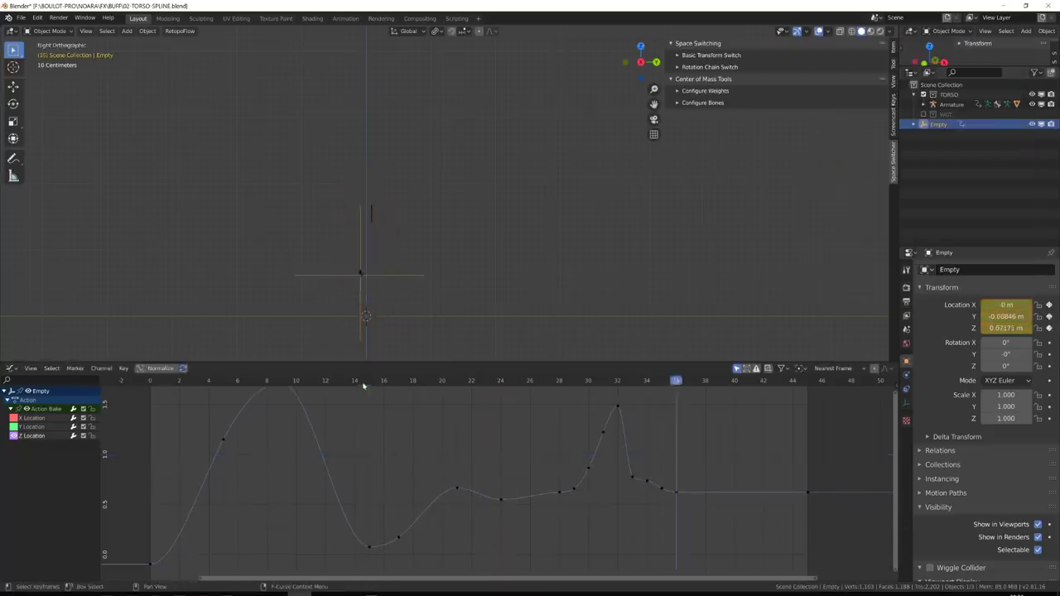
pyautogui.press('space')
pyautogui.moveTo(394, 388); pyautogui.dragTo(510, 430)
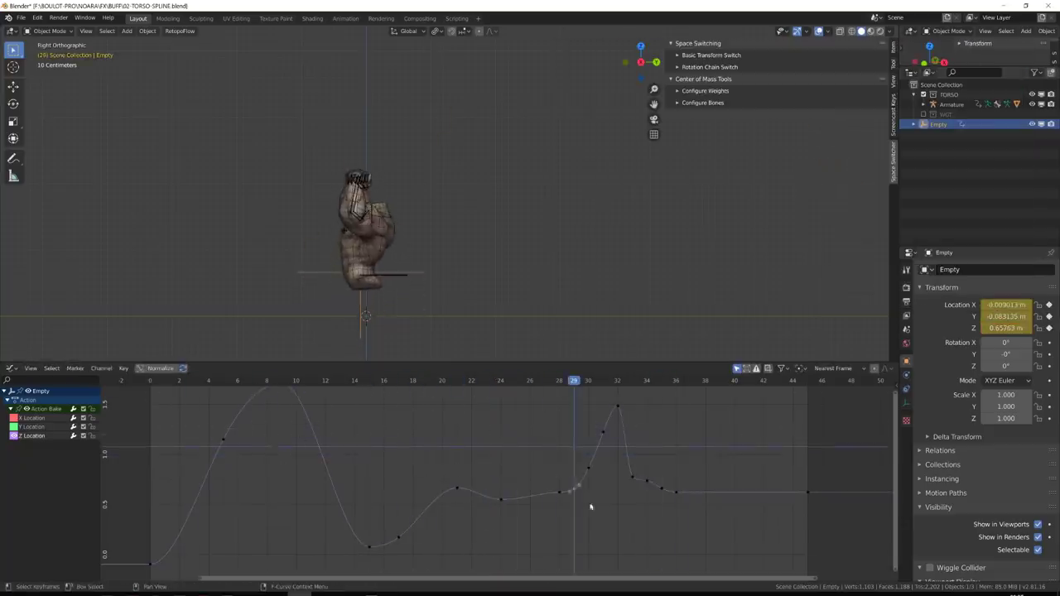
pyautogui.moveTo(591, 507); pyautogui.dragTo(585, 398)
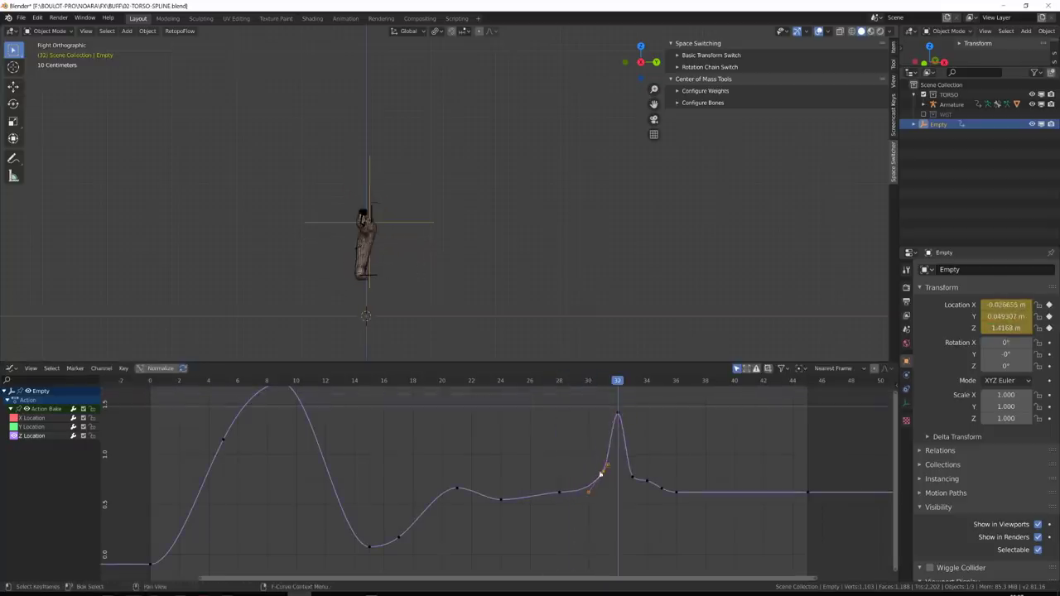
pyautogui.moveTo(600, 475); pyautogui.dragTo(610, 414)
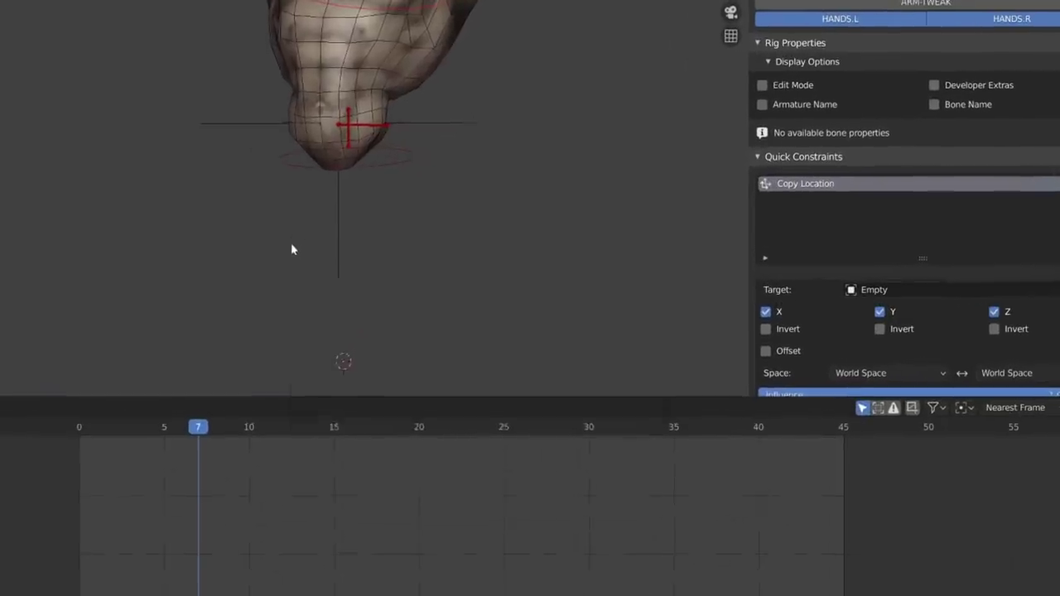
# - Bake the selected CTRL-CHEST bone's pose over frames 0 to 45 with Visual Keying and Clear Constraints enabled
pyautogui.press('F3')
pyautogui.write('Bake Action')
pyautogui.press('Return')
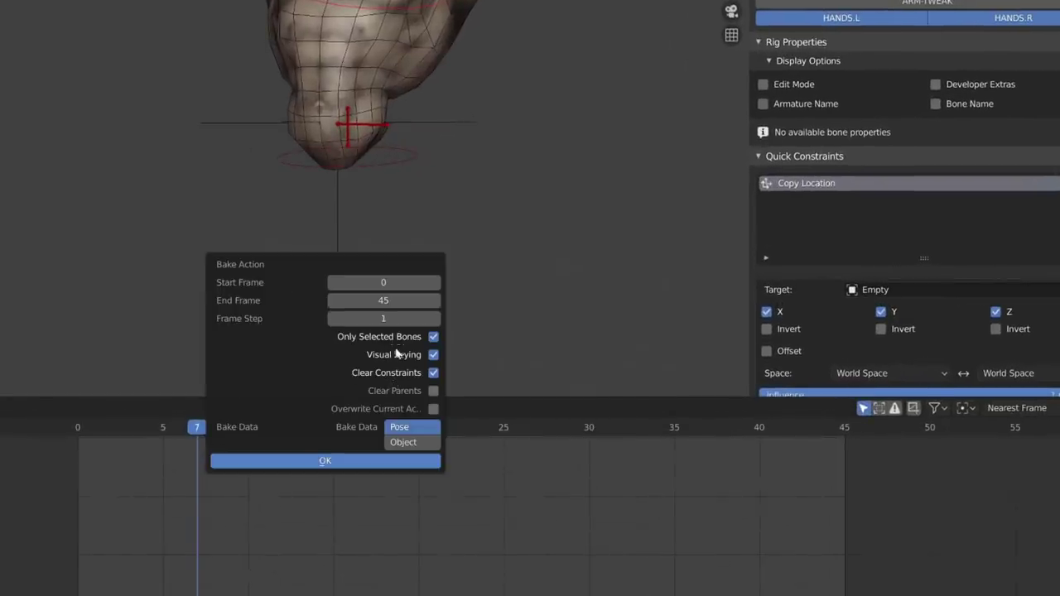
pyautogui.click(338, 465)
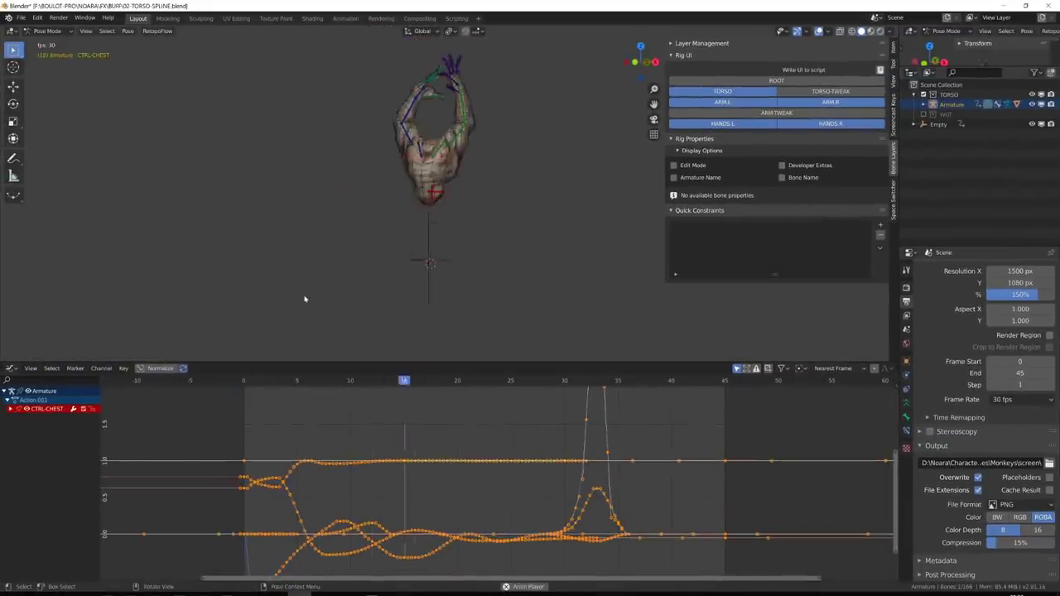
# - Bring CTRL-CHEST's baked keyframes into the 01-BUFF action and remove the bone's Copy Location constraint
pyautogui.press('space')
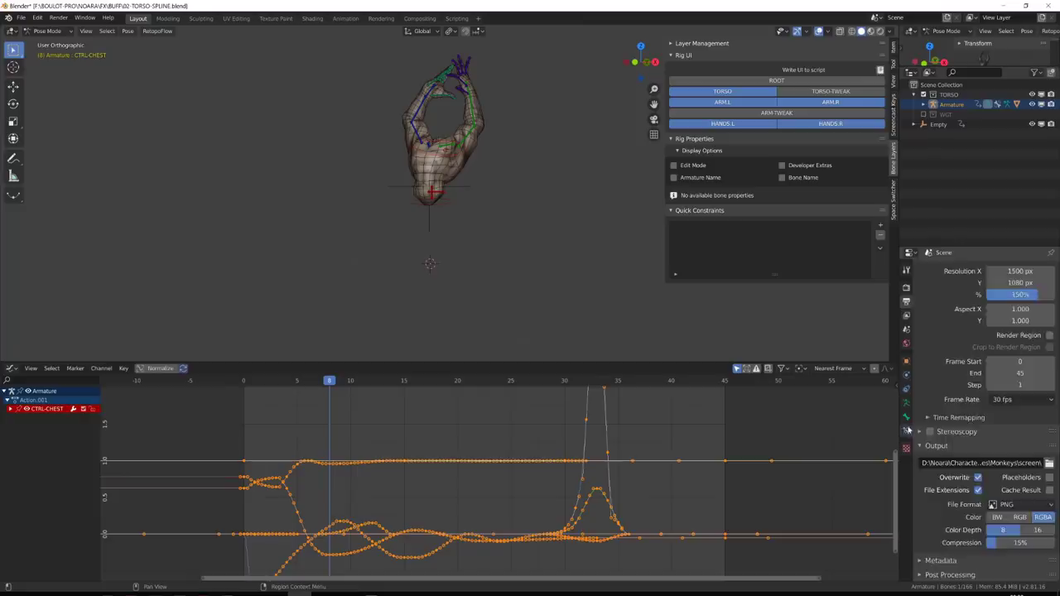
pyautogui.click(906, 429)
pyautogui.moveTo(315, 385); pyautogui.dragTo(268, 385)
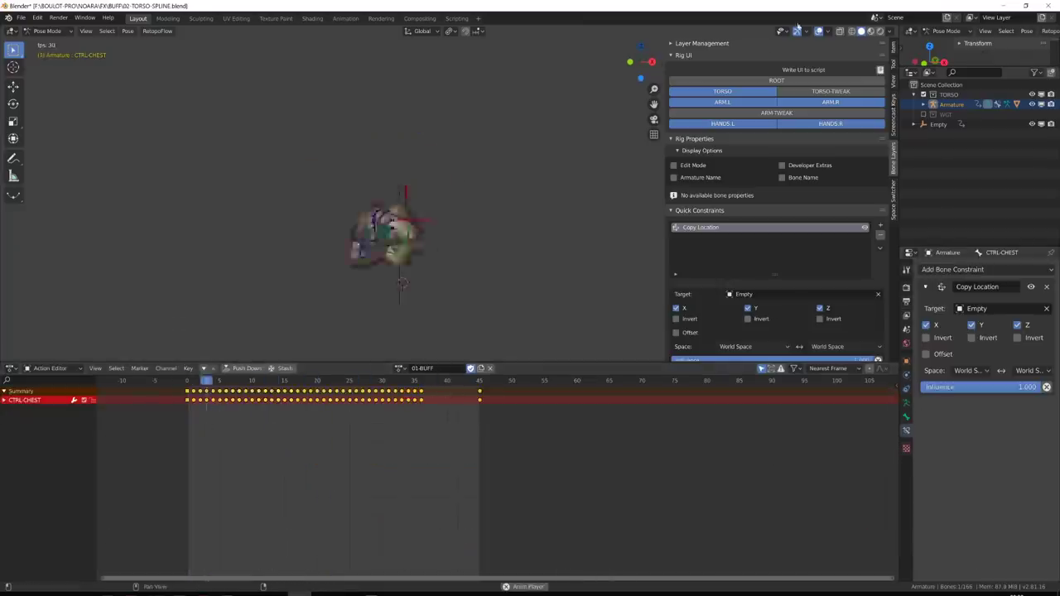
pyautogui.hotkey('ctrl', 'z')
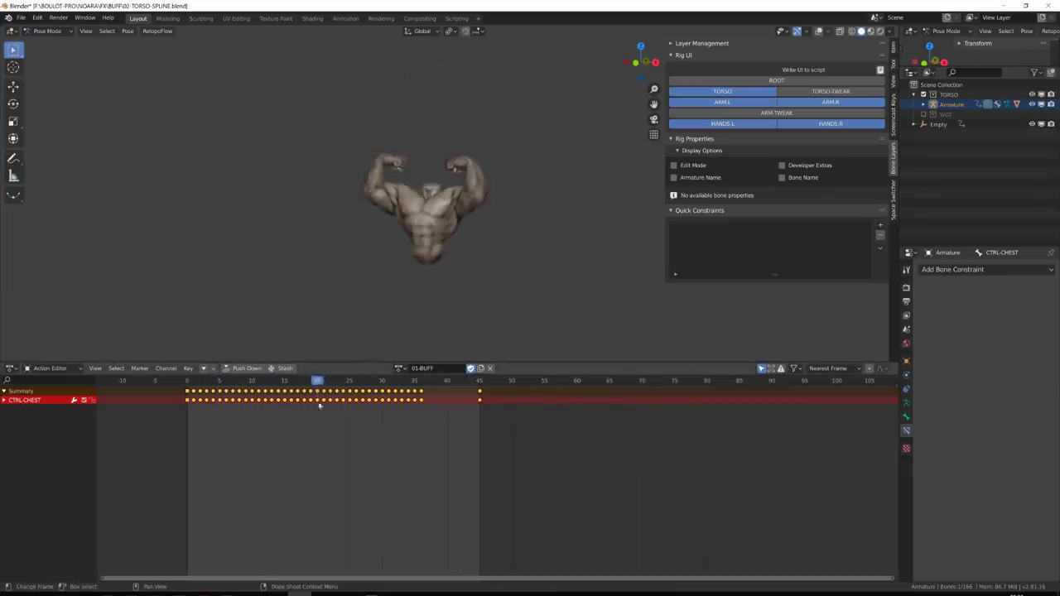
# - Scrub through the 01-BUFF action with overlays hidden to examine the torso's motion, and show the overlays again
pyautogui.moveTo(230, 418); pyautogui.dragTo(275, 429)
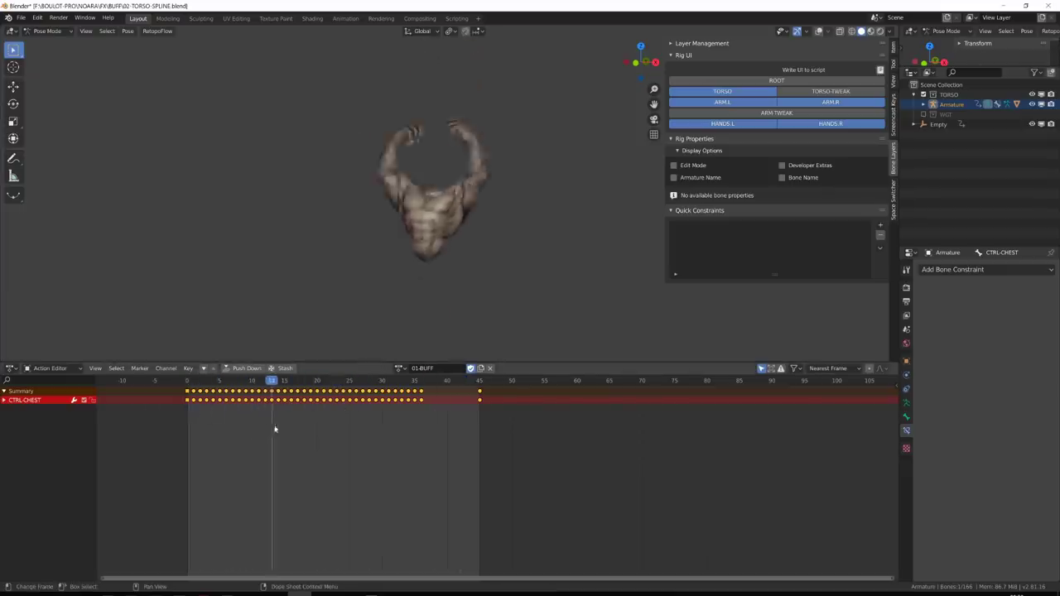
pyautogui.hotkey('alt', 'a')
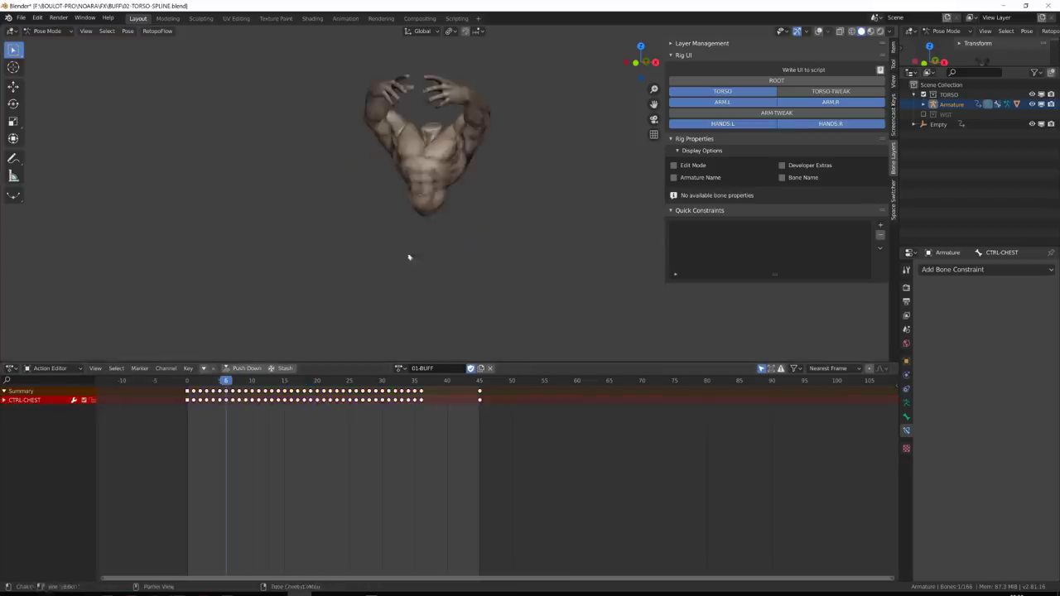
pyautogui.click(401, 369)
pyautogui.hotkey('shift', 'alt', 'z')
# - Show the arm control's curves in the Graph Editor and rotate CTRL-ARM01.L in front view at frame 3
pyautogui.moveTo(444, 153); pyautogui.dragTo(469, 137, button='middle')
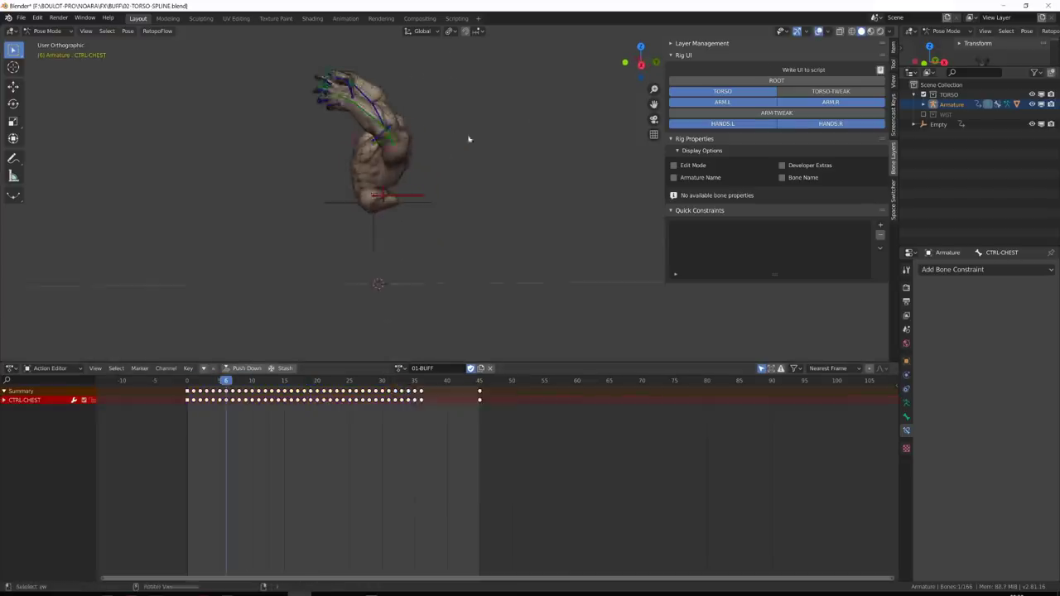
pyautogui.click(379, 121)
pyautogui.keyDown('shift'); pyautogui.click(414, 115); pyautogui.keyUp('shift')
pyautogui.click(12, 370)
pyautogui.click(133, 426)
pyautogui.click(156, 382)
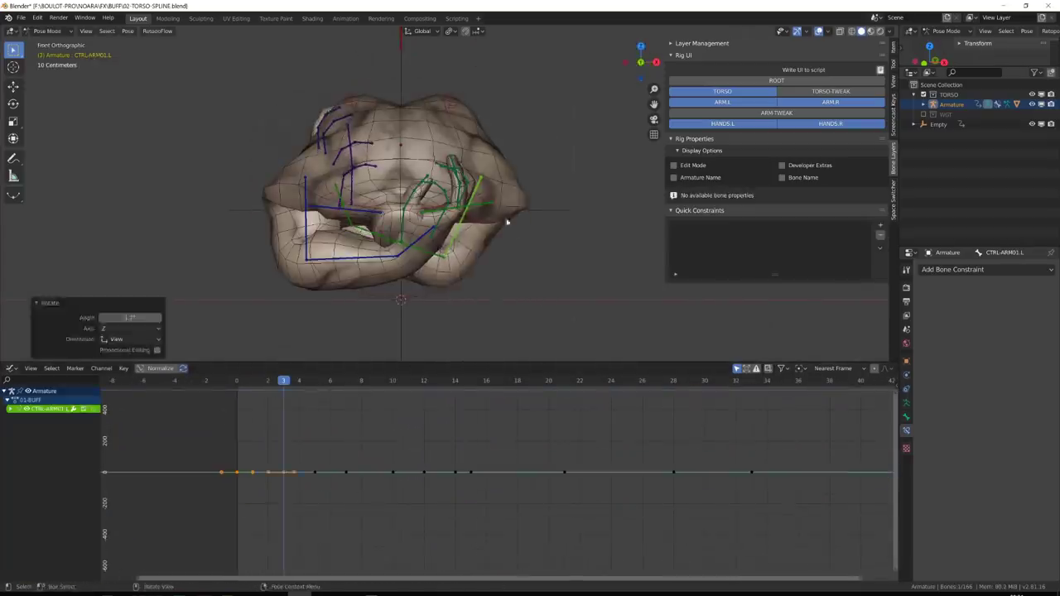
pyautogui.press('r')
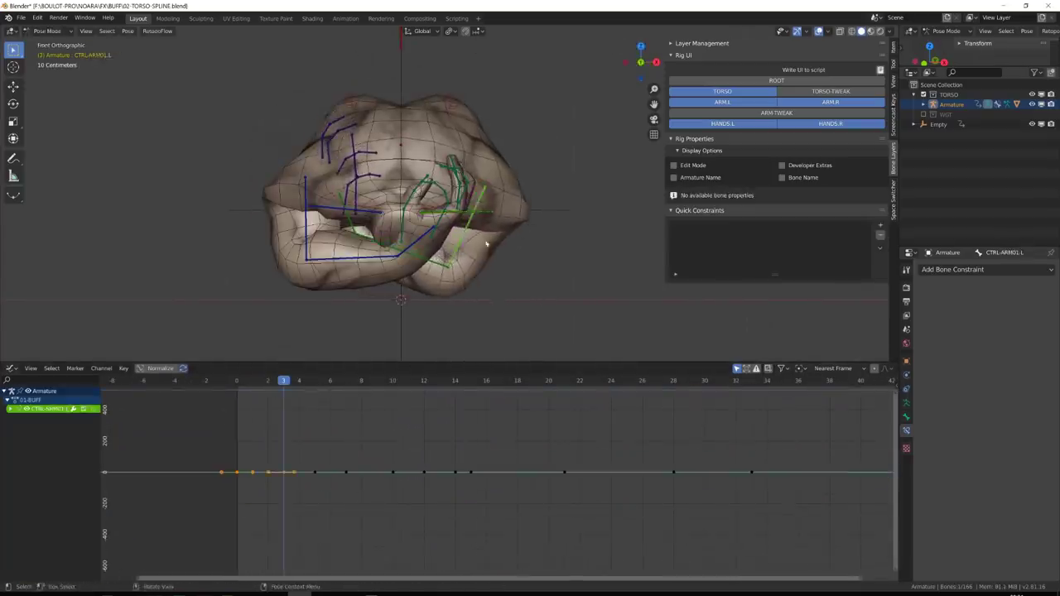
pyautogui.click(332, 253)
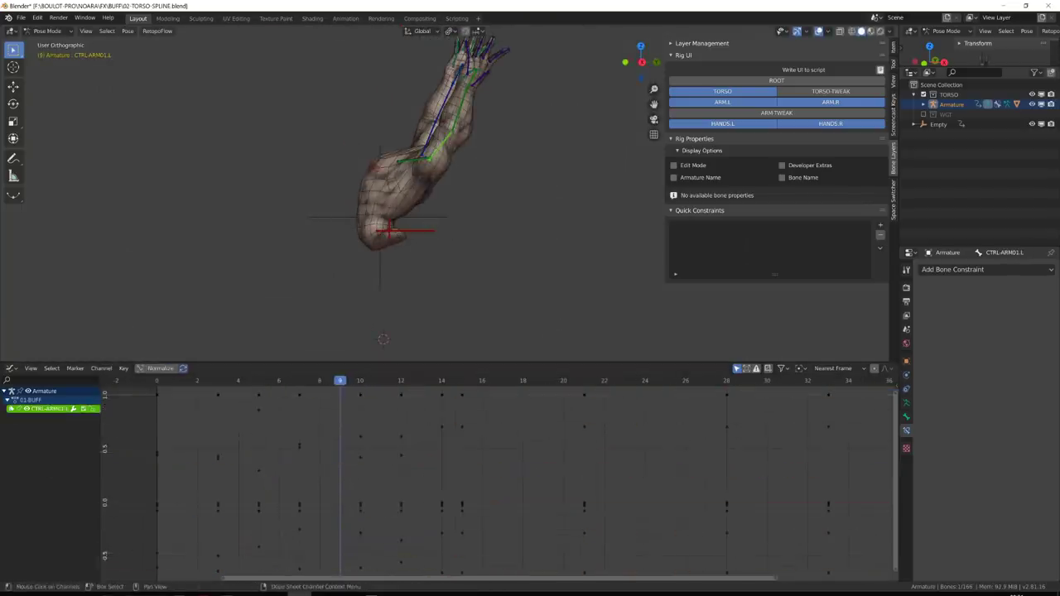
# - Isolate CTRL-ARM01.L's quaternion rotation curves and adjust their shape around the raised-arm pose
pyautogui.click(10, 409)
pyautogui.moveTo(14, 471); pyautogui.dragTo(15, 510)
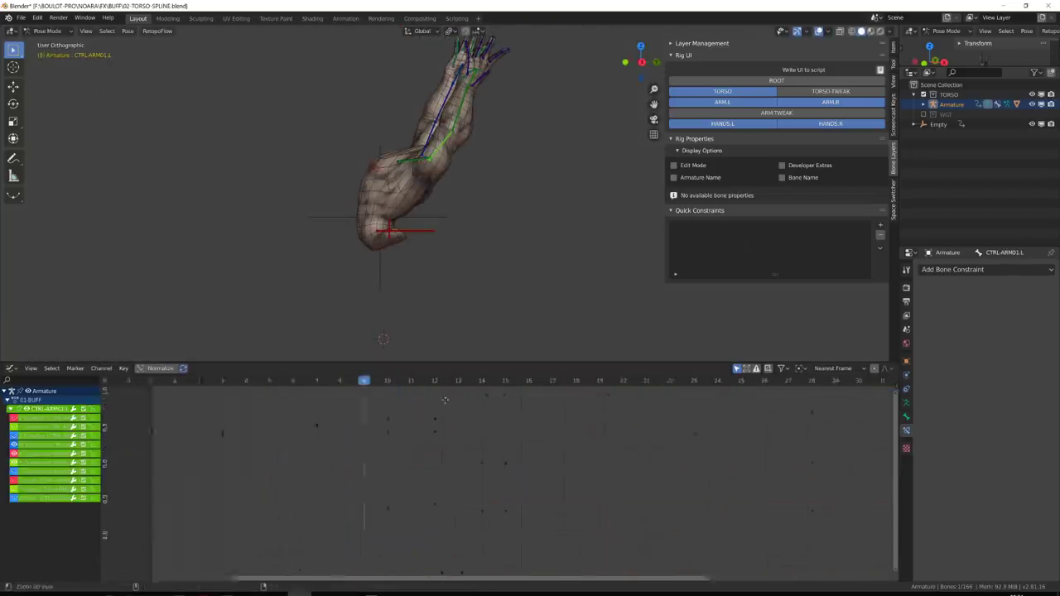
pyautogui.keyDown('ctrl'); pyautogui.moveTo(445, 400); pyautogui.dragTo(505, 394, button='middle'); pyautogui.keyUp('ctrl')
pyautogui.moveTo(334, 383)
pyautogui.mouseDown()
pyautogui.moveTo(304, 385)
pyautogui.moveTo(335, 385)
pyautogui.mouseUp()
pyautogui.moveTo(334, 412); pyautogui.dragTo(337, 429)
pyautogui.moveTo(497, 248)
pyautogui.mouseDown(button='middle')
pyautogui.moveTo(397, 248)
pyautogui.moveTo(497, 253)
pyautogui.mouseUp(button='middle')
pyautogui.keyDown('ctrl'); pyautogui.moveTo(377, 480); pyautogui.dragTo(342, 520, button='middle'); pyautogui.keyUp('ctrl')
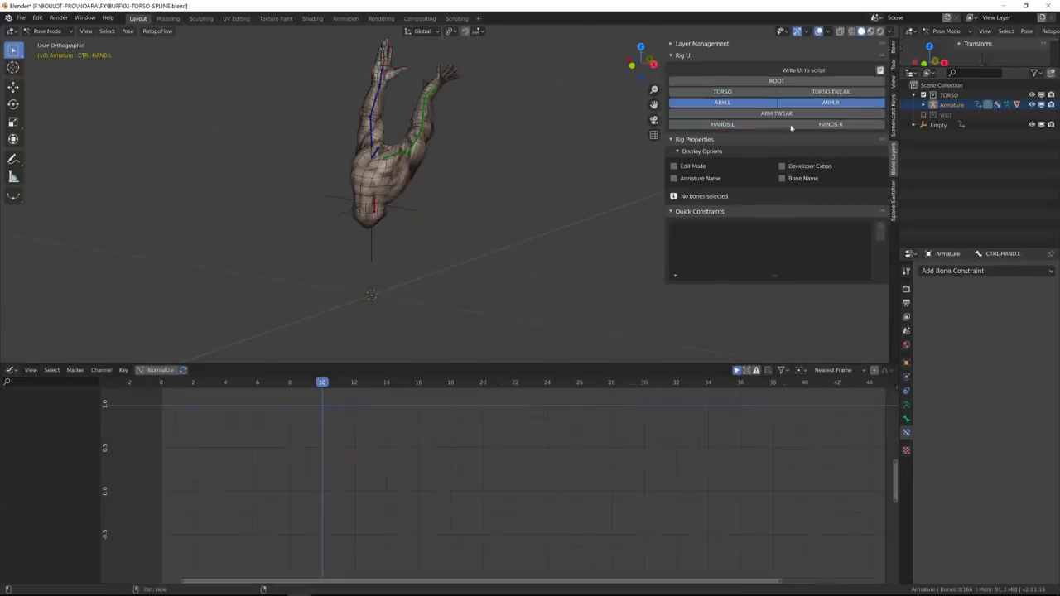
# - Paste the copied arm keyframes flipped onto the opposite arm's controls from frame 10 onward and play the animation
pyautogui.moveTo(448, 170); pyautogui.dragTo(473, 210, button='middle')
pyautogui.moveTo(451, 251); pyautogui.dragTo(453, 255)
pyautogui.scroll(2, 453, 255)
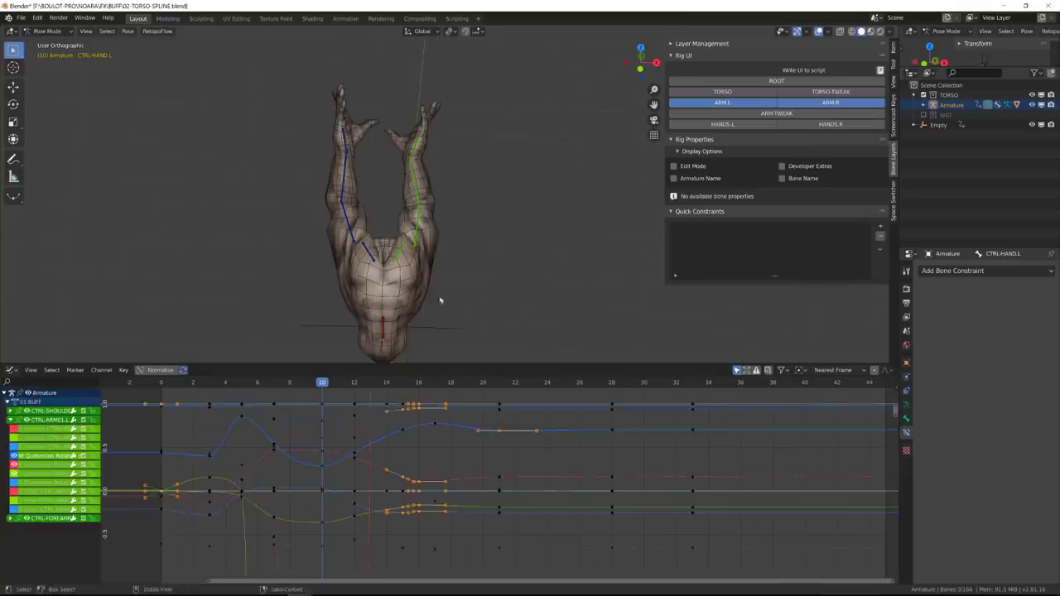
pyautogui.keyDown('ctrl'); pyautogui.moveTo(414, 398); pyautogui.dragTo(422, 503, button='middle'); pyautogui.keyUp('ctrl')
pyautogui.keyDown('ctrl'); pyautogui.moveTo(428, 455); pyautogui.dragTo(415, 460, button='middle'); pyautogui.keyUp('ctrl')
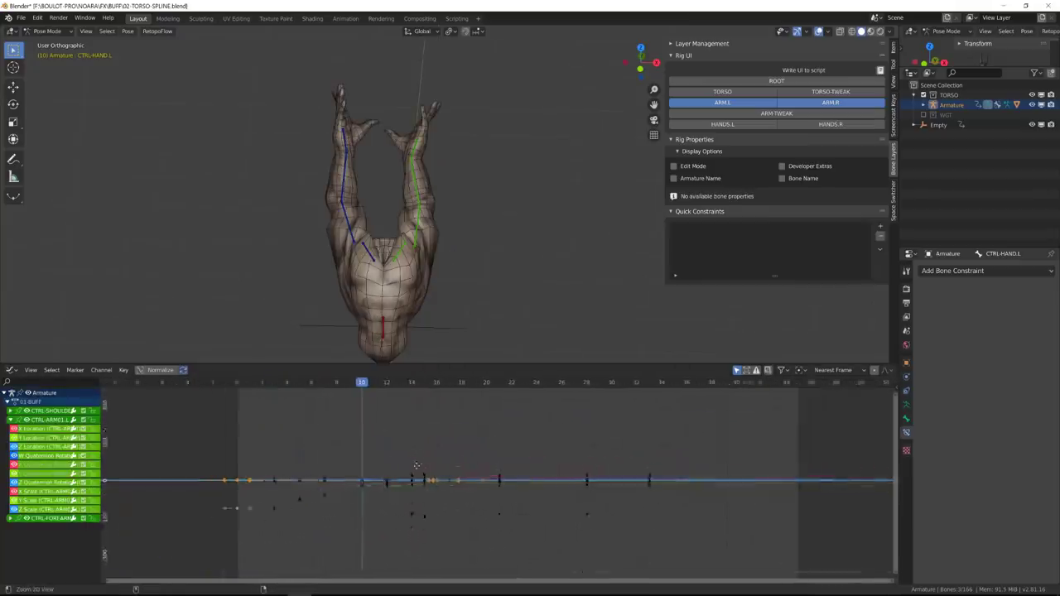
pyautogui.hotkey('ctrl', 'shift', 'v')
pyautogui.moveTo(313, 416); pyautogui.dragTo(703, 575)
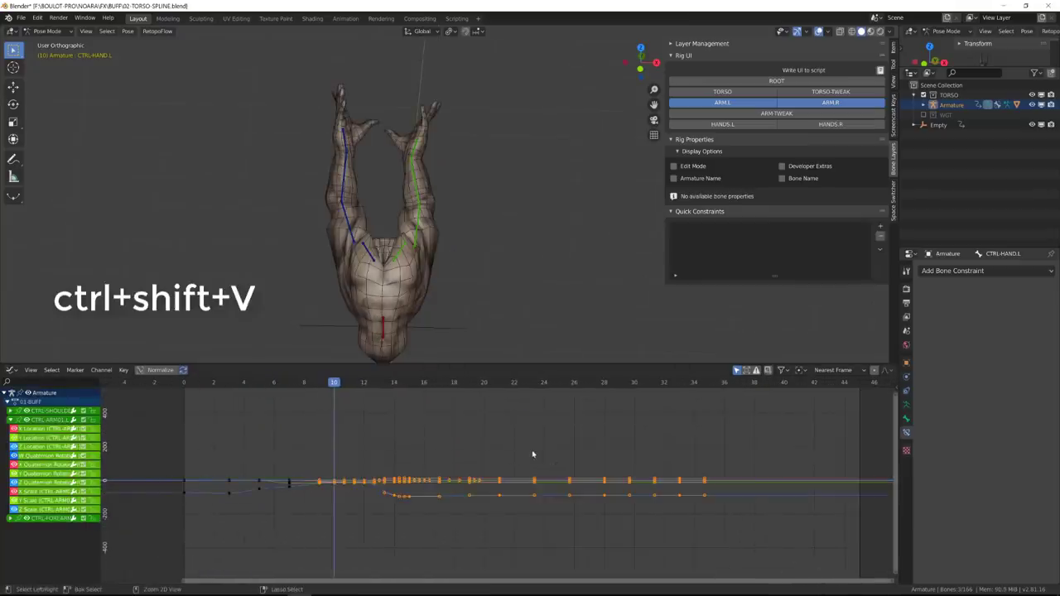
pyautogui.moveTo(374, 273); pyautogui.dragTo(375, 275)
pyautogui.moveTo(322, 405); pyautogui.dragTo(700, 538)
pyautogui.hotkey('ctrl', 'shift', 'v')
pyautogui.press('space')
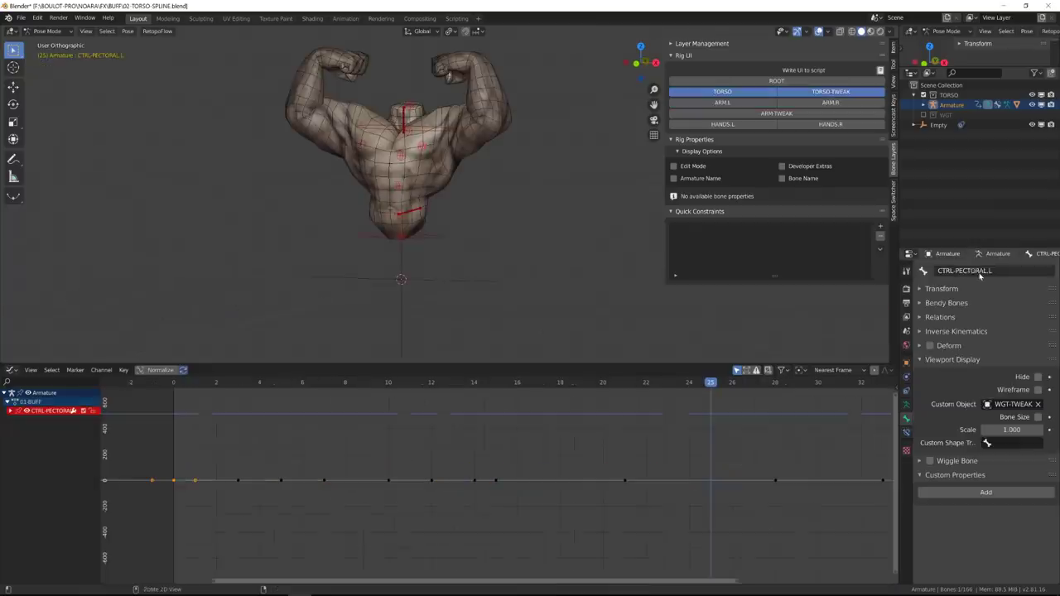
# - Attach the empty to the CTRL-PECTORAL.L bone with Copy Location and bake its motion over frames 0 to 45 with visual keying
pyautogui.click(440, 282)
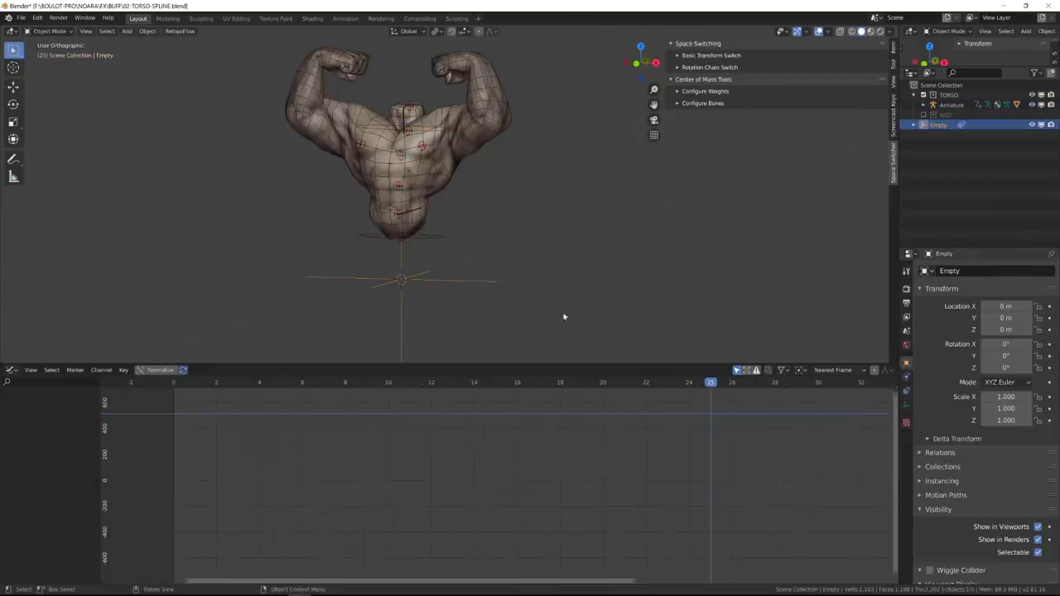
pyautogui.click(906, 391)
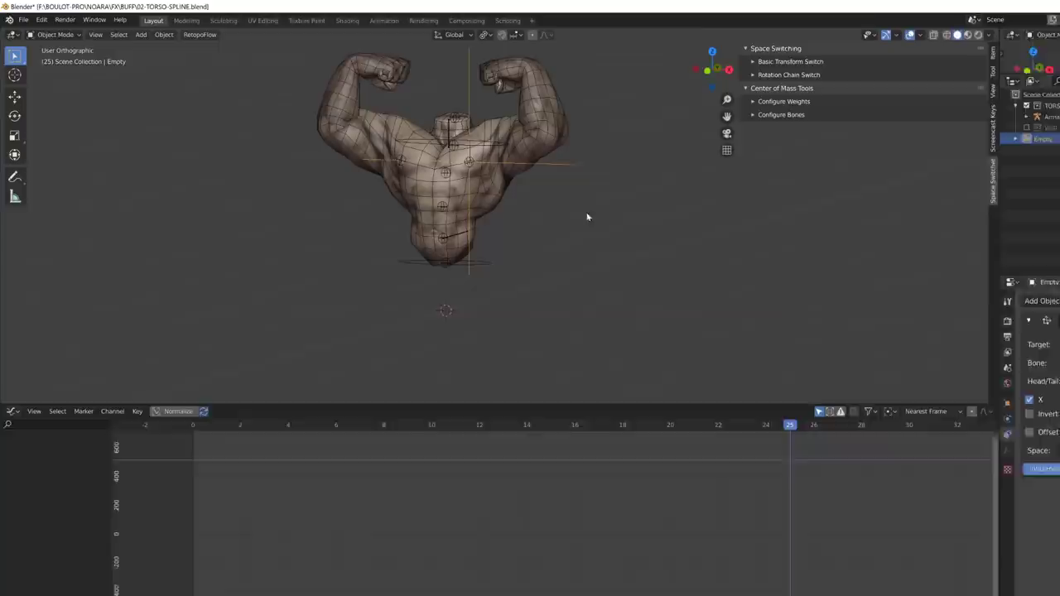
pyautogui.press('F3')
pyautogui.press('Return')
pyautogui.click(692, 410)
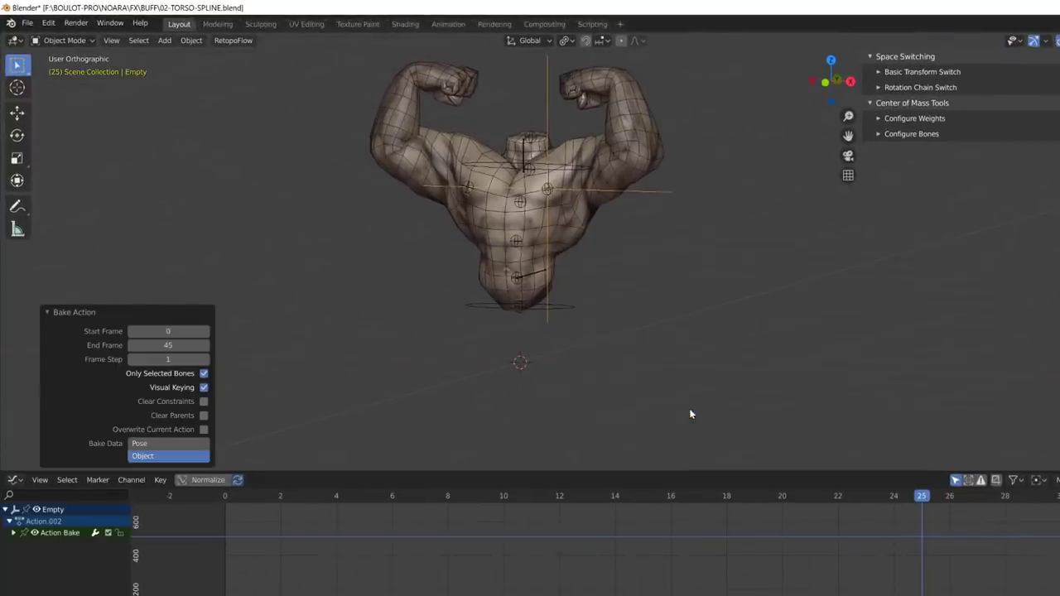
pyautogui.click(236, 498)
pyautogui.press('space')
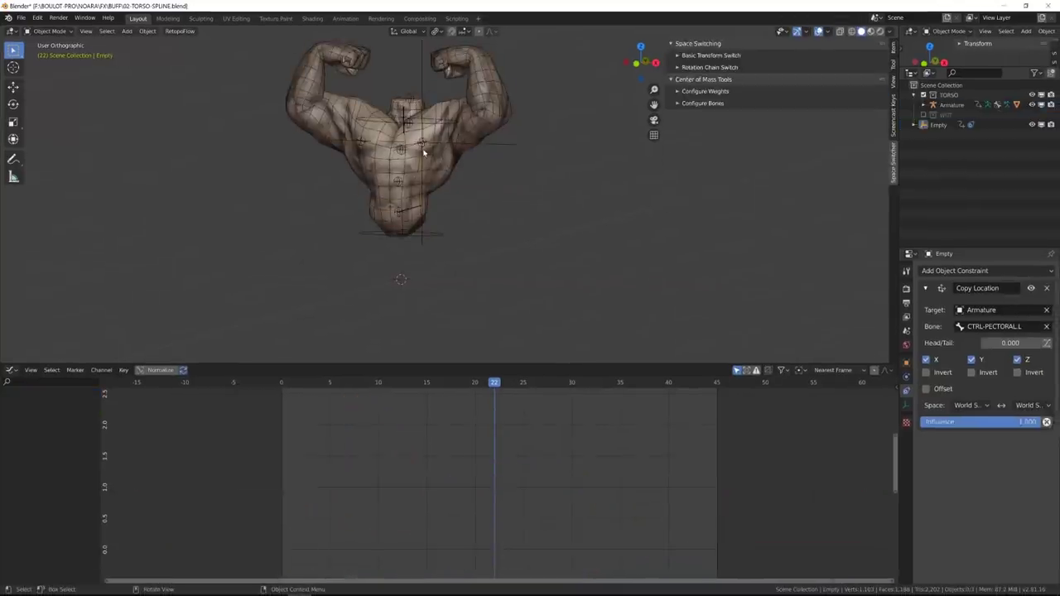
# - Add a Copy Location constraint to the CTRL-PECTORAL.L bone with the Empty as its target
pyautogui.click(548, 194)
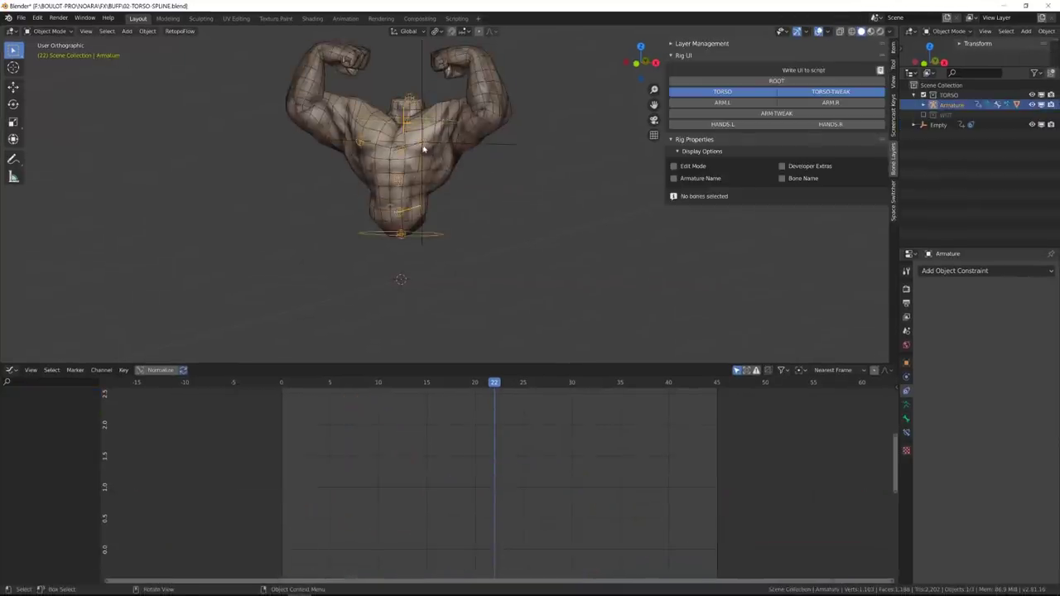
pyautogui.hotkey('ctrl', 'Tab')
pyautogui.click(906, 432)
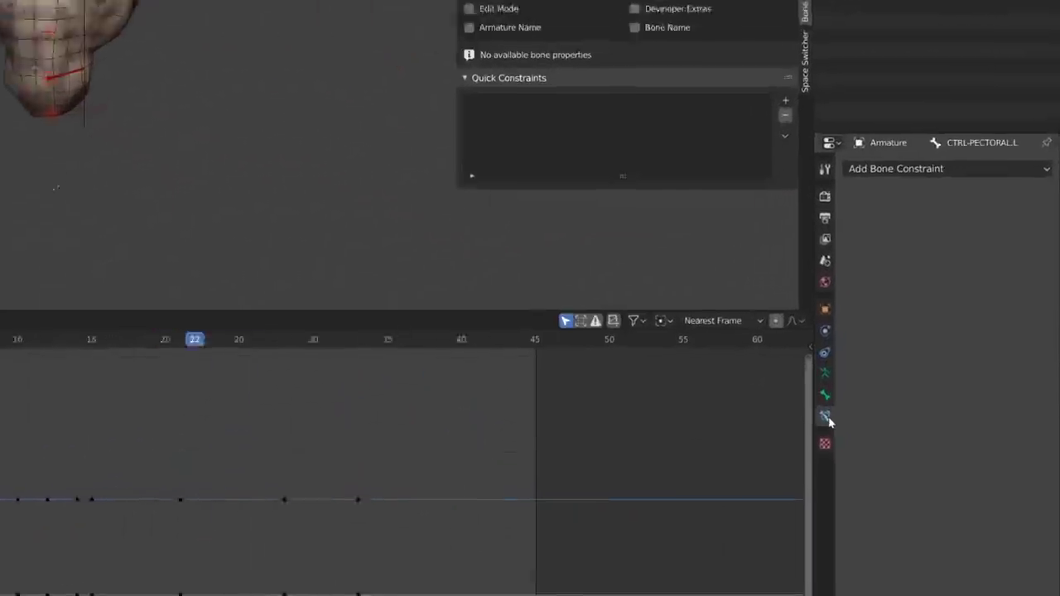
pyautogui.click(965, 271)
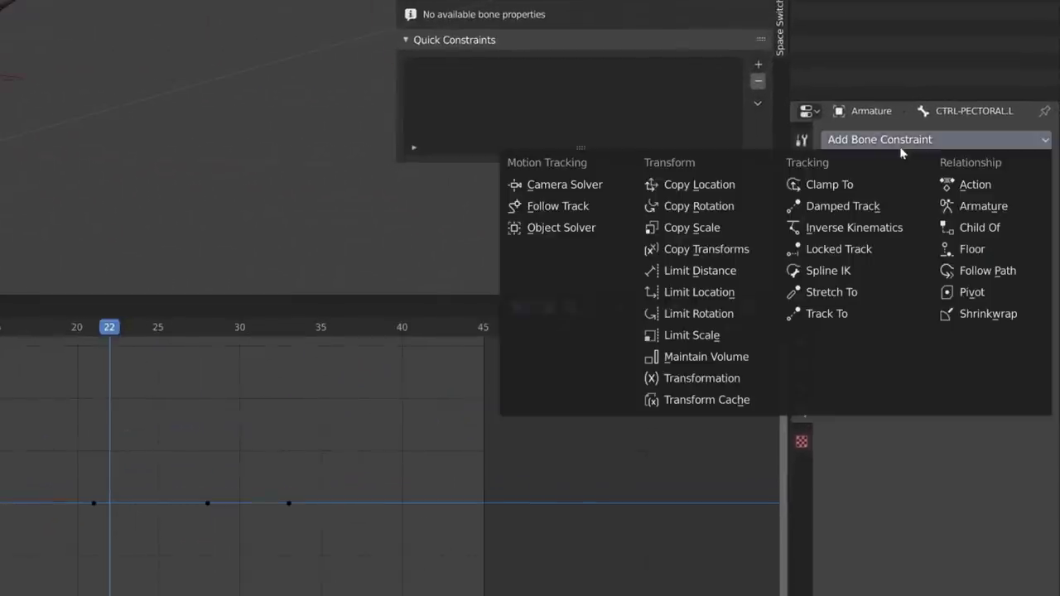
pyautogui.click(732, 185)
pyautogui.click(928, 207)
pyautogui.click(853, 254)
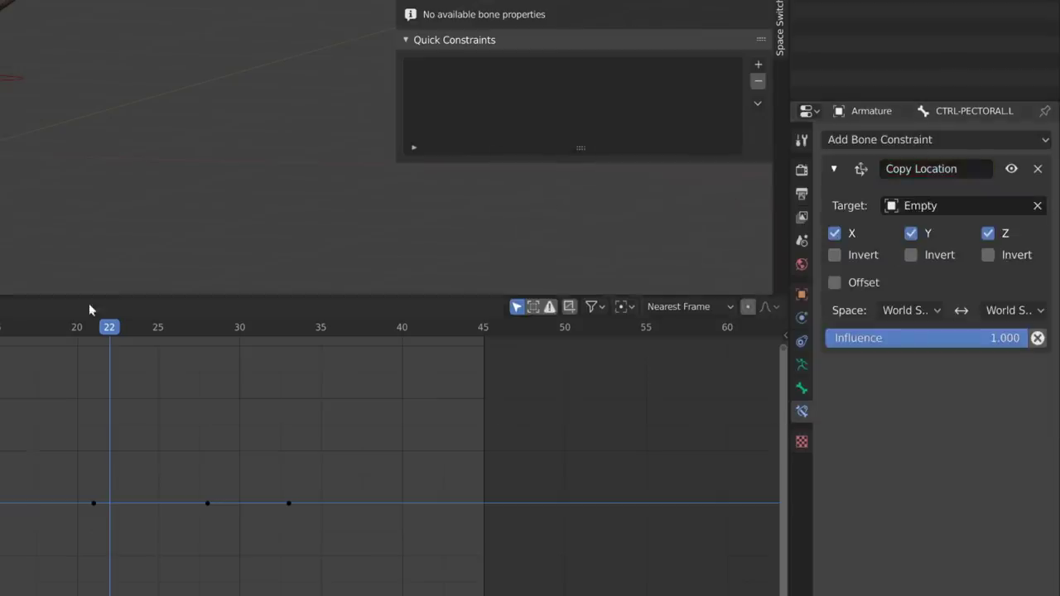
# - Select the empty and try moving it away from the pectoral at frame 22
pyautogui.click(487, 138)
pyautogui.hotkey('ctrl', 'Tab')
pyautogui.click(497, 150)
pyautogui.press('g')
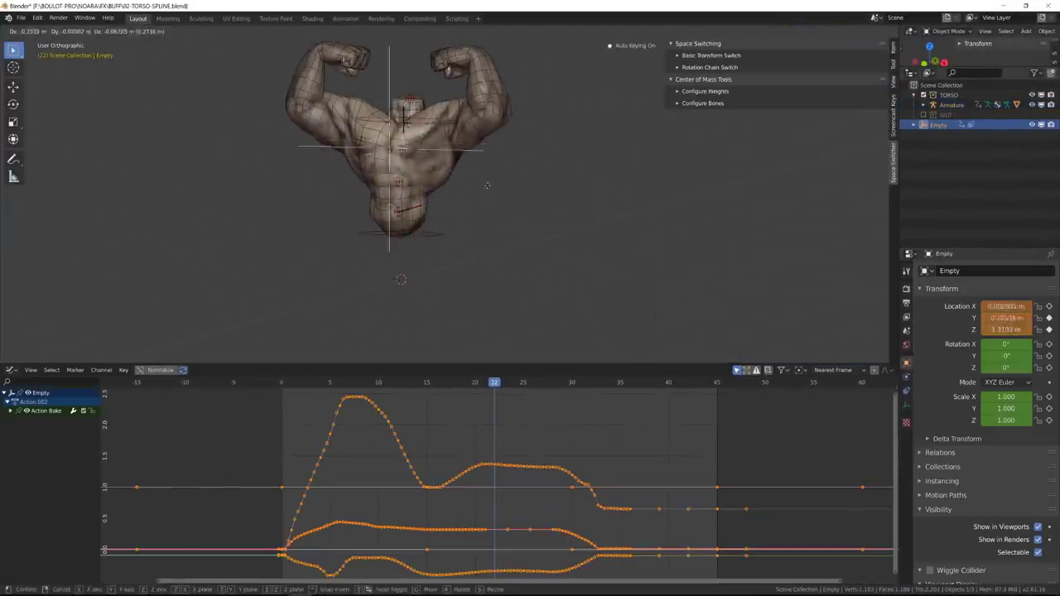
pyautogui.click(515, 181)
# - Delete the scale and Euler rotation channels from the empty's baked action, keeping only X, Y and Z Location
pyautogui.keyDown('ctrl'); pyautogui.moveTo(474, 508); pyautogui.dragTo(481, 499, button='middle'); pyautogui.keyUp('ctrl')
pyautogui.moveTo(257, 385); pyautogui.dragTo(312, 387)
pyautogui.click(10, 411)
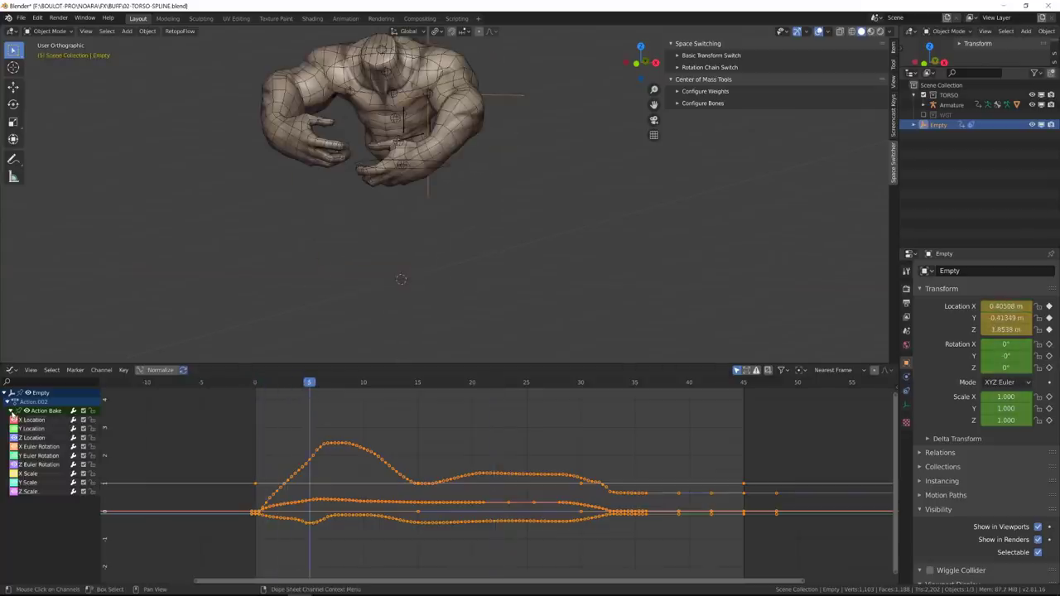
pyautogui.moveTo(34, 477); pyautogui.dragTo(34, 494)
pyautogui.press('x')
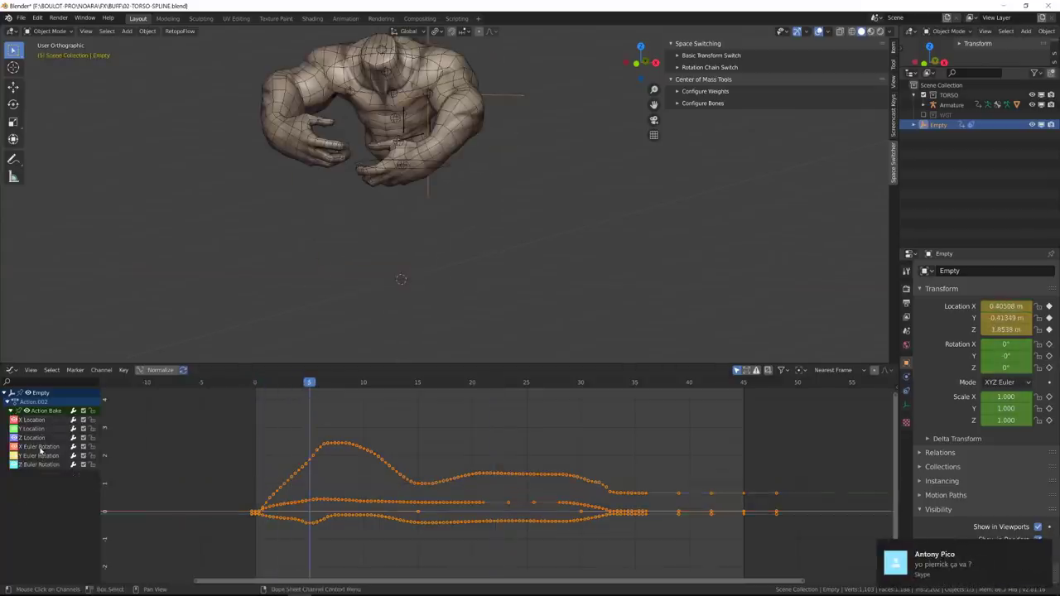
pyautogui.press('x')
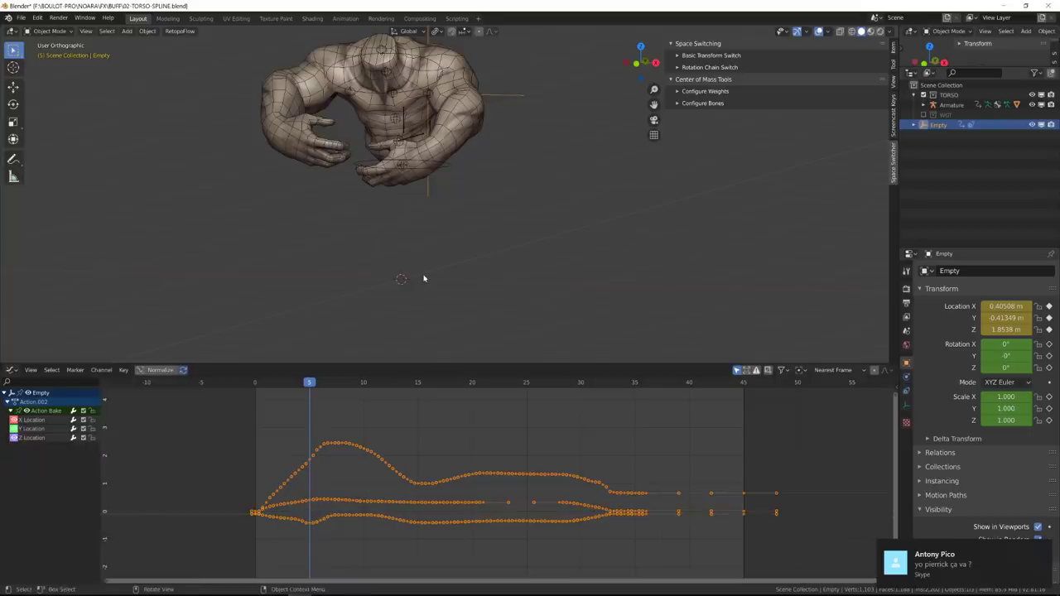
# - Isolate the empty's Z Location curve in front view and delete its keyframes between frames 1 and 5
pyautogui.press('KP_3')
pyautogui.press('KP_1')
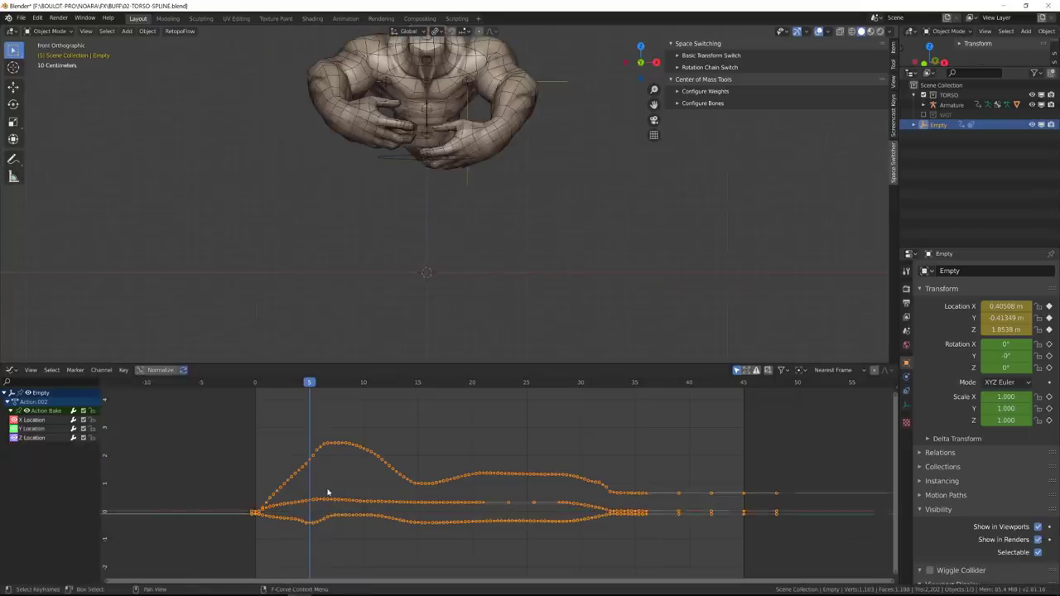
pyautogui.hotkey('alt', 'a')
pyautogui.press('Home')
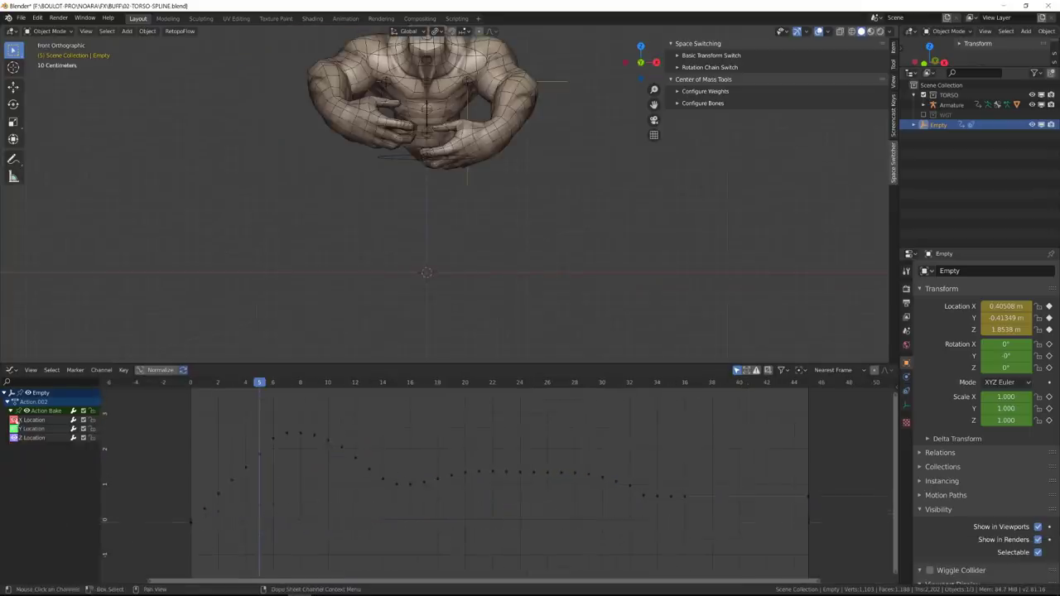
pyautogui.moveTo(269, 523); pyautogui.dragTo(269, 524)
pyautogui.press('Delete')
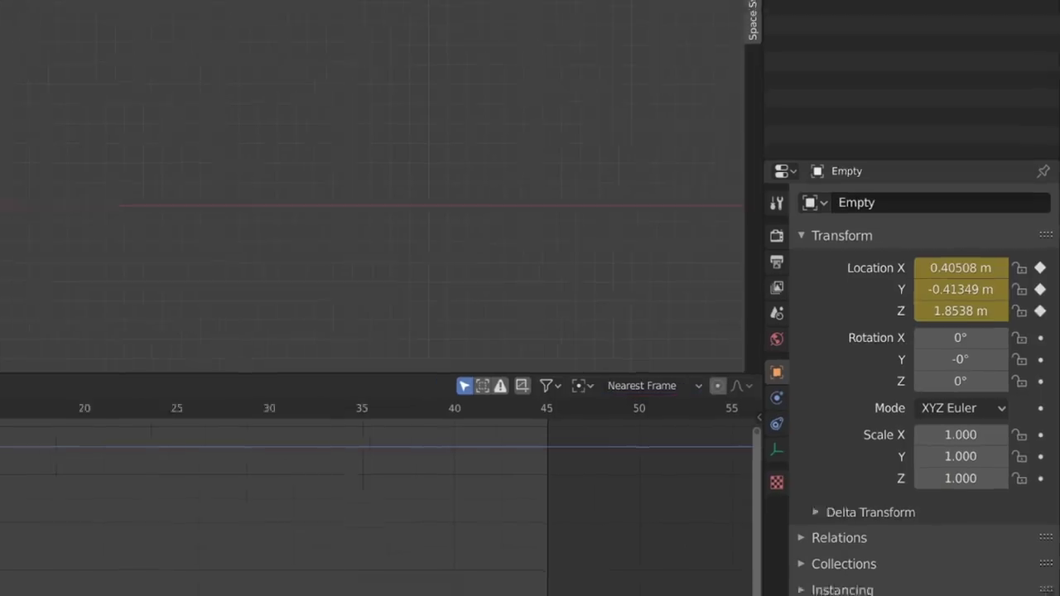
pyautogui.moveTo(213, 481); pyautogui.dragTo(274, 544)
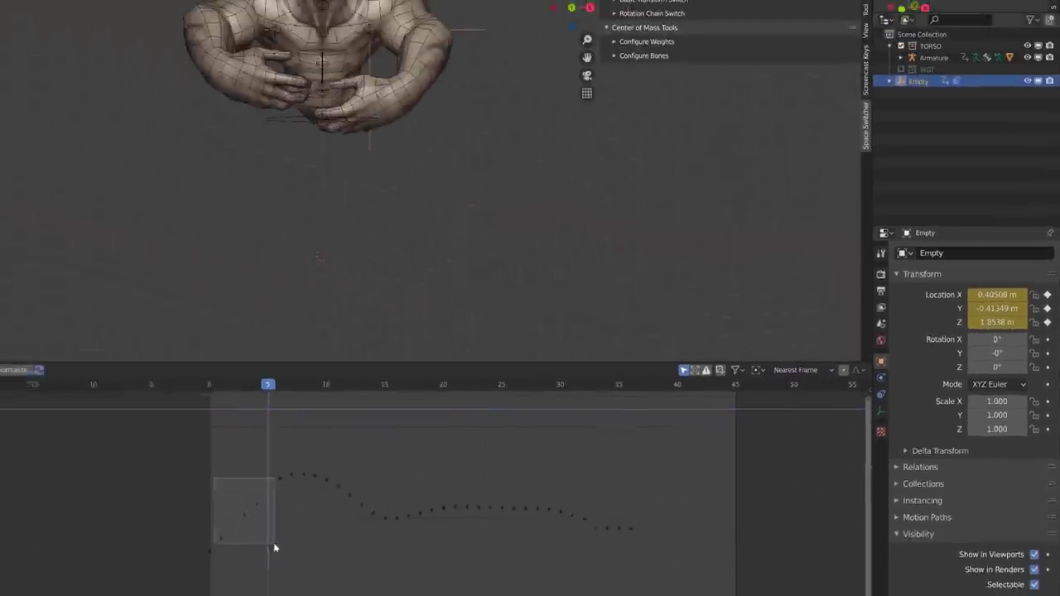
pyautogui.press('Delete')
pyautogui.click(333, 380)
pyautogui.moveTo(334, 379); pyautogui.dragTo(359, 380)
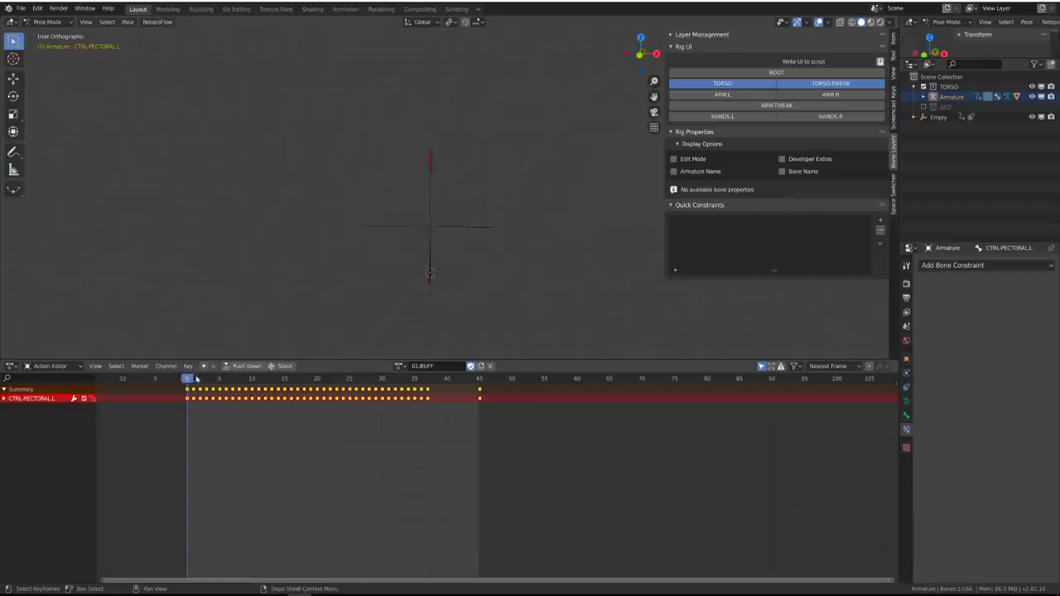
# - Replace CTRL-PECTORAL.R's keyframes in 01-BUFF with CTRL-PECTORAL.L's baked keyframes pasted flipped at frame 0, and play the animation
pyautogui.moveTo(197, 379); pyautogui.dragTo(173, 384)
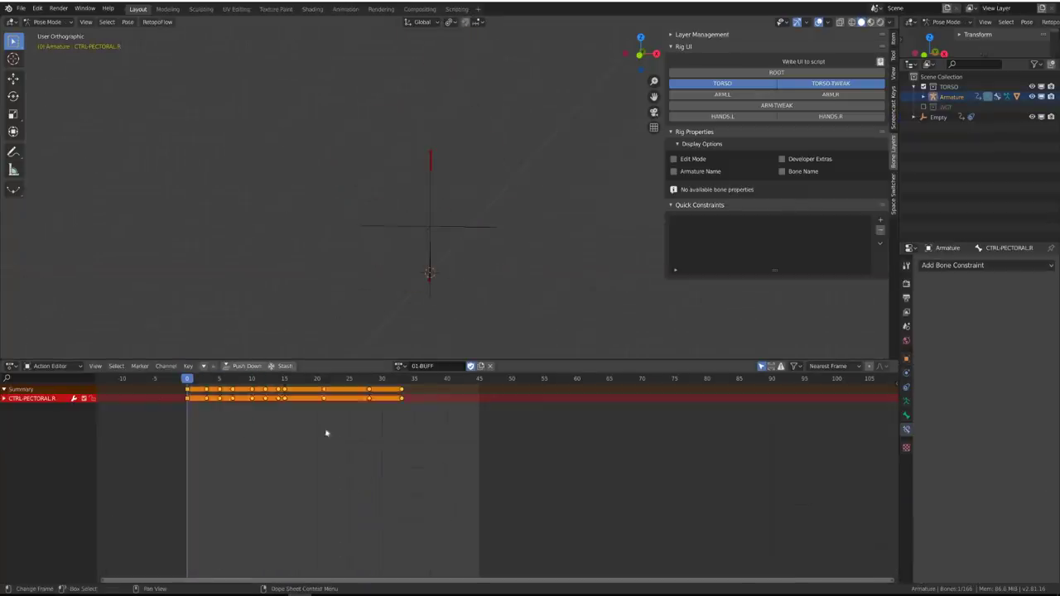
pyautogui.moveTo(342, 395); pyautogui.dragTo(197, 378)
pyautogui.press('x')
pyautogui.click(197, 379)
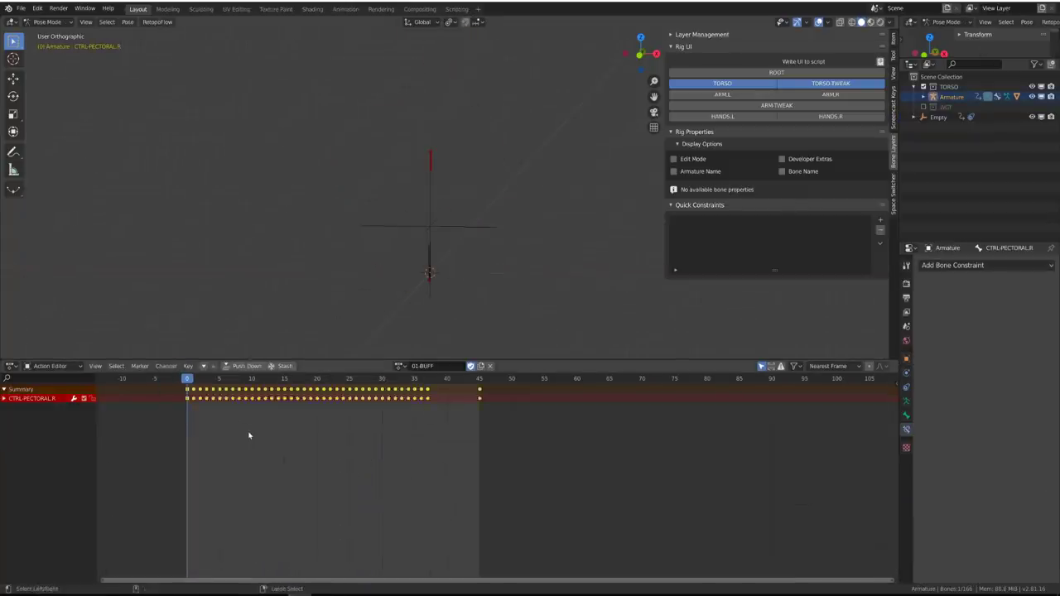
pyautogui.press('space')
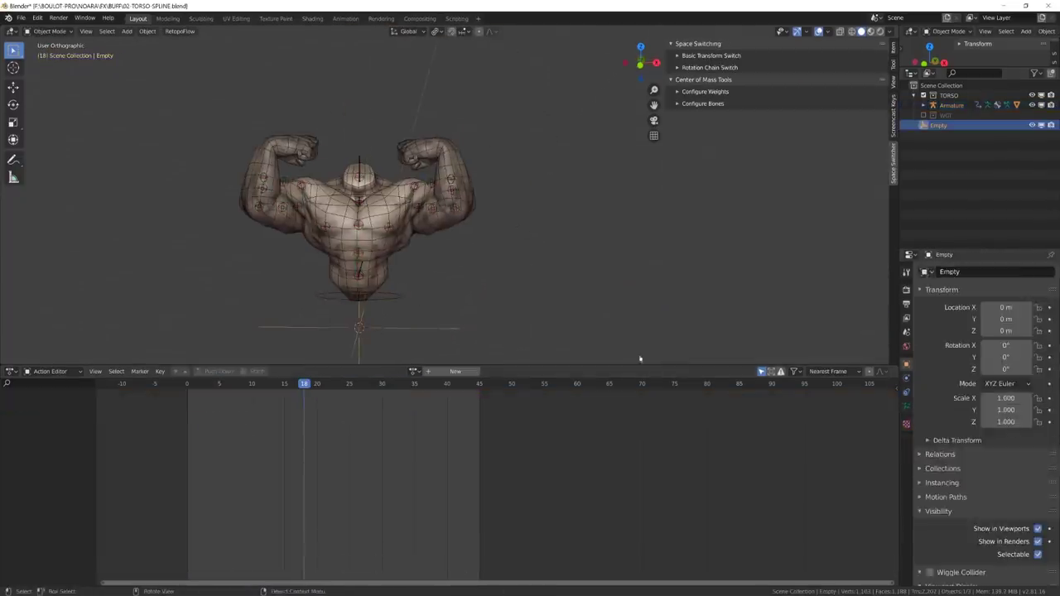
# - Give the empty a Copy Location constraint targeting the Armature's CTRL-TWEAK-BICEPS01 bone
pyautogui.click(907, 392)
pyautogui.click(941, 274)
pyautogui.click(891, 300)
pyautogui.click(993, 312)
pyautogui.click(981, 329)
pyautogui.hotkey('ctrl', 'v')
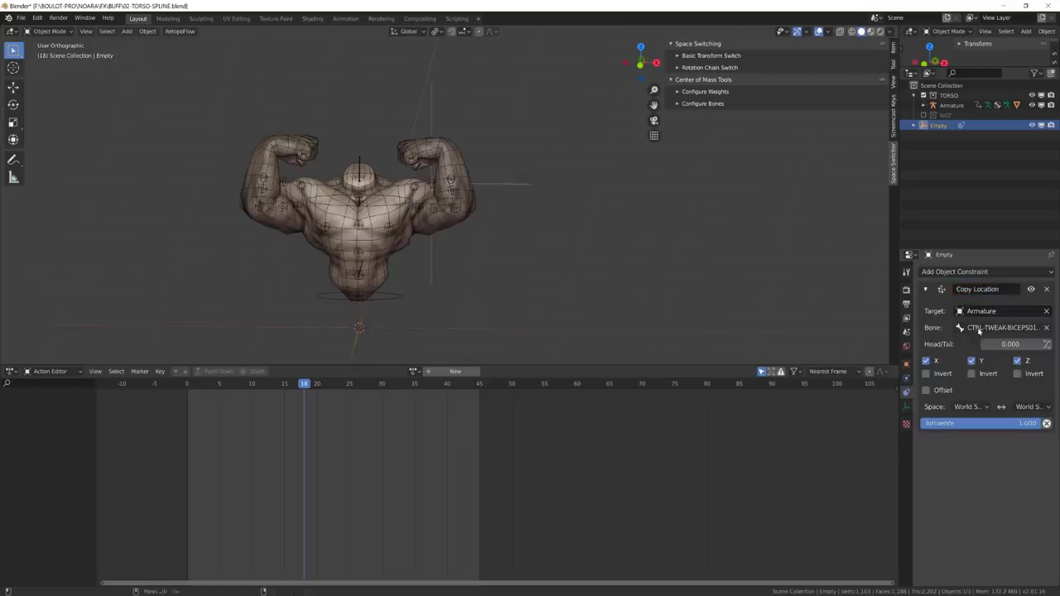
# - Bake the empty's biceps-following motion into an action and play it
pyautogui.press('F3')
pyautogui.press('Return')
pyautogui.click(473, 407)
pyautogui.press('space')
pyautogui.press('space')
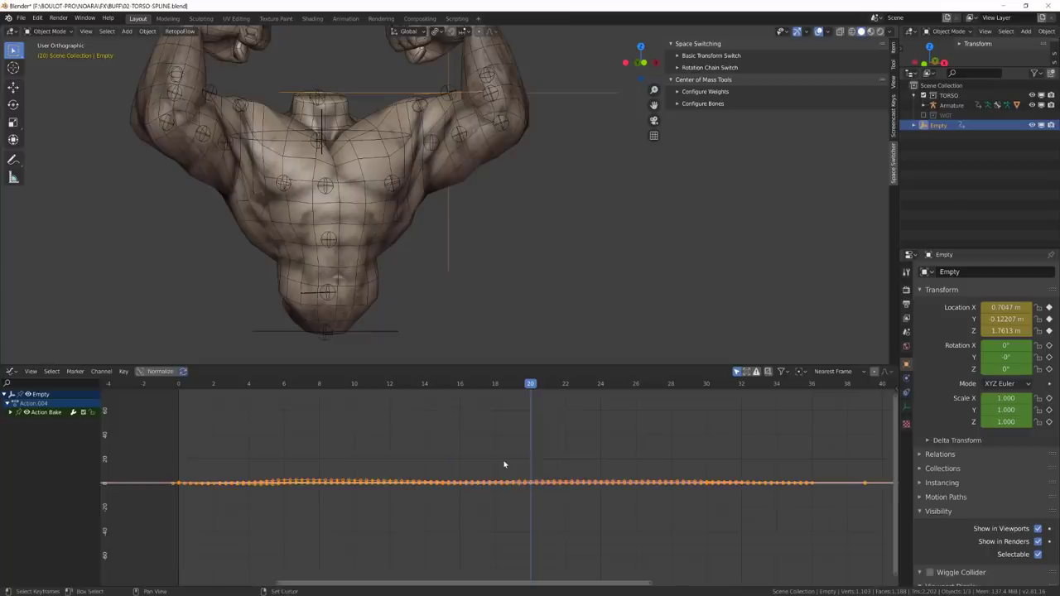
# - Make the empty's baked curves cyclic with the F-Modifier and set the Graph Editor's snapping to No Auto-Snap
pyautogui.hotkey('shift', 'e')
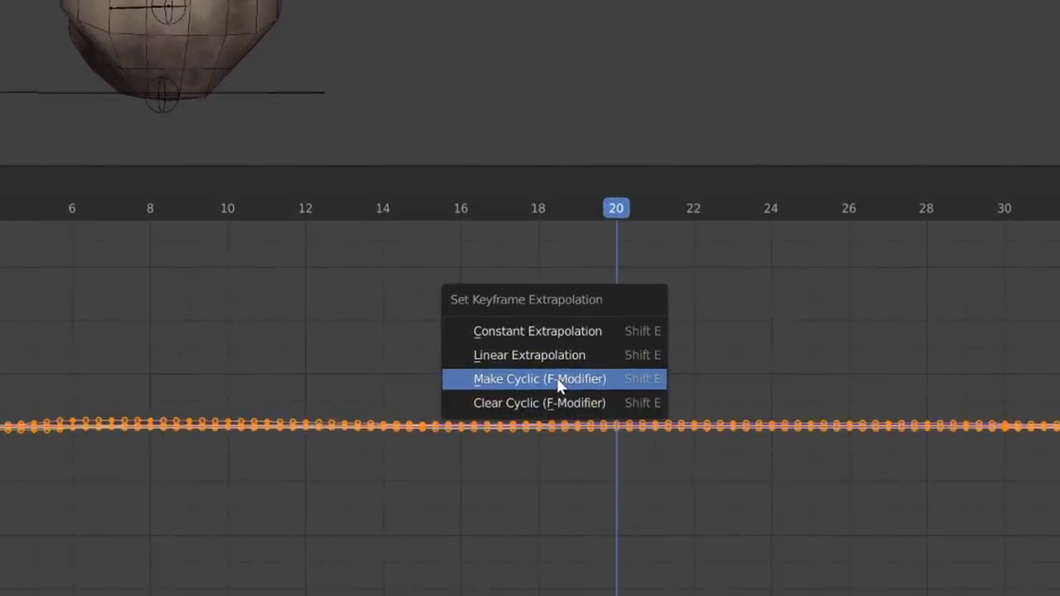
pyautogui.click(540, 378)
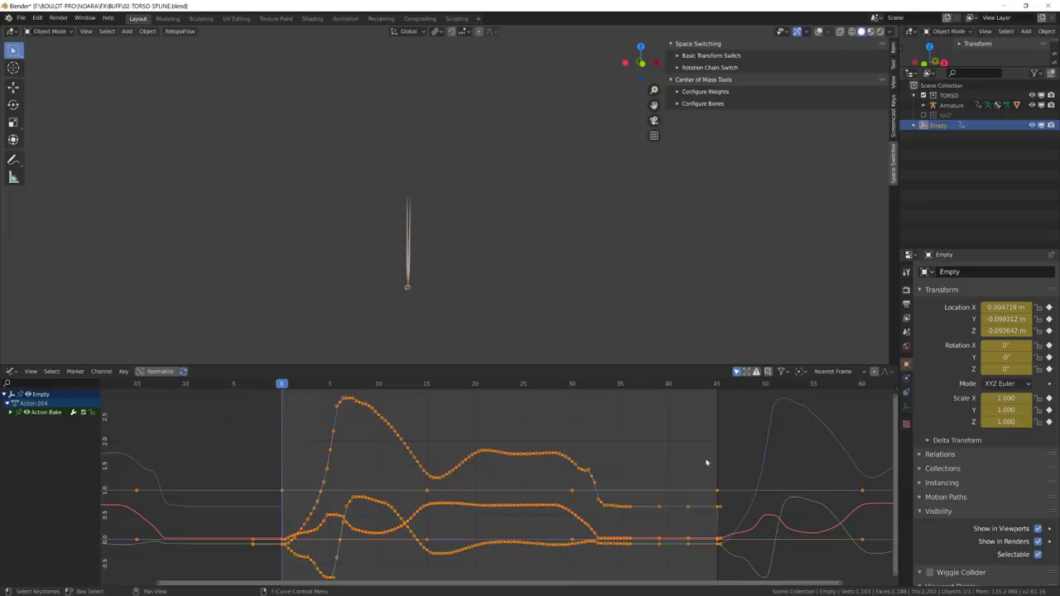
pyautogui.click(833, 372)
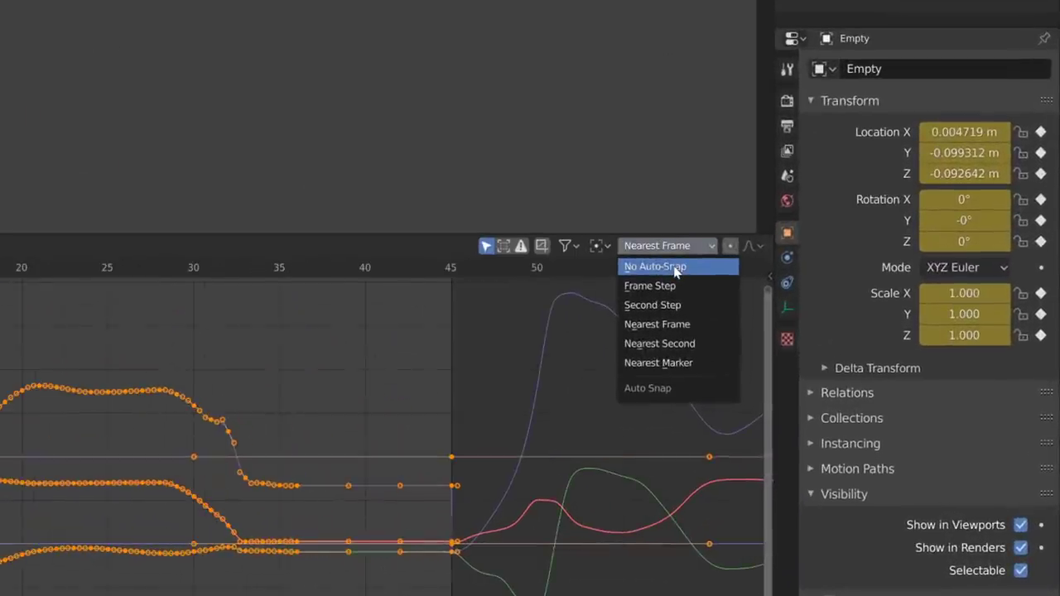
pyautogui.click(677, 272)
# - Shift all of the empty's baked keyframes later by less than one frame and check the playback
pyautogui.press('space')
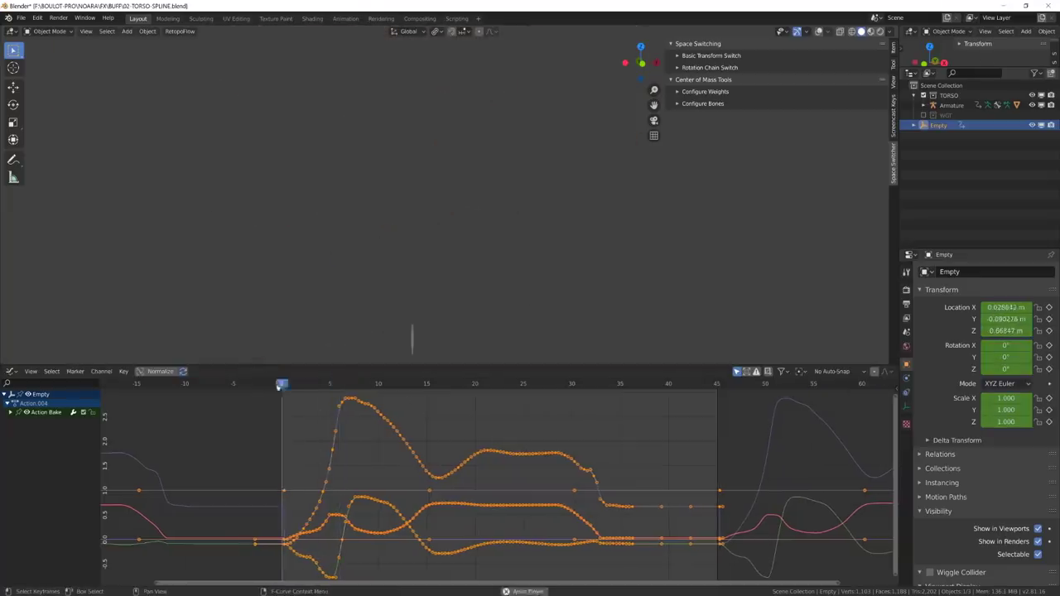
pyautogui.moveTo(497, 401)
pyautogui.mouseDown()
pyautogui.moveTo(420, 405)
pyautogui.moveTo(348, 386)
pyautogui.moveTo(494, 398)
pyautogui.mouseUp()
pyautogui.press('g')
pyautogui.click(445, 415)
# - Delete the empty's Euler rotation and scale channels and isolate its Z Location curve around frames 12 to 36
pyautogui.click(11, 412)
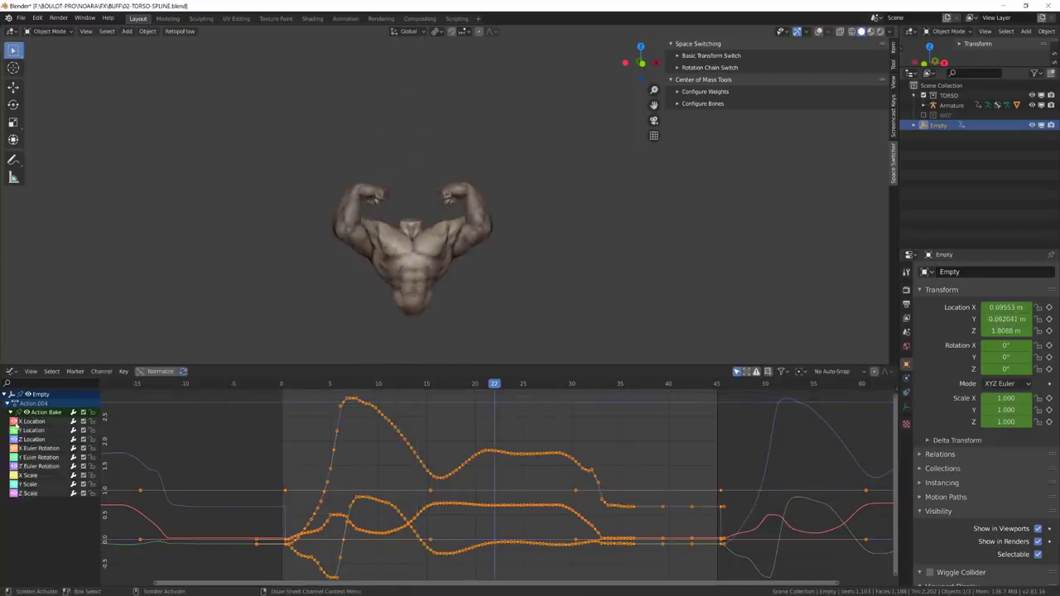
pyautogui.moveTo(35, 449); pyautogui.dragTo(48, 507)
pyautogui.press('x')
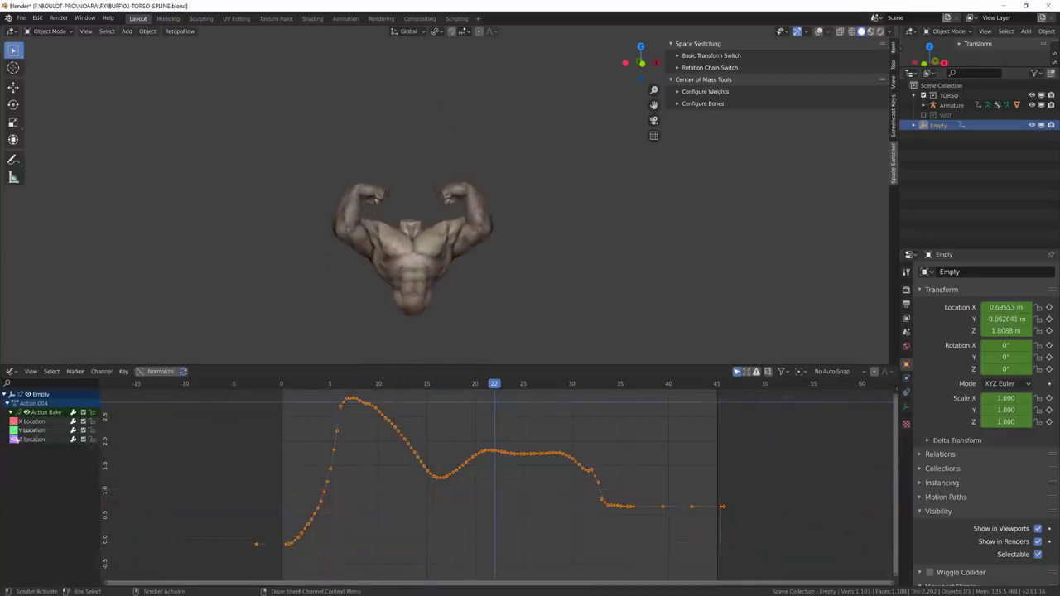
pyautogui.scroll(12, 510, 465)
pyautogui.click(461, 489)
# - Raise the Z Location keys near frame 21 and delete the surplus keys around frames 20 and 24
pyautogui.moveTo(462, 385); pyautogui.dragTo(269, 432)
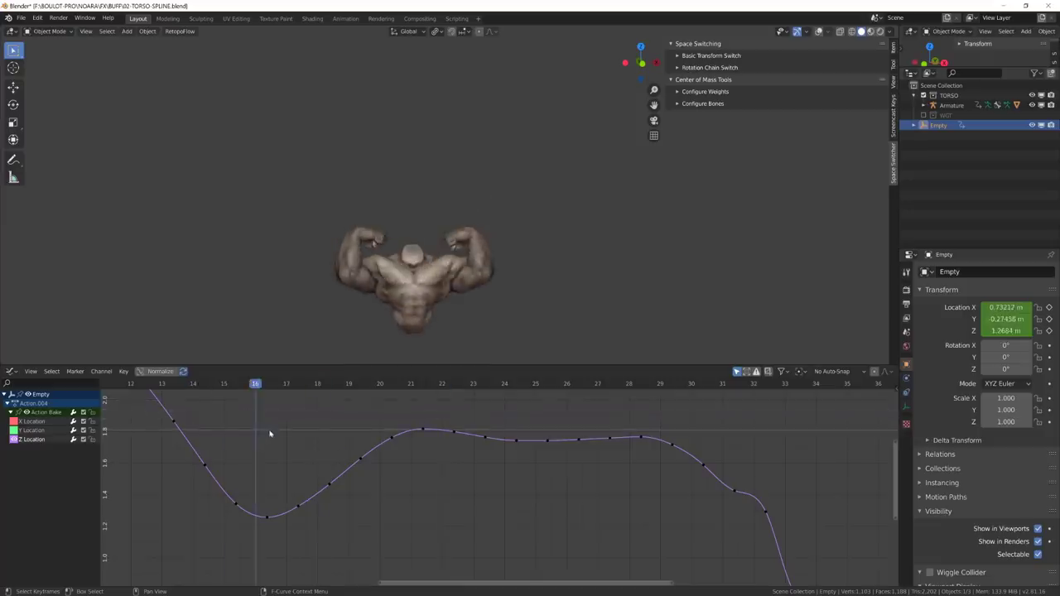
pyautogui.keyDown('shift'); pyautogui.moveTo(269, 433); pyautogui.dragTo(412, 448, button='right'); pyautogui.keyUp('shift')
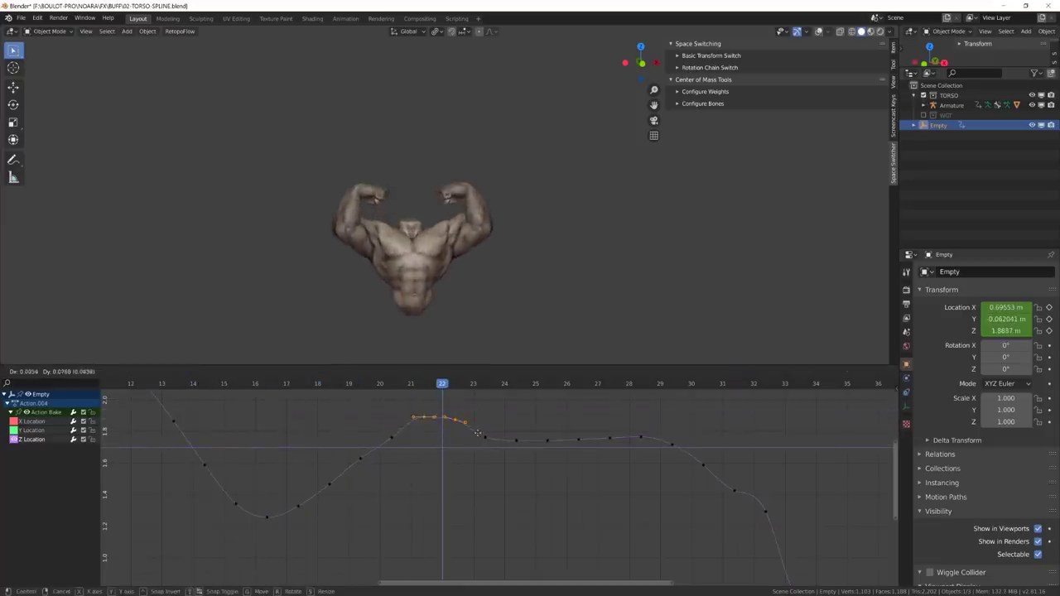
pyautogui.click(478, 434)
pyautogui.click(391, 436)
pyautogui.press('Delete')
pyautogui.moveTo(395, 388); pyautogui.dragTo(395, 394)
pyautogui.click(517, 440)
pyautogui.press('x')
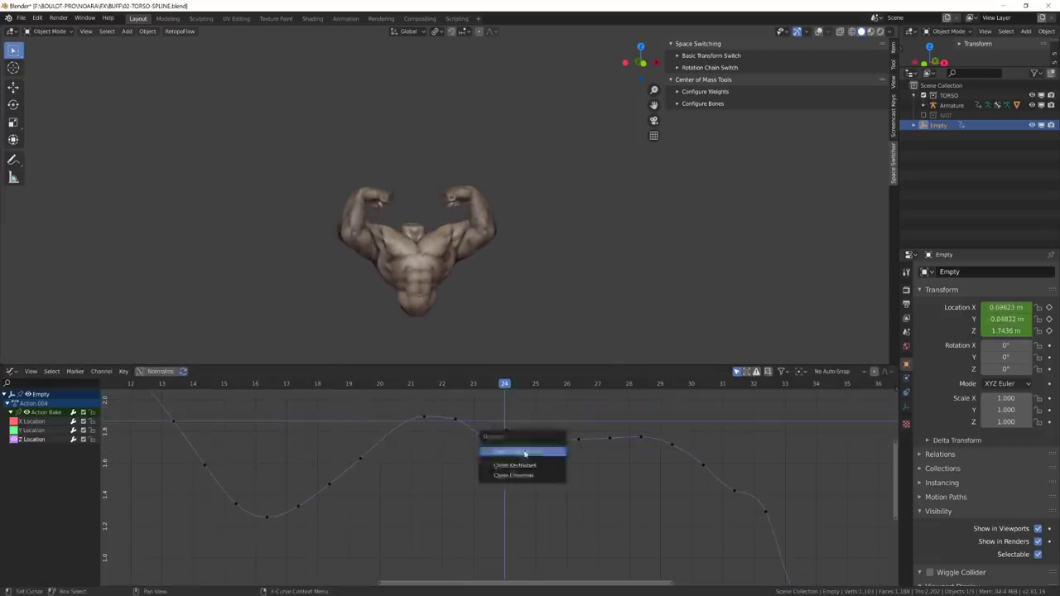
pyautogui.click(525, 453)
# - Shape a dip at frame 24 in the Z Location curve, adjust the keys around it up to frame 28, and play the result
pyautogui.click(487, 439)
pyautogui.press('g')
pyautogui.press('x')
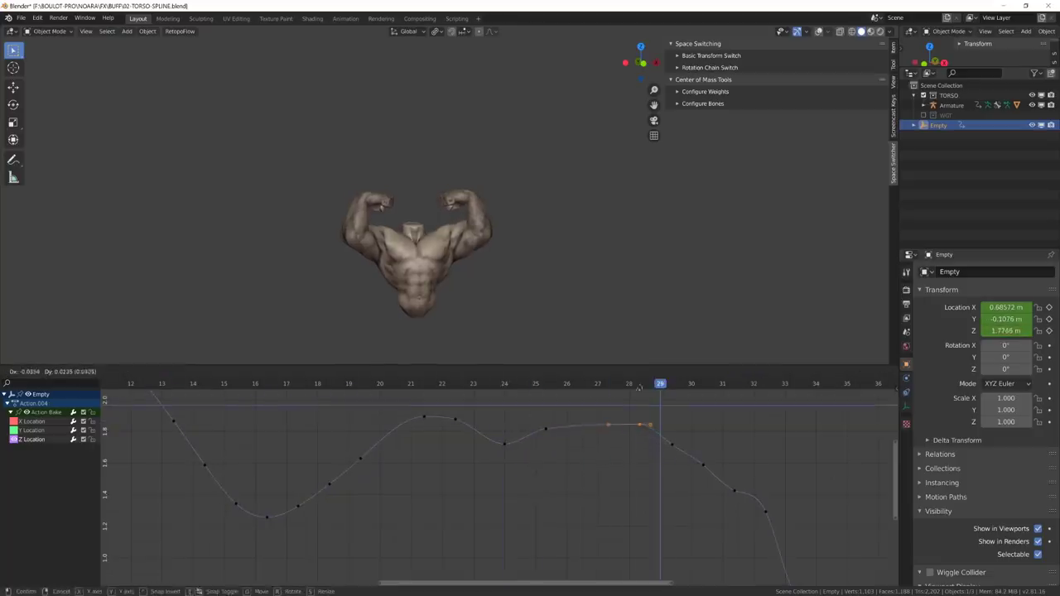
pyautogui.keyDown('shift'); pyautogui.moveTo(254, 388); pyautogui.dragTo(410, 412, button='right'); pyautogui.keyUp('shift')
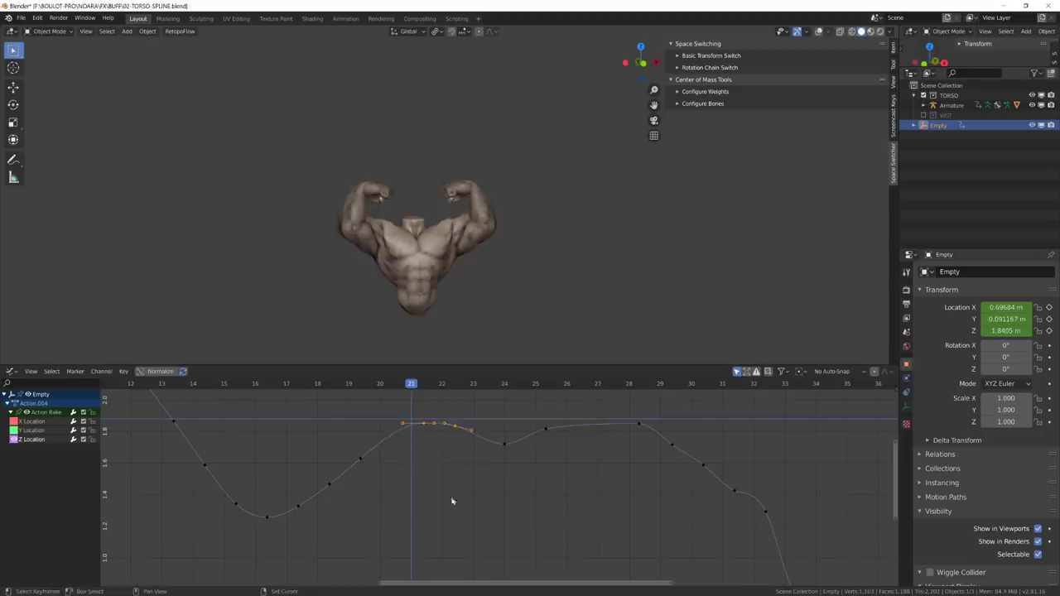
pyautogui.press('space')
pyautogui.press('space')
# - Raise the Z Location keys between frames 15 and 19 slightly and play the animation
pyautogui.keyDown('shift'); pyautogui.moveTo(212, 388); pyautogui.dragTo(297, 425, button='right'); pyautogui.keyUp('shift')
pyautogui.moveTo(213, 440); pyautogui.dragTo(368, 520)
pyautogui.press('g')
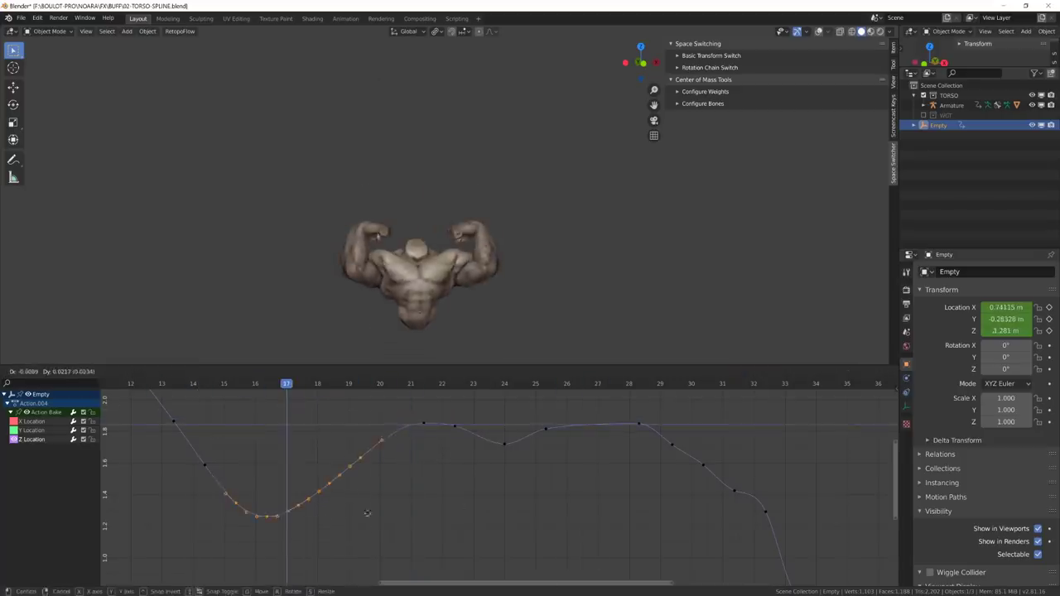
pyautogui.click(367, 514)
pyautogui.press('space')
# - Make the Z Location dip at frame 24 shallower so the curve runs smoothly between frames 21 and 25
pyautogui.press('Home')
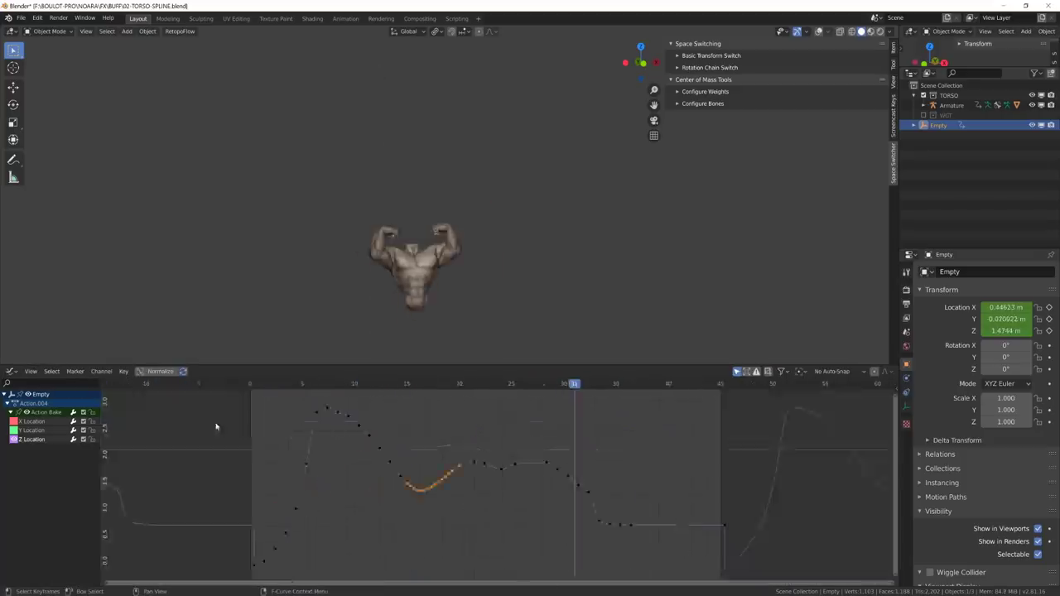
pyautogui.scroll(3, 456, 445)
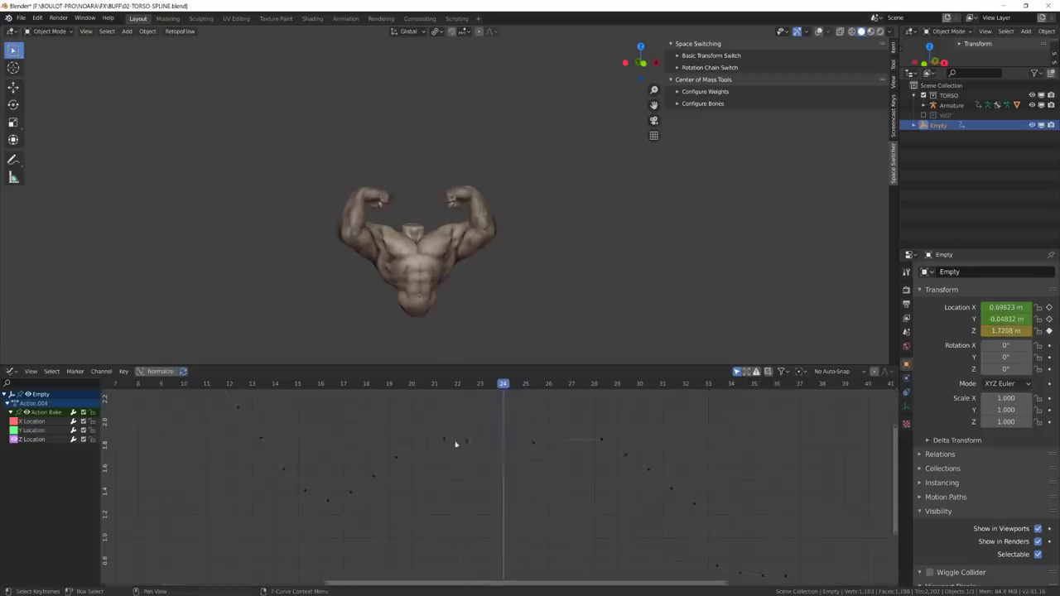
pyautogui.click(521, 508)
pyautogui.click(416, 387)
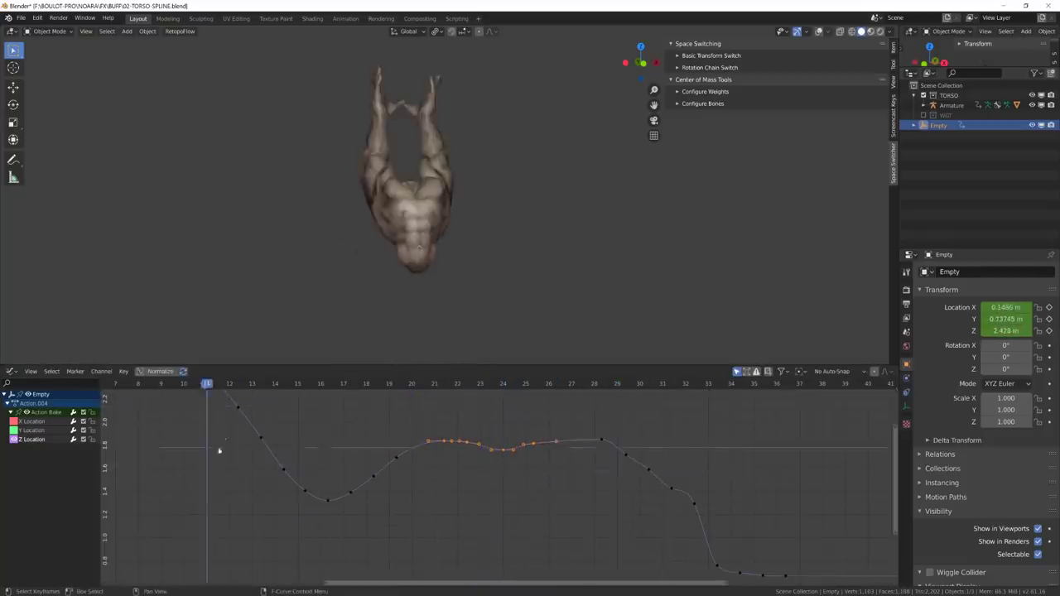
# - Bake the left biceps tweak bone's pose from frame 0 to 45 with Only Selected Bones, Visual Keying and Clear Constraints
pyautogui.press('a')
pyautogui.press('Home')
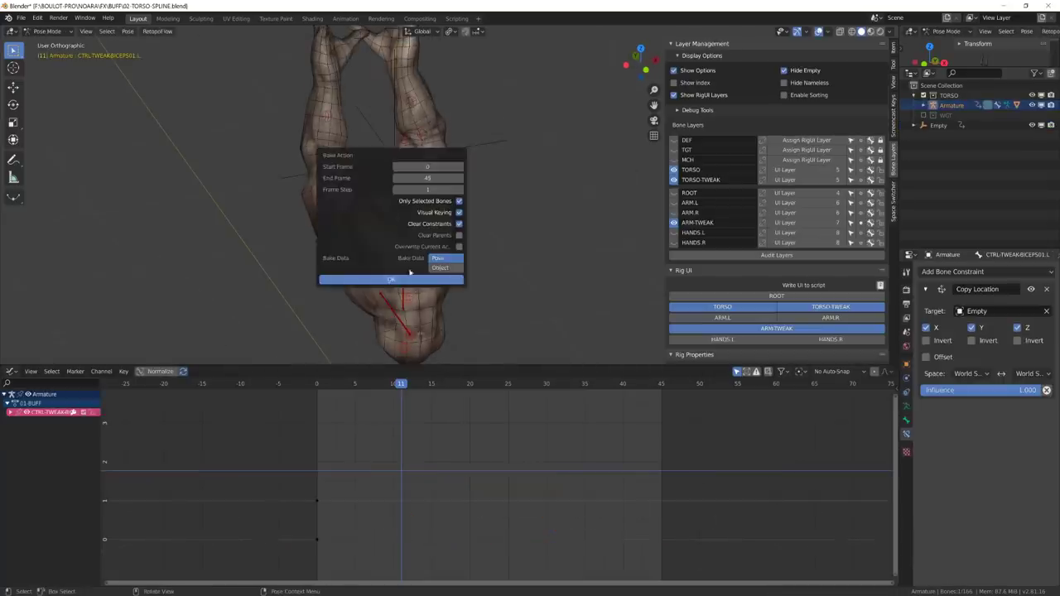
pyautogui.click(394, 274)
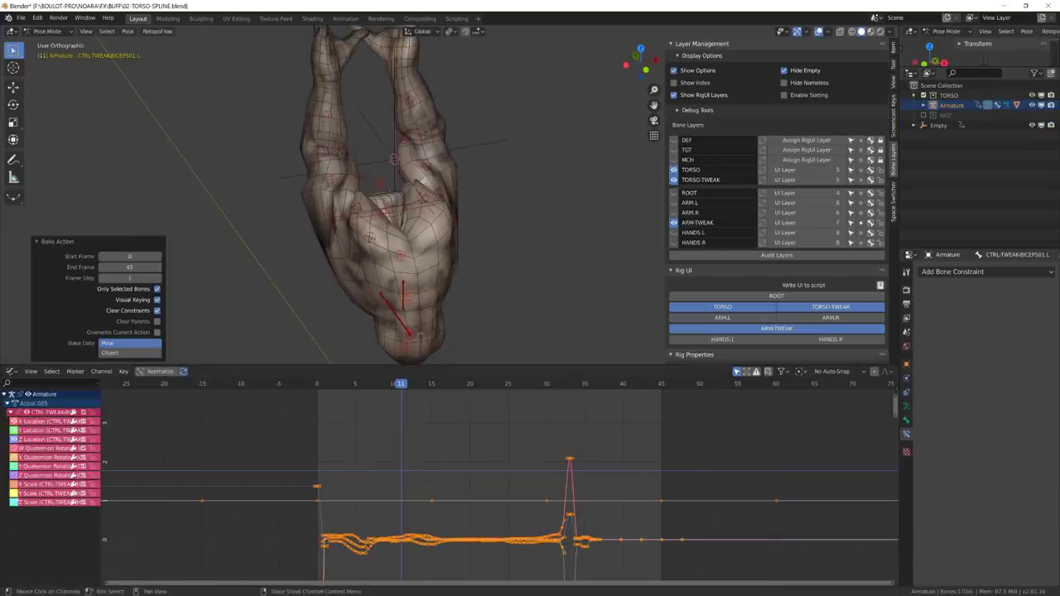
# - Switch the armature to the 01-BUFF action in the Action Editor, paste the baked biceps keys at frame 0 and play it
pyautogui.click(12, 372)
pyautogui.click(126, 399)
pyautogui.click(400, 371)
pyautogui.click(408, 396)
pyautogui.click(163, 387)
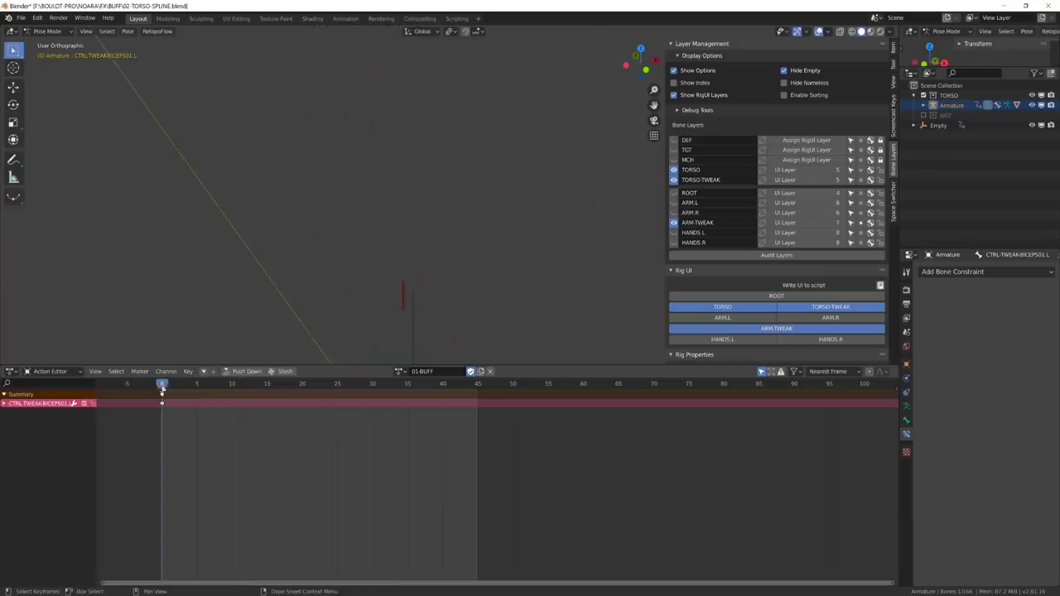
pyautogui.scroll(-4, 455, 254)
pyautogui.hotkey('ctrl', 'v')
pyautogui.hotkey('ctrl', 'v')
pyautogui.press('space')
pyautogui.press('space')
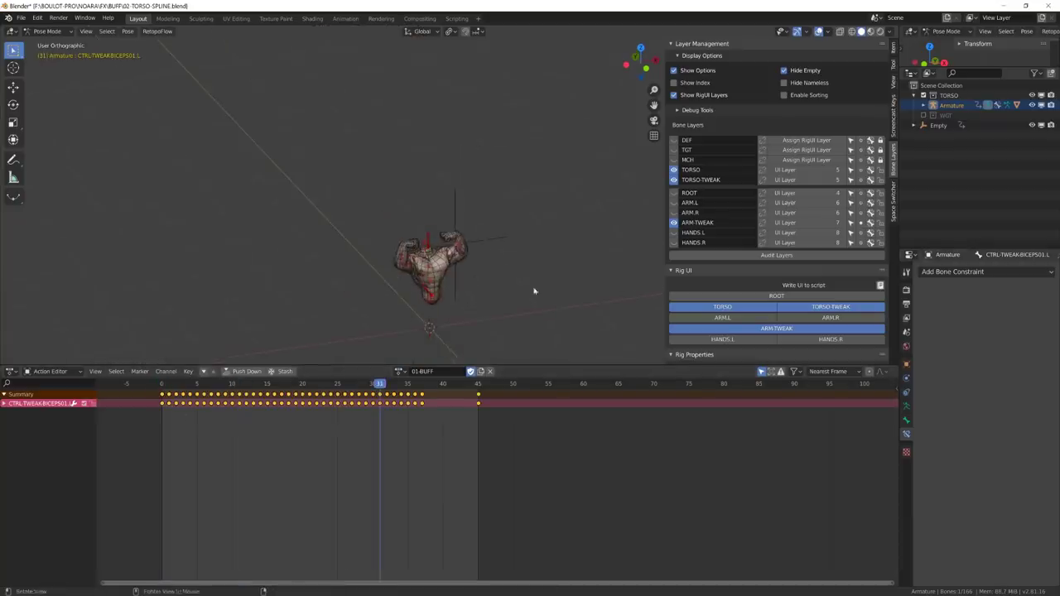
# - Scrub back to inspect the pasted biceps motion and delete the empty from the scene
pyautogui.scroll(5, 433, 265)
pyautogui.moveTo(381, 384); pyautogui.dragTo(337, 385)
pyautogui.click(538, 236)
pyautogui.press('Delete')
pyautogui.click(481, 242)
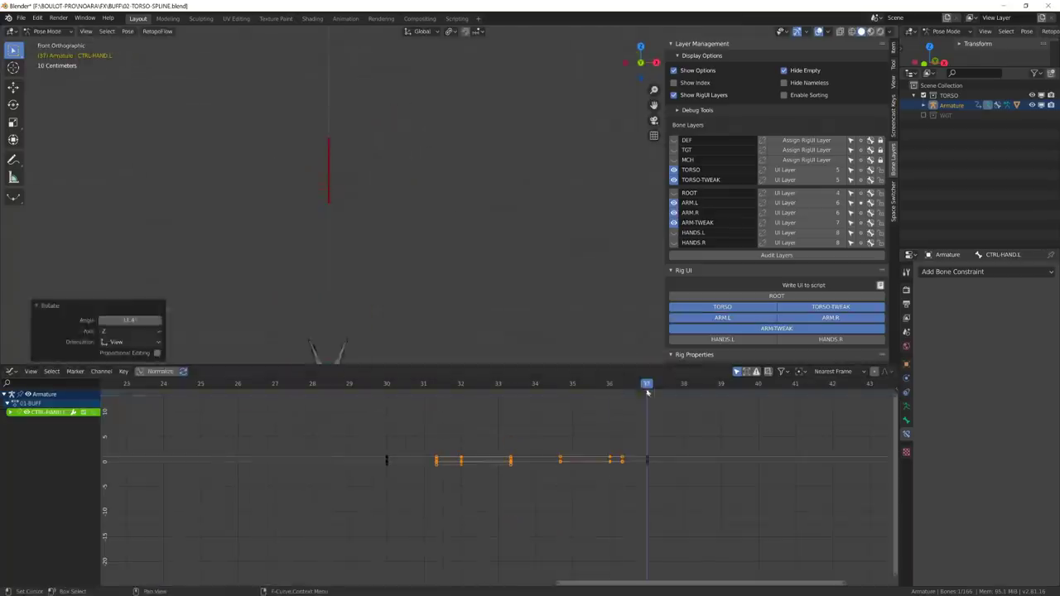
# - Copy the left arm's pose at frame 36 and paste it flipped onto the right arm
pyautogui.click(384, 394)
pyautogui.scroll(-5, 374, 215)
pyautogui.moveTo(387, 388); pyautogui.dragTo(610, 406)
pyautogui.press('a')
pyautogui.hotkey('ctrl', 'c')
pyautogui.hotkey('ctrl', 'shift', 'v')
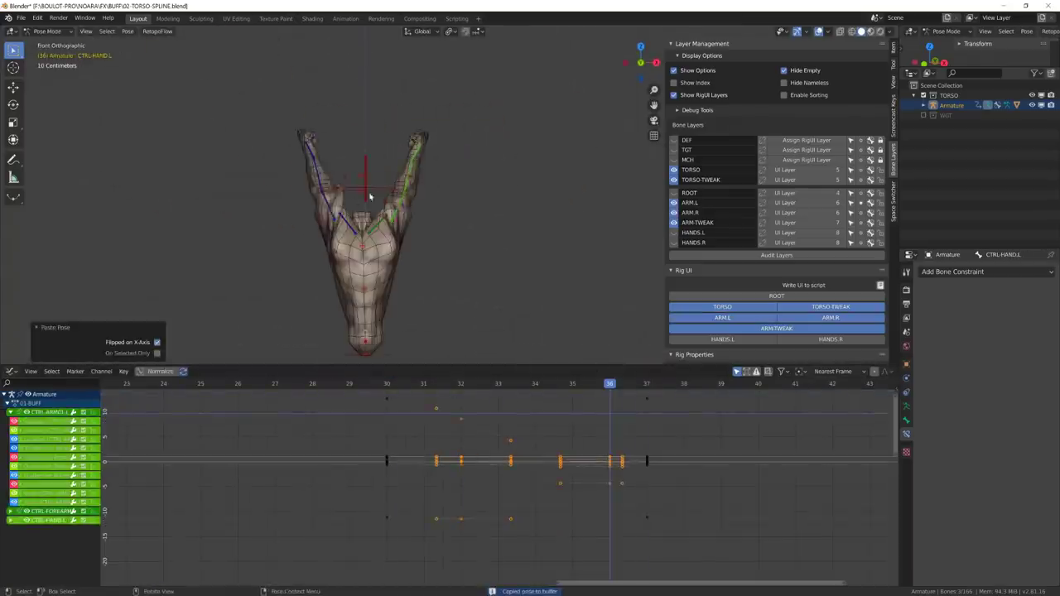
# - Select both biceps tweak bones, play the action from the right view and scrub to frame 36 to examine the pose
pyautogui.scroll(4, 418, 178)
pyautogui.click(337, 206)
pyautogui.keyDown('shift'); pyautogui.click(263, 205); pyautogui.keyUp('shift')
pyautogui.scroll(-7, 420, 198)
pyautogui.press('space')
pyautogui.press('KP_3')
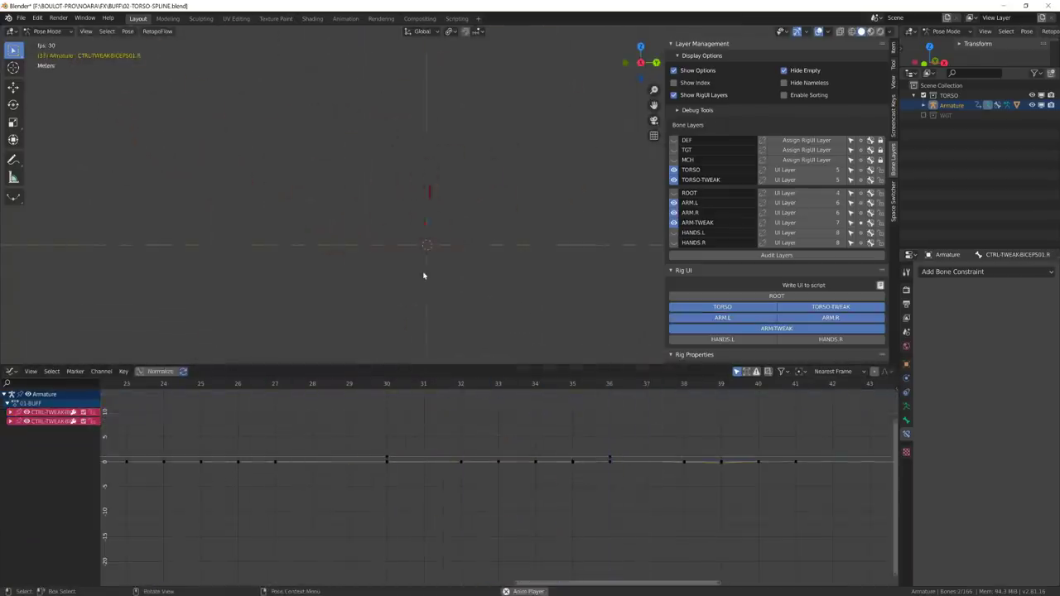
pyautogui.scroll(8, 443, 200)
pyautogui.moveTo(608, 387); pyautogui.dragTo(618, 419)
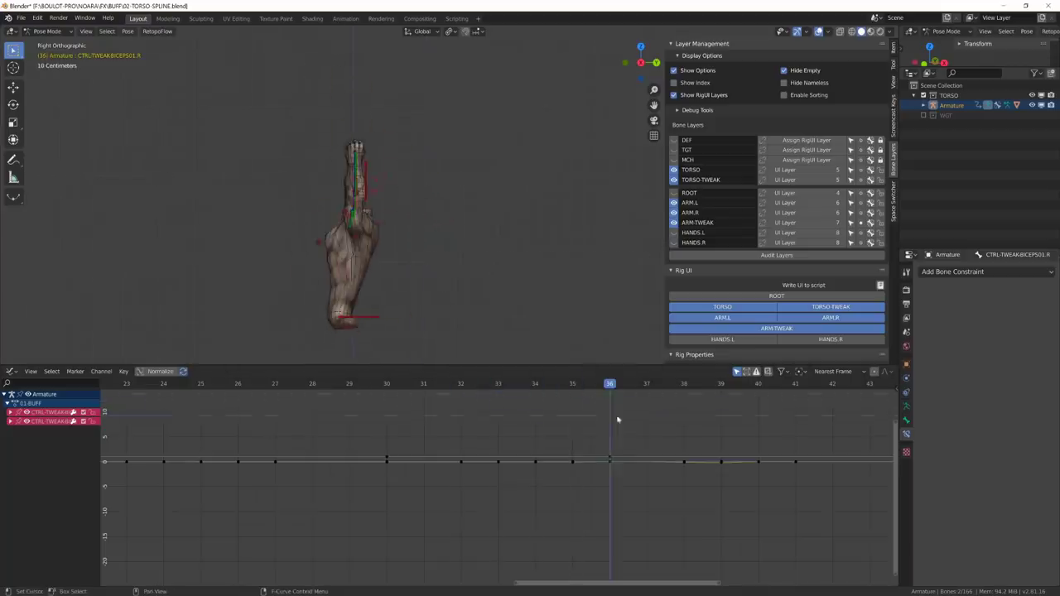
# - Shift the torso control slightly in the right view at frame 36
pyautogui.click(355, 277)
pyautogui.press('g')
pyautogui.click(343, 278)
pyautogui.scroll(4, 398, 232)
pyautogui.click(327, 262)
# - Rotate the left forearm at frame 36, mirror its pose onto the right forearm and play the animation
pyautogui.click(271, 189)
pyautogui.press('r')
pyautogui.click(282, 187)
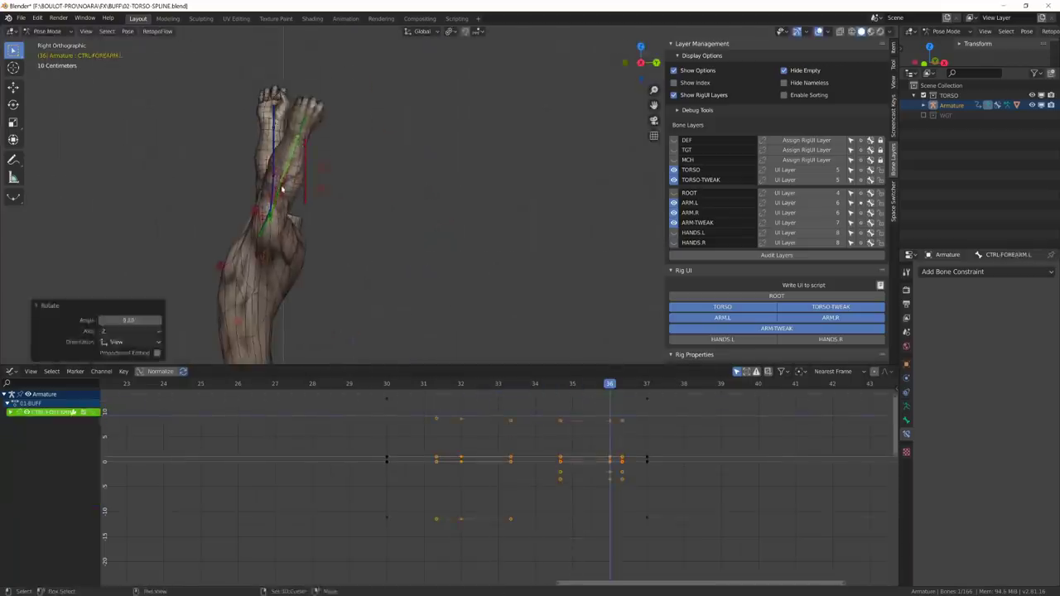
pyautogui.hotkey('ctrl', 'c')
pyautogui.hotkey('ctrl', 'shift', 'v')
pyautogui.keyDown('shift'); pyautogui.moveTo(286, 207); pyautogui.dragTo(351, 140, button='middle'); pyautogui.keyUp('shift')
pyautogui.moveTo(609, 386); pyautogui.dragTo(540, 421)
pyautogui.press('space')
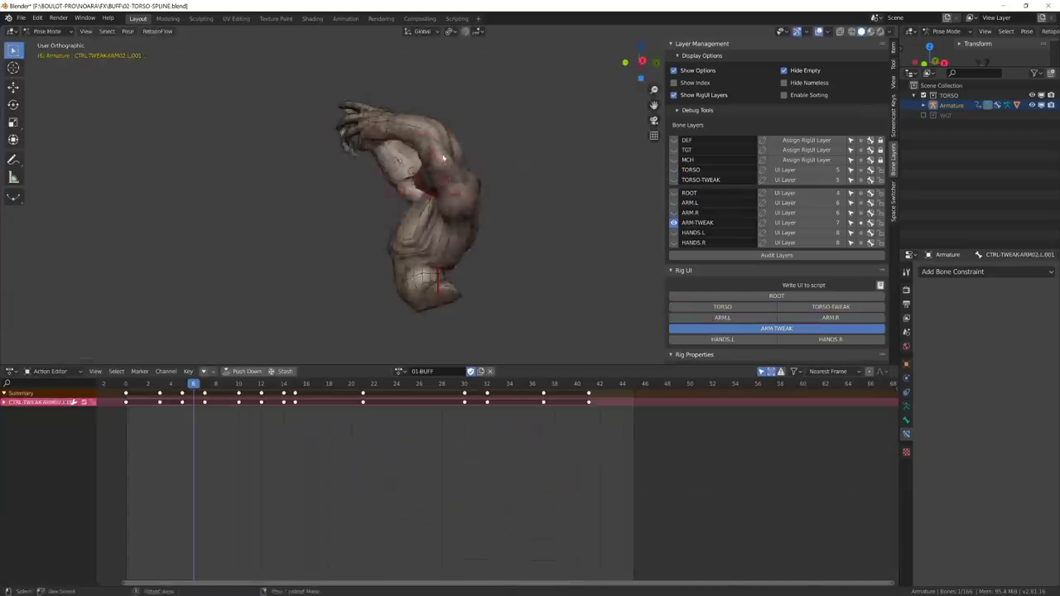
# - Mirror the left upper-arm tweak bone's pose onto the right arm at frame 6 and scrub the surrounding frames
pyautogui.moveTo(464, 165)
pyautogui.mouseDown(button='middle')
pyautogui.moveTo(520, 138)
pyautogui.moveTo(464, 182)
pyautogui.mouseUp(button='middle')
pyautogui.hotkey('ctrl', 'c')
pyautogui.hotkey('ctrl', 'shift', 'v')
pyautogui.moveTo(161, 387); pyautogui.dragTo(238, 387)
pyautogui.click(485, 133)
pyautogui.moveTo(380, 236)
pyautogui.mouseDown(button='middle')
pyautogui.moveTo(444, 244)
pyautogui.moveTo(390, 240)
pyautogui.mouseUp(button='middle')
pyautogui.moveTo(238, 386); pyautogui.dragTo(182, 386)
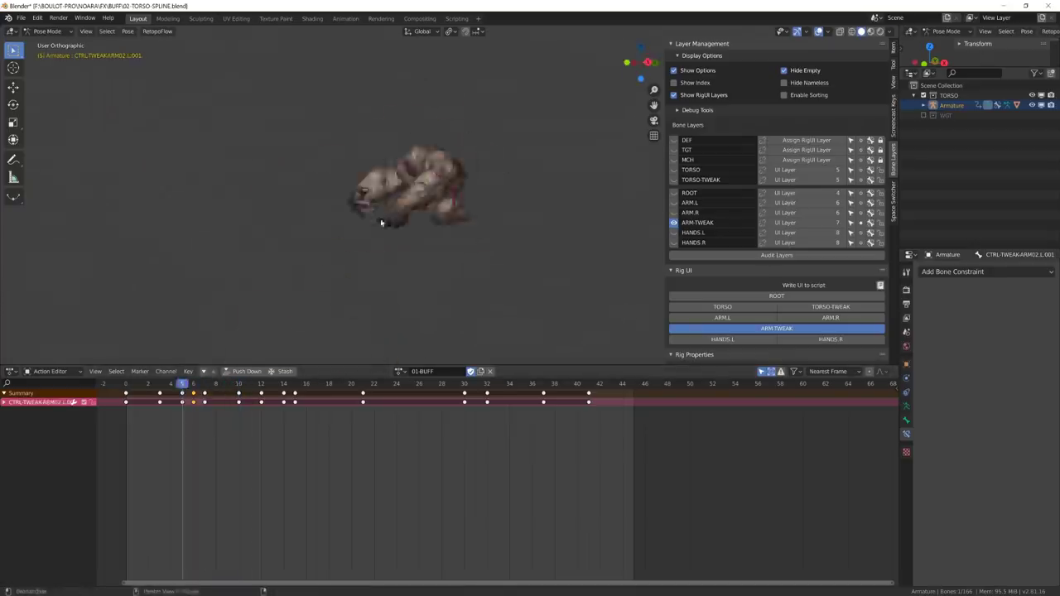
# - Reposition the left forearm tweak bones at frame 4 to correct the arm's shape
pyautogui.click(171, 386)
pyautogui.moveTo(381, 220); pyautogui.dragTo(563, 290, button='middle')
pyautogui.press('g')
pyautogui.click(521, 322)
pyautogui.click(521, 290)
pyautogui.press('g')
pyautogui.click(529, 290)
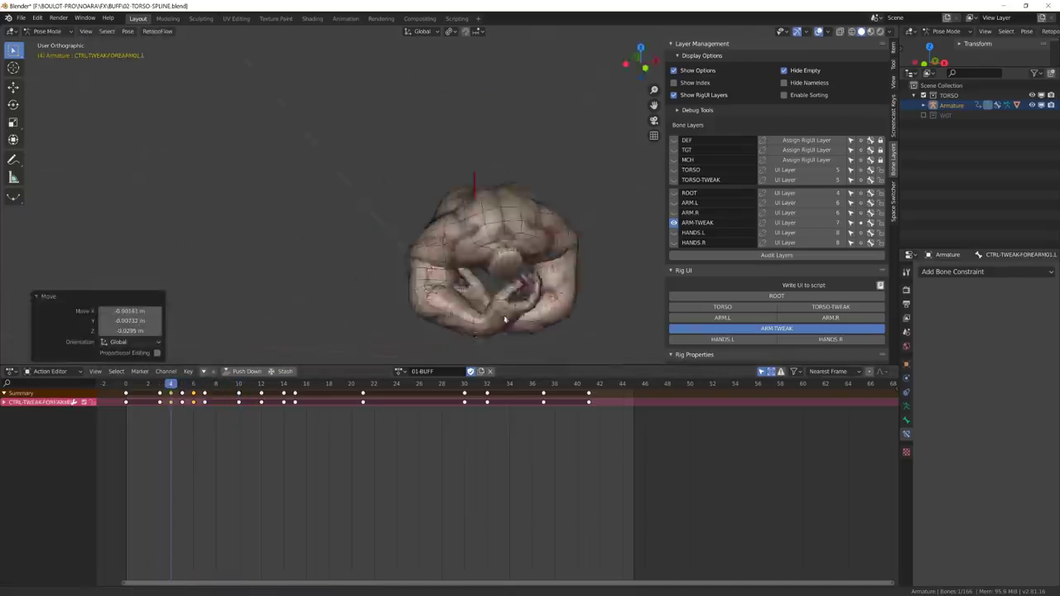
pyautogui.press('g')
pyautogui.moveTo(414, 290); pyautogui.dragTo(481, 315, button='middle')
pyautogui.click(478, 318)
pyautogui.press('g')
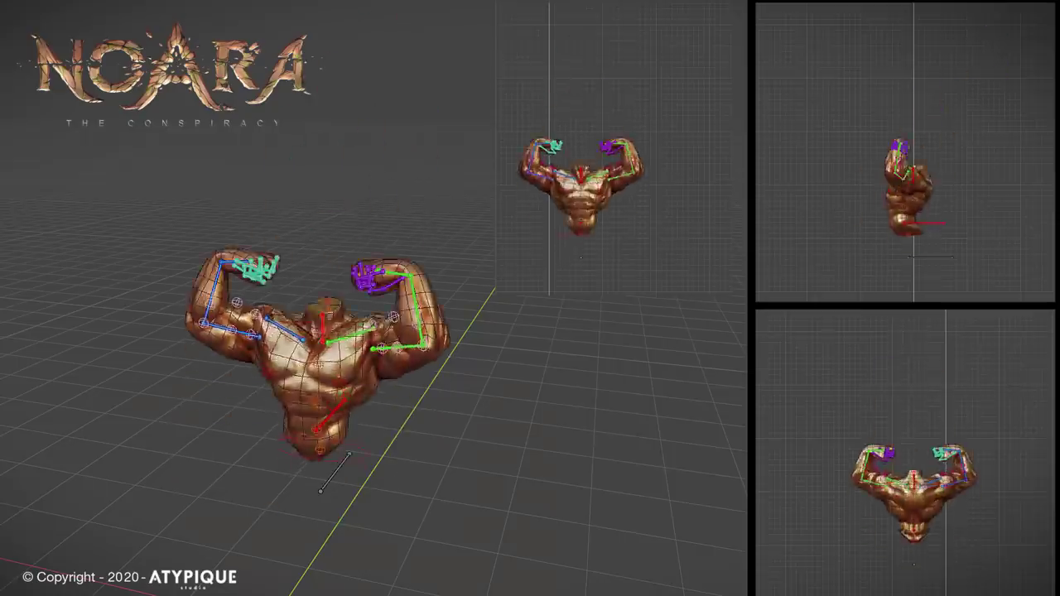